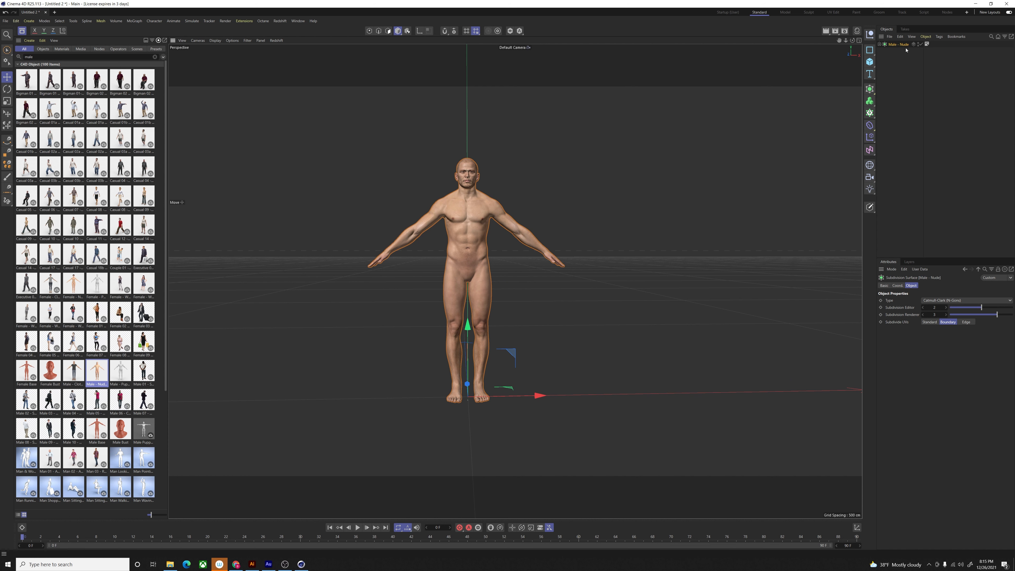
Step: Export the selected Male - Nude object as FBX using file format Version 7.7 (2019), and accept the export settings
click(904, 53)
click(897, 44)
click(889, 37)
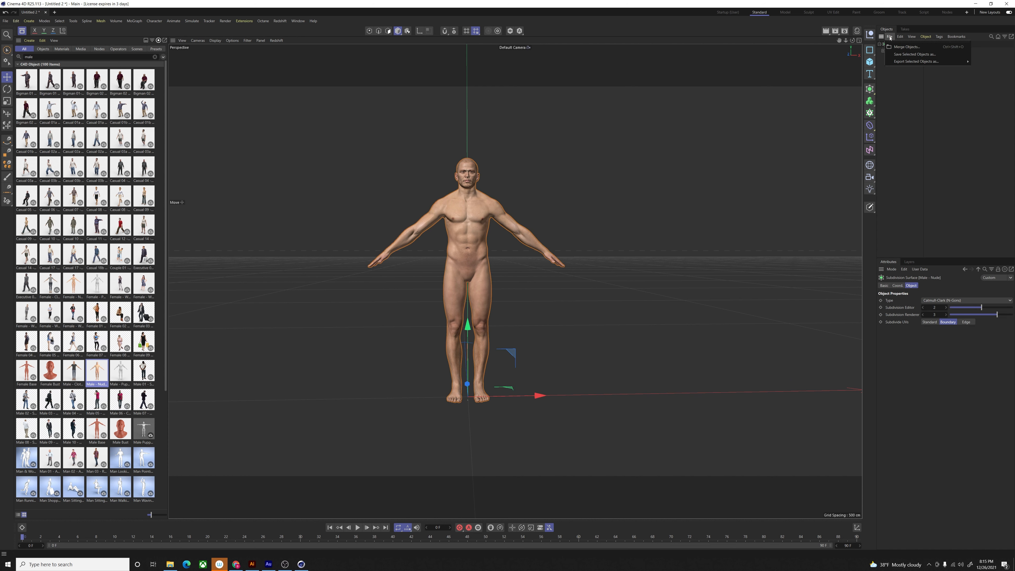
mouse_move(918, 61)
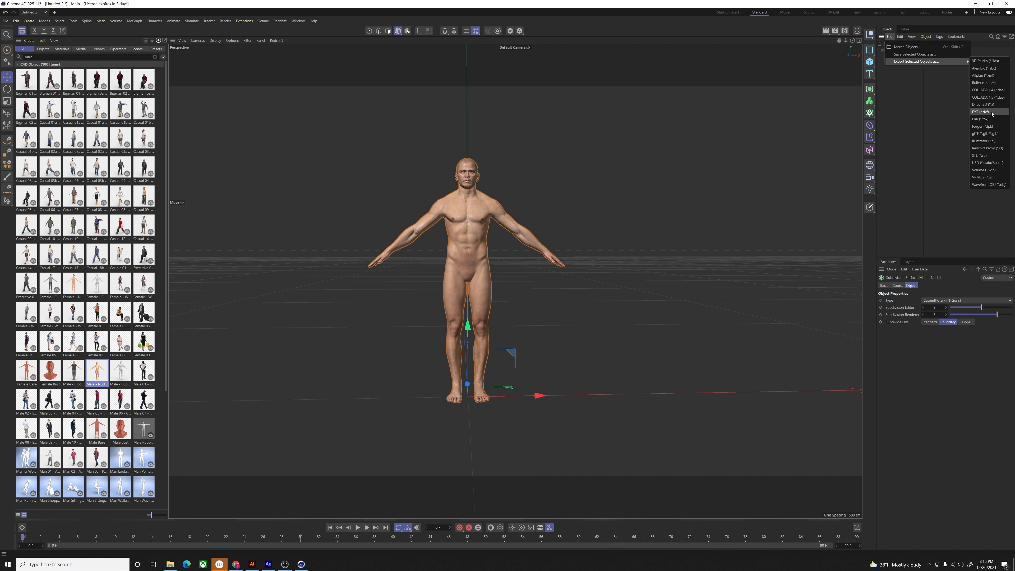
click(983, 119)
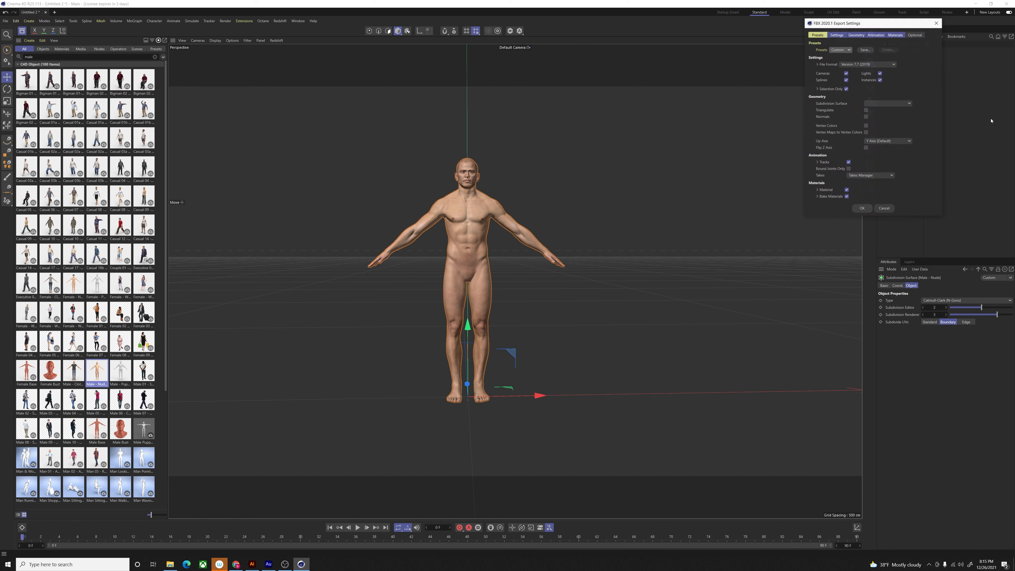
click(855, 66)
click(890, 73)
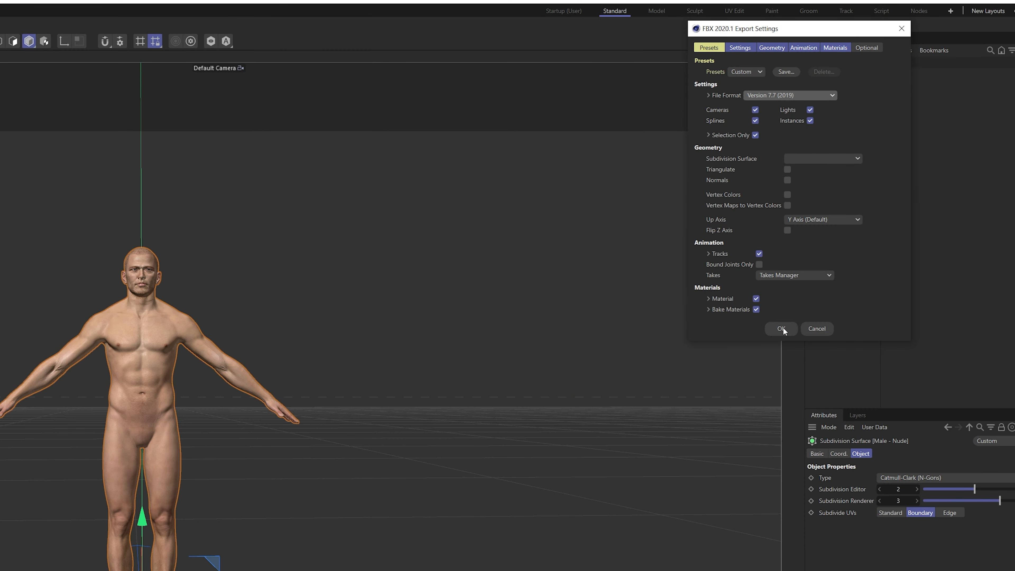
click(783, 328)
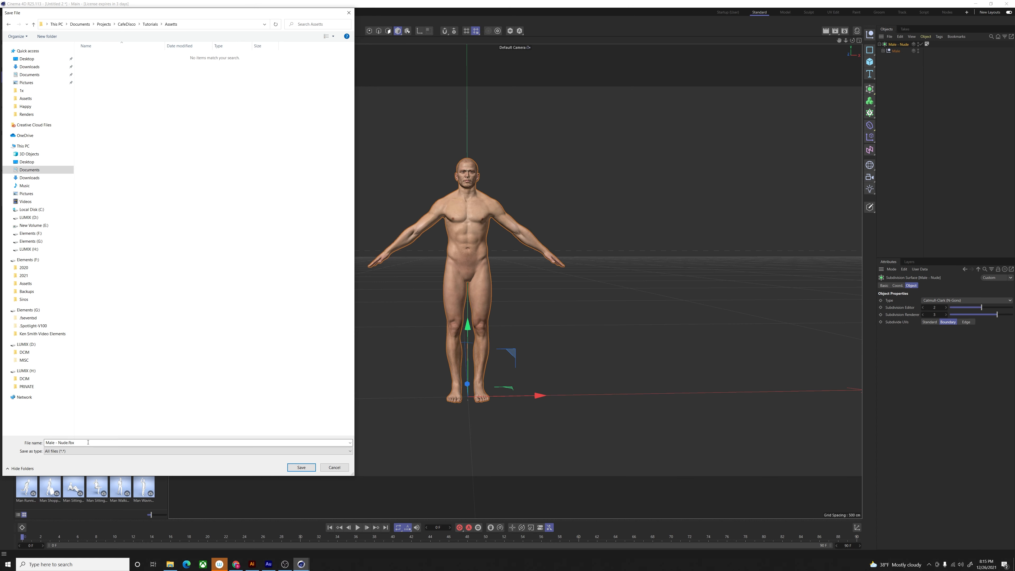
Step: Name the exported file NakeyMan and save it in the Assets folder
drag(88, 442, 2, 423)
text(NakeyMan)
key(Return)
Step: Switch to Chrome, go to mixamo.com and open the character upload
key(super)
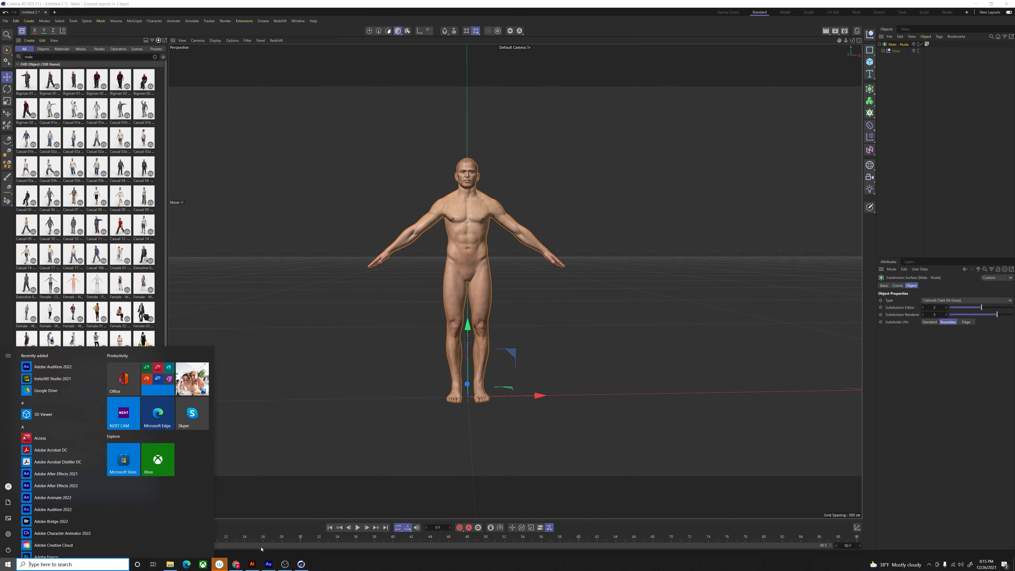
click(238, 563)
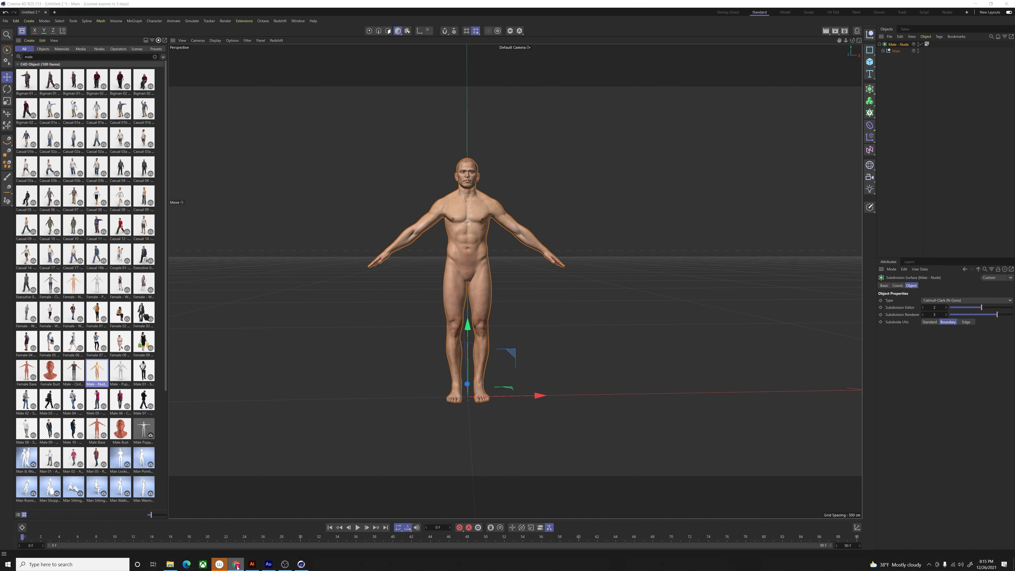
click(146, 17)
text(mixamo.com)
key(Return)
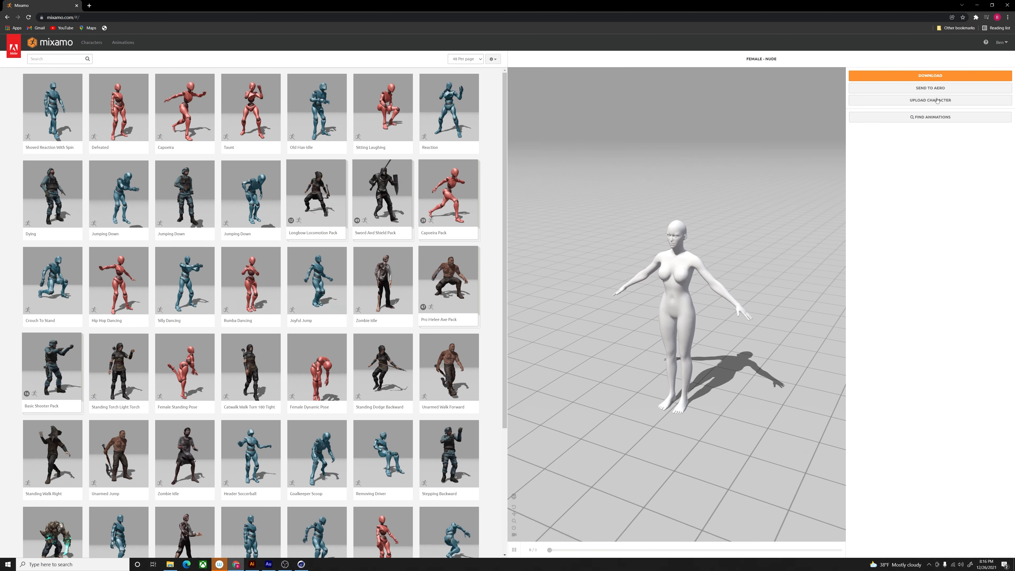
click(937, 100)
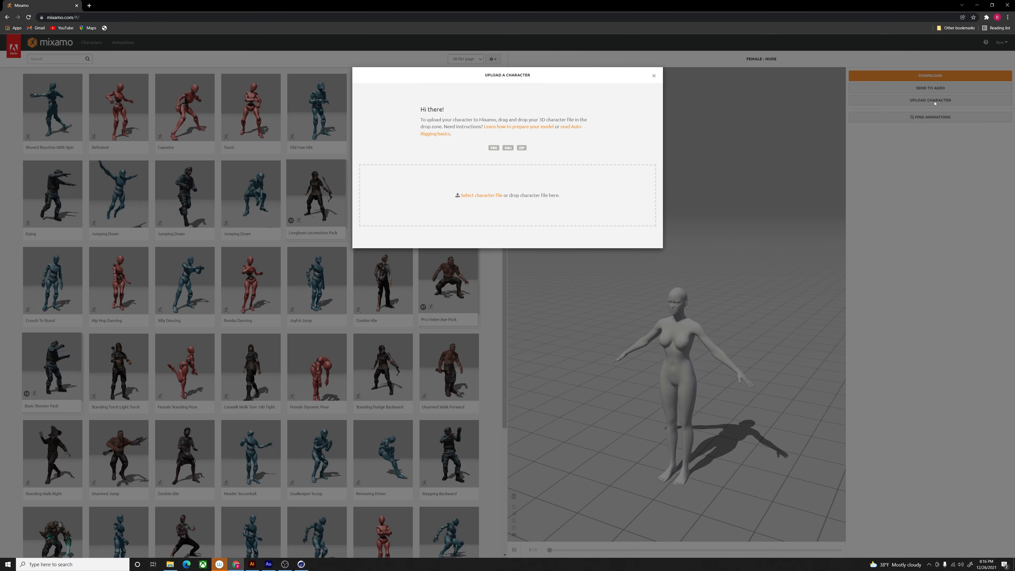
Step: Find NakeyMan.fbx in Documents > Projects > CafeDisco > Tutorials > Assets with File Explorer and upload it as the Mixamo character
click(170, 564)
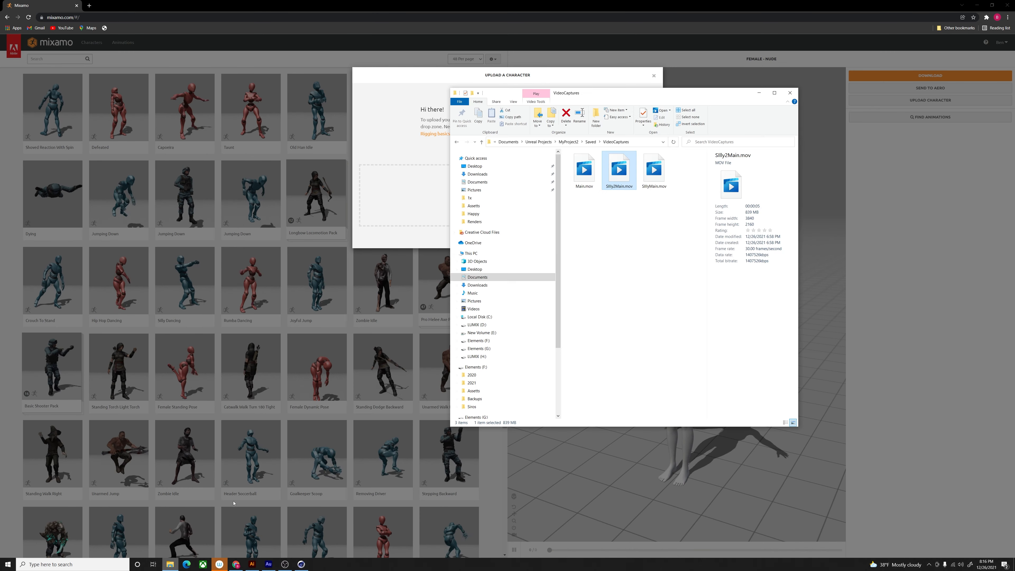
key(alt+Up)
key(alt+Up)
key(alt+Up)
key(alt+Up)
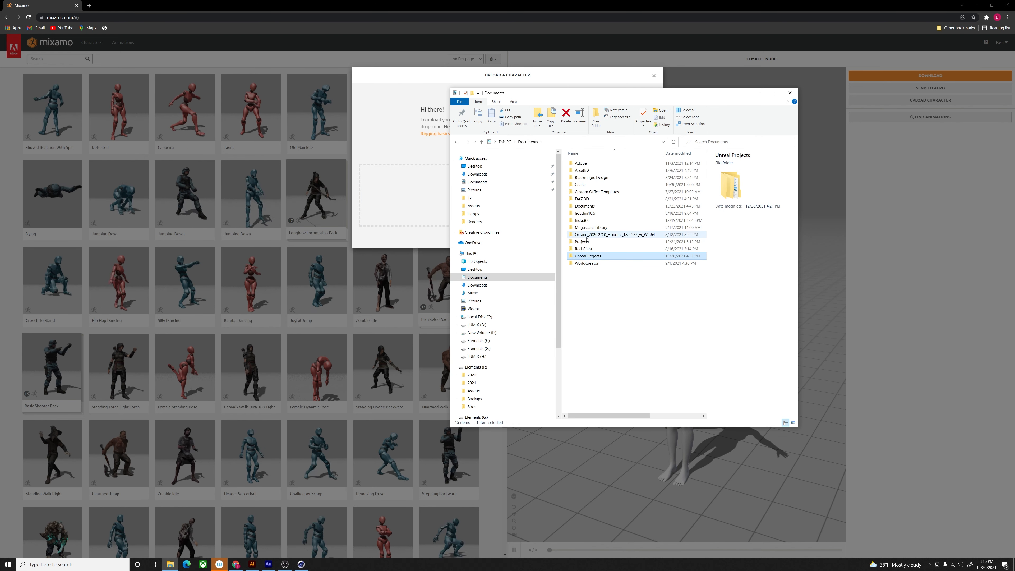
double_click(582, 241)
drag(610, 103, 173, 105)
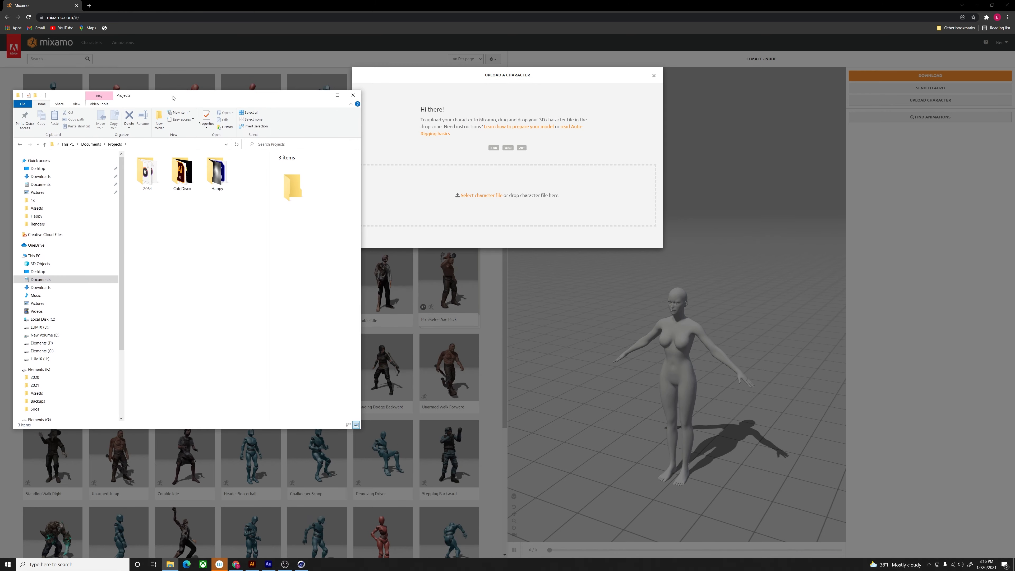
double_click(183, 176)
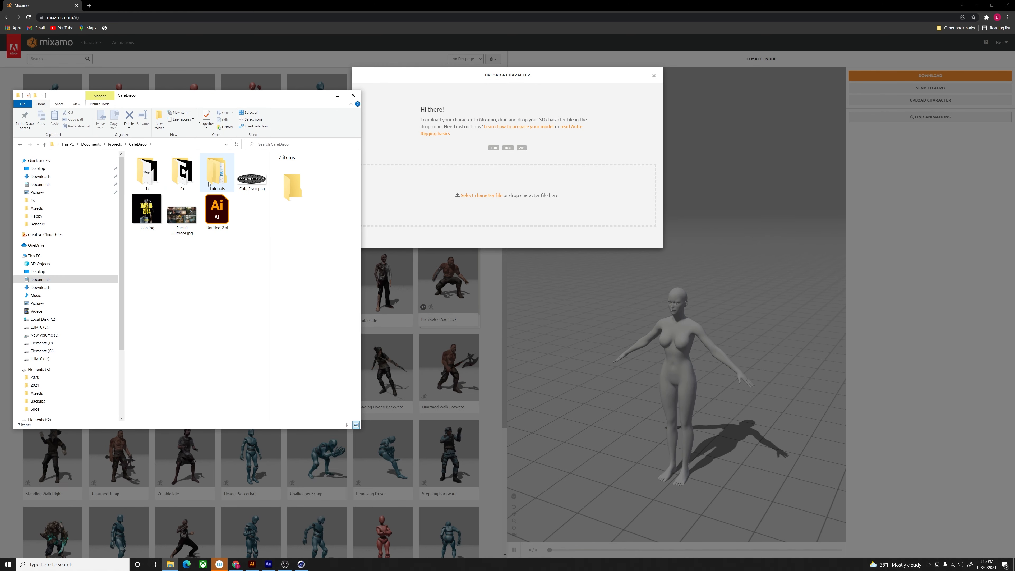
double_click(208, 182)
double_click(151, 166)
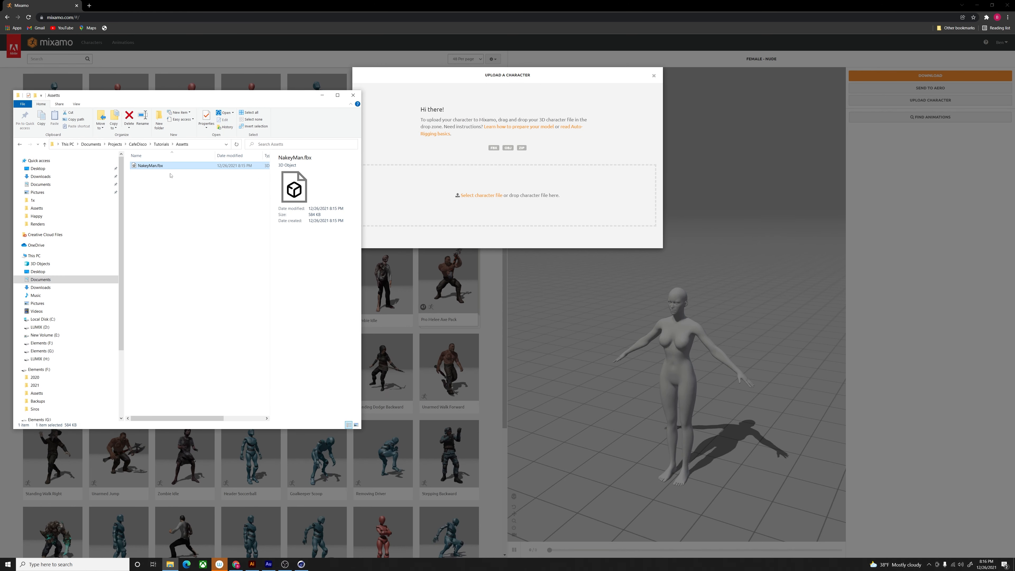
drag(150, 165, 538, 210)
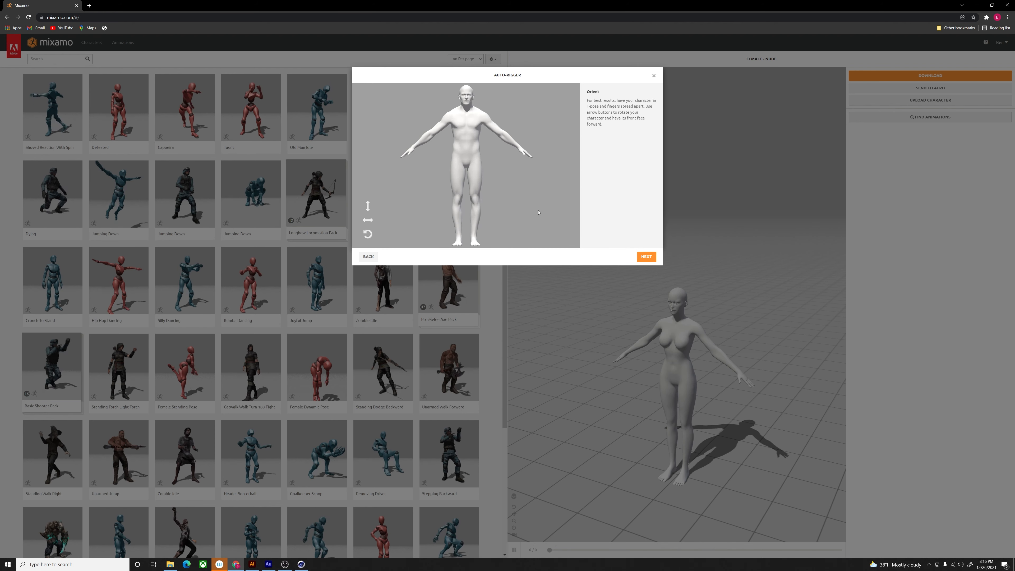
Step: Accept the character's orientation, place the chin, wrist, elbow, knee and groin markers with symmetry, and run the auto-rigger
click(646, 256)
drag(389, 165, 465, 104)
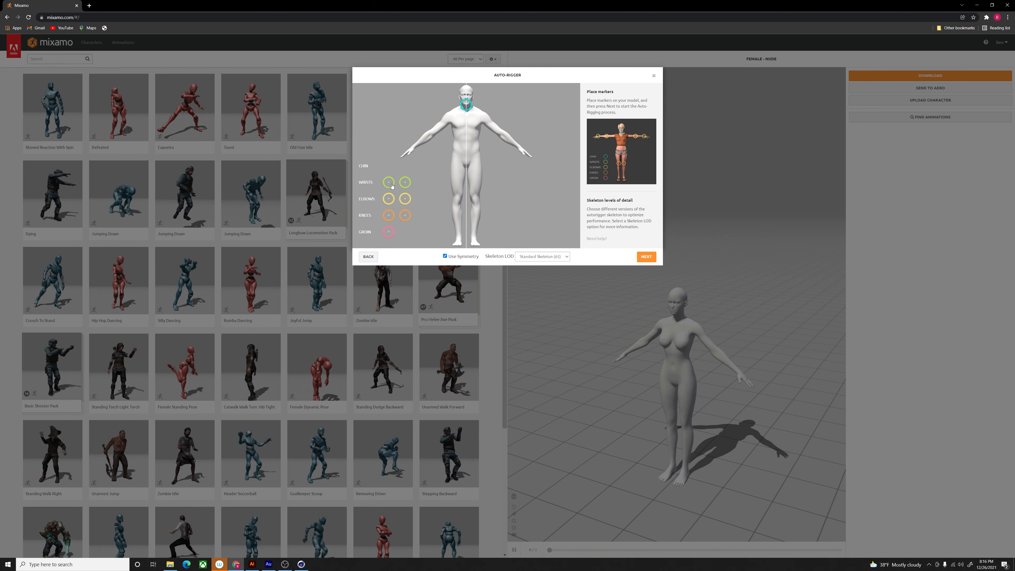
mouse_move(391, 185)
mouse_down()
mouse_move(412, 148)
mouse_move(398, 185)
mouse_move(424, 167)
mouse_move(431, 135)
mouse_up()
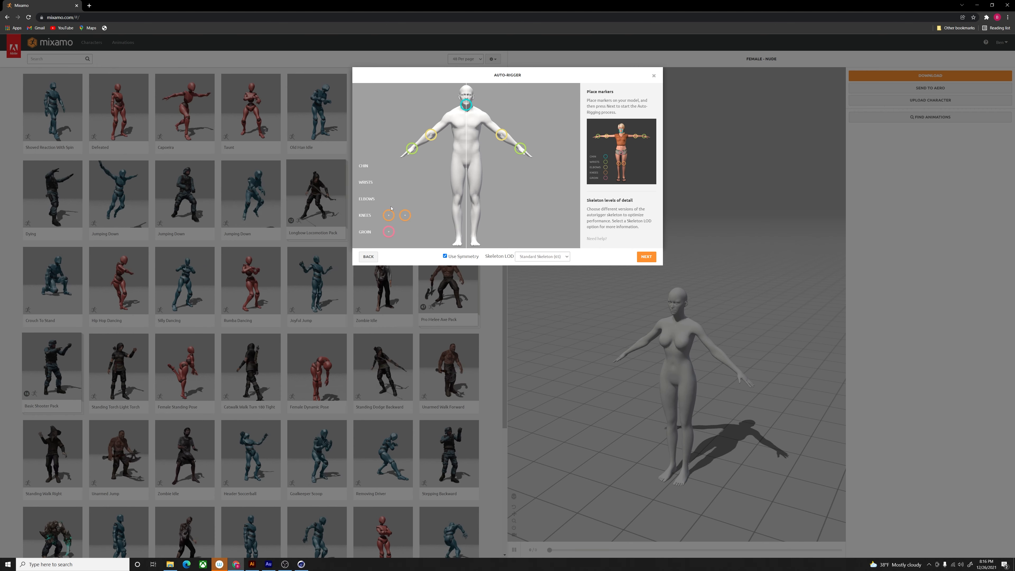
mouse_move(388, 215)
mouse_down()
mouse_move(456, 197)
mouse_move(400, 231)
mouse_move(467, 167)
mouse_up()
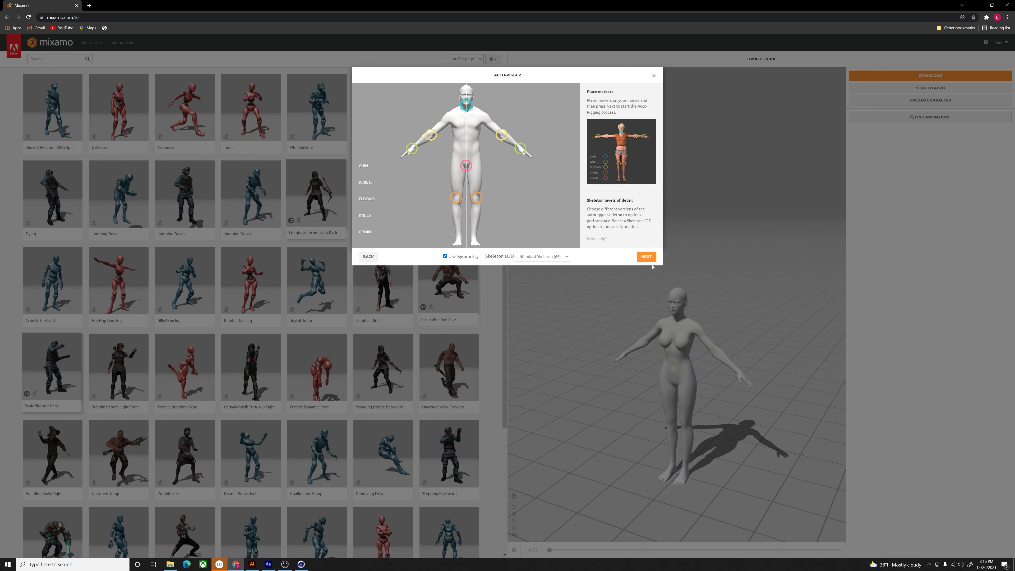
click(646, 256)
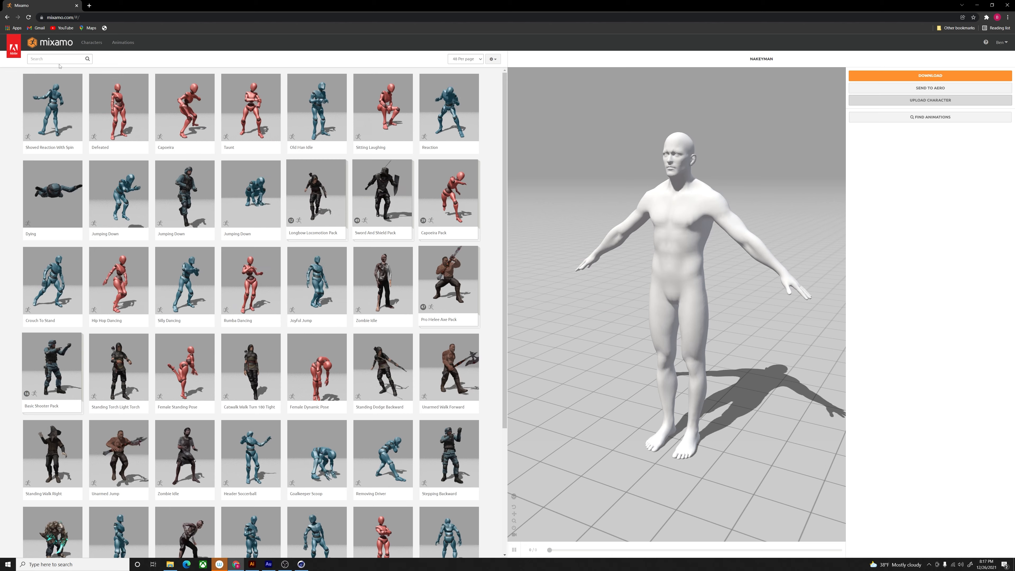
Step: Search the animations for "t pose", apply T-Pose to the character and download it
click(59, 60)
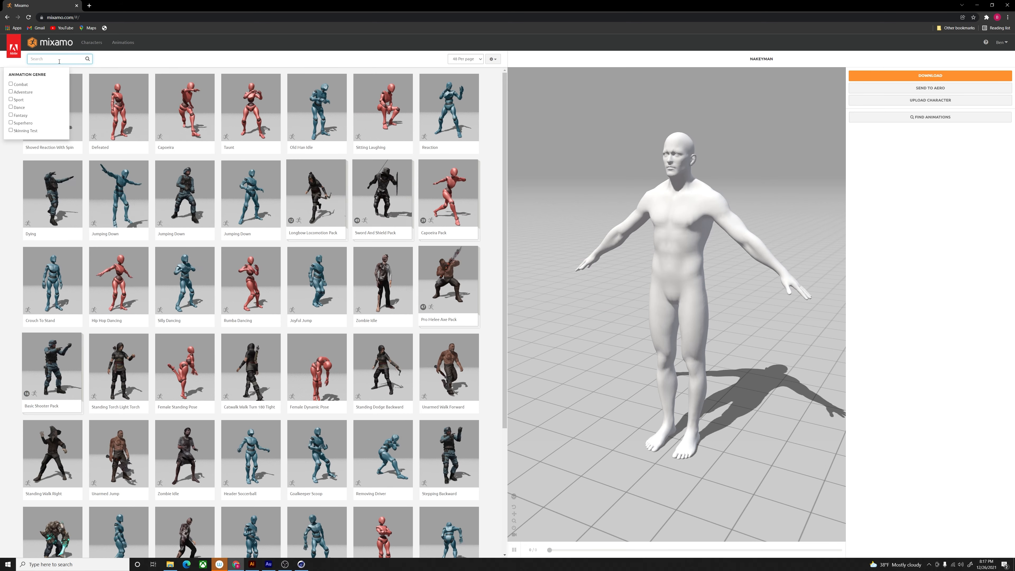
text(t pose)
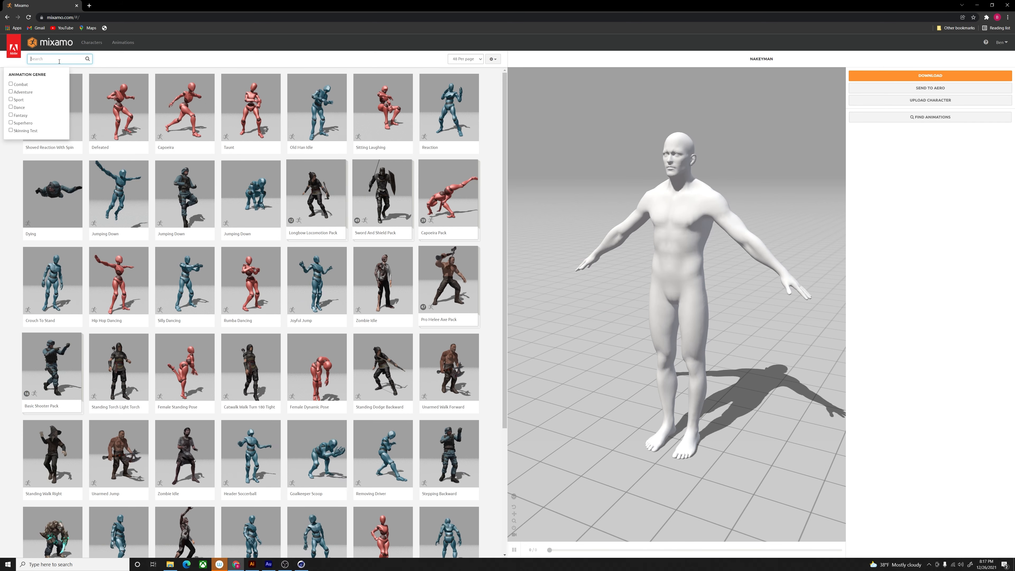
key(Return)
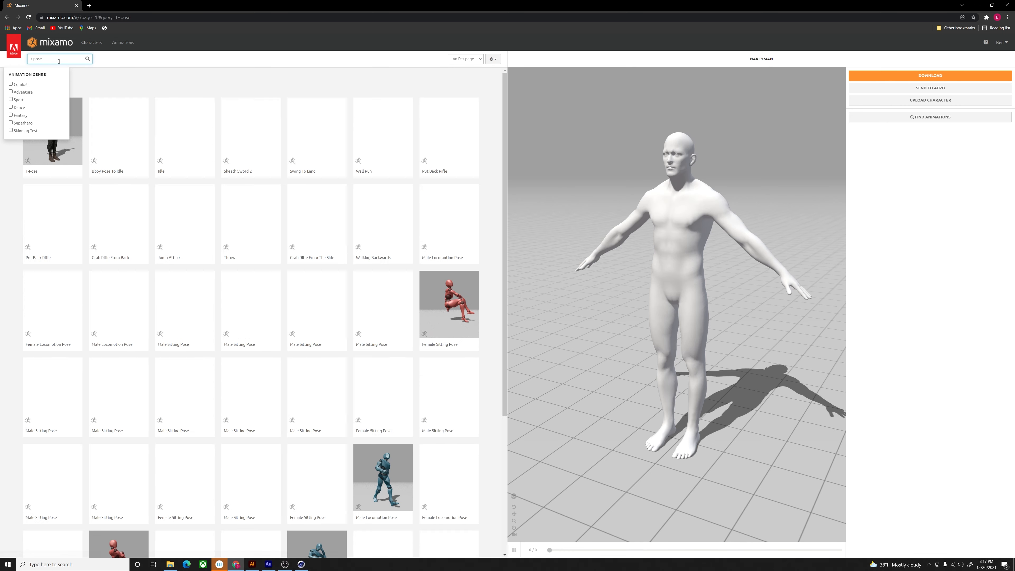
click(51, 136)
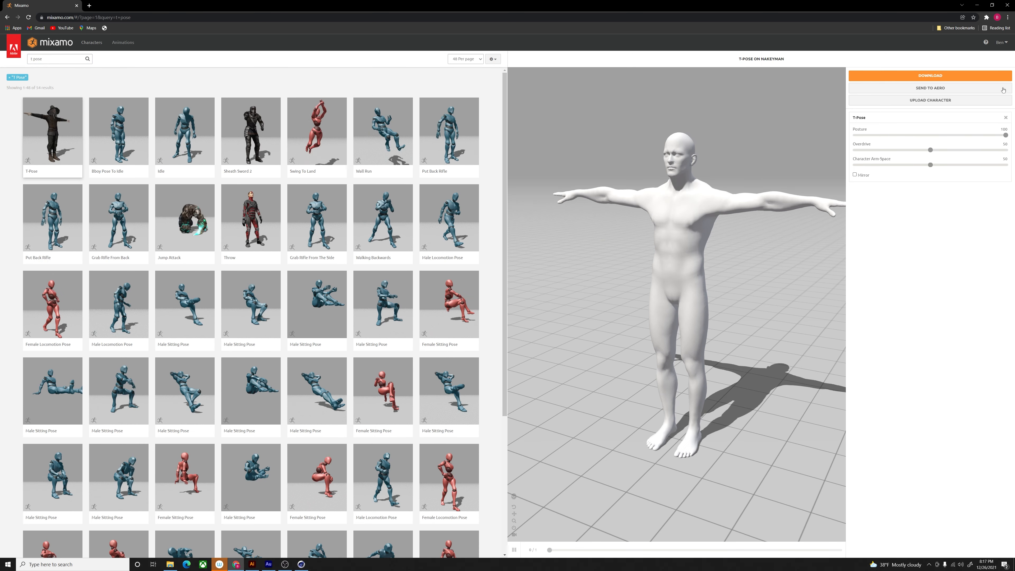
click(930, 76)
click(600, 152)
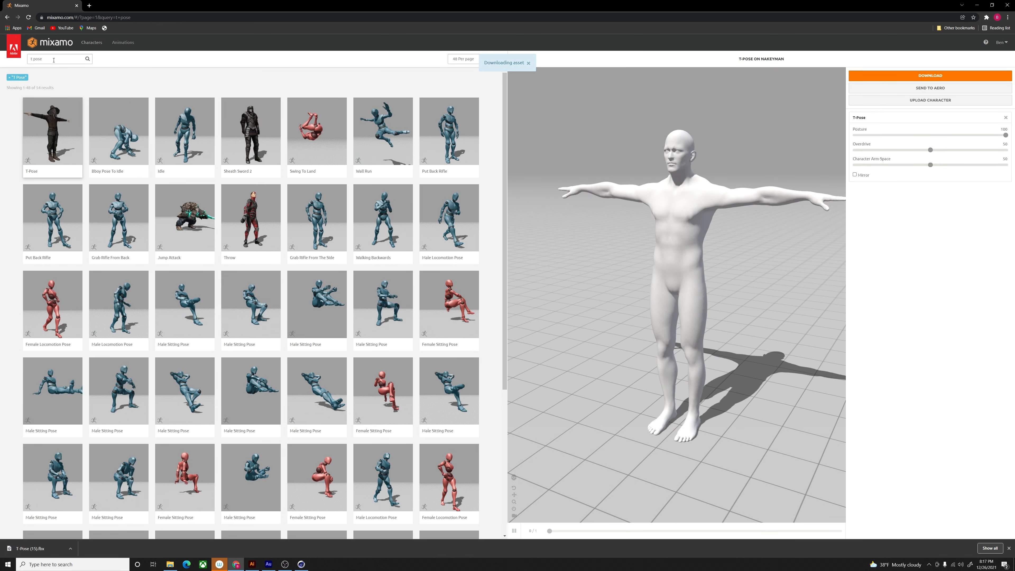
Step: Search the animations for "dance" and look through the available dance moves
double_click(53, 58)
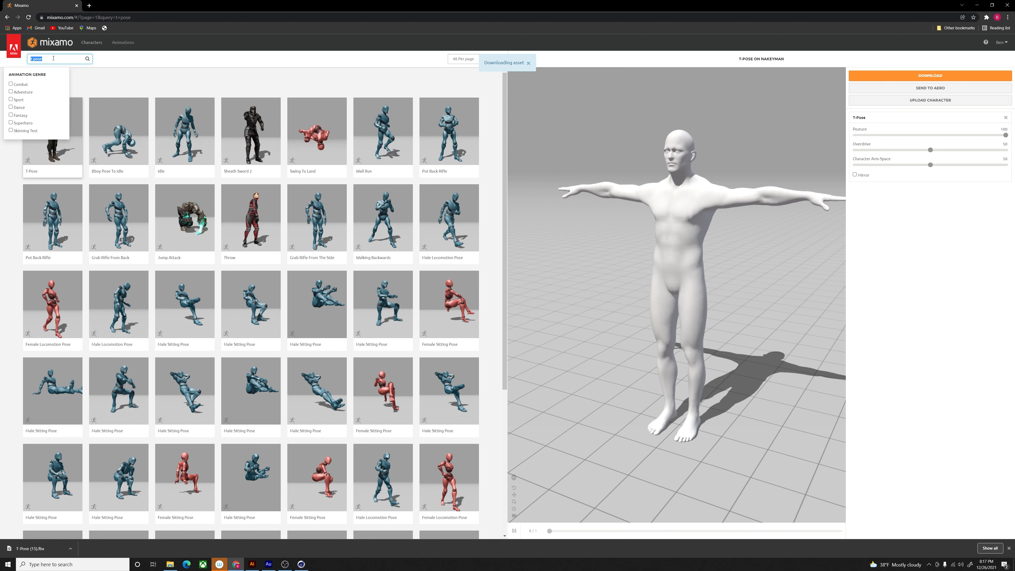
text(dance)
key(Return)
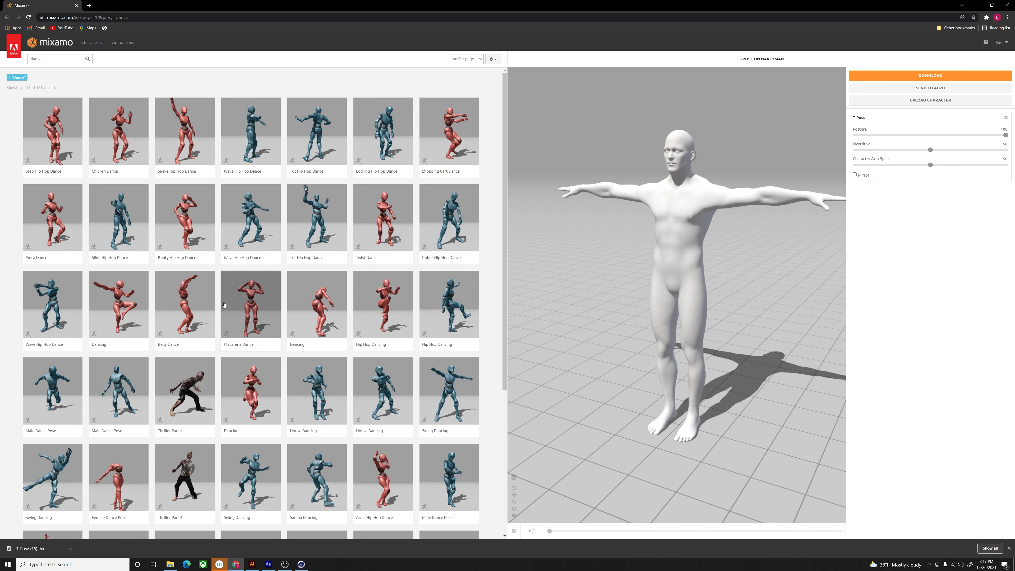
scroll(218, 308, down, 5)
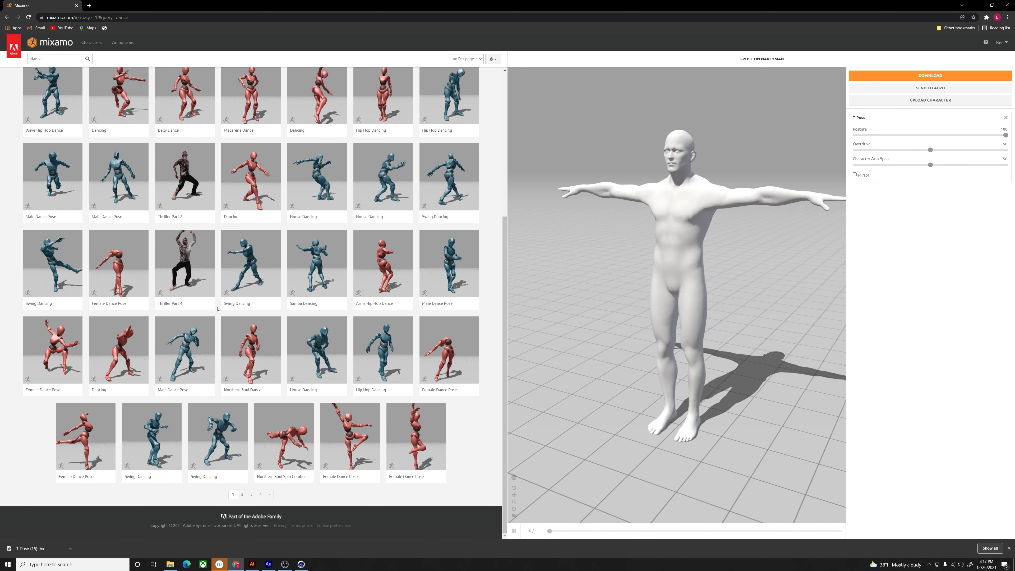
scroll(78, 209, up, 4)
scroll(79, 208, up, 1)
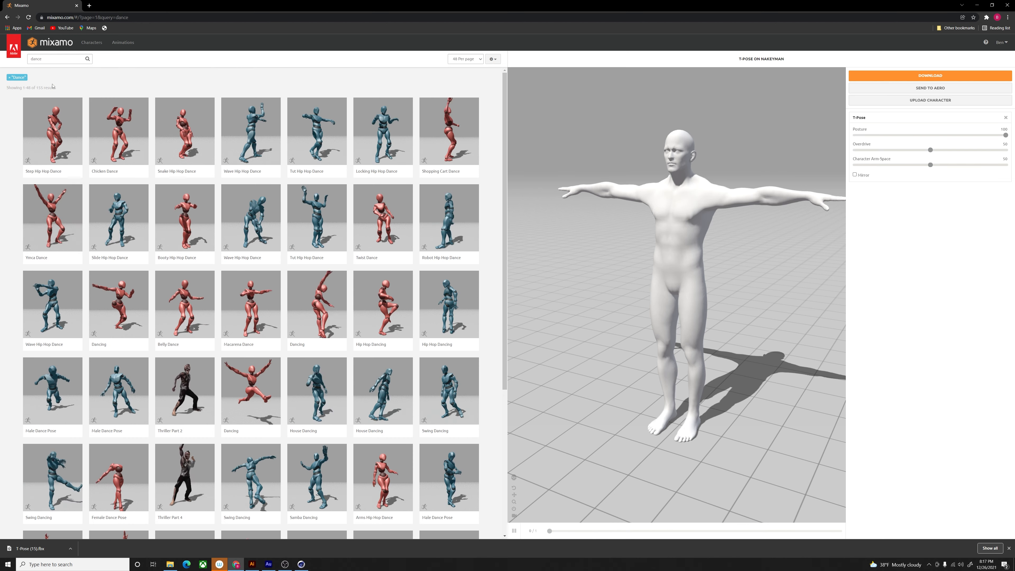
Step: Search the animations for "walk" and apply the last Walking animation in the first row to the character
click(51, 59)
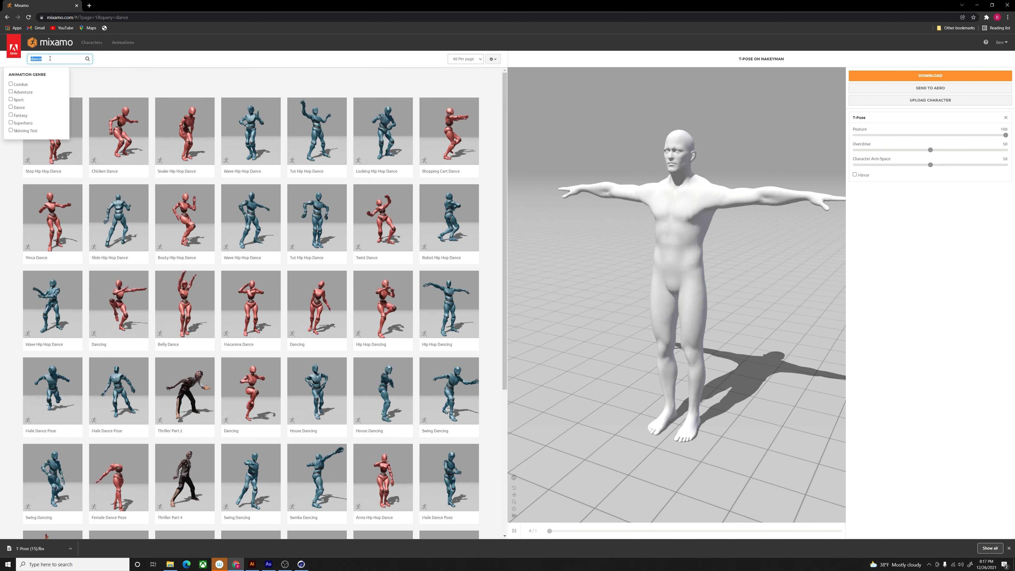
text(walk)
key(Return)
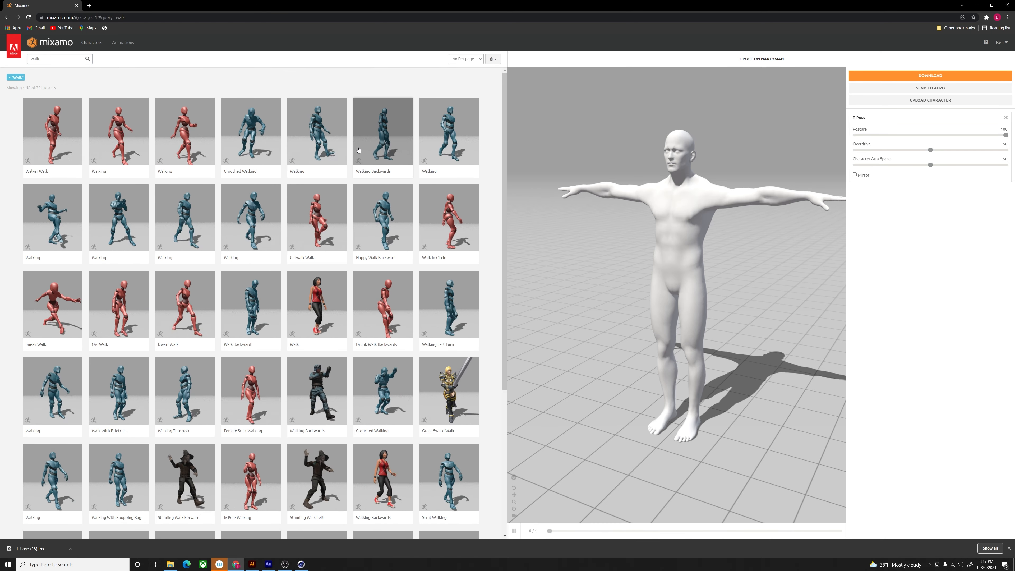
click(459, 142)
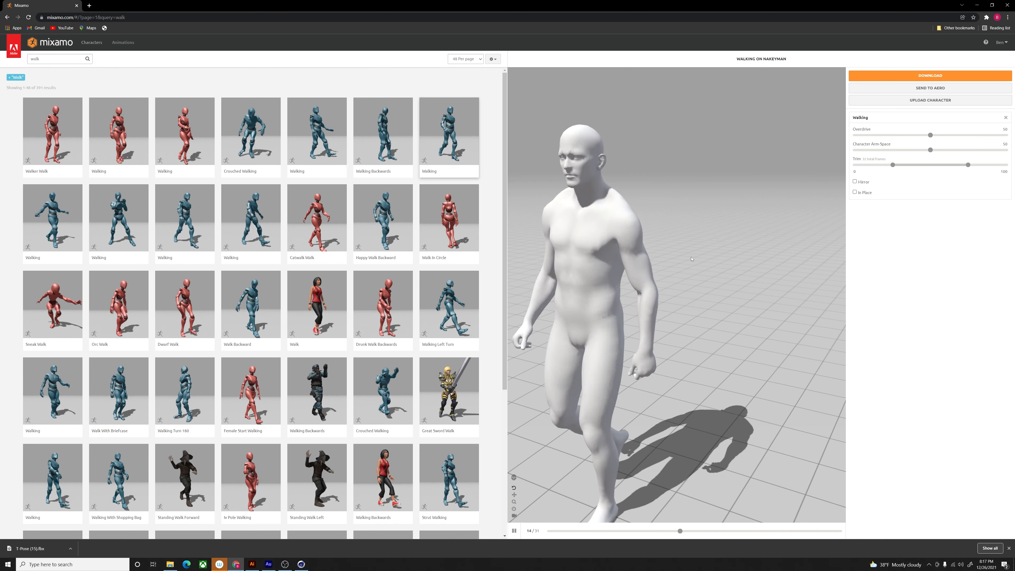
Step: Make the Walking animation play In Place, set Character Arm-Space to 70, and download it as FBX Binary with skin at 30 fps
click(854, 192)
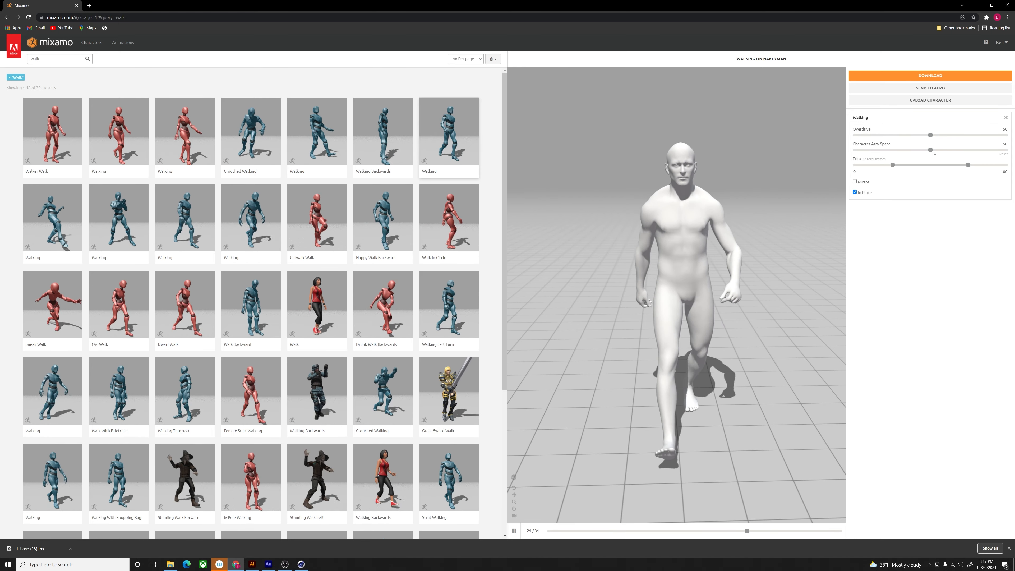
drag(931, 151, 960, 150)
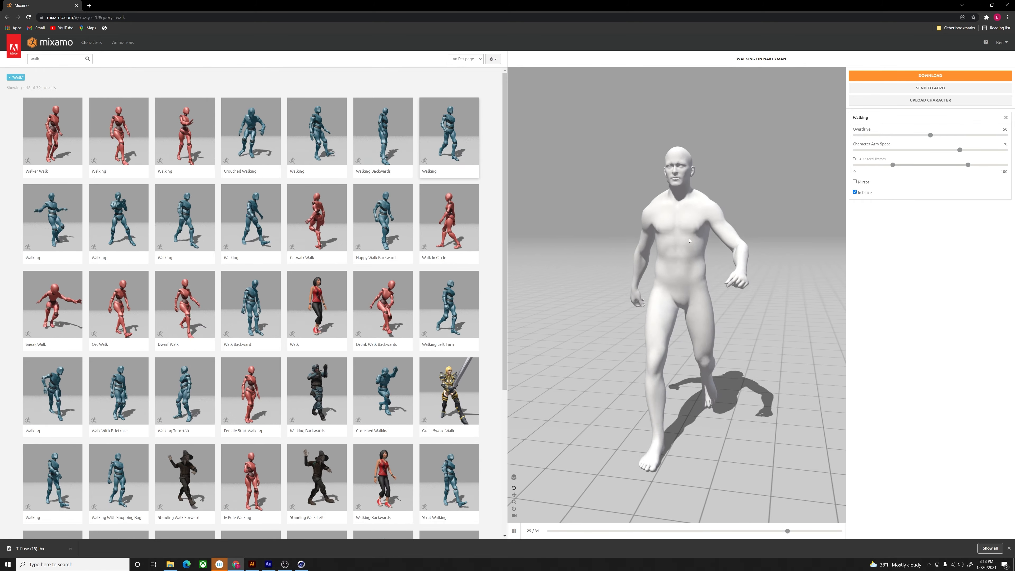
click(930, 76)
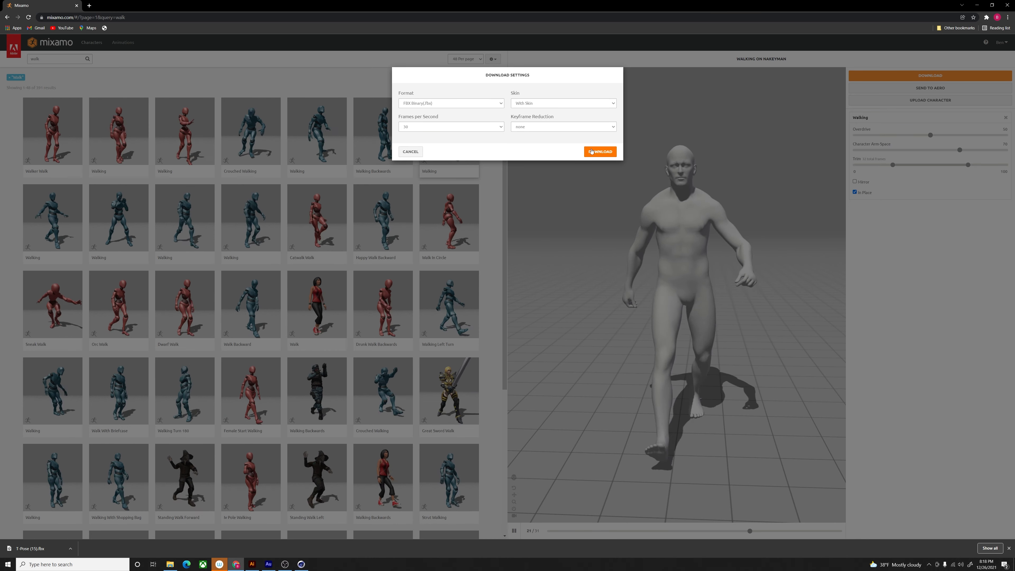
click(591, 151)
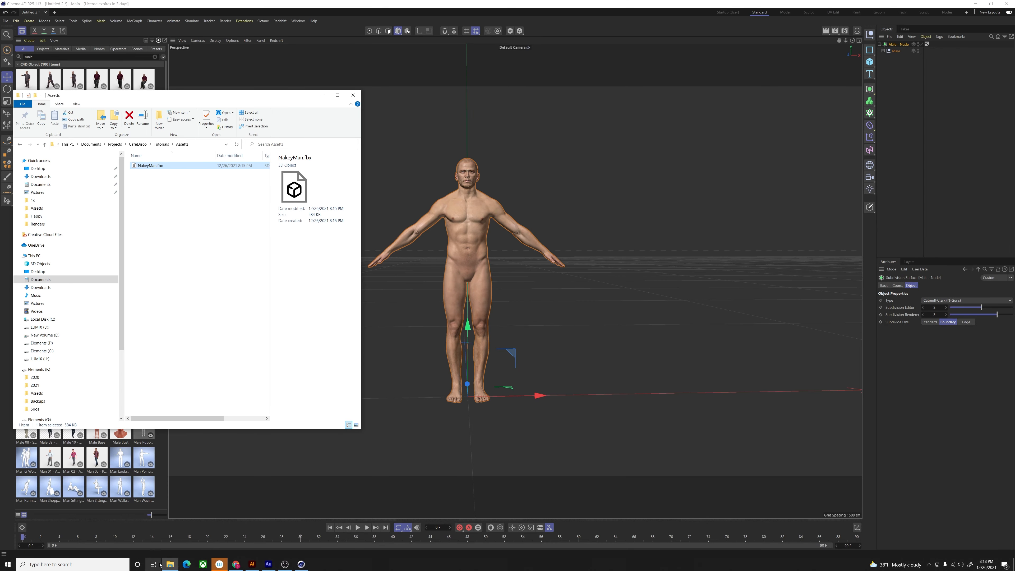
Step: Switch to the Mixamo browser window and copy the downloaded T-Pose (15).fbx and Walking (16).fbx into the Assets project folder
click(241, 567)
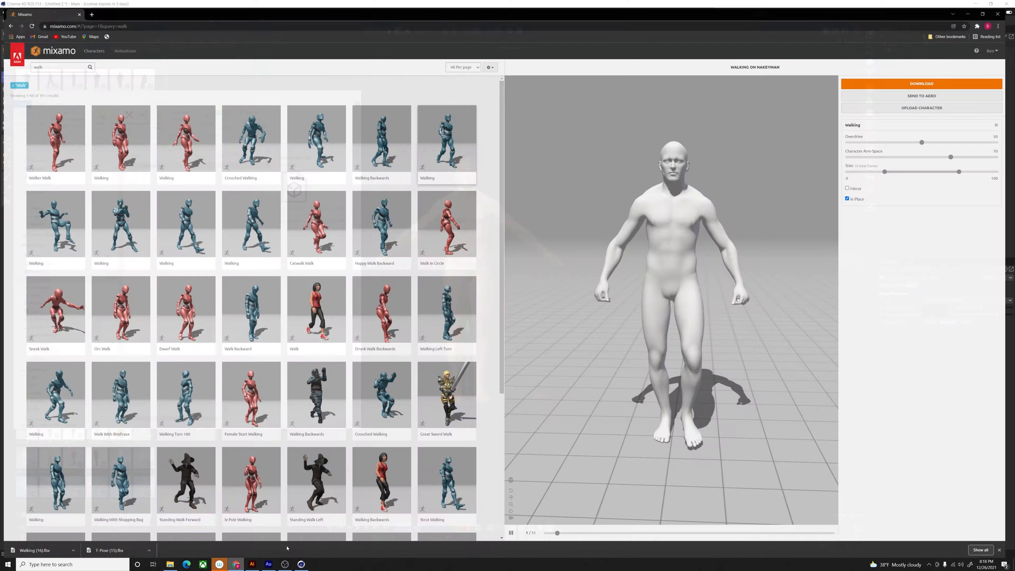
click(992, 4)
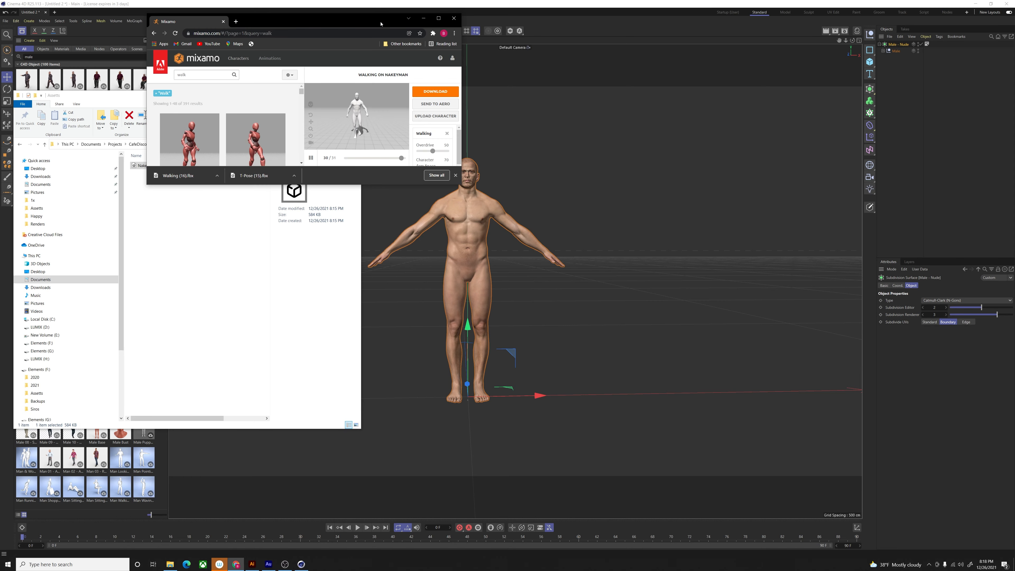
drag(319, 21, 724, 45)
drag(657, 202, 192, 240)
drag(601, 201, 180, 260)
click(828, 42)
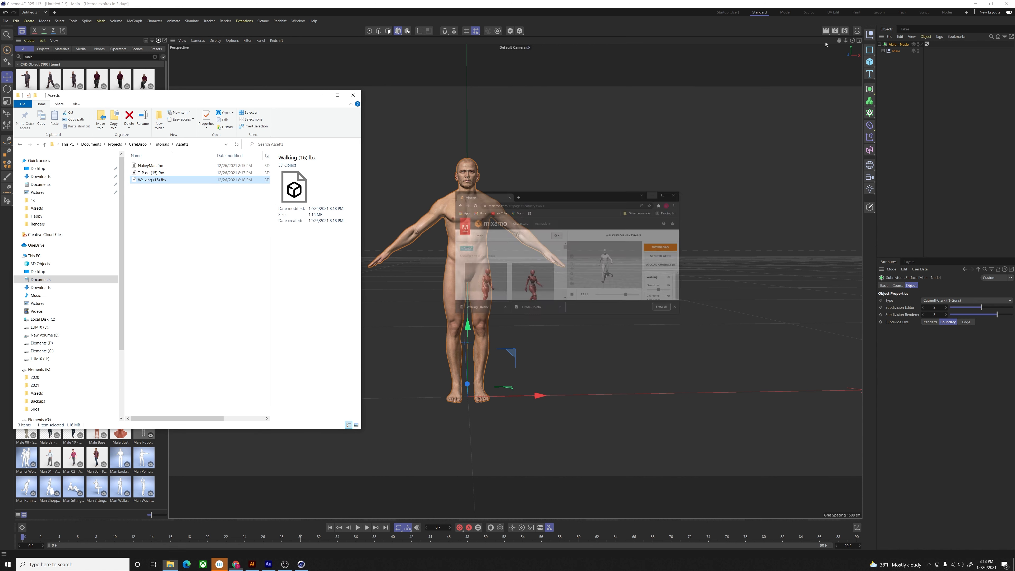
Step: Return to Cinema 4D, merge T-Pose (15).fbx with the default import settings, decline the reassignment, and delete the original male model
click(955, 113)
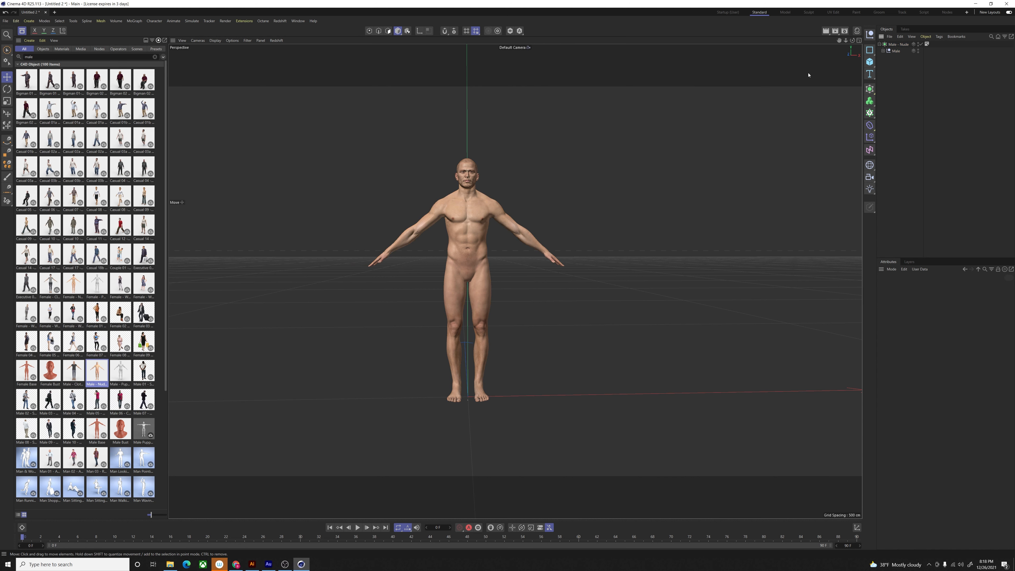
click(894, 39)
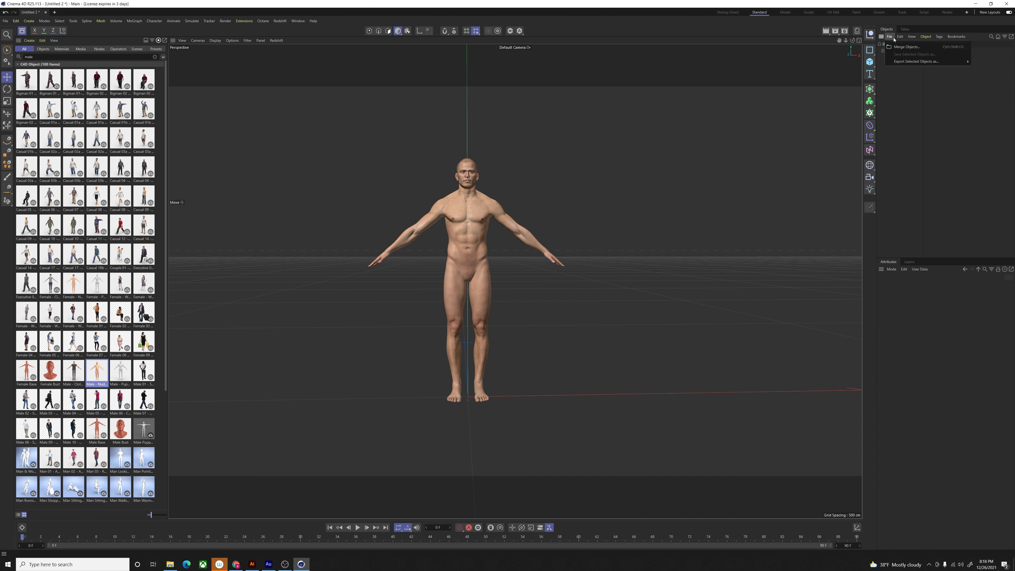
click(901, 46)
click(168, 65)
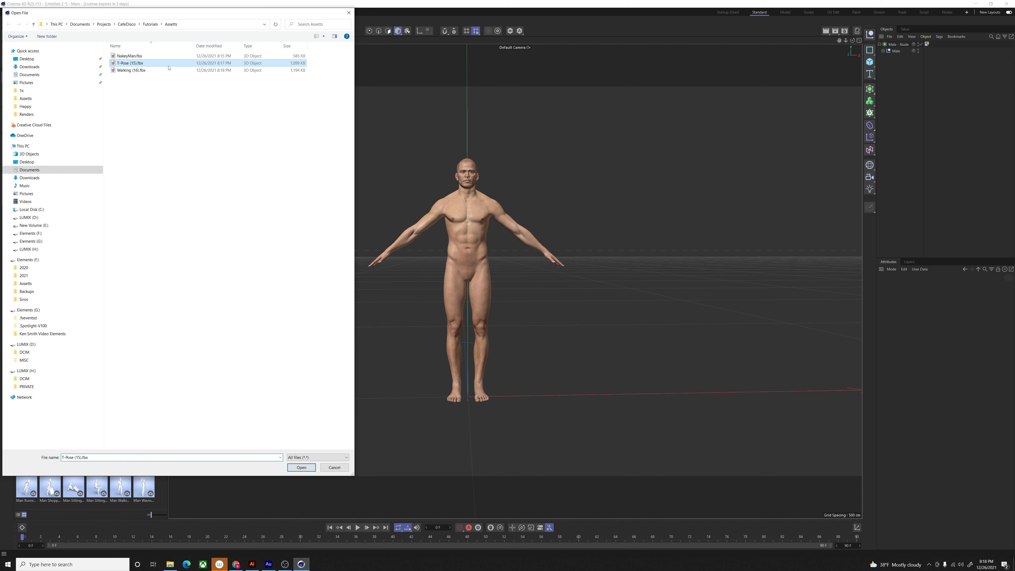
click(301, 467)
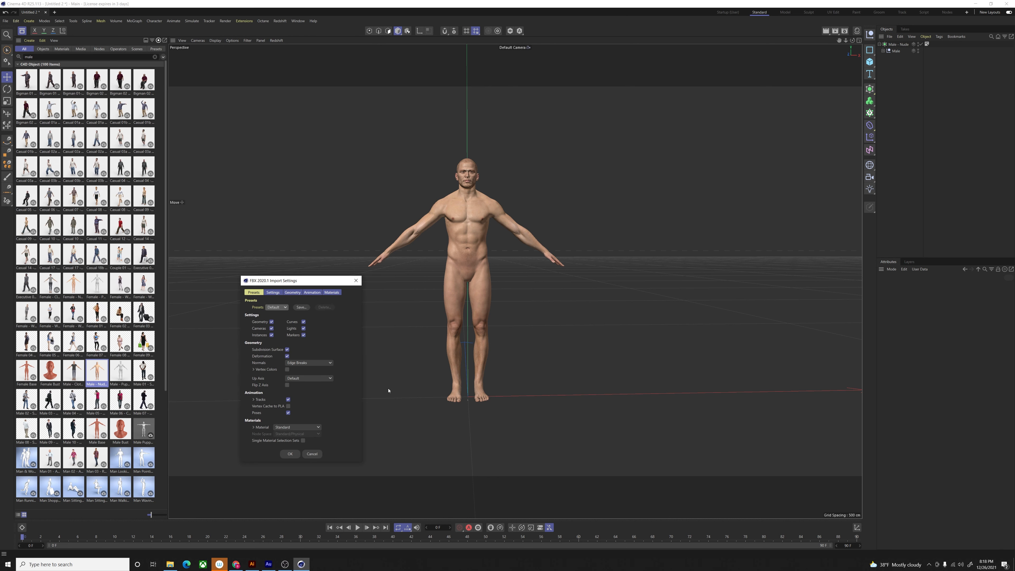
click(290, 454)
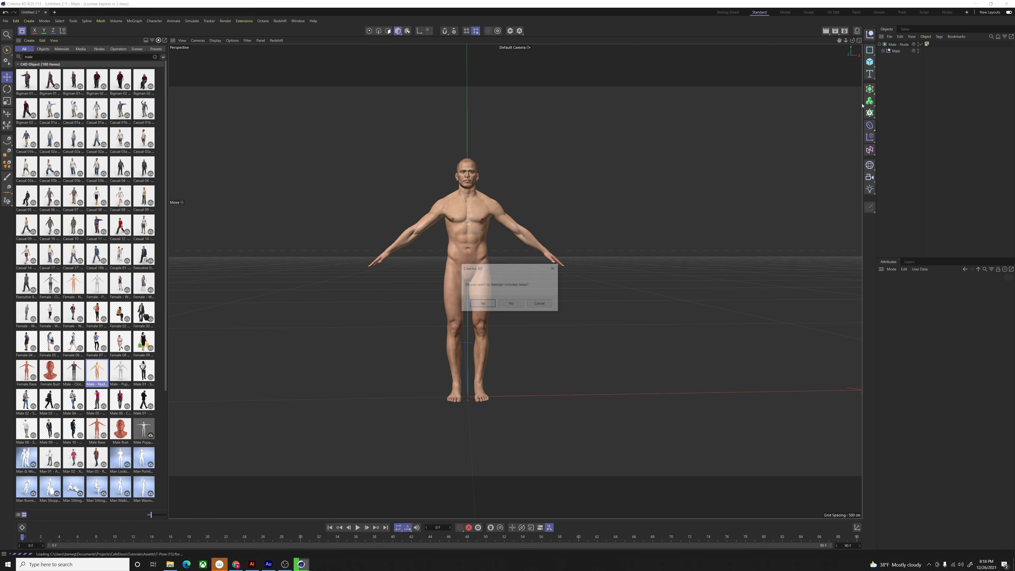
click(512, 305)
click(898, 58)
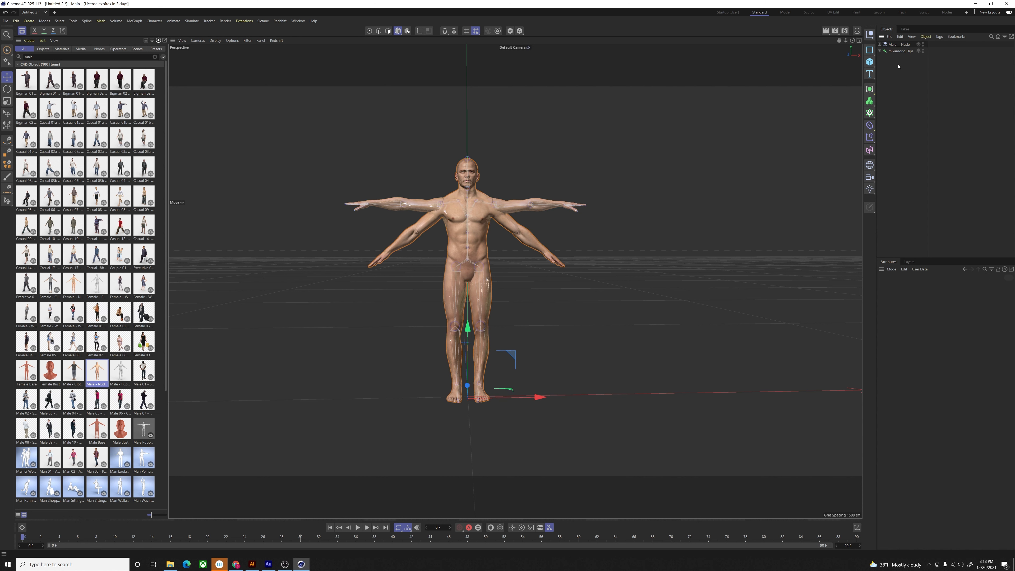
key(Delete)
Step: Add a motion clip with the source name T to the mixamorig:Hips joint, keeping the default inclusion options
click(226, 21)
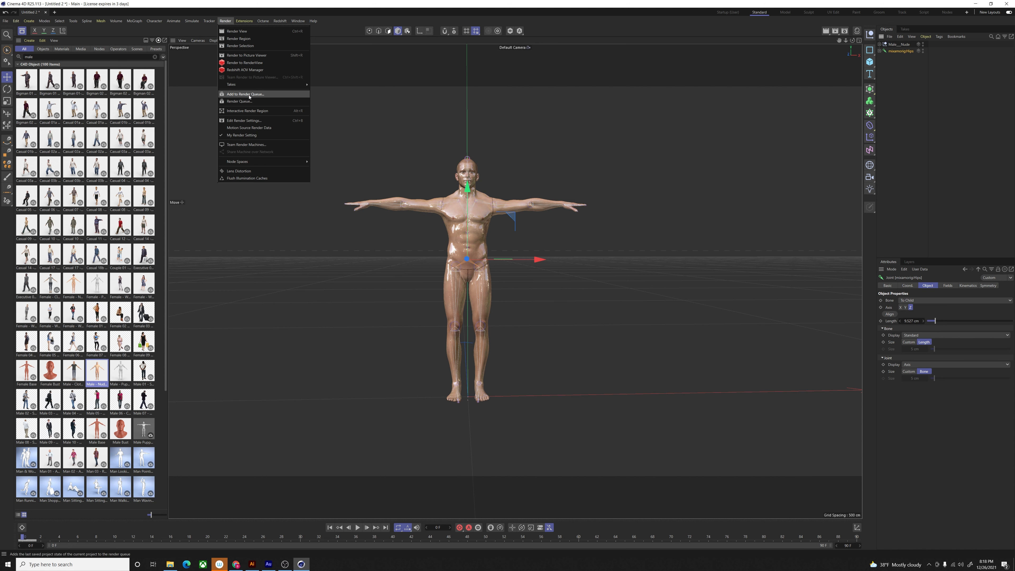
mouse_move(181, 23)
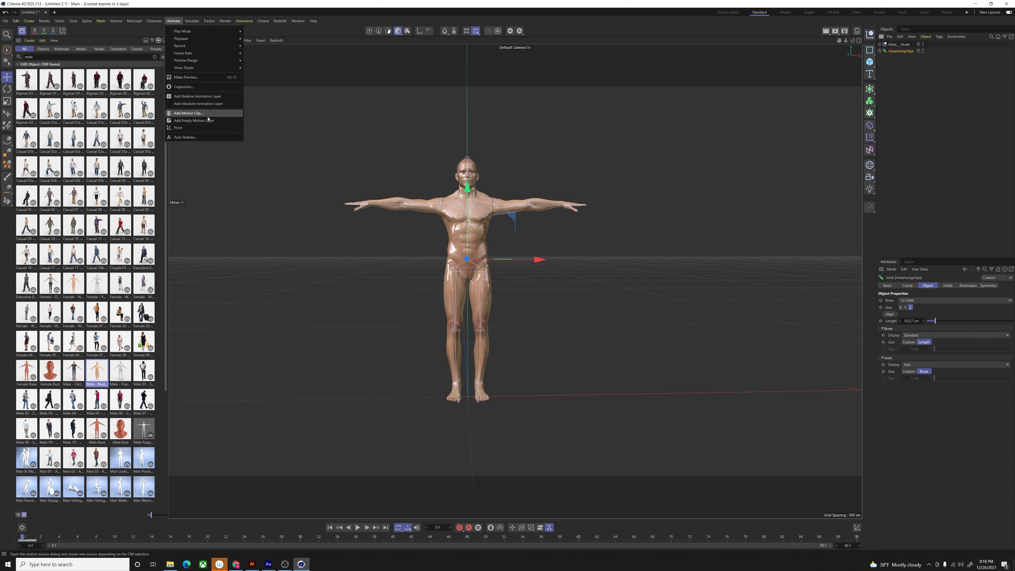
click(188, 114)
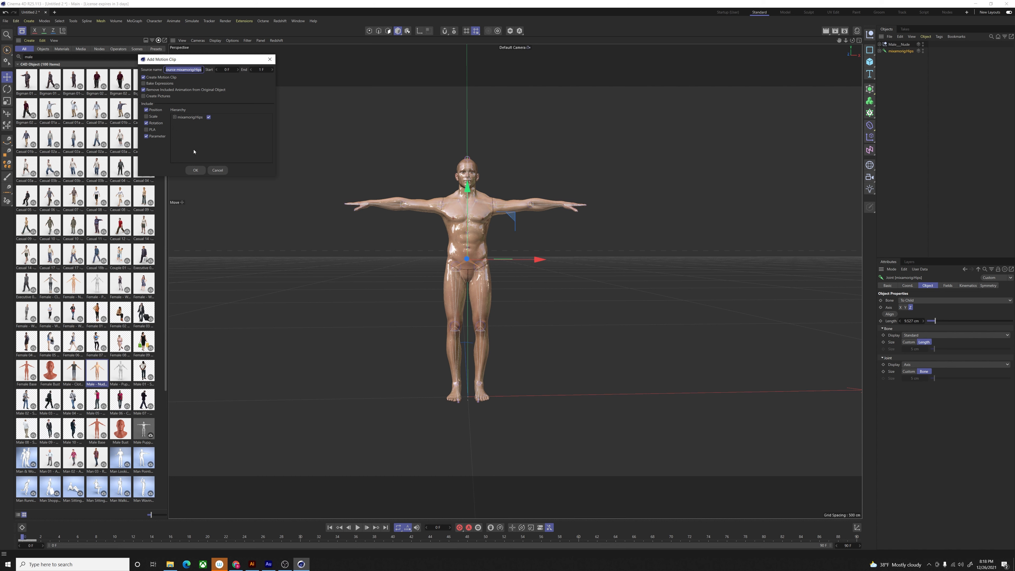
text(T)
click(201, 171)
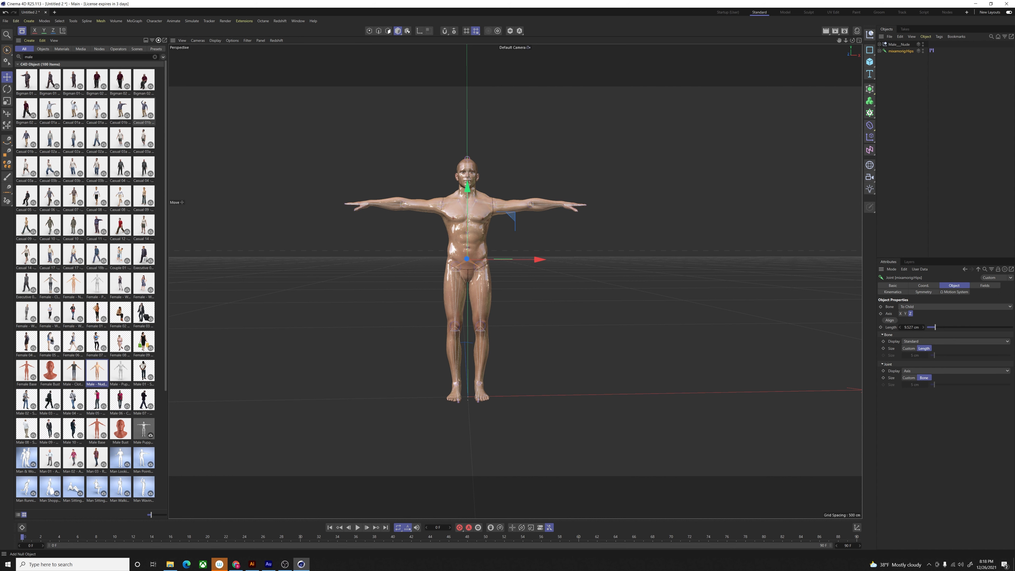
Step: Delete the T-pose character's Male_-_Nude group and mixamorig:Hips rig from the scene
click(898, 44)
shift+click(898, 51)
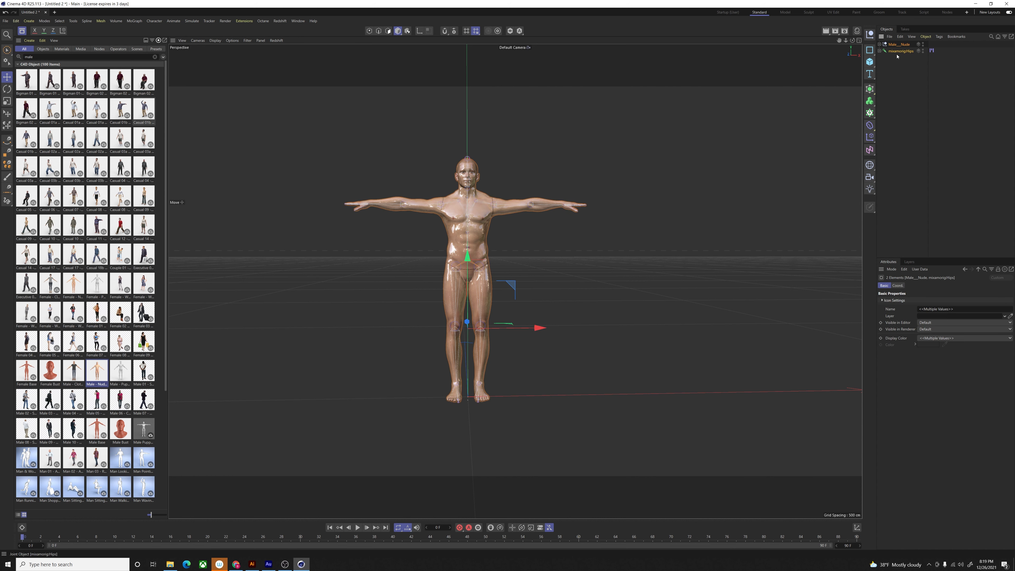
key(Delete)
Step: Merge Walking (16).fbx into the empty scene with the default FBX import settings, declining the reassignment
click(889, 36)
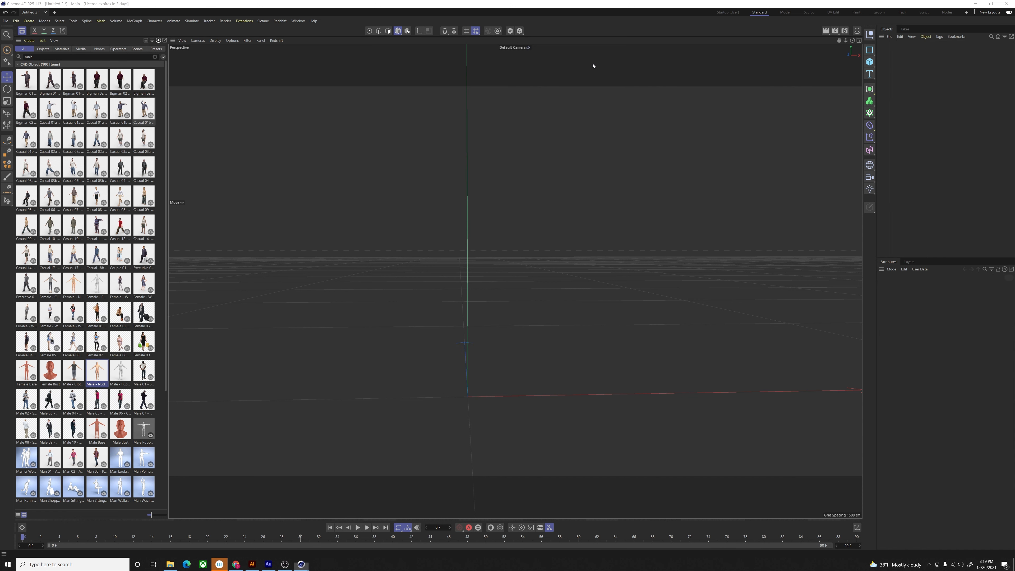
click(899, 46)
click(131, 70)
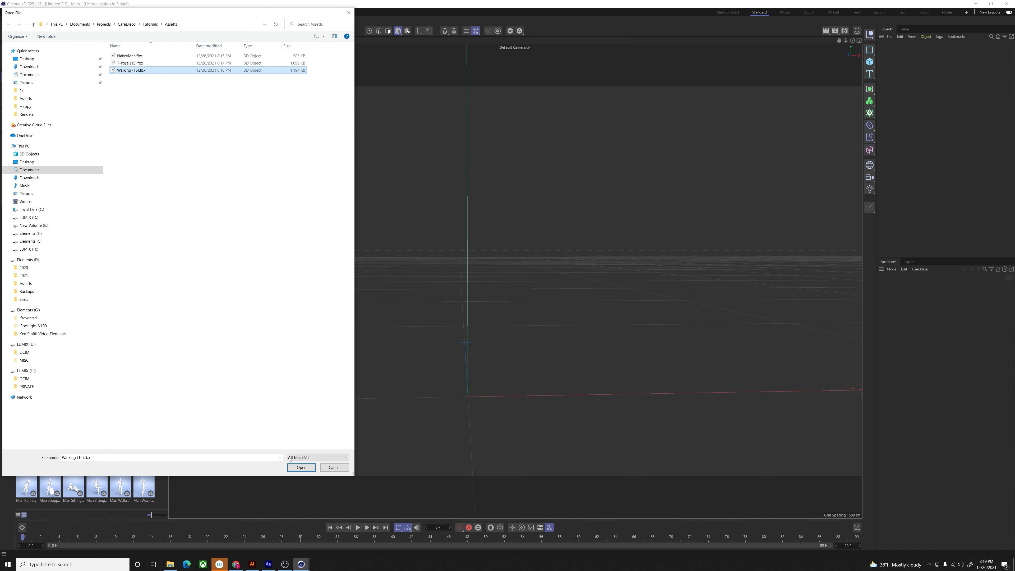
click(301, 467)
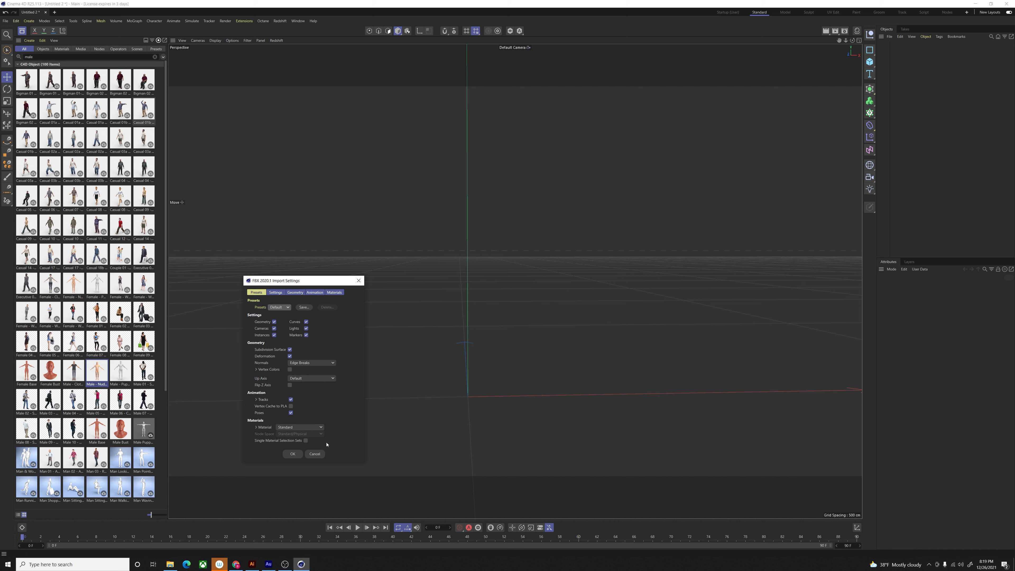
click(293, 453)
click(511, 305)
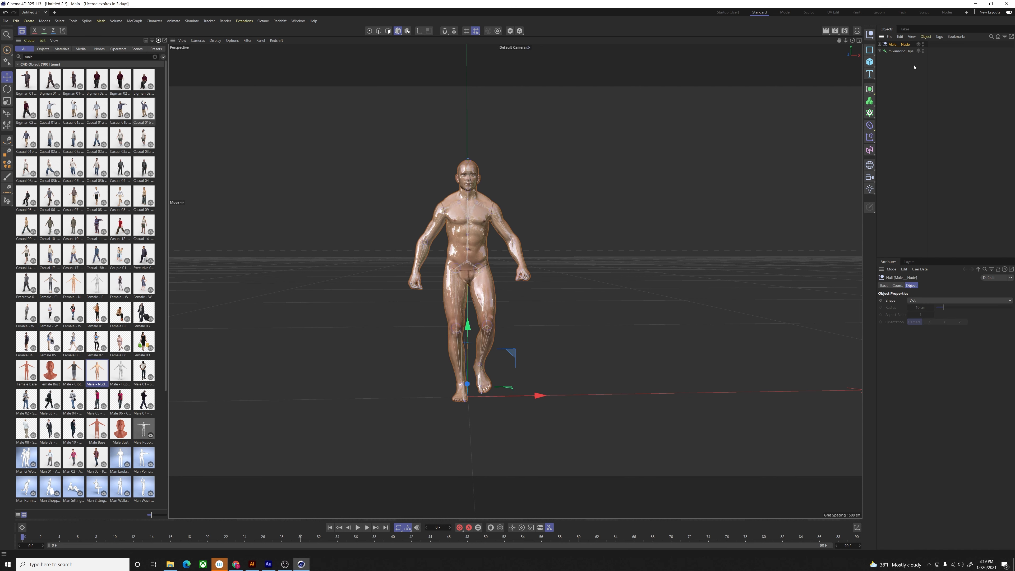
Step: Add a motion clip with the source name walk to the walking character's mixamorig:Hips joint
click(173, 21)
click(185, 114)
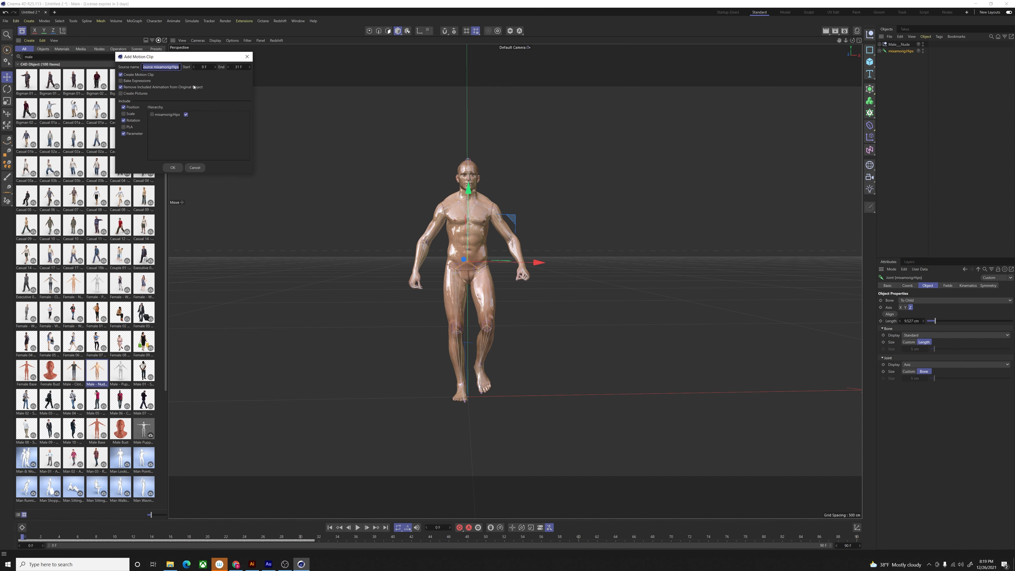
text(walk)
click(174, 168)
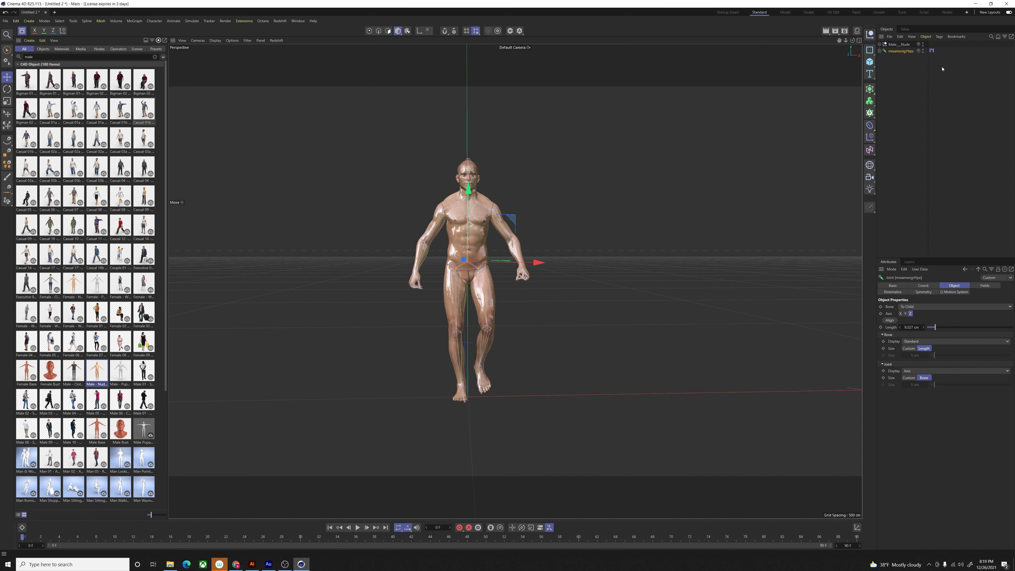
Step: Open the hips joint's motion system in the timeline and enlarge the timeline area to show its layers
click(933, 51)
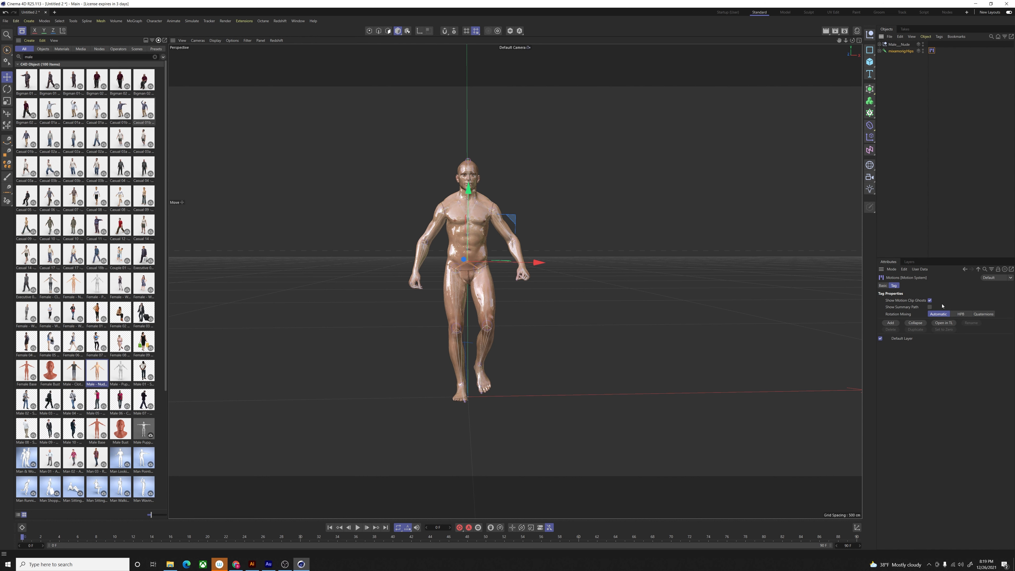
click(952, 324)
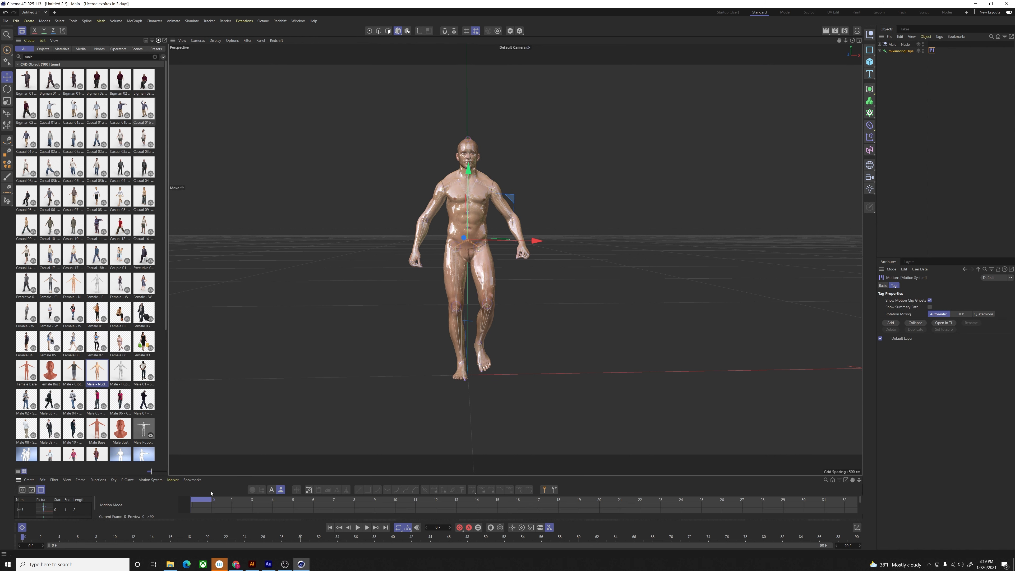
drag(209, 477, 183, 405)
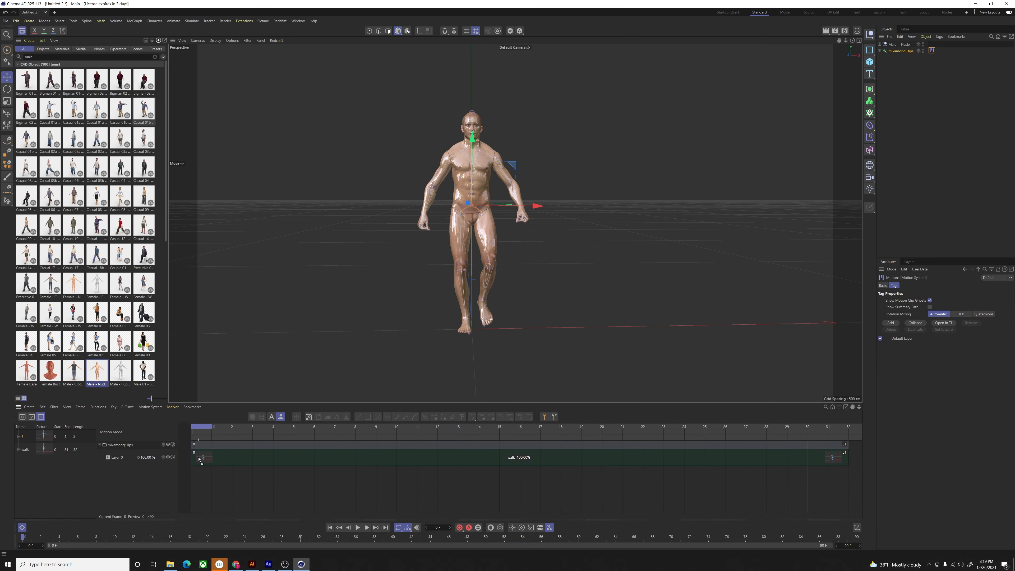
Step: Place the T clip at frame 0 of Layer 0, blending until frame 19 into the walk clip at frames 1 to 32, and play the transition
drag(199, 458, 357, 474)
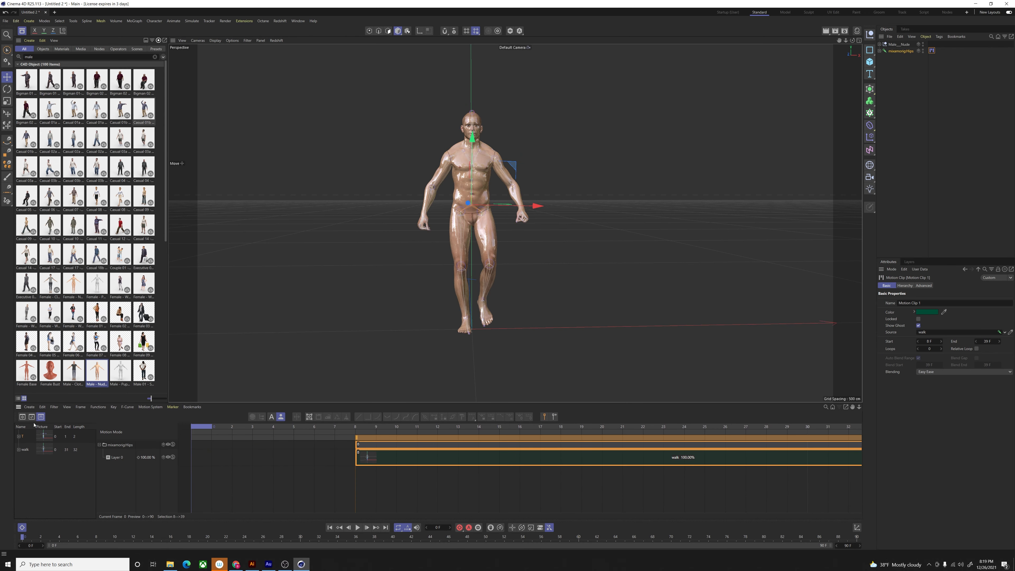
drag(63, 442, 497, 465)
drag(198, 426, 139, 422)
key(F8)
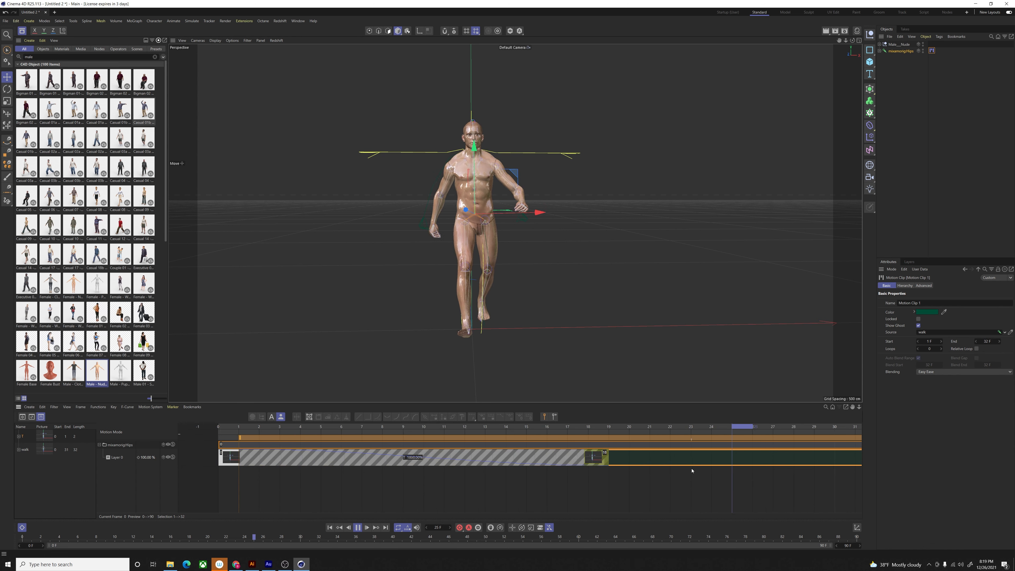
key(F8)
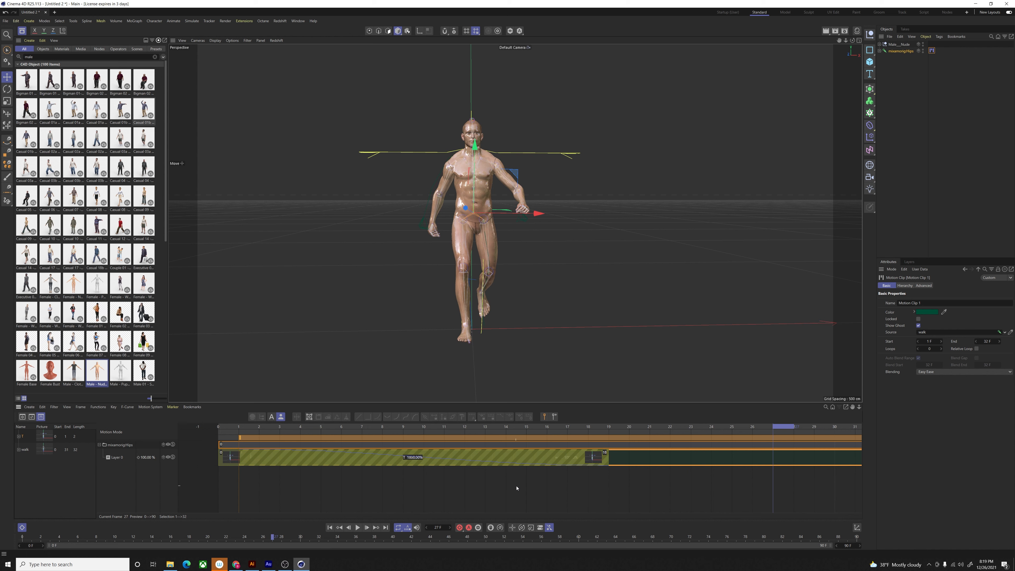
Step: Append two more walk clips end to end on Layer 0, covering frames 33 to 64 and 65 to 96
click(516, 488)
click(596, 460)
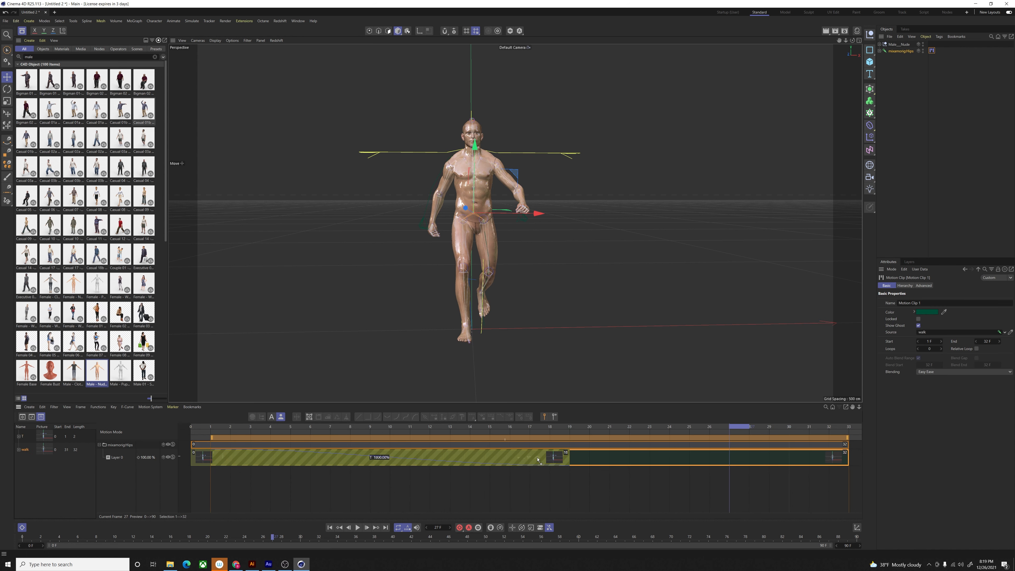
drag(838, 449, 851, 458)
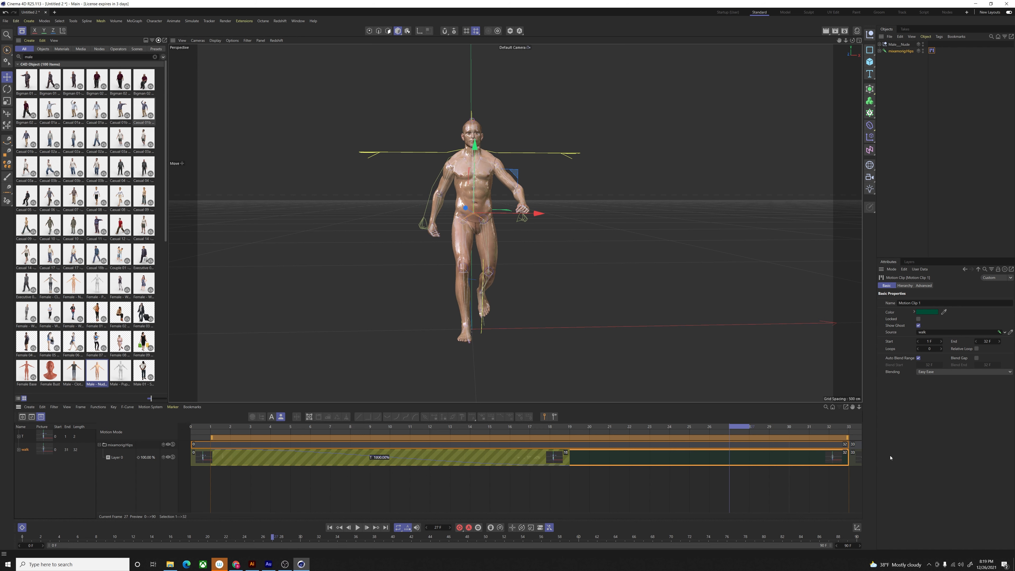
key(h)
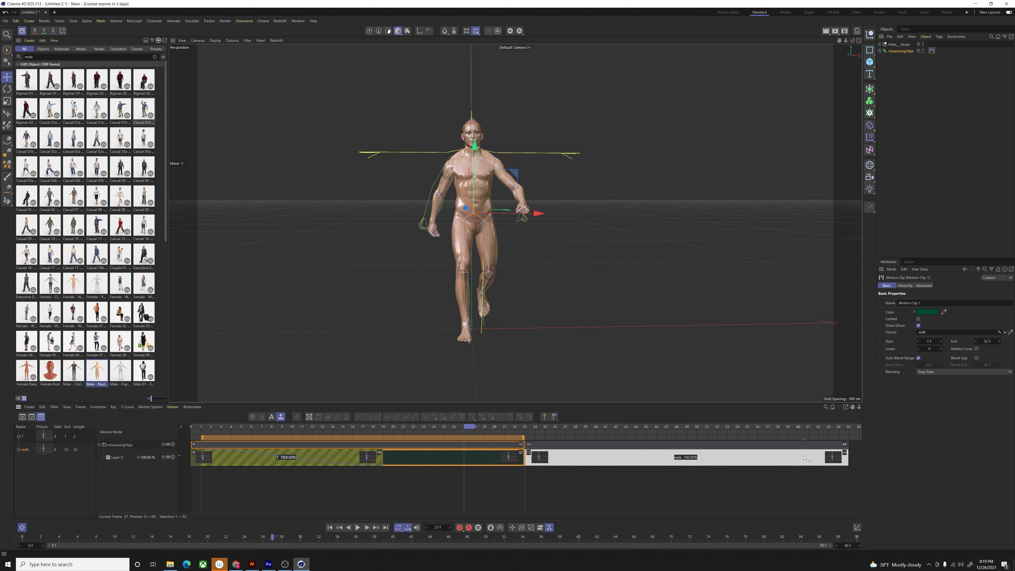
drag(902, 460, 852, 459)
key(h)
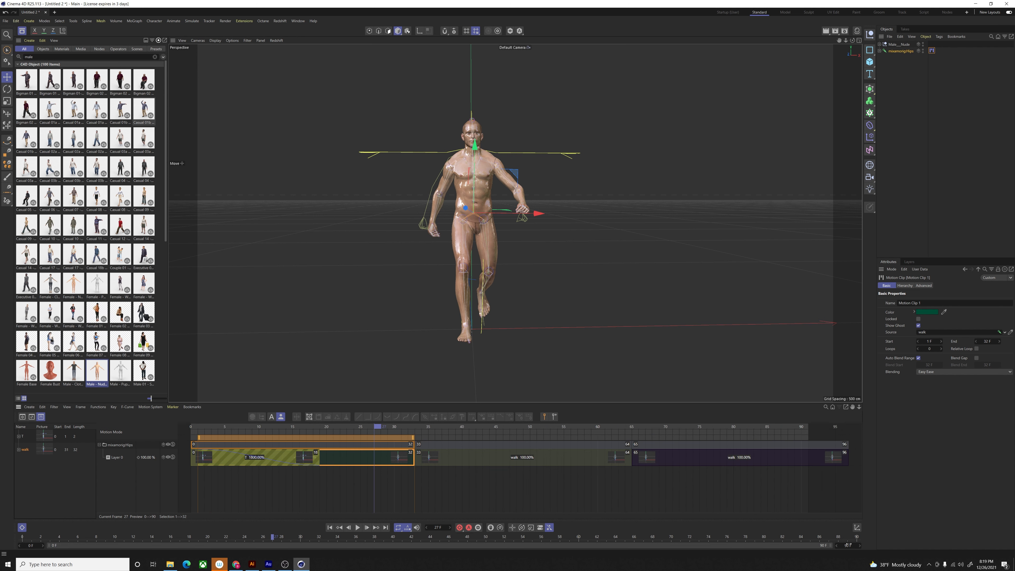
Step: Extend the project's end frame to 150
double_click(847, 545)
text(150)
key(Return)
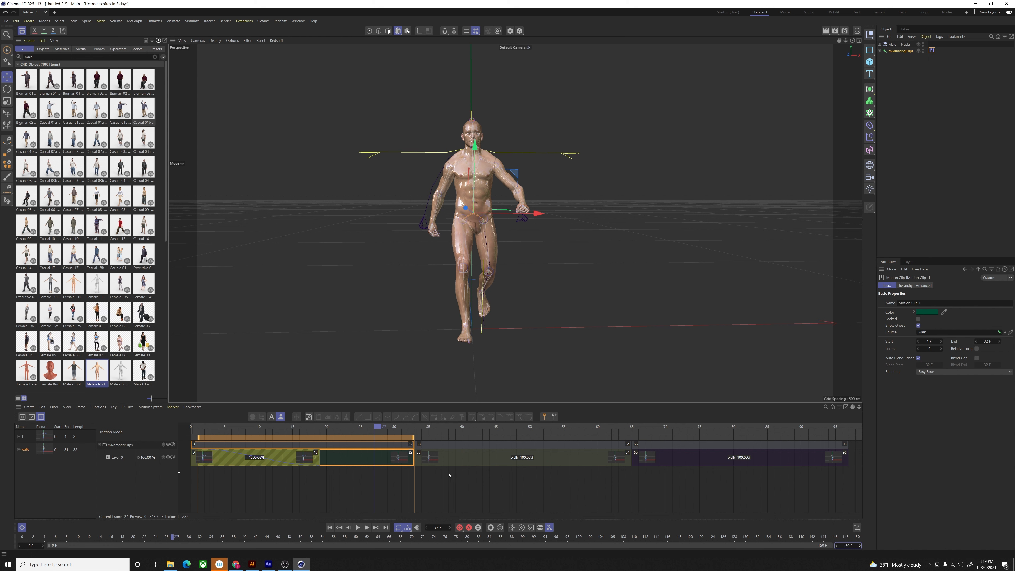
Step: Append another two walk clips on Layer 0, covering frames 97 to 128 and 129 to 160
drag(854, 468, 853, 458)
key(h)
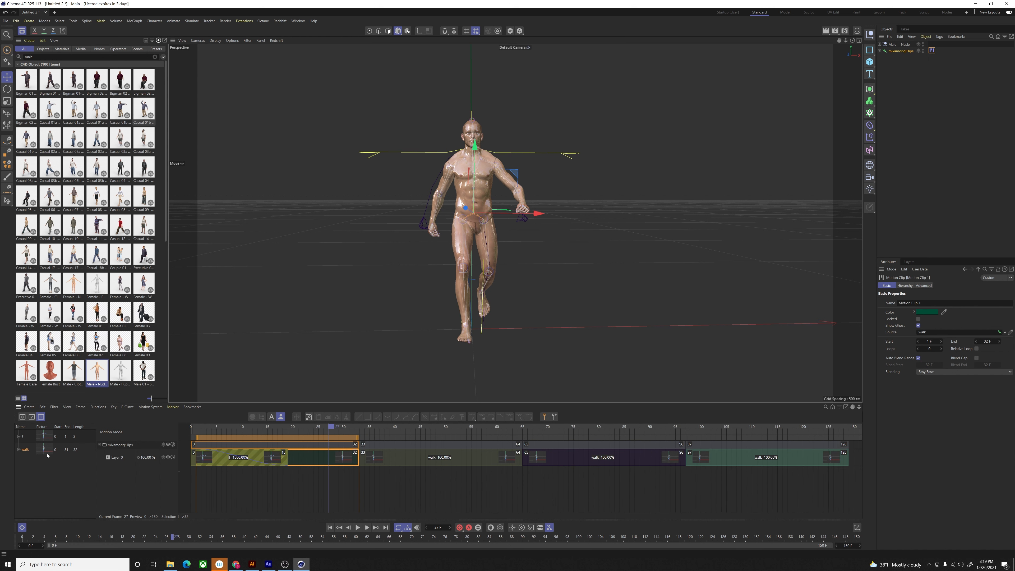
drag(73, 450, 851, 460)
key(h)
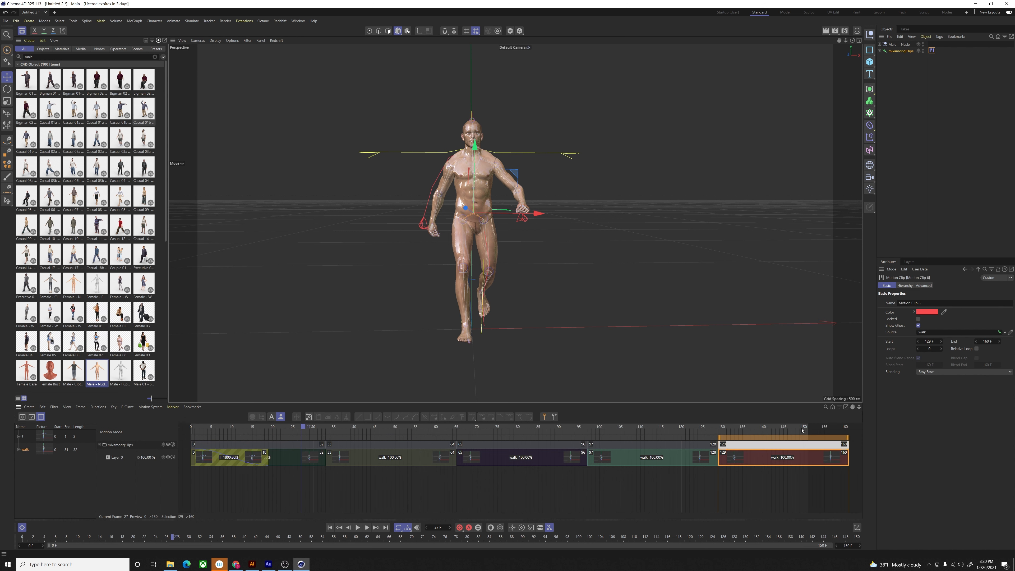
Step: Set the project's end frame to 160 to match the end of the last walk clip
double_click(846, 545)
text(160)
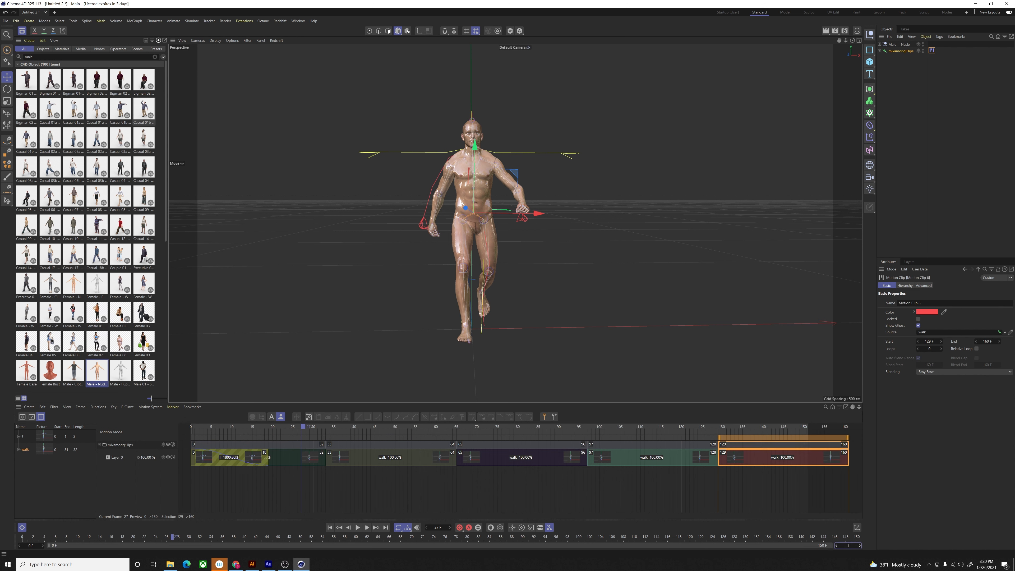
key(Return)
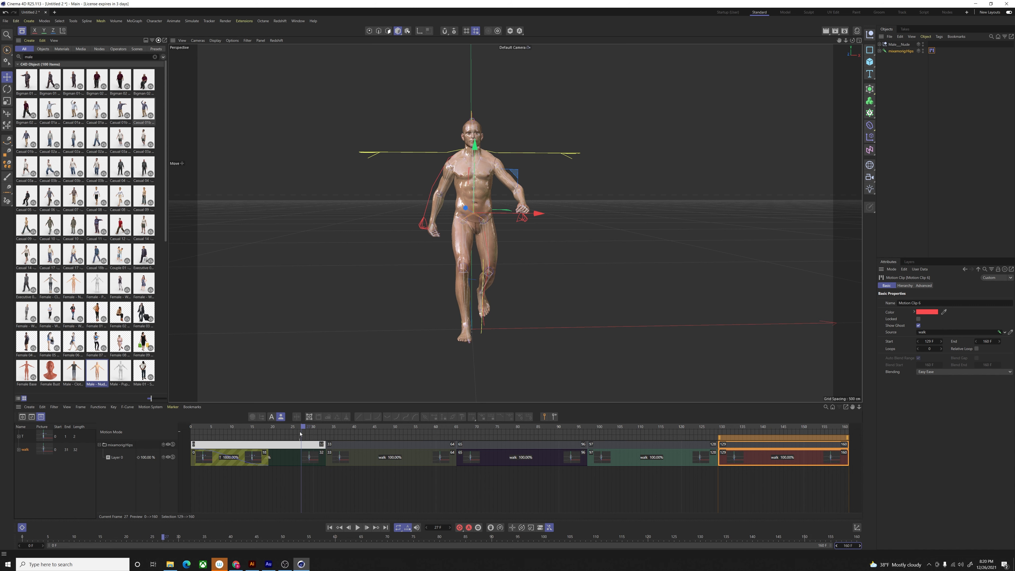
Step: Play the full animation from frame 0 to check the T-pose blending into the repeated walk clips
drag(303, 427, 147, 419)
key(F8)
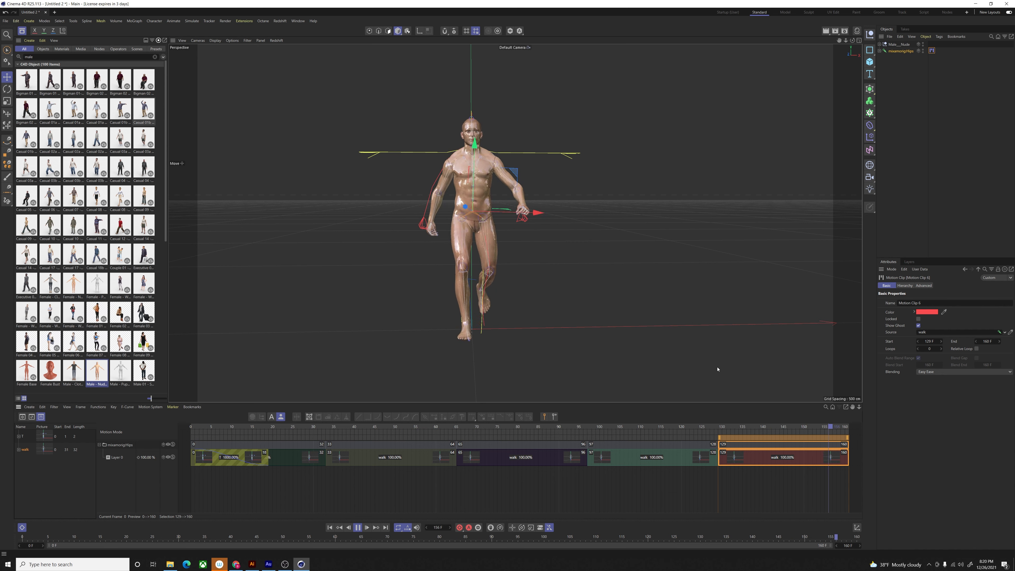
key(F8)
Step: Save the project as WalkingMan in the Assets folder
key(ctrl+s)
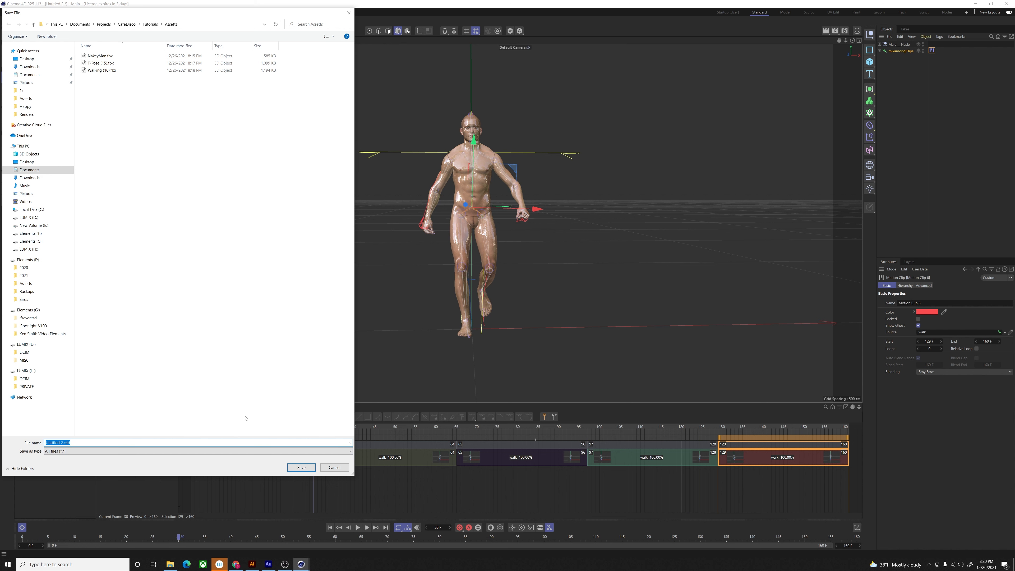
text(Walking)
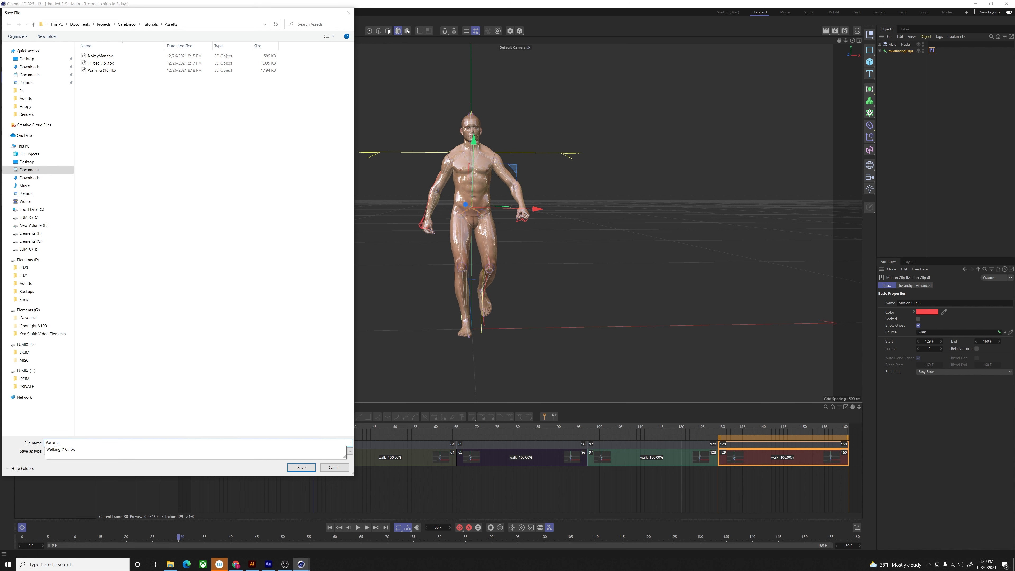
text(Man)
key(Return)
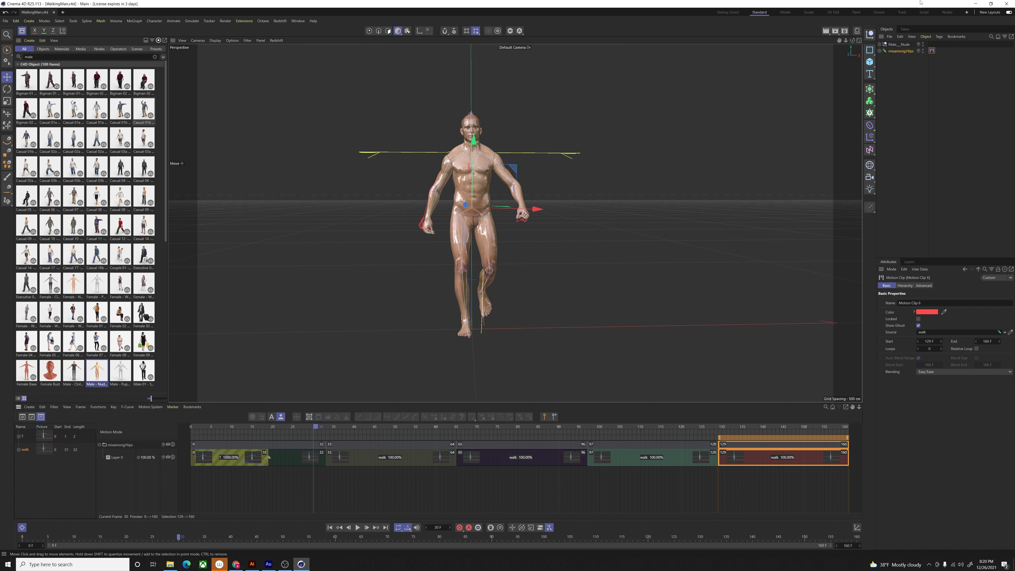
Step: Add a null object at the top level of the scene with nothing else selected
click(900, 80)
key(shift+c)
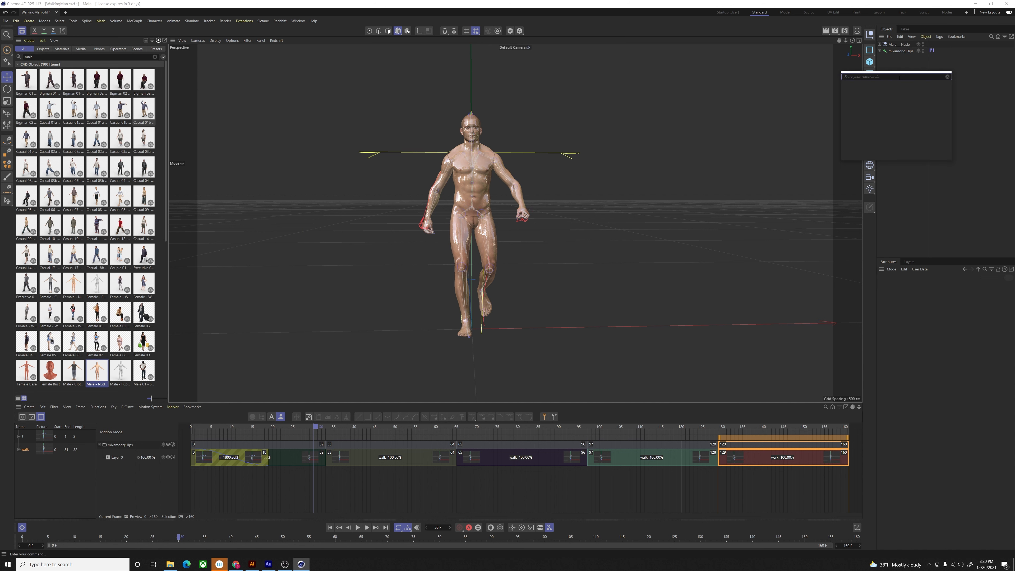
key(Escape)
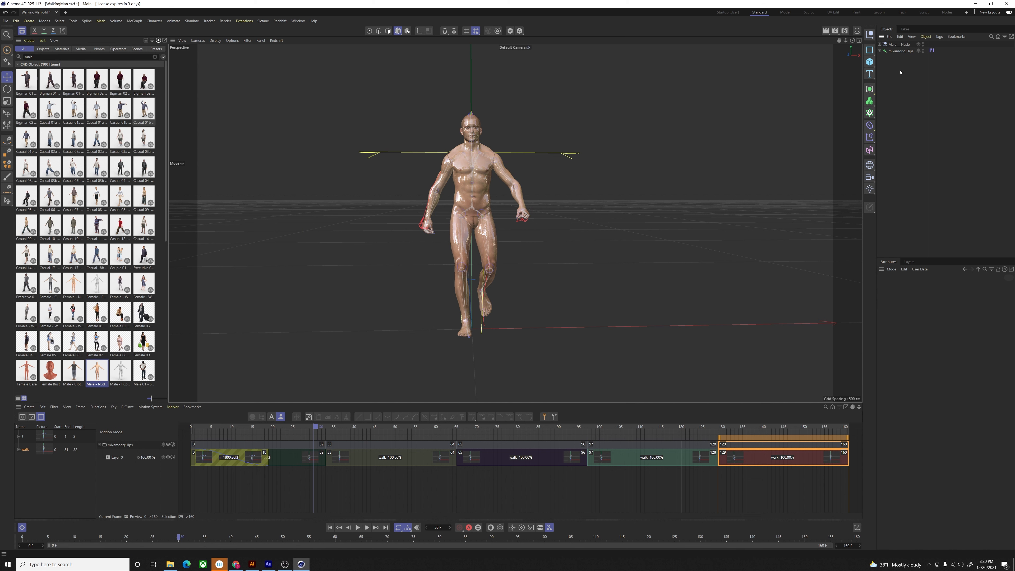
key(shift+c)
text(null)
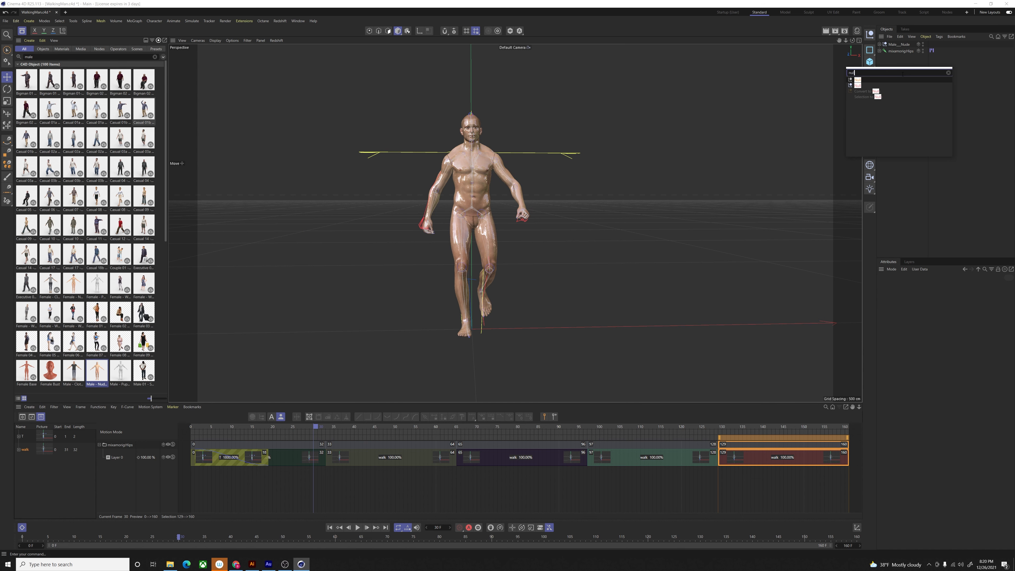
key(Return)
key(shift+c)
text(null)
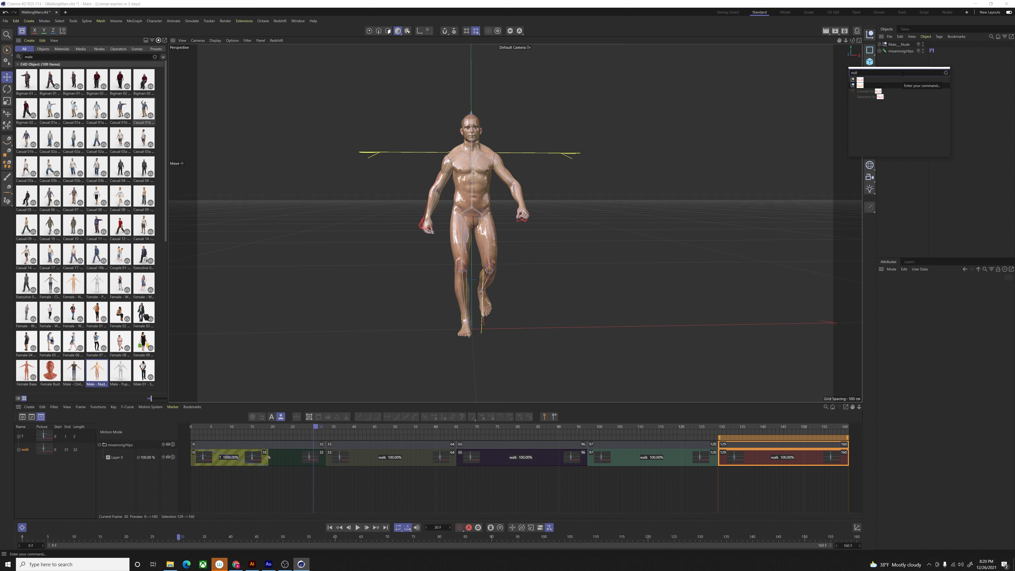
key(Return)
Step: Parent the male nude model and the mixamorig:Hips joint under the null
click(901, 51)
shift+click(902, 57)
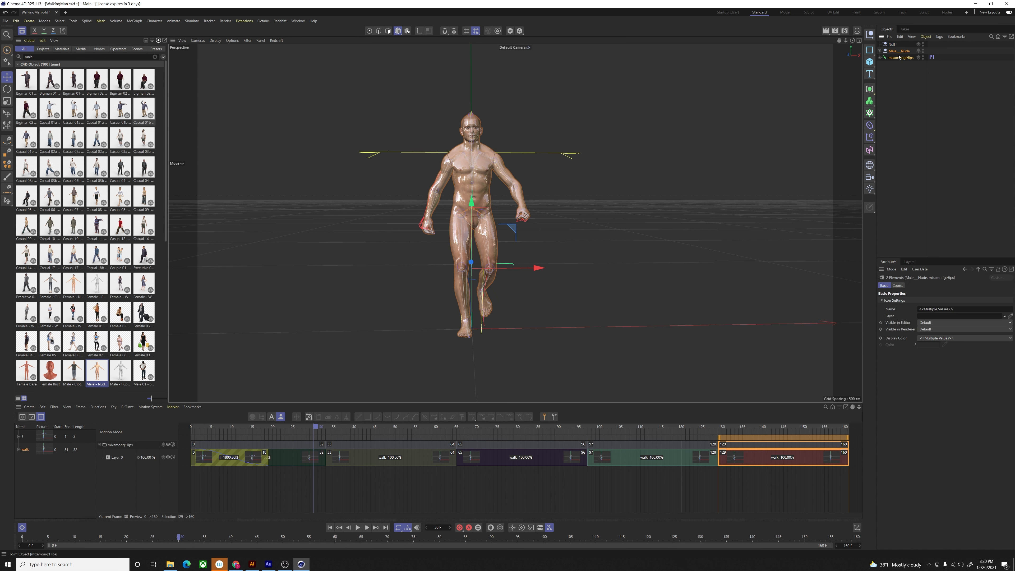
drag(902, 51, 903, 46)
Step: Set up an Alembic export of the parent null with its end frame at 160
click(891, 44)
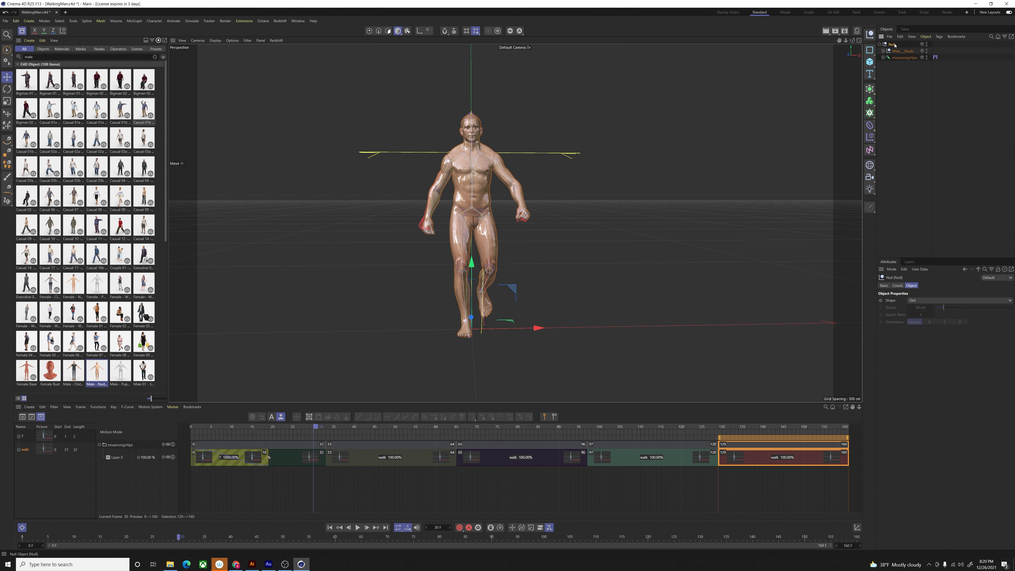
click(890, 37)
mouse_move(931, 61)
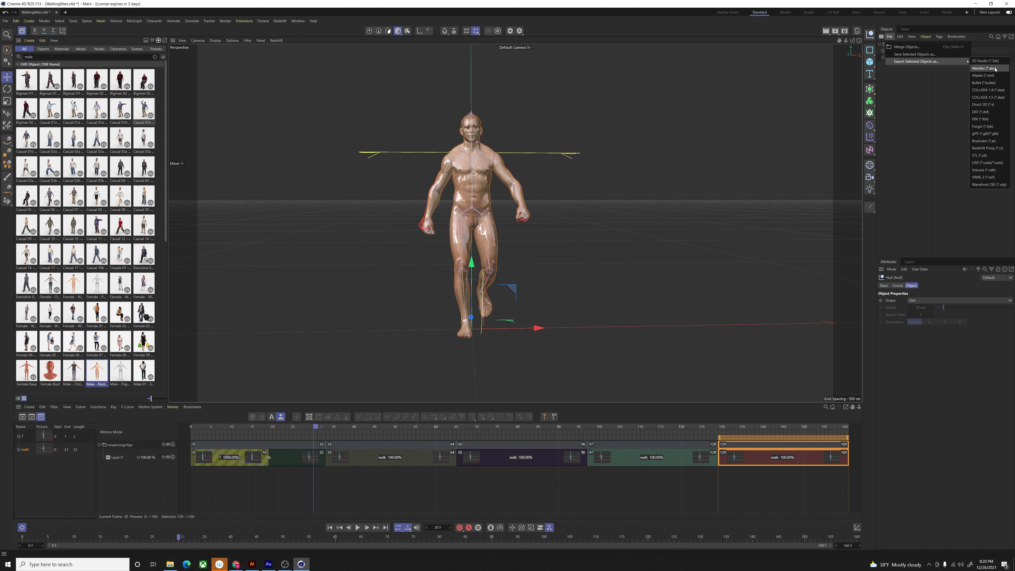
click(984, 68)
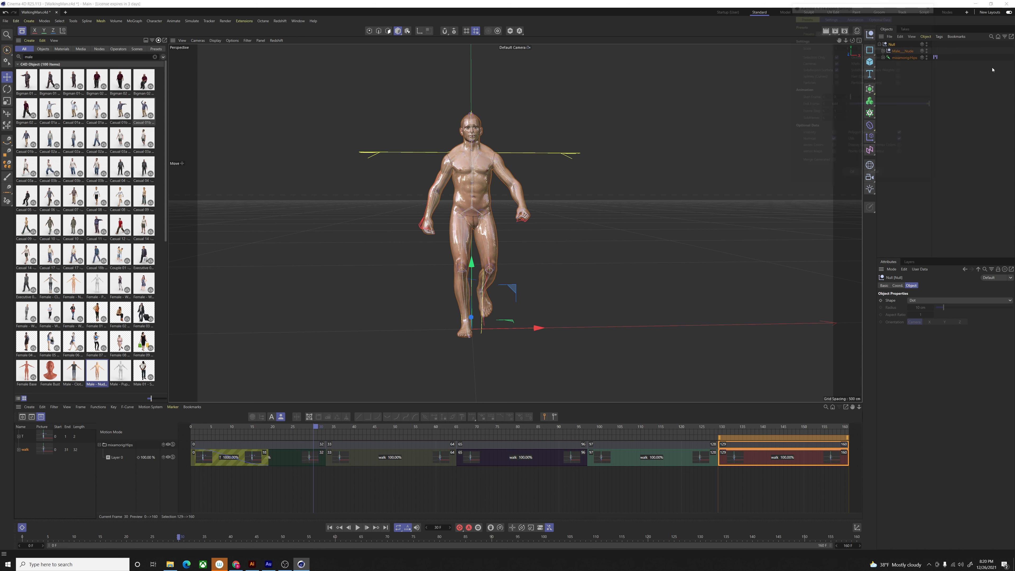
drag(877, 8, 496, 109)
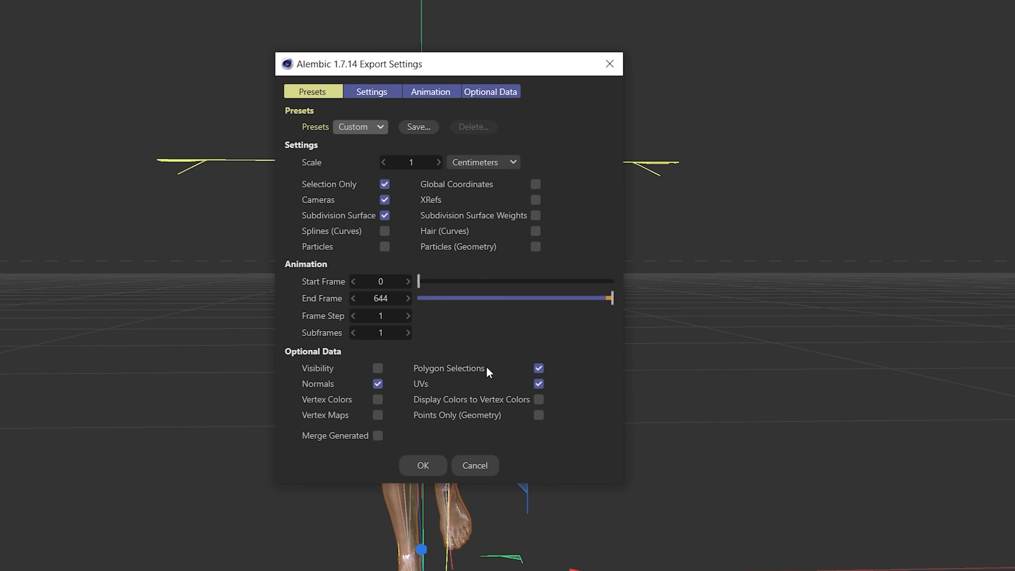
click(382, 299)
text(50)
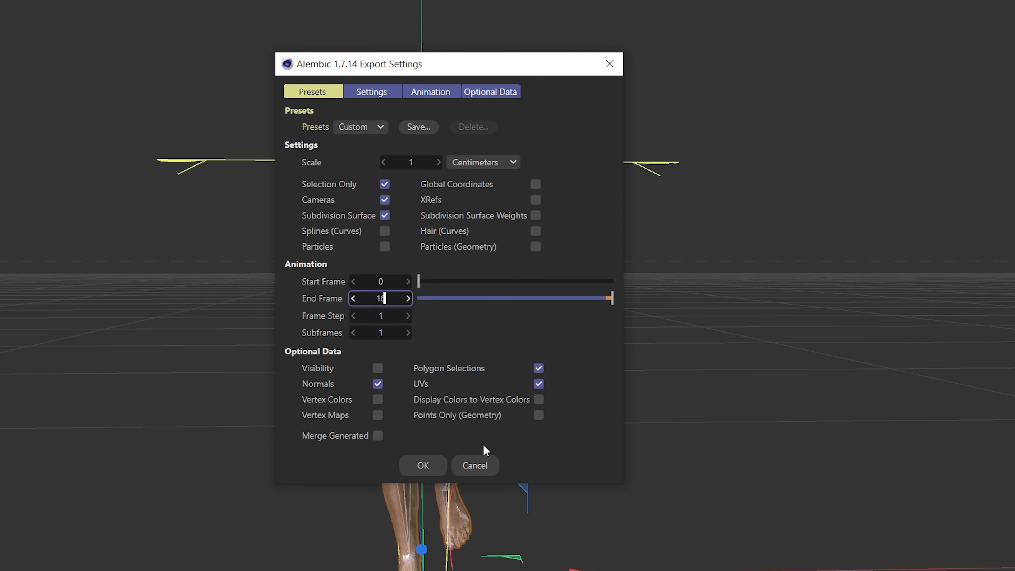
key(Return)
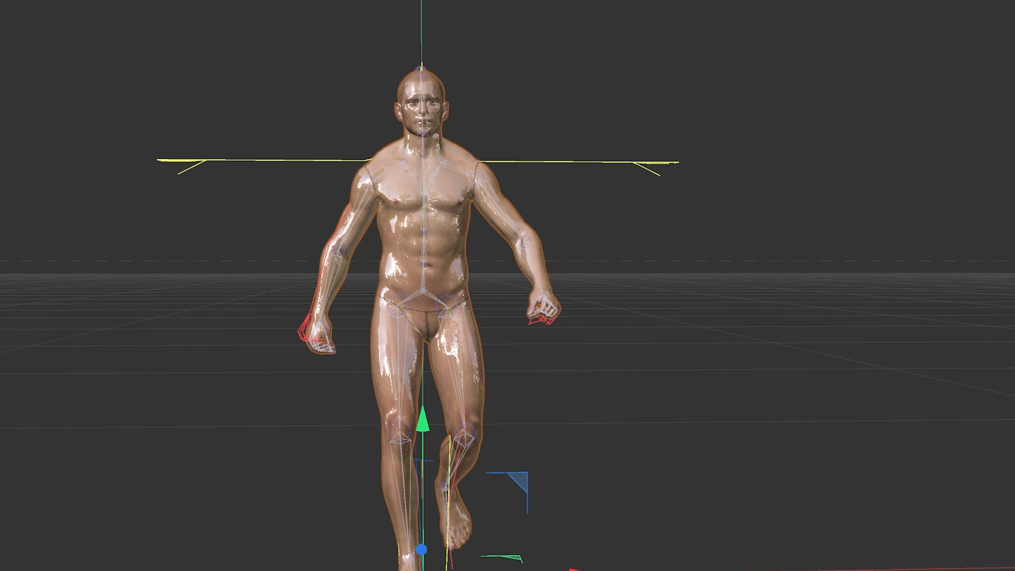
drag(514, 61, 502, 89)
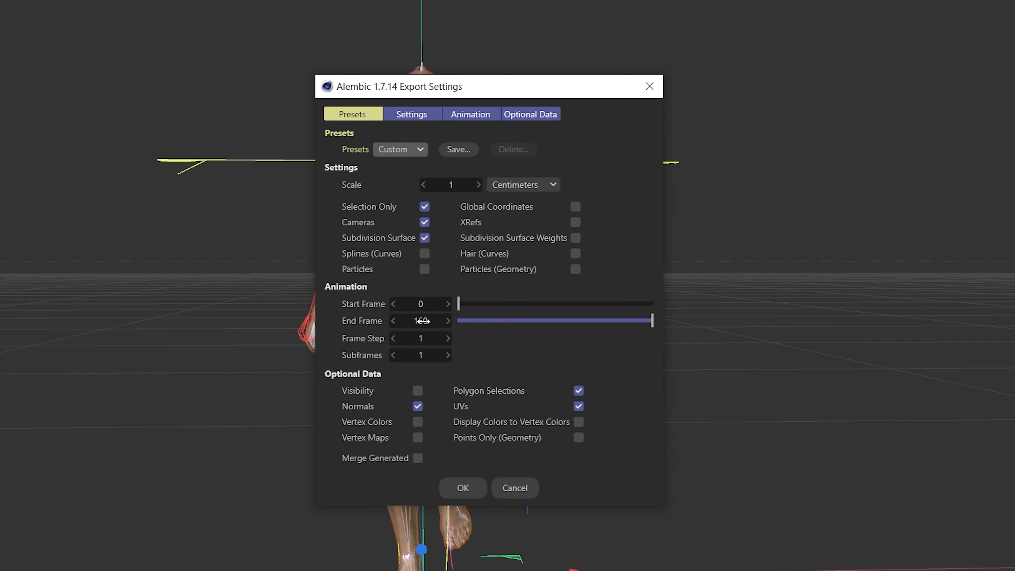
click(424, 222)
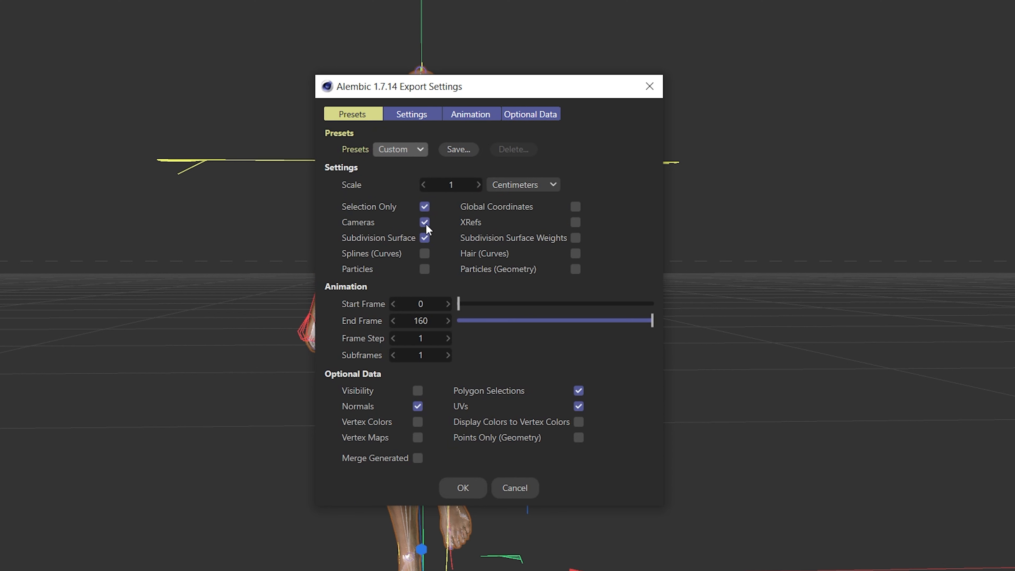
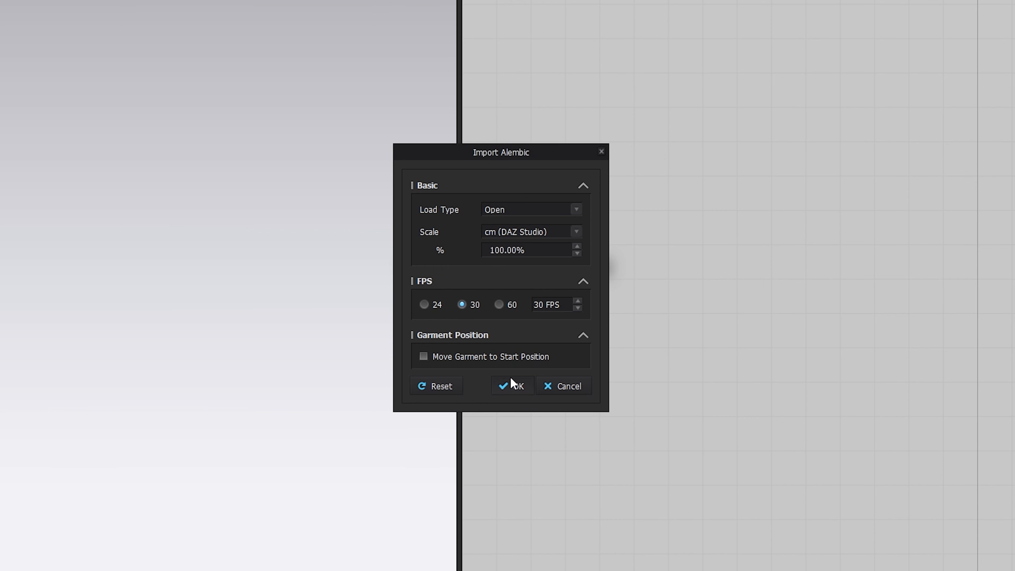
Step: Import the Alembic file into CLO with load type Open, scale cm (DAZ Studio) at 100% and 30 FPS
click(512, 384)
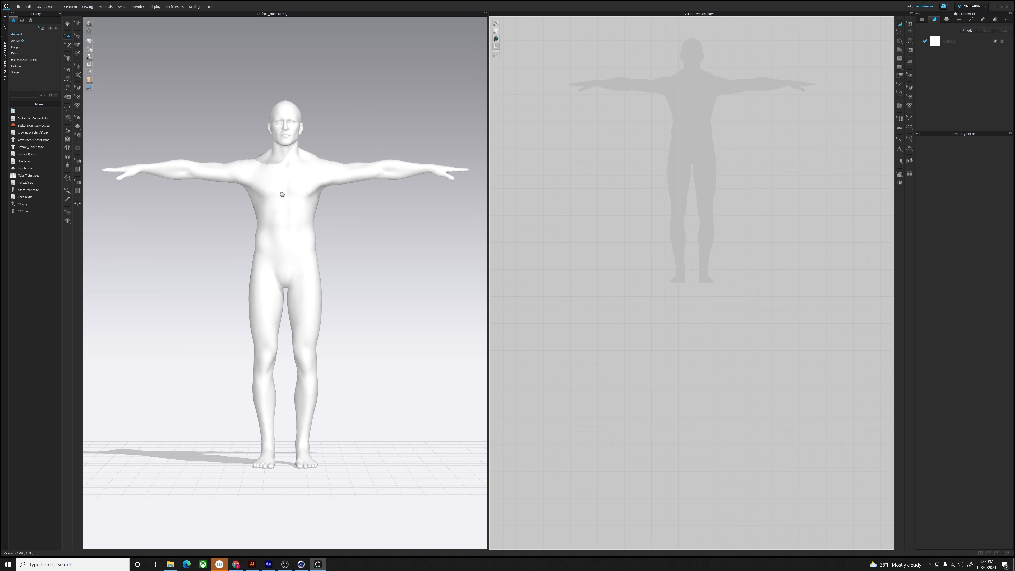
middle_drag(282, 194, 288, 215)
scroll(289, 216, down, 2)
right_drag(312, 242, 279, 230)
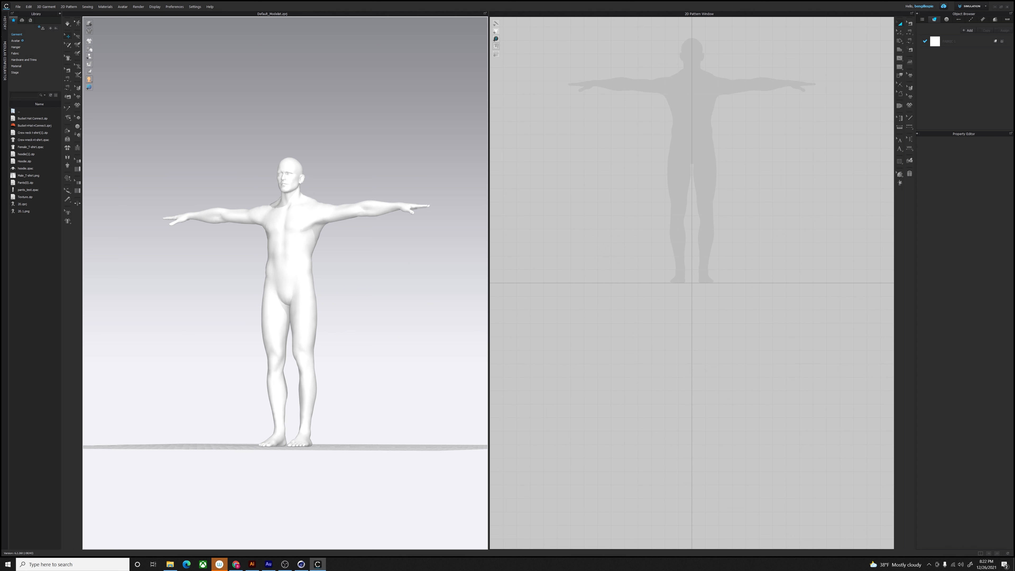
Step: Play the imported figure's walk in Animation mode and return to Simulation mode
click(973, 11)
click(975, 28)
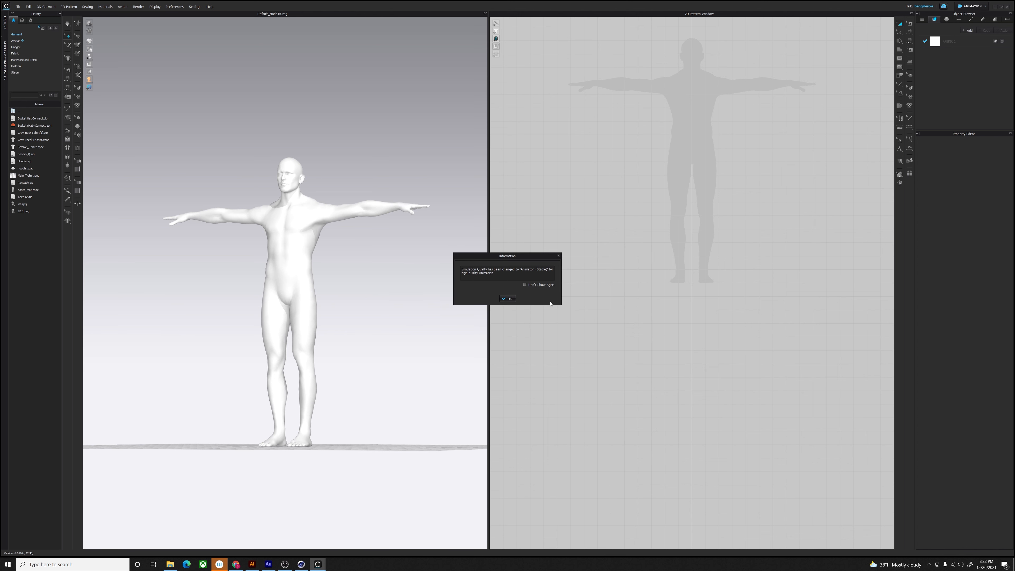
click(508, 299)
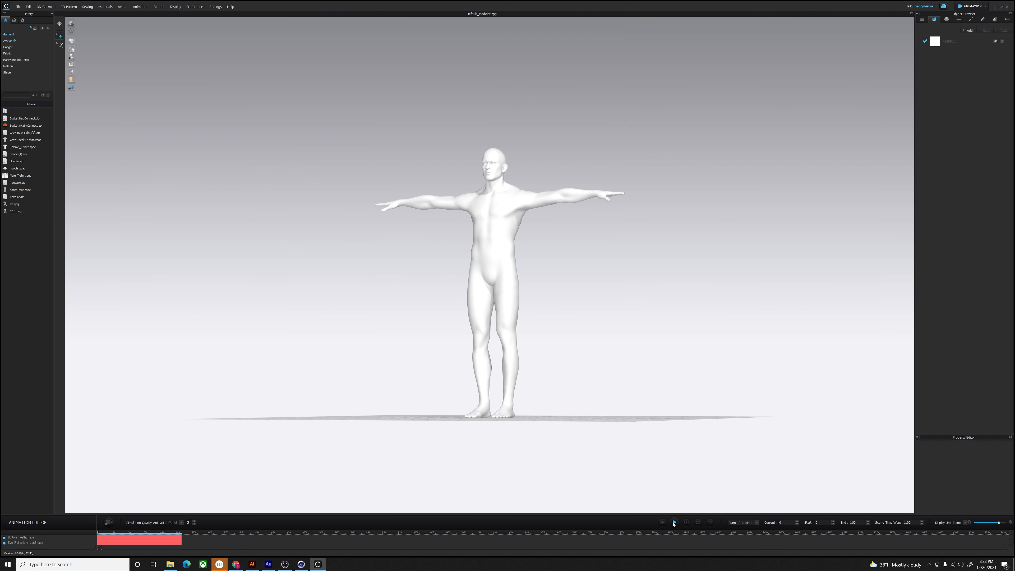
click(674, 522)
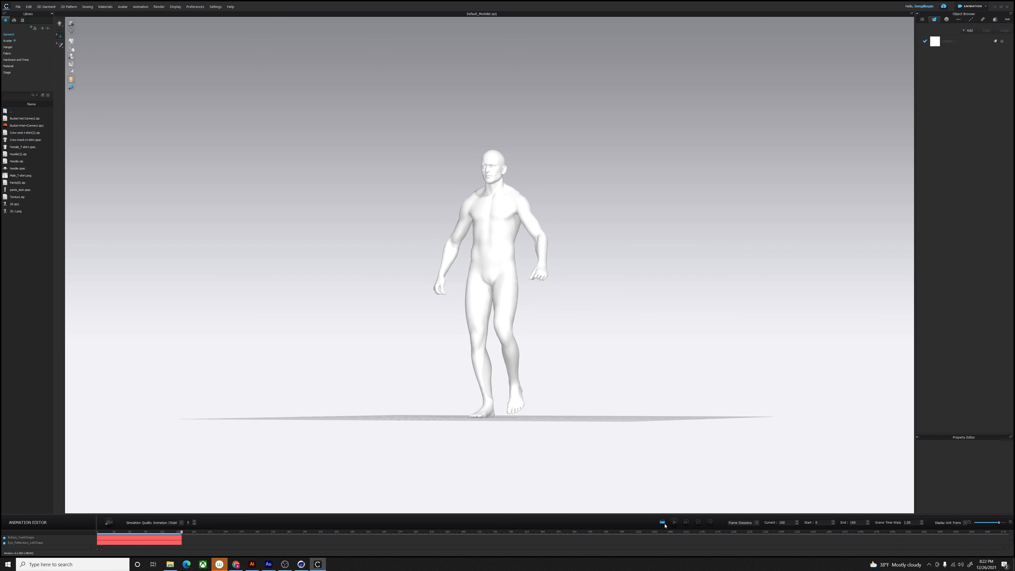
click(663, 523)
click(979, 6)
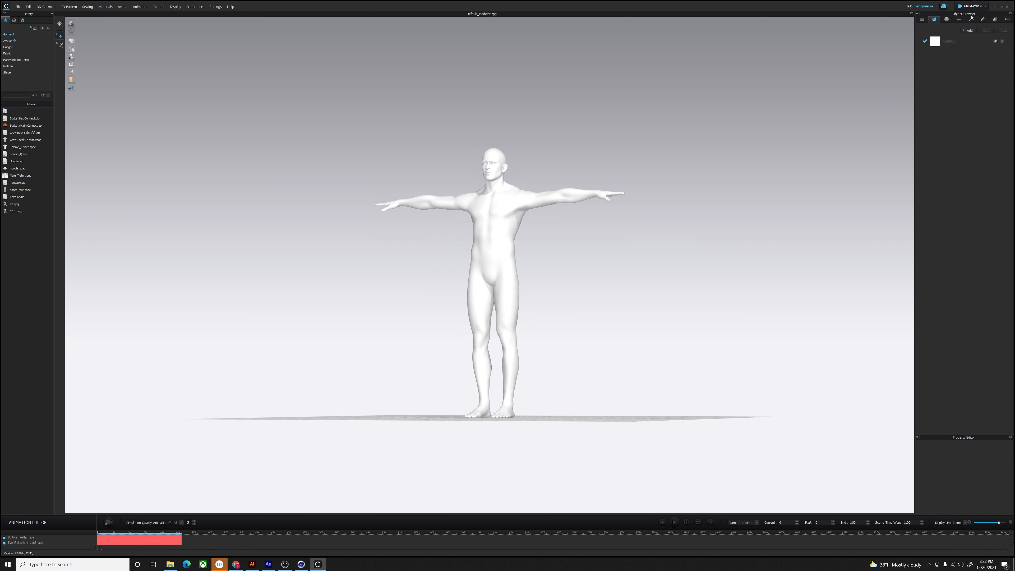
click(968, 15)
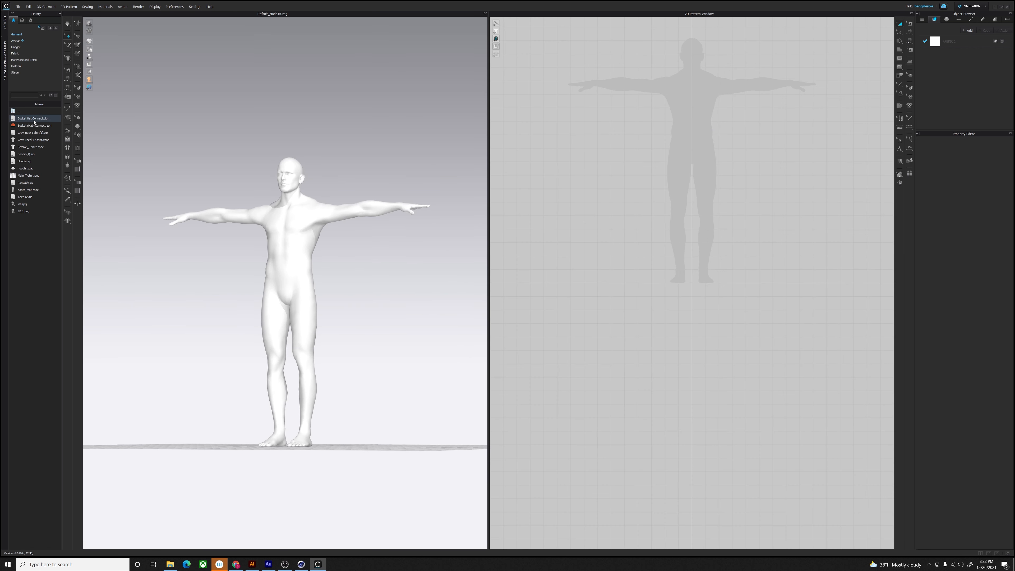
Step: Switch to Chrome, load the CLO-SET site and go from it to CLO-SET CONNECT
click(239, 568)
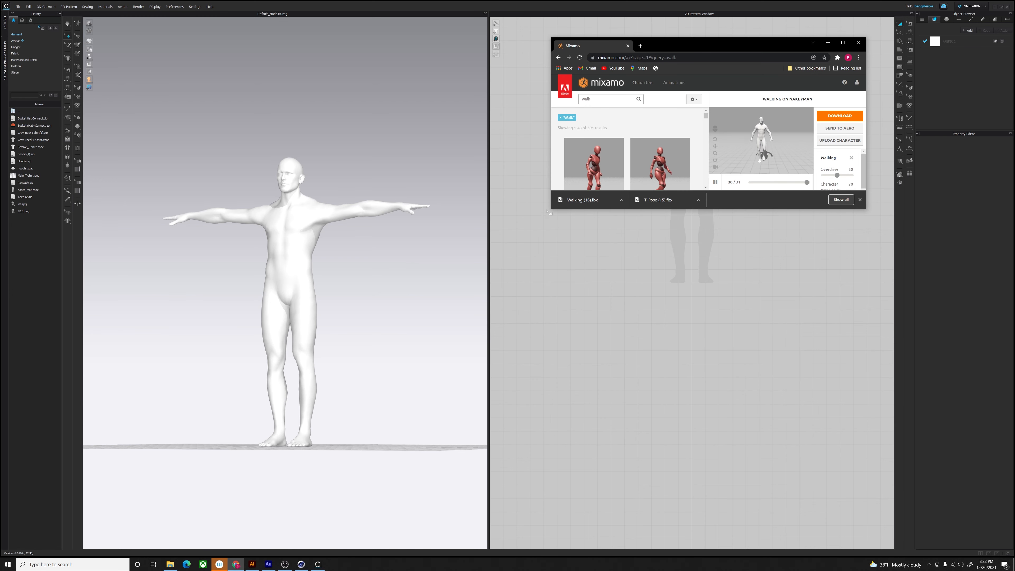
drag(549, 212, 171, 435)
click(276, 57)
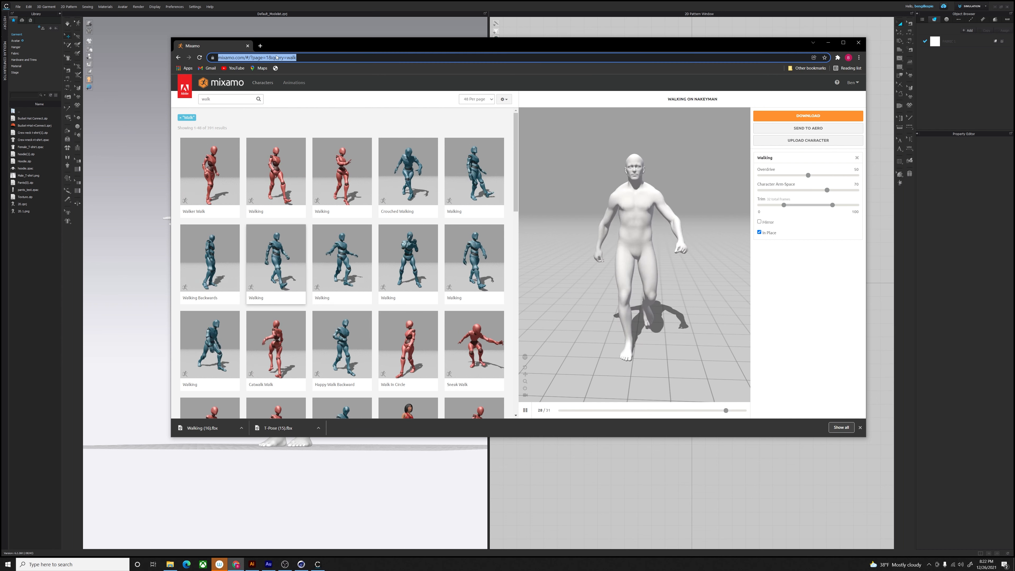
text(clo-set)
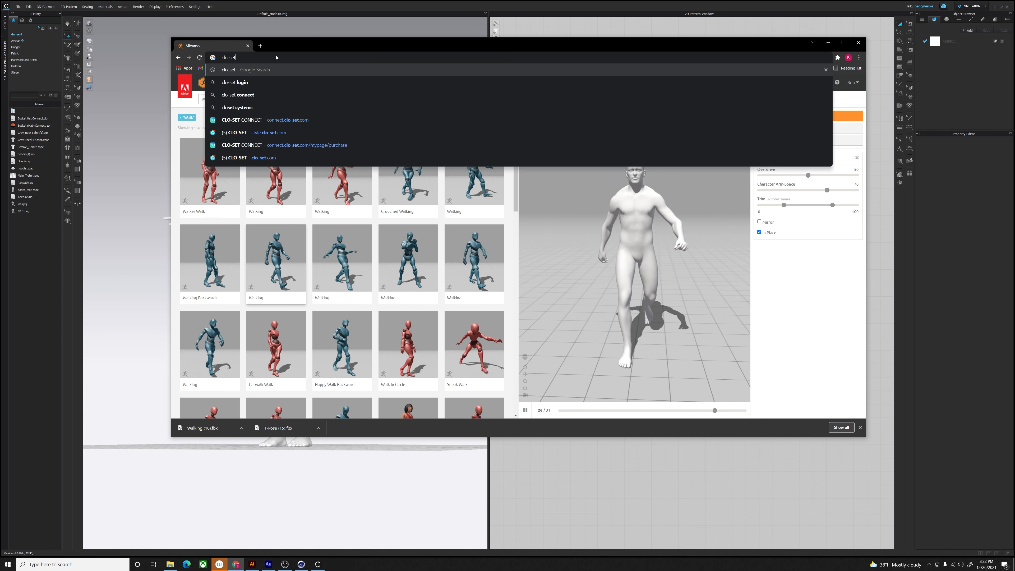
key(Return)
click(247, 147)
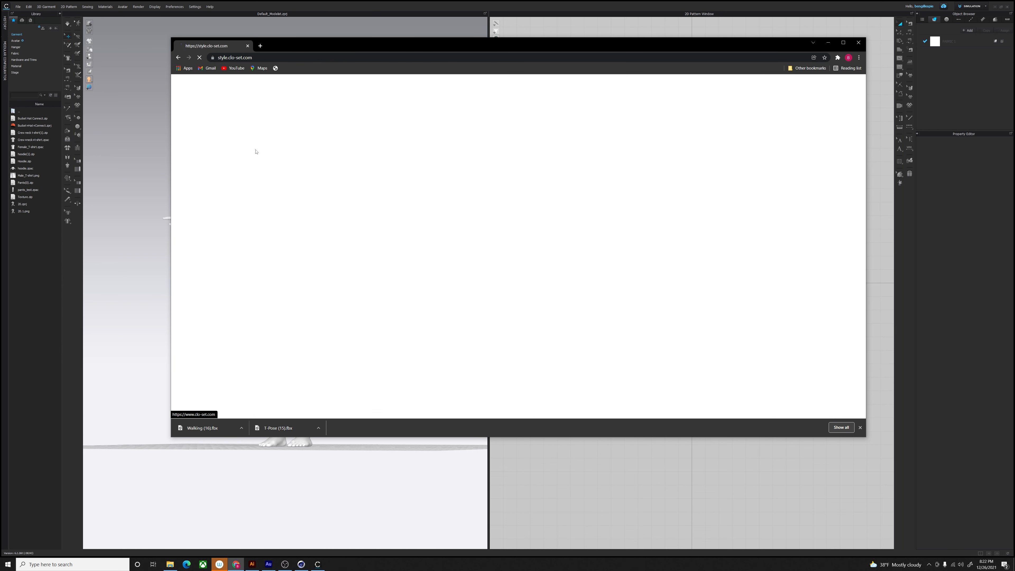
drag(171, 437, 81, 464)
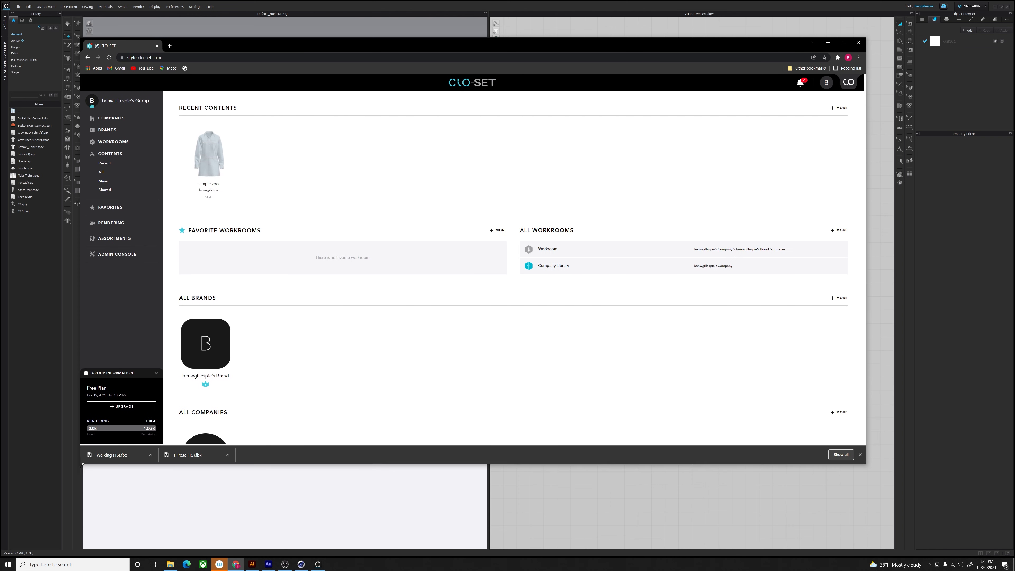
click(860, 454)
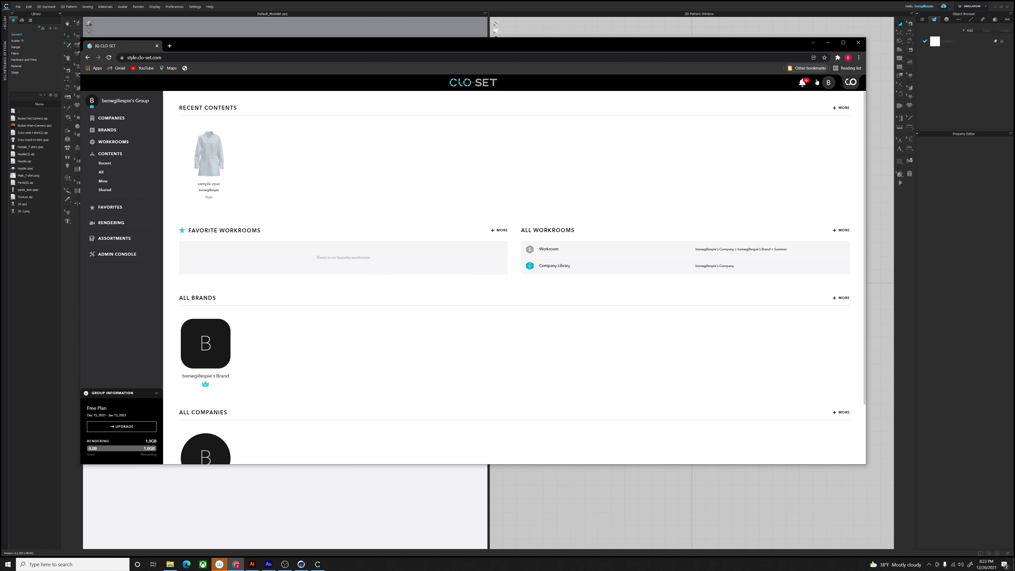
click(835, 83)
click(846, 83)
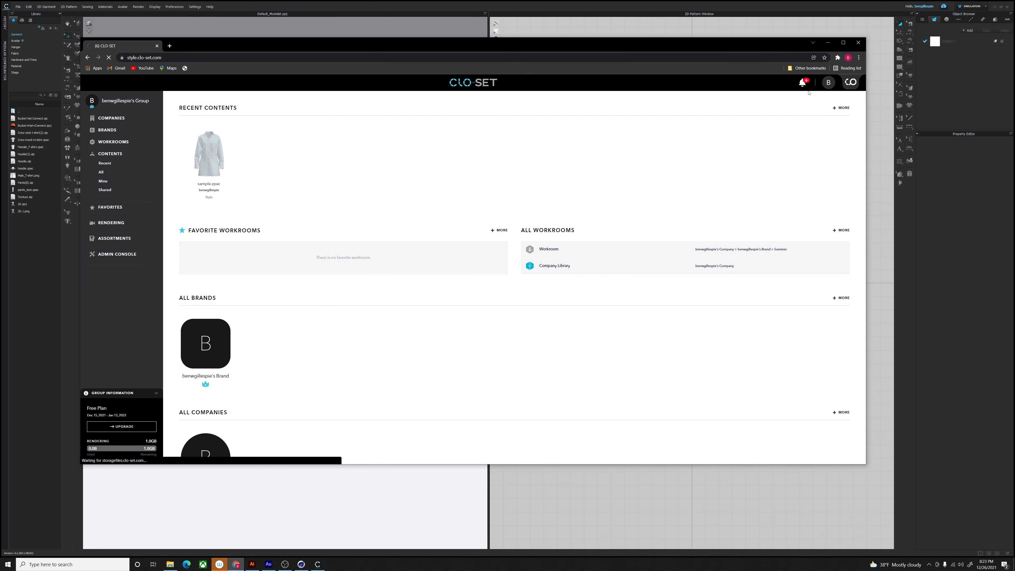
Step: Browse the featured CONNECT garments and open the Digital Hoodie and cargo pants item
scroll(247, 342, down, 12)
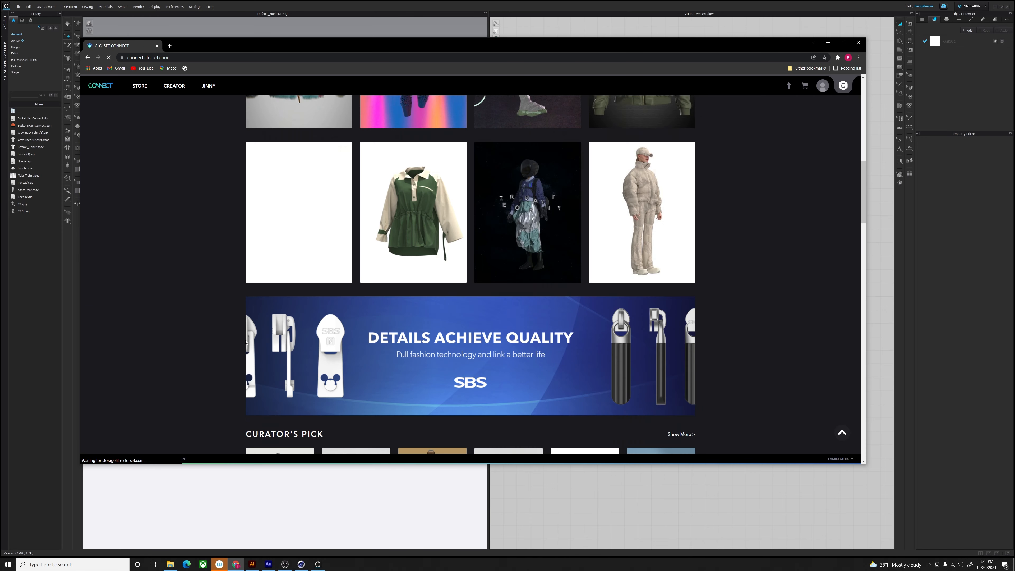
scroll(463, 224, down, 8)
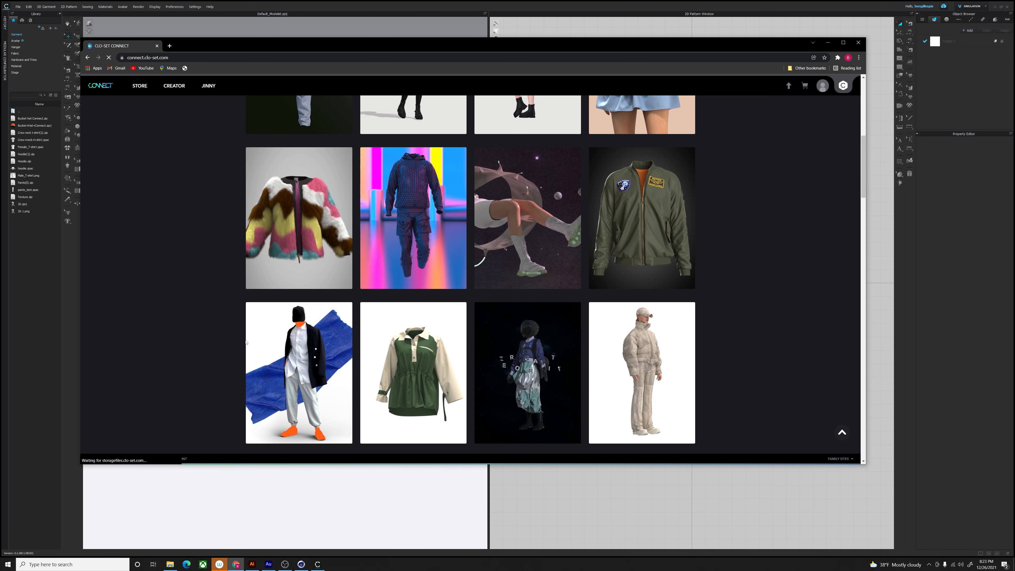
click(442, 224)
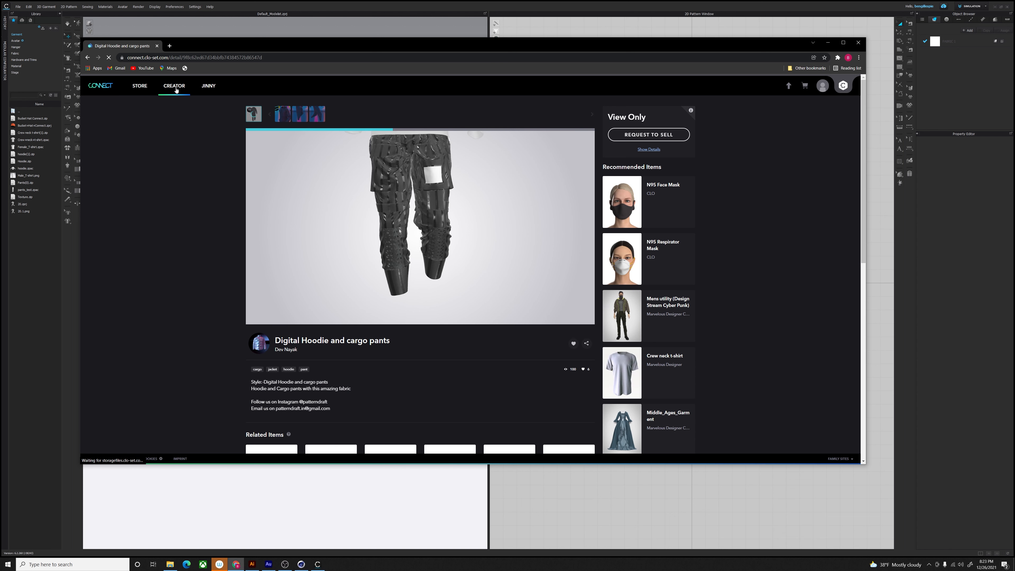
Step: Filter the CONNECT store to free items and search it for "hoodie"
click(139, 85)
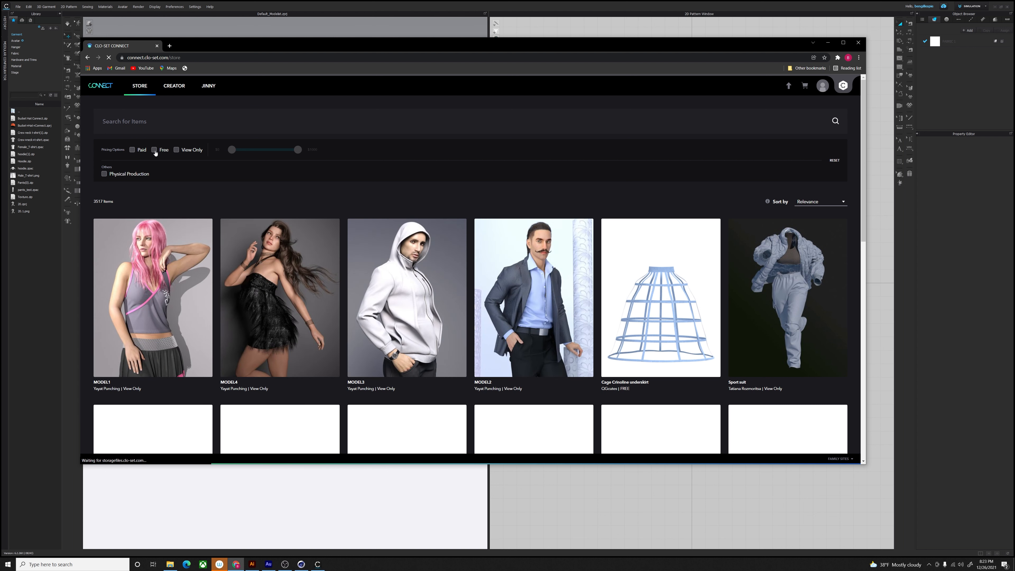
click(155, 150)
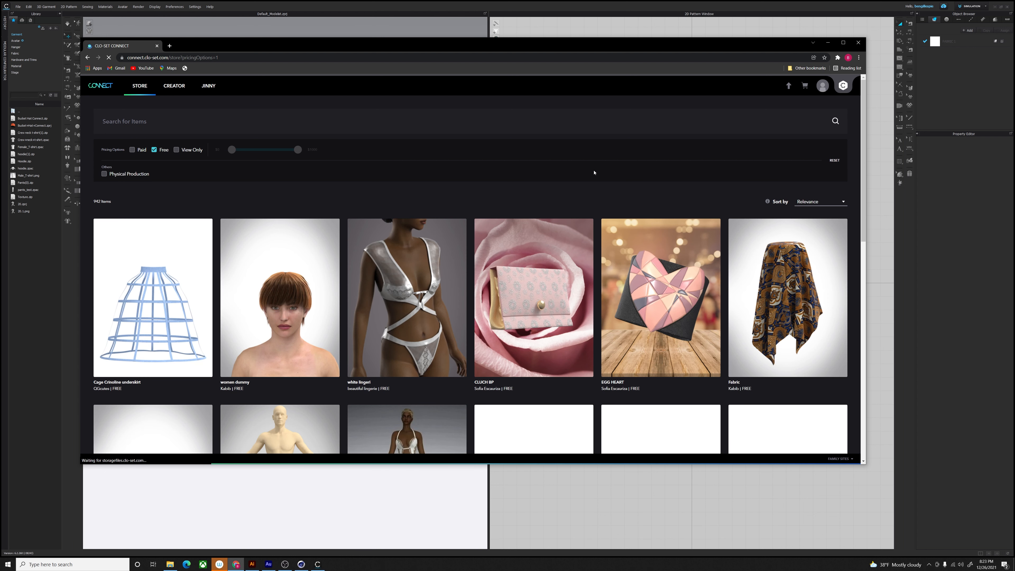
click(149, 126)
text(ho)
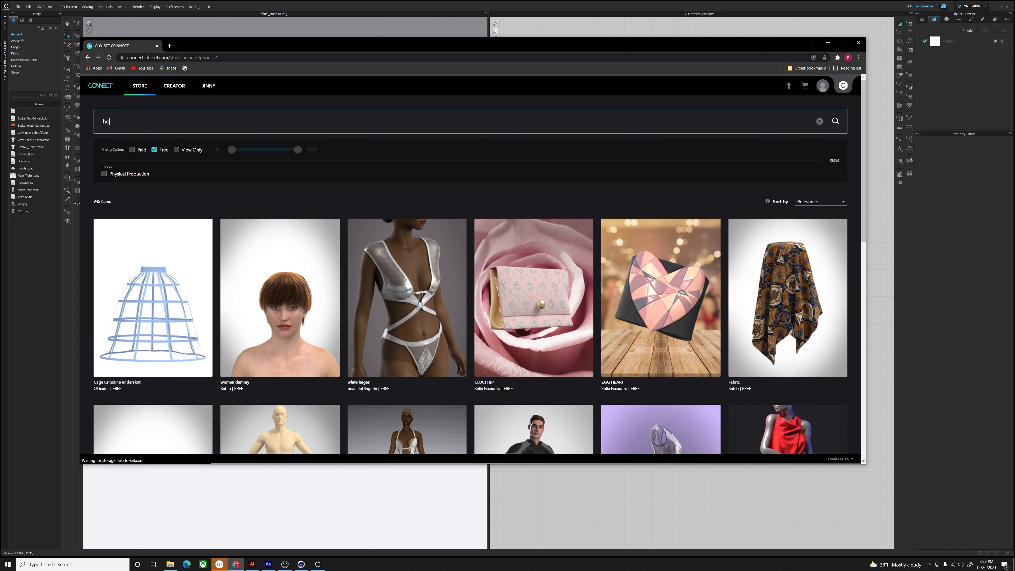
text(odie)
key(Return)
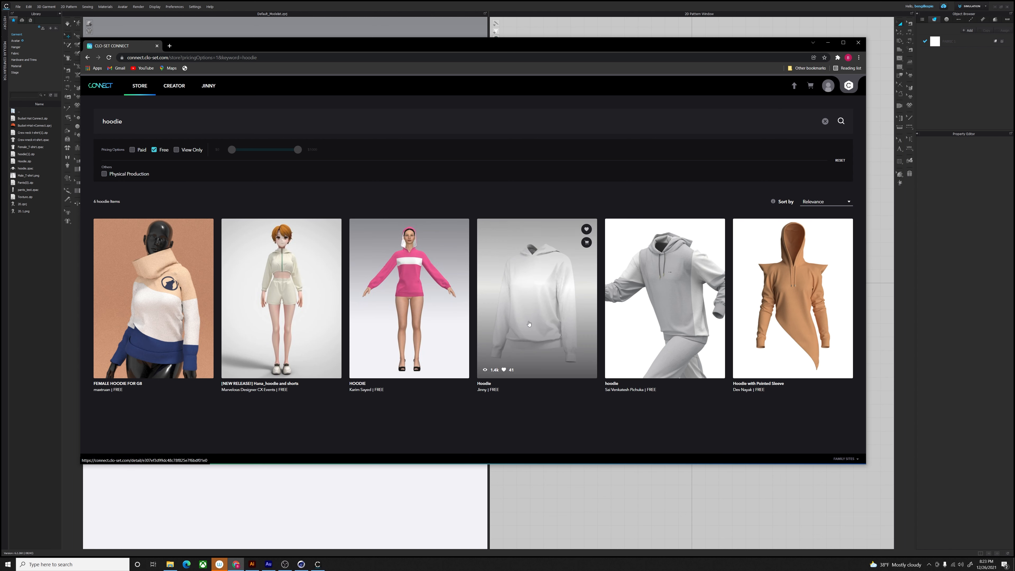
Step: Open the plain white Hoodie item and download it as Hoodie.zip
click(526, 305)
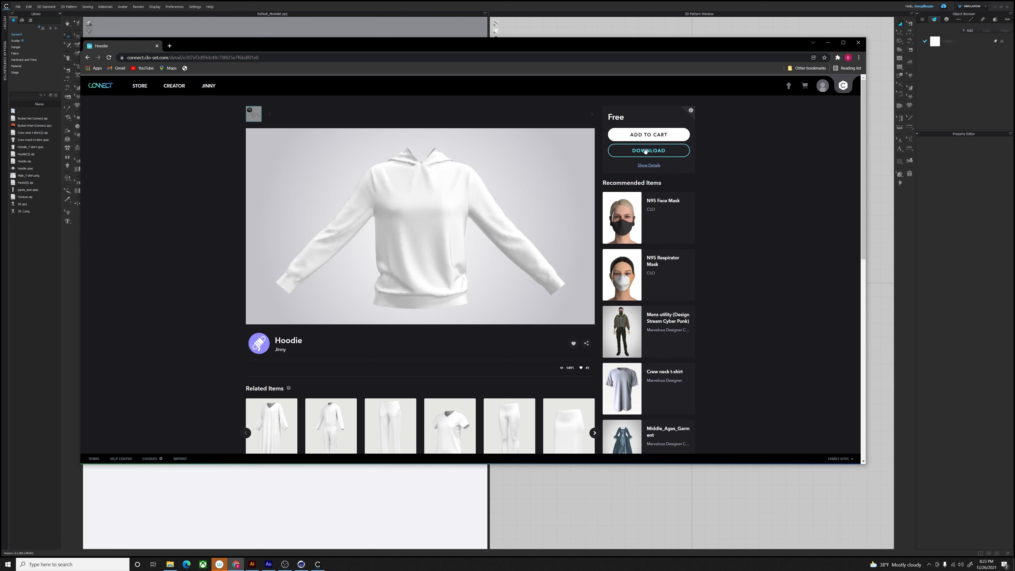
right_click(645, 149)
click(645, 150)
click(644, 151)
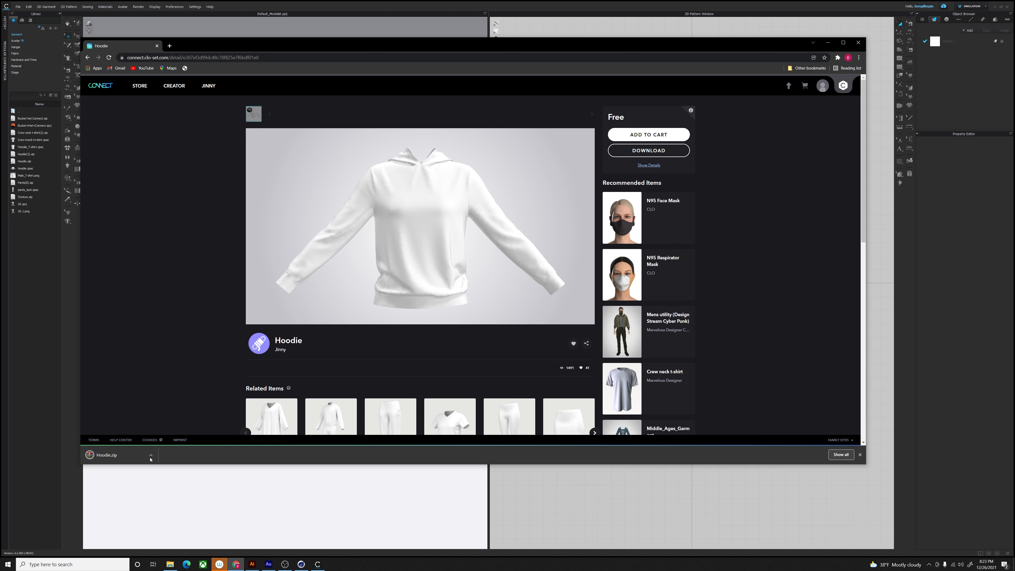
Step: Open CLO's garment library folder C:\Users\Public\Documents\CLO\Assets\Garment\ in File Explorer and narrow the Chrome window to sit beside it
click(26, 122)
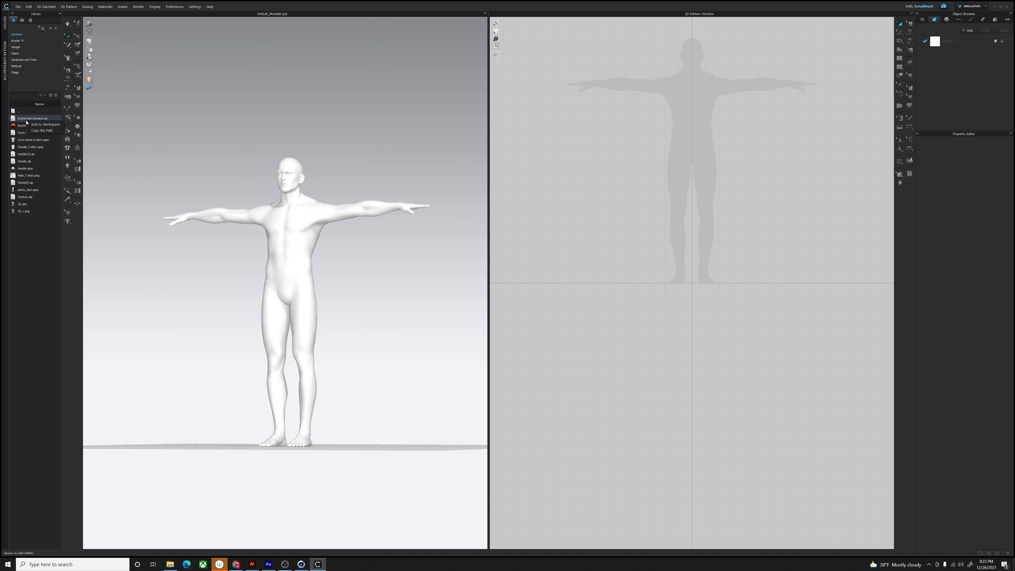
click(171, 564)
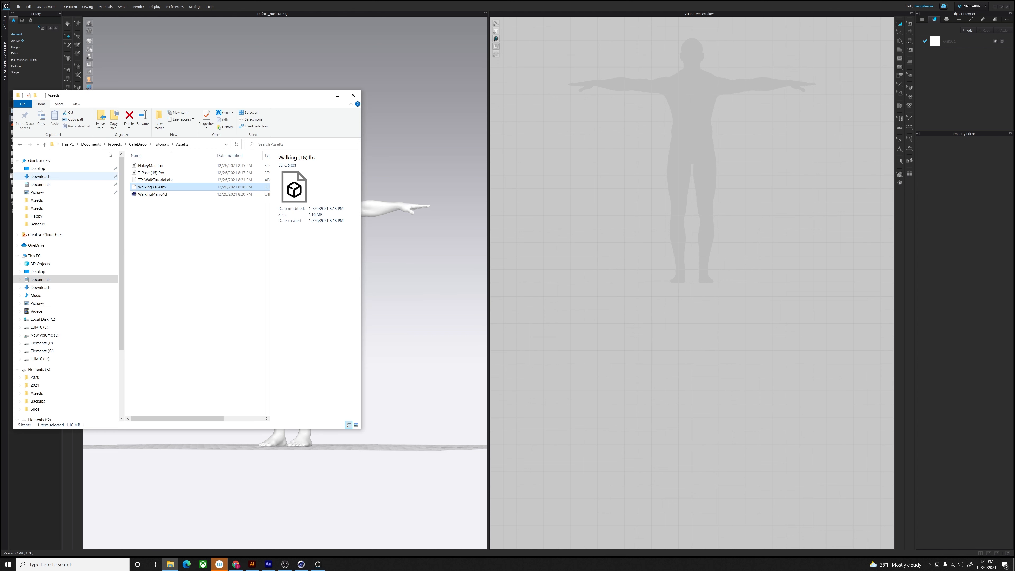
click(202, 146)
text(C:\Users\Public\Documents\CLO\Assets\Garment\)
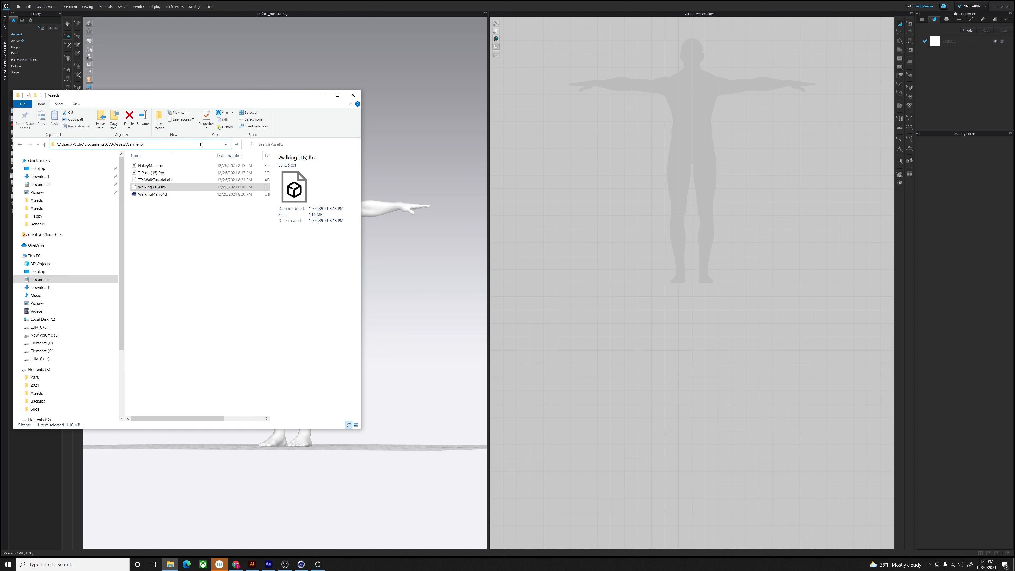
key(Return)
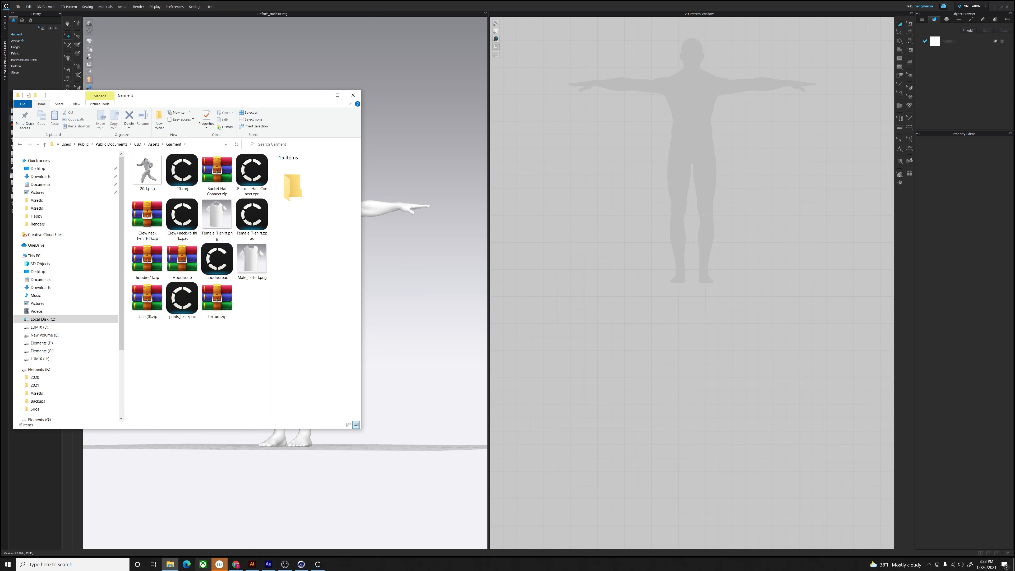
click(235, 565)
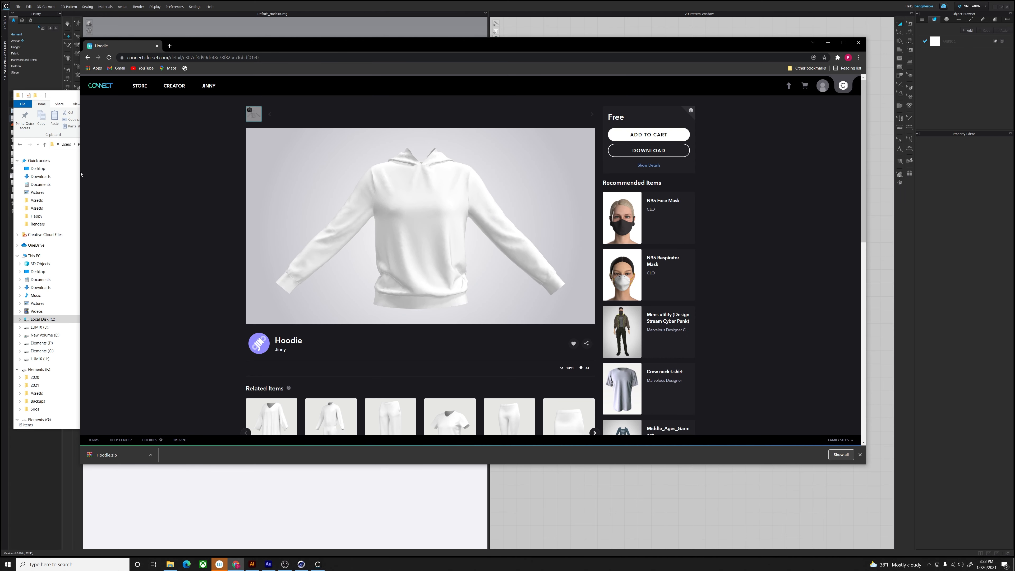
drag(81, 177, 414, 280)
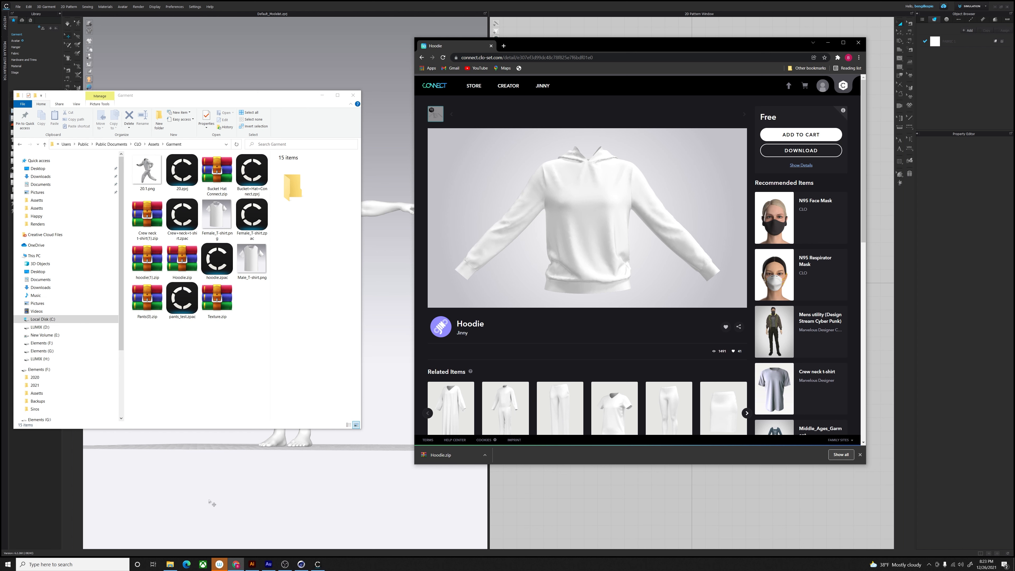
Step: Return to CLO and load hoodie.zpac from the garment library into the workspace
click(221, 483)
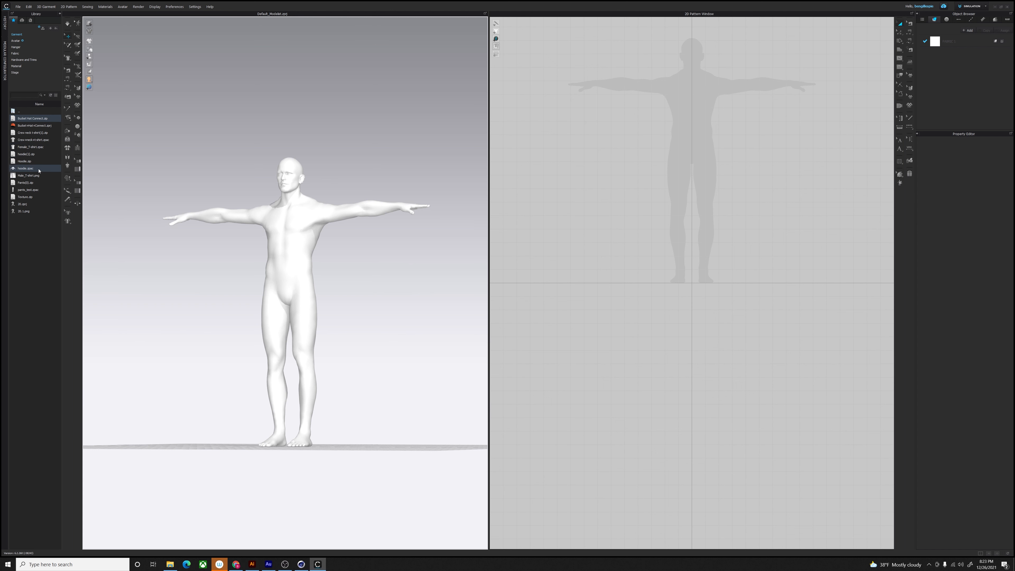
mouse_move(27, 170)
drag(27, 170, 616, 118)
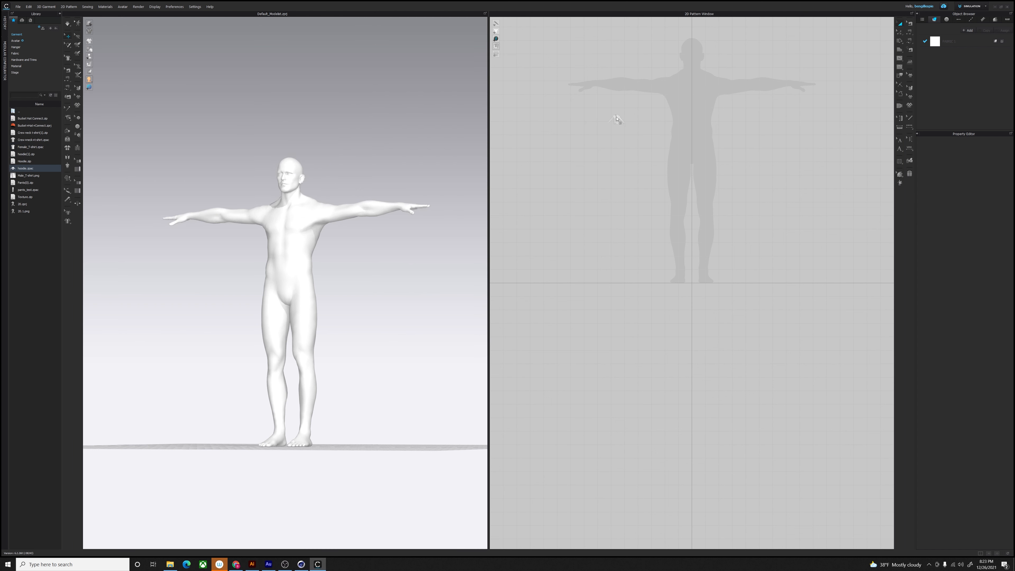
drag(693, 127, 692, 128)
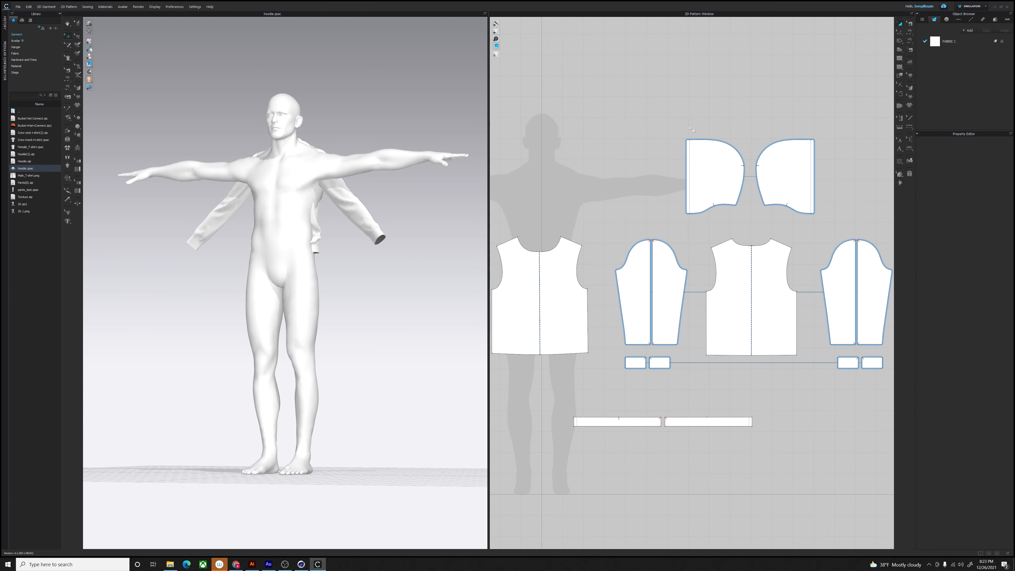
Step: Select all hoodie pattern pieces, examine how they sit relative to the figure from side and front, and clear the selection
right_drag(313, 198, 276, 203)
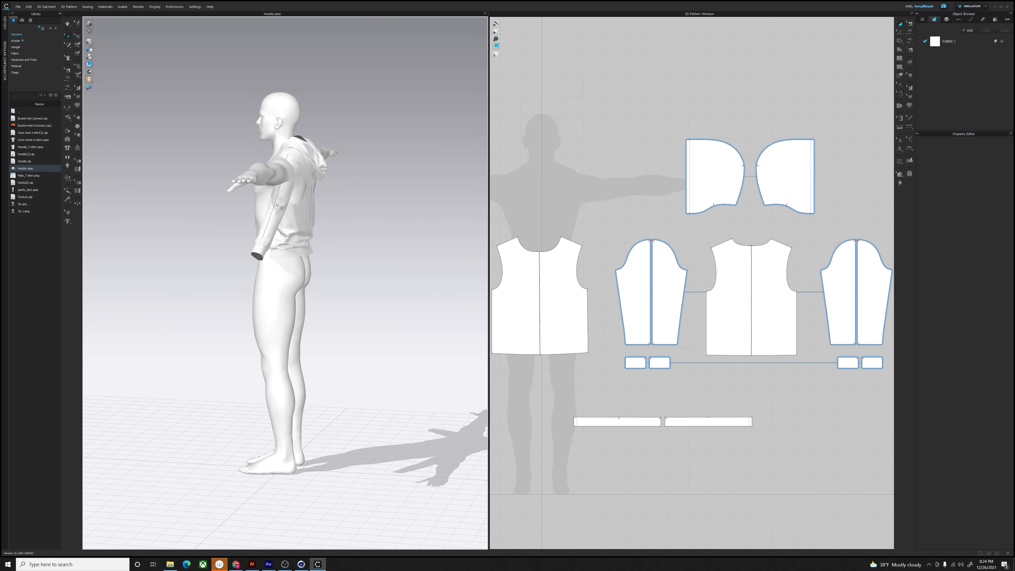
scroll(715, 222, down, 4)
key(ctrl+a)
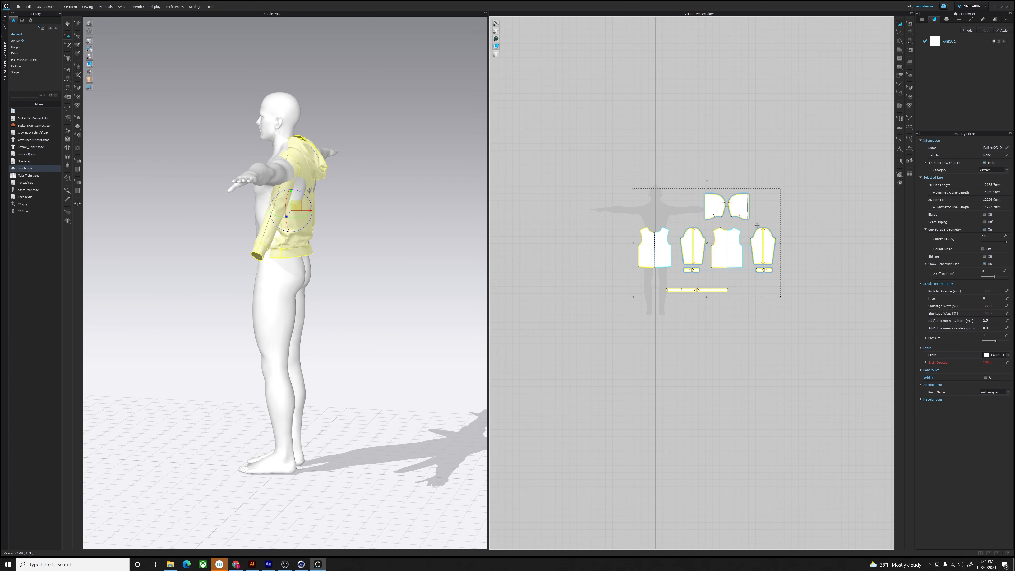
right_drag(324, 234, 388, 226)
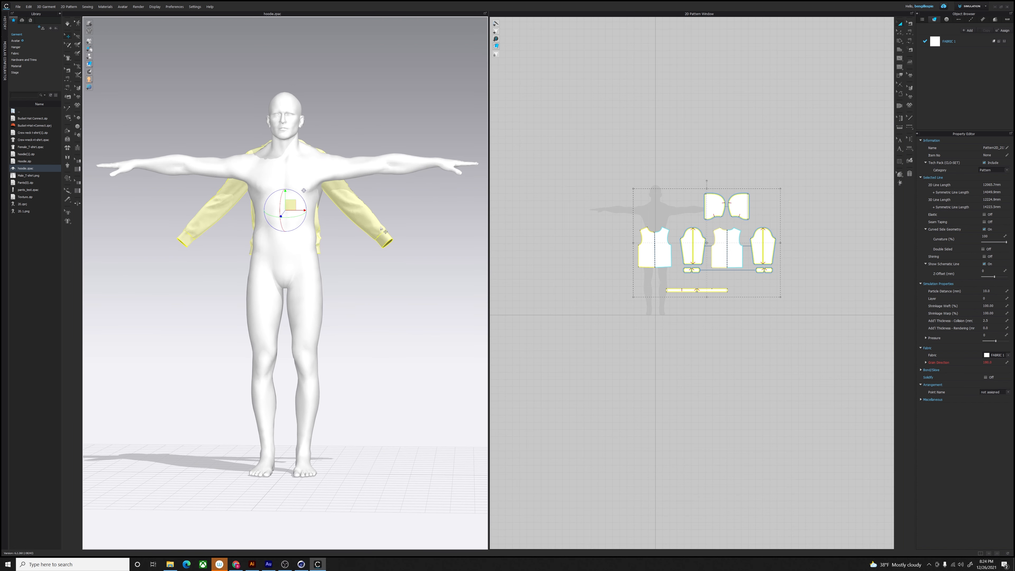
click(605, 309)
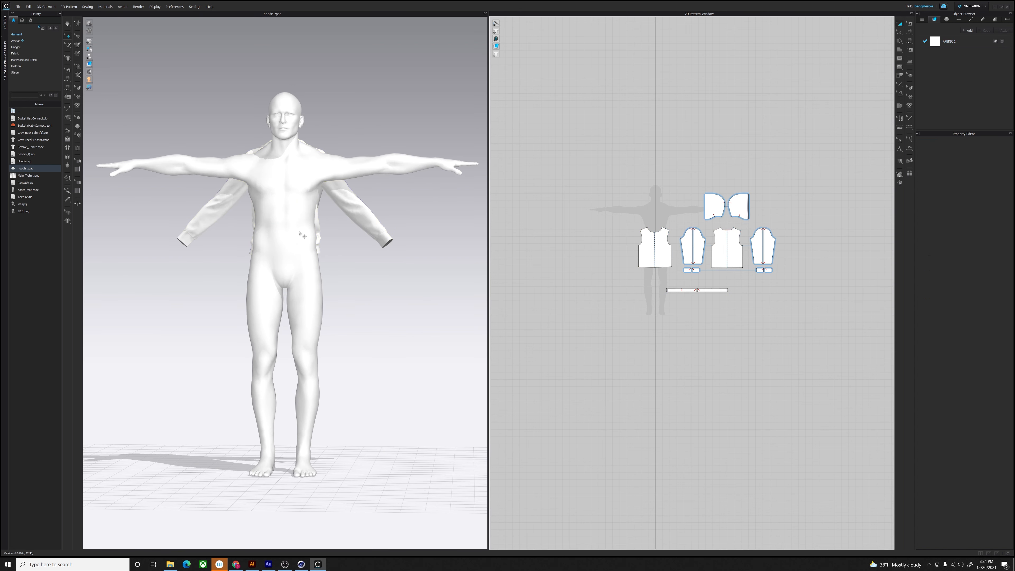
Step: Move the hoodie's front panel and its waistband forward, clear of the figure's chest
right_drag(302, 235, 283, 242)
click(288, 222)
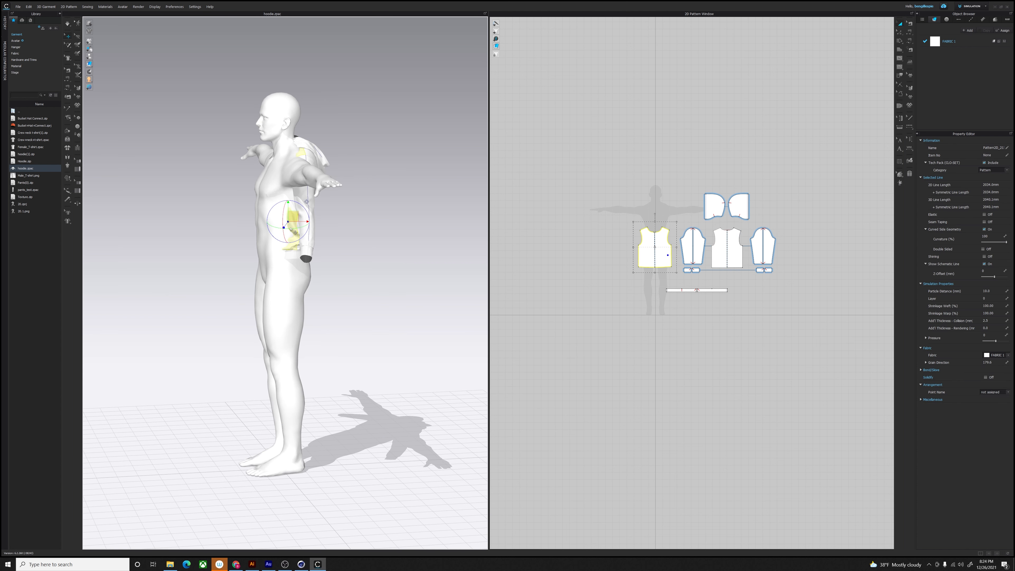
shift+click(293, 245)
drag(286, 225, 238, 227)
Step: Move the hoodie's back panel with its waistband, and the hood pieces, backward behind the figure
mouse_move(344, 231)
right_down()
mouse_move(325, 231)
mouse_move(344, 222)
mouse_move(334, 221)
right_up()
click(325, 231)
shift+click(325, 253)
drag(334, 220, 350, 220)
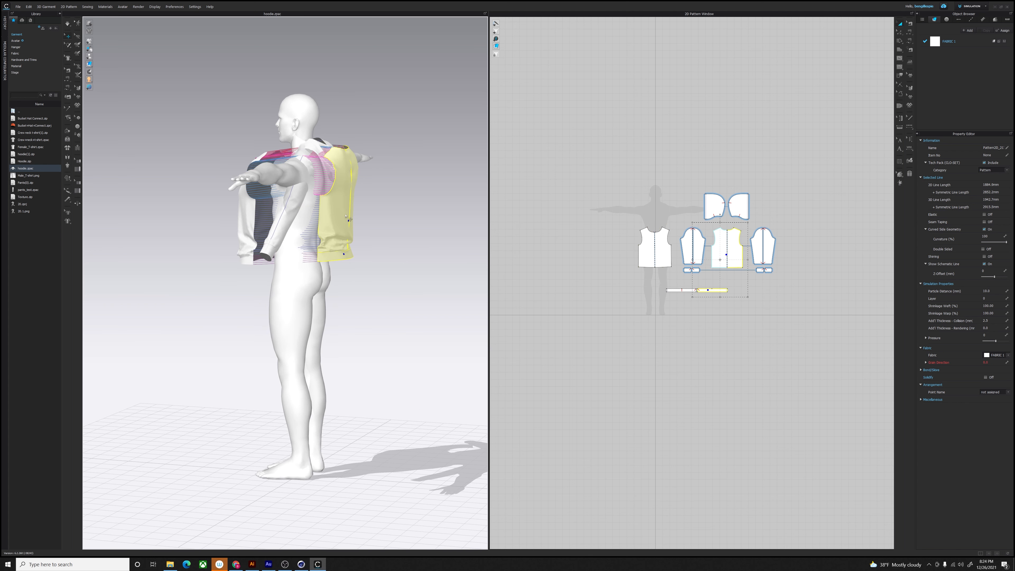
drag(316, 143, 361, 142)
right_drag(301, 162, 338, 168)
Step: Select the sleeve piece and matching cuff on the figure's left side
click(348, 214)
shift+click(374, 248)
right_drag(375, 245, 270, 216)
scroll(266, 214, down, 3)
middle_drag(263, 237, 283, 242)
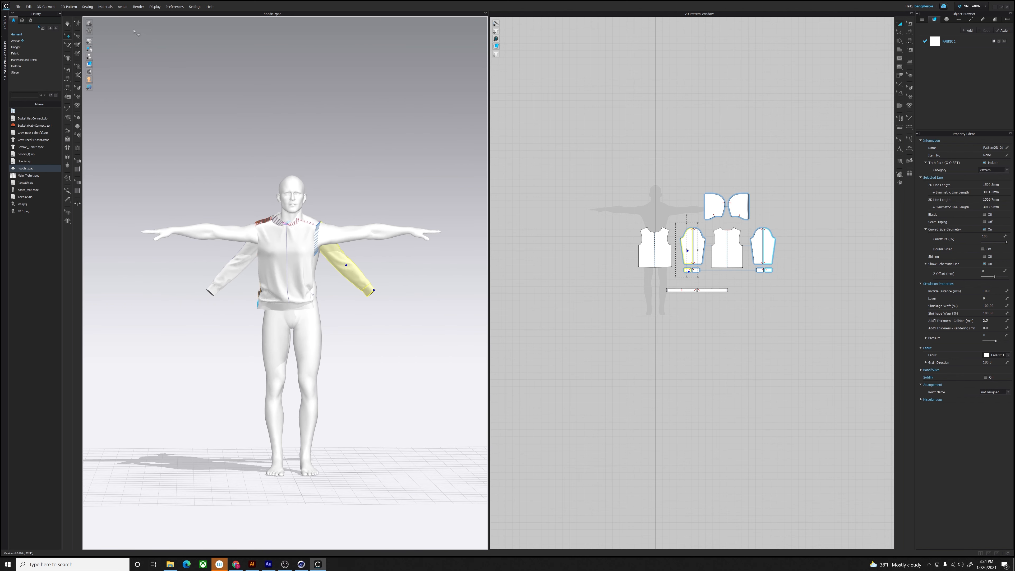
Step: In the Avatar Editor's Arrangement settings, load MV2_Arrangement_Bounding_Volume.pan as bounding volumes and the Male_V2 arrangement points file
click(122, 7)
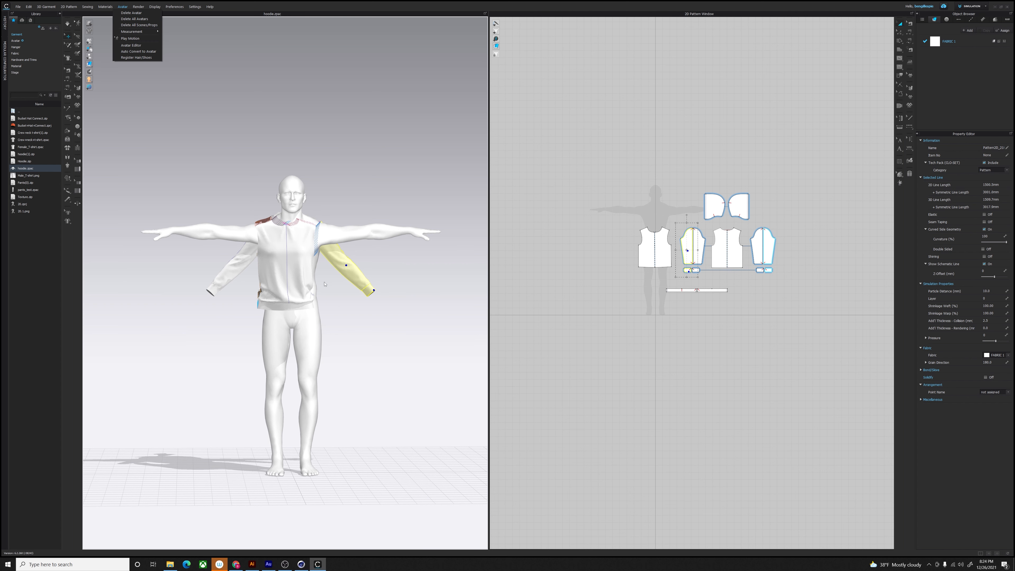
click(153, 46)
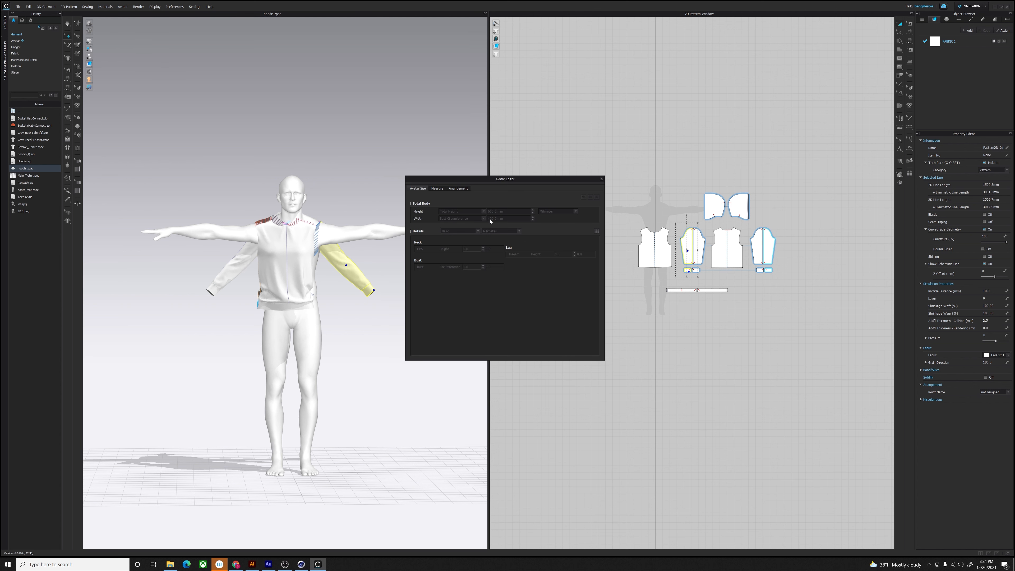
click(458, 189)
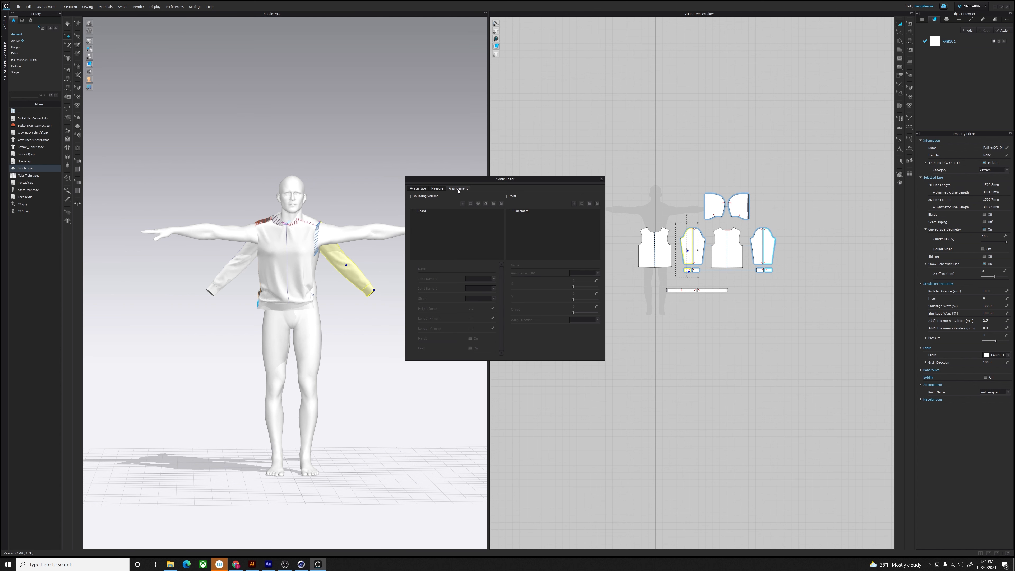
click(494, 205)
click(139, 49)
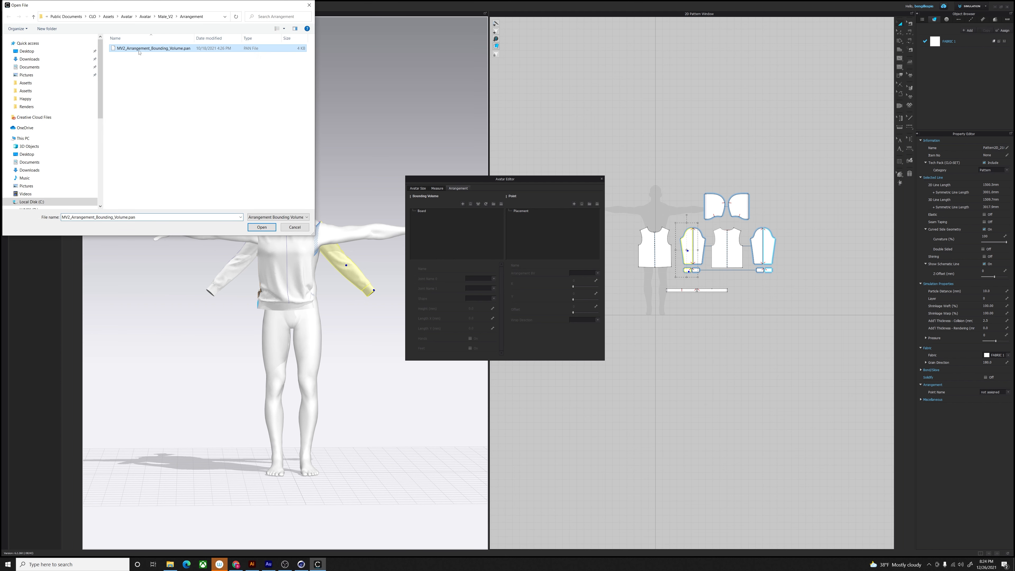
click(262, 227)
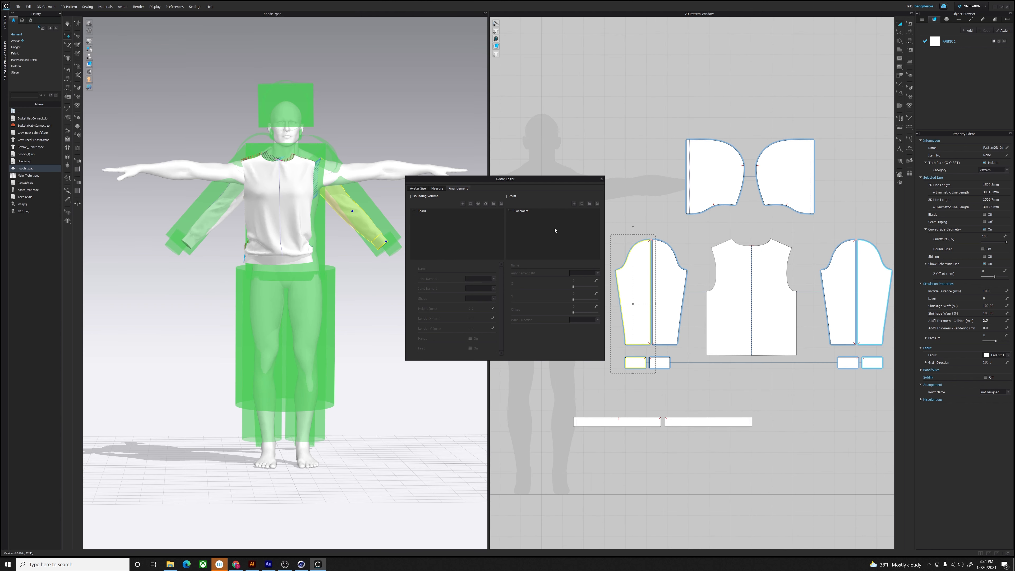
click(590, 203)
double_click(142, 48)
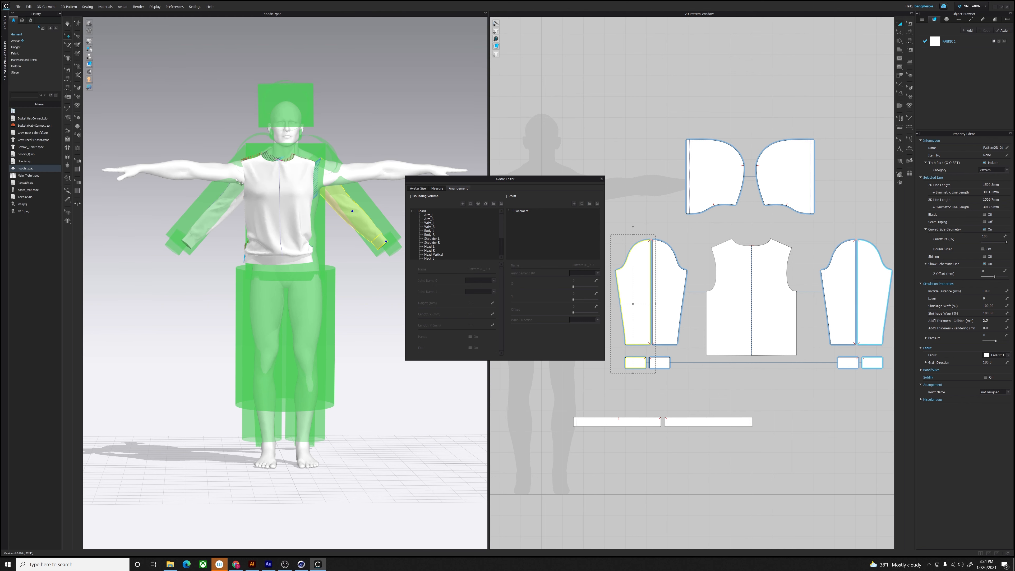
Step: Rotate and move the Arm_L bounding volume so it lies along the figure's outstretched left arm
click(357, 193)
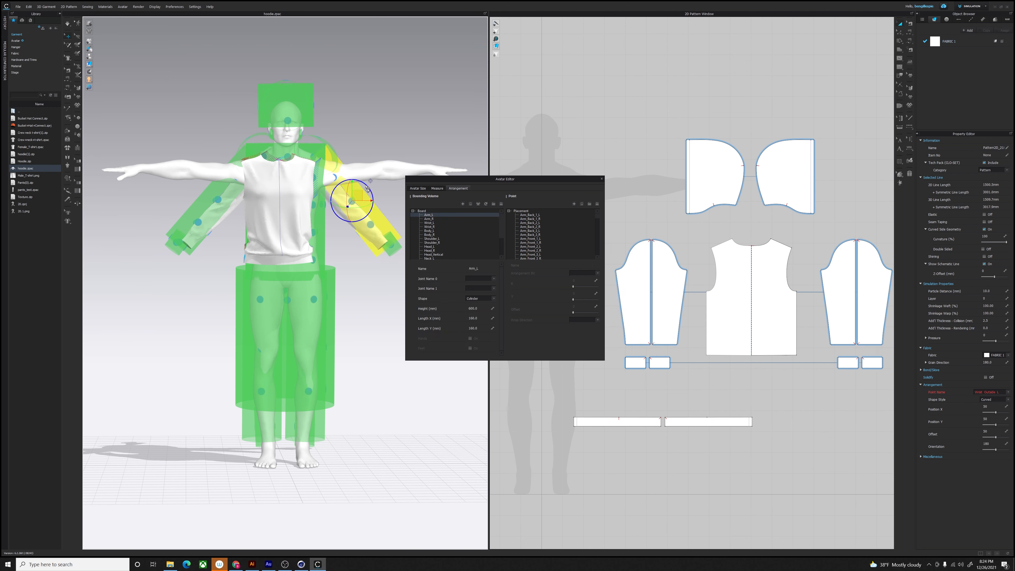
mouse_move(352, 184)
right_down()
mouse_move(288, 188)
mouse_move(362, 183)
right_up()
drag(364, 170, 385, 170)
Step: Rotate and move the Arm_R bounding volume onto the outstretched right arm, correcting its depth from the side
click(231, 190)
drag(231, 189, 217, 157)
right_drag(229, 170, 143, 171)
drag(328, 160, 311, 159)
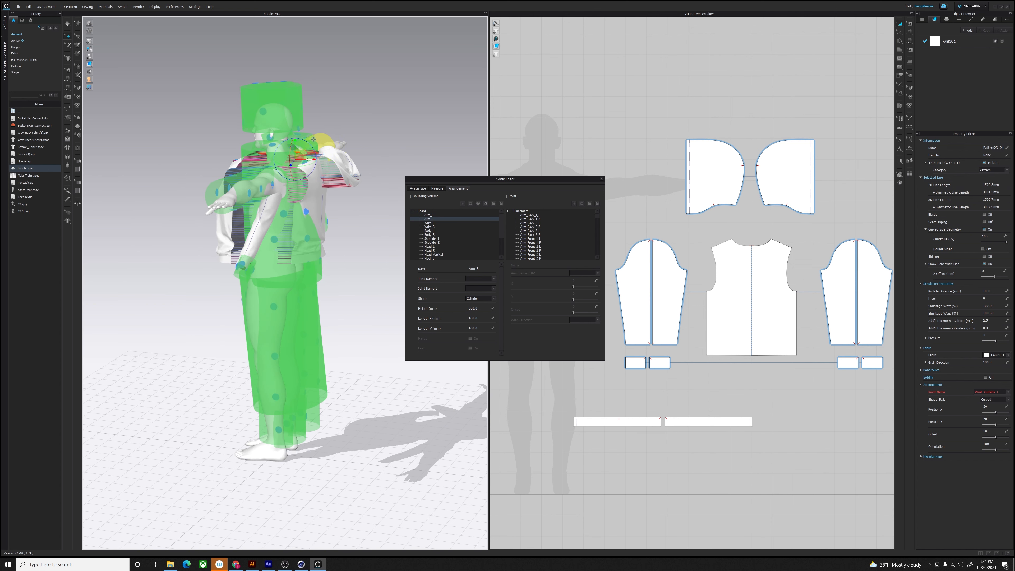
Step: Move the Wrist_R bounding volume from the hoodie's cuff up to the figure's right hand
right_drag(100, 230, 181, 240)
click(180, 242)
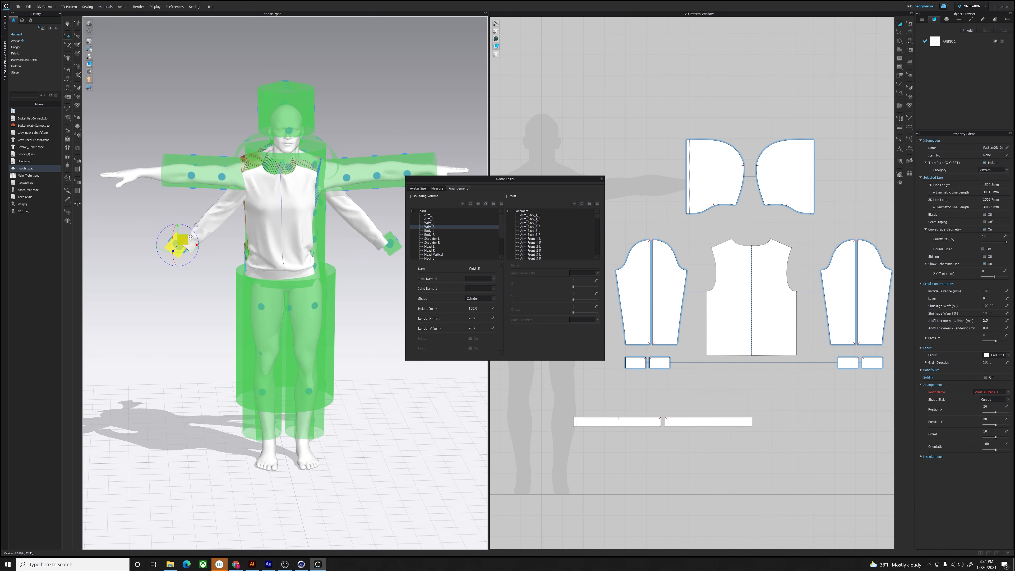
drag(177, 226, 150, 161)
mouse_move(149, 161)
right_down()
mouse_move(194, 176)
mouse_move(154, 179)
right_up()
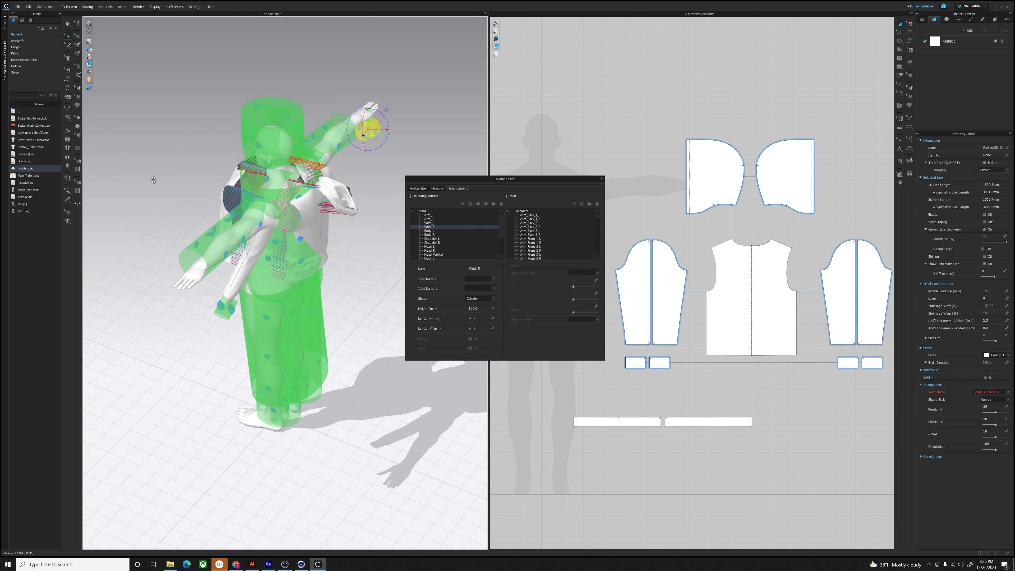
middle_drag(392, 124, 351, 157)
right_drag(336, 171, 301, 154)
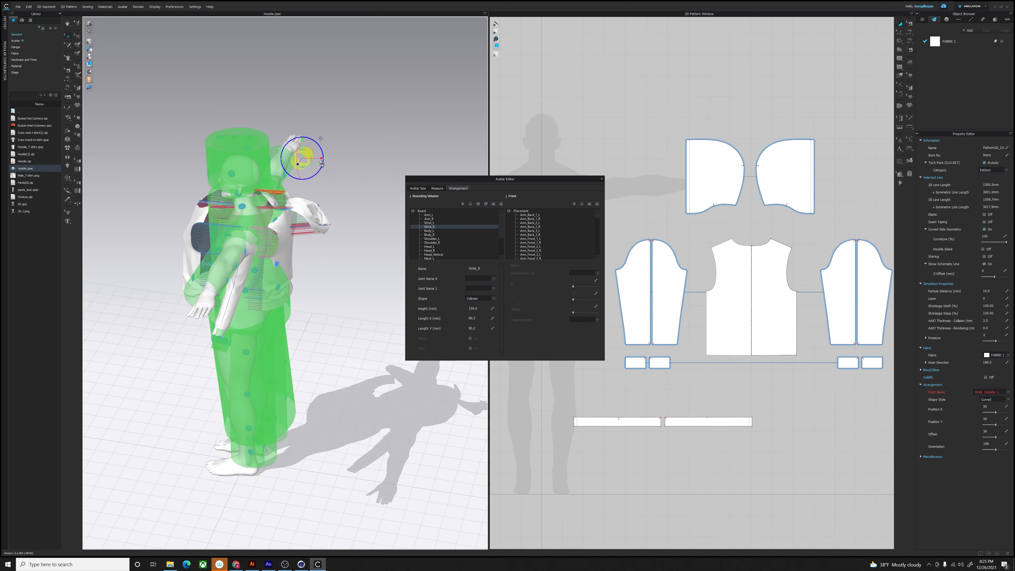
drag(285, 141, 285, 139)
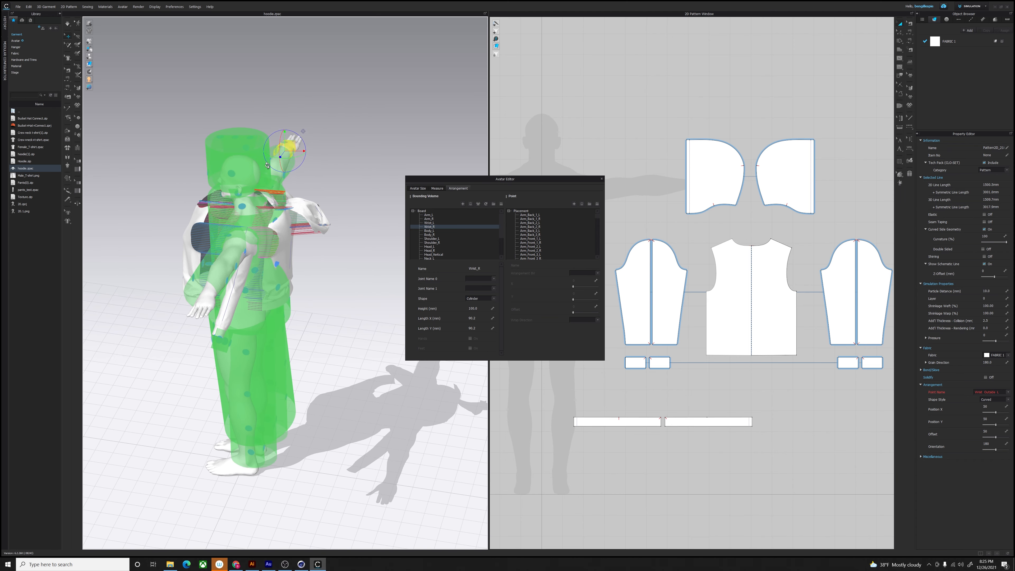
Step: Fine-tune the Wrist_R bounding volume's position and rotation so it wraps around the right wrist in line with the arm
right_drag(289, 141, 330, 155)
right_drag(170, 195, 375, 212)
drag(333, 198, 338, 199)
right_drag(336, 197, 165, 124)
drag(176, 110, 192, 123)
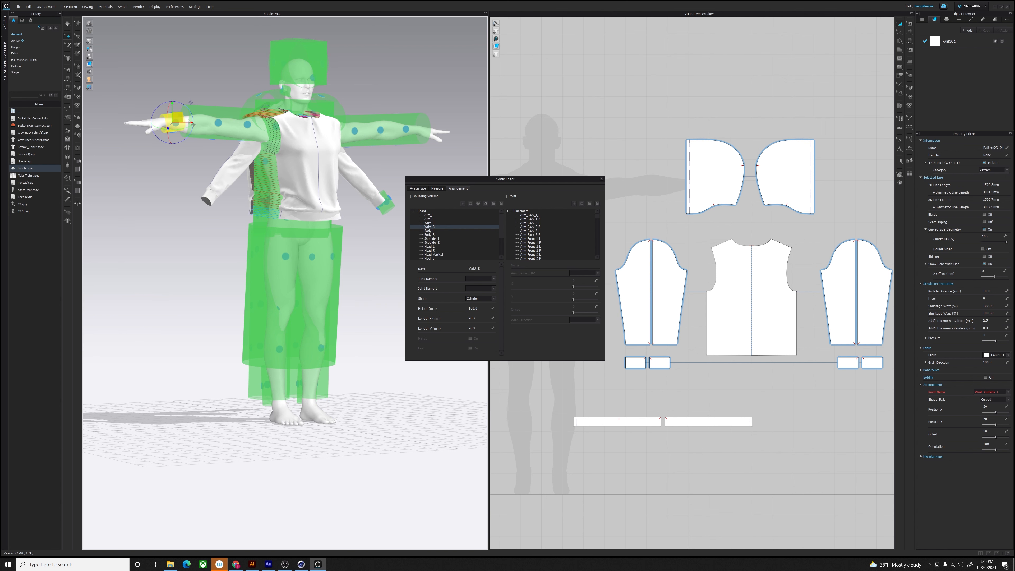
Step: Move the Wrist_L bounding volume from the hoodie's cuff to the figure's outstretched left wrist, aligning it with the hand from several angles
click(392, 205)
click(396, 185)
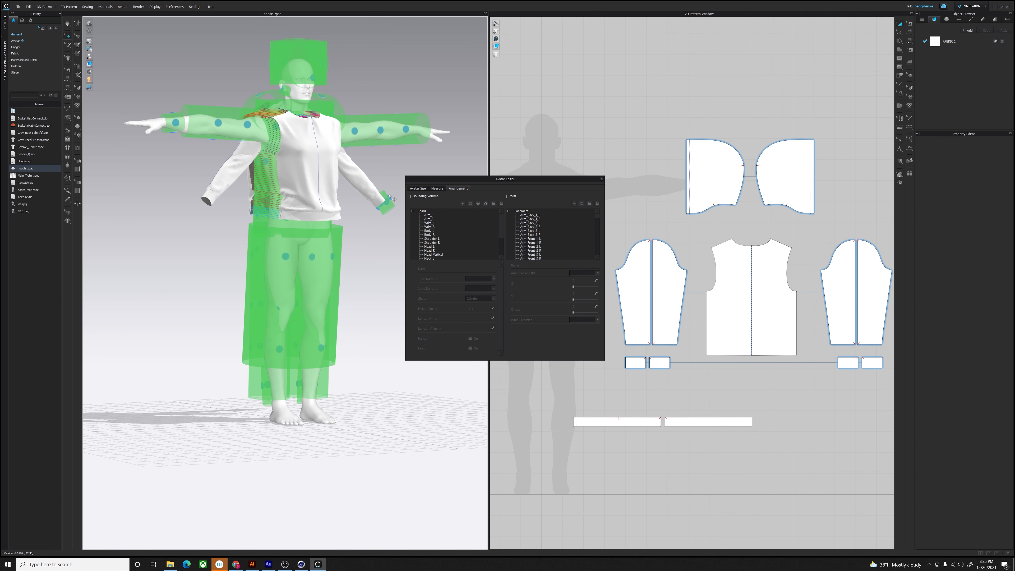
click(386, 203)
right_drag(401, 194, 342, 198)
drag(370, 191, 351, 98)
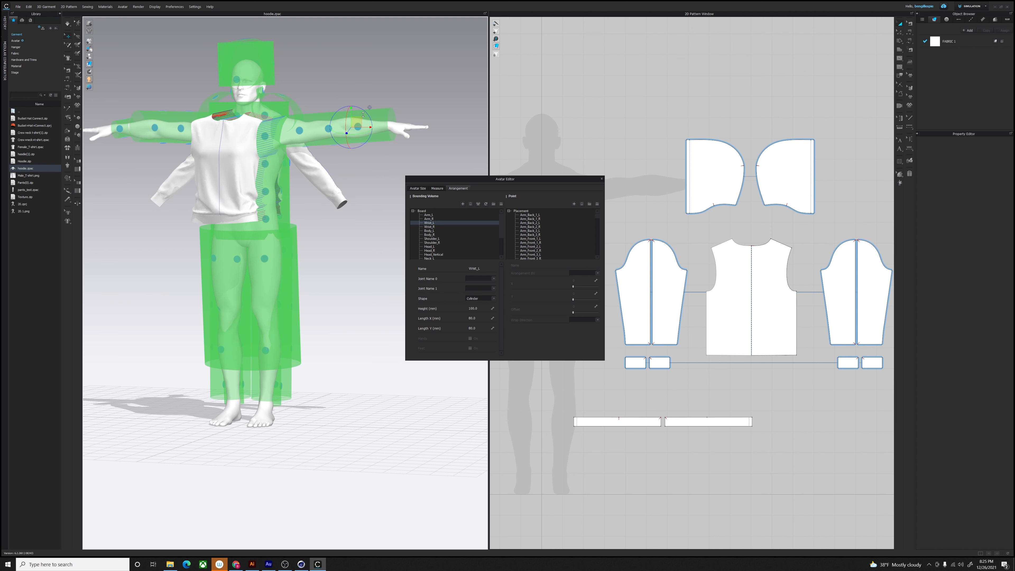
right_drag(351, 98, 382, 142)
drag(356, 121, 393, 124)
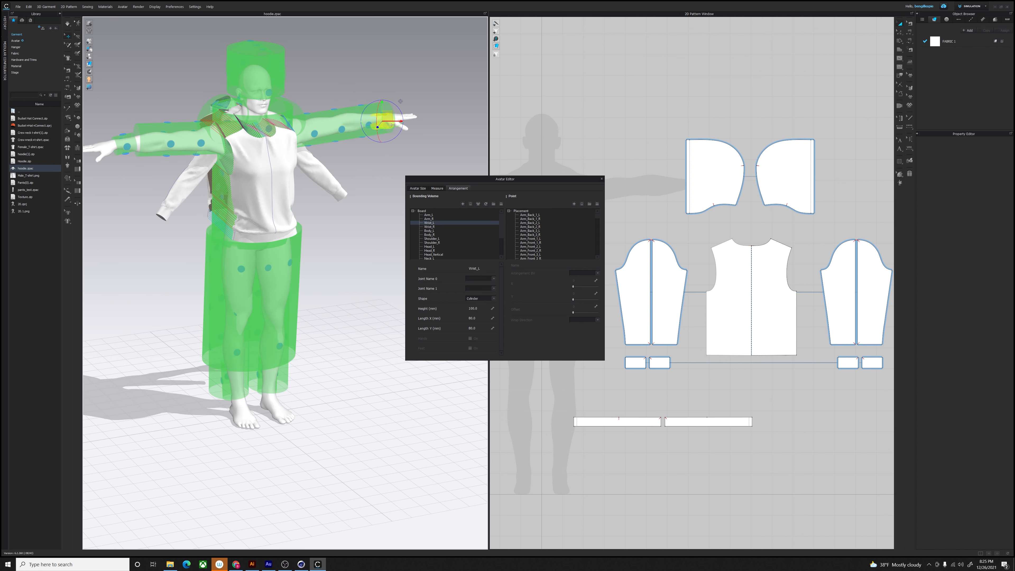
right_drag(387, 125, 274, 234)
mouse_move(281, 238)
mouse_down()
mouse_move(297, 240)
mouse_move(289, 242)
mouse_up()
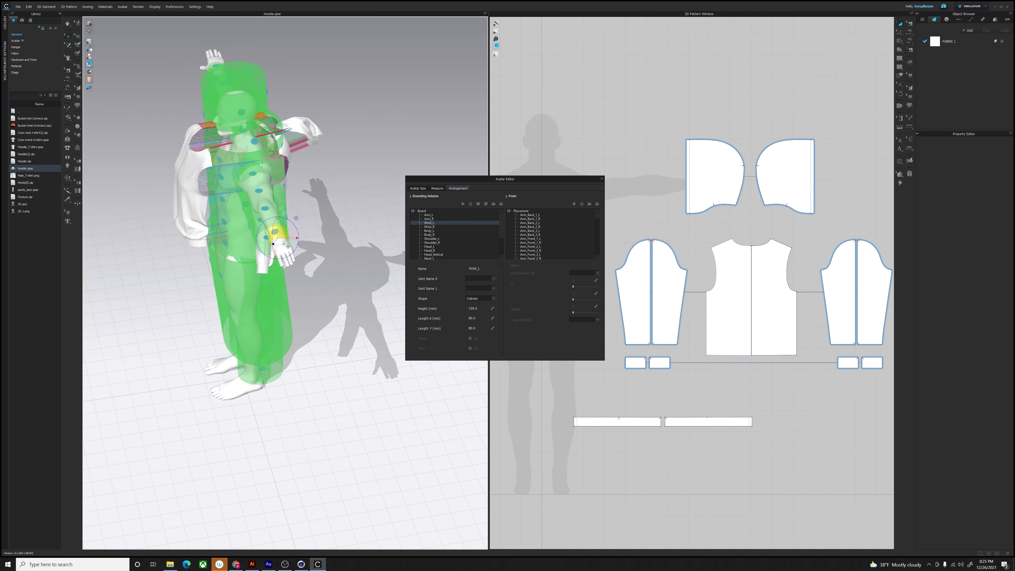
right_drag(288, 244, 266, 198)
Step: Close the Avatar Editor and reset the 3D arrangement of one left sleeve panel
click(324, 172)
right_drag(326, 173, 337, 177)
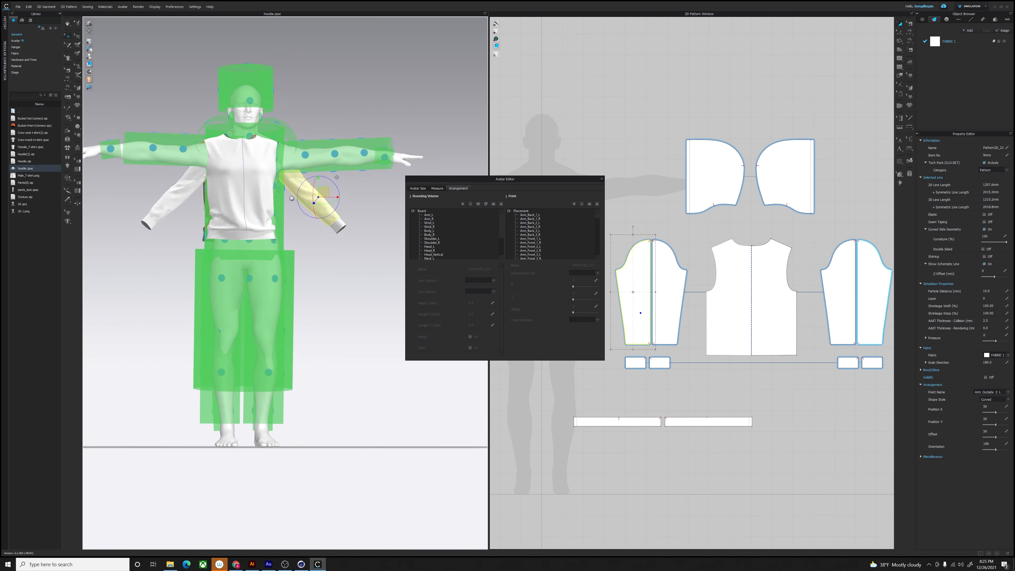
click(602, 180)
right_drag(331, 226, 312, 226)
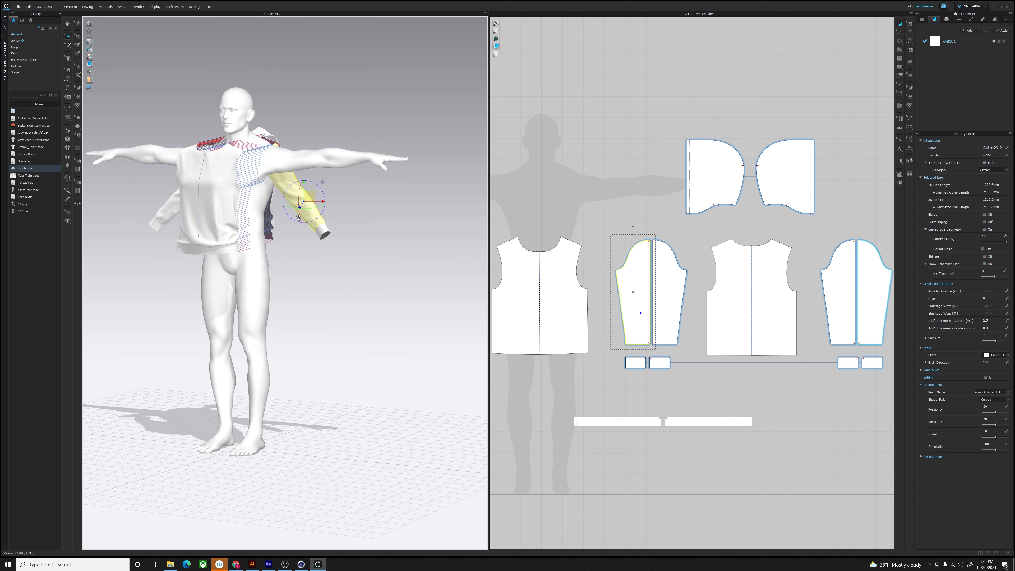
right_click(313, 226)
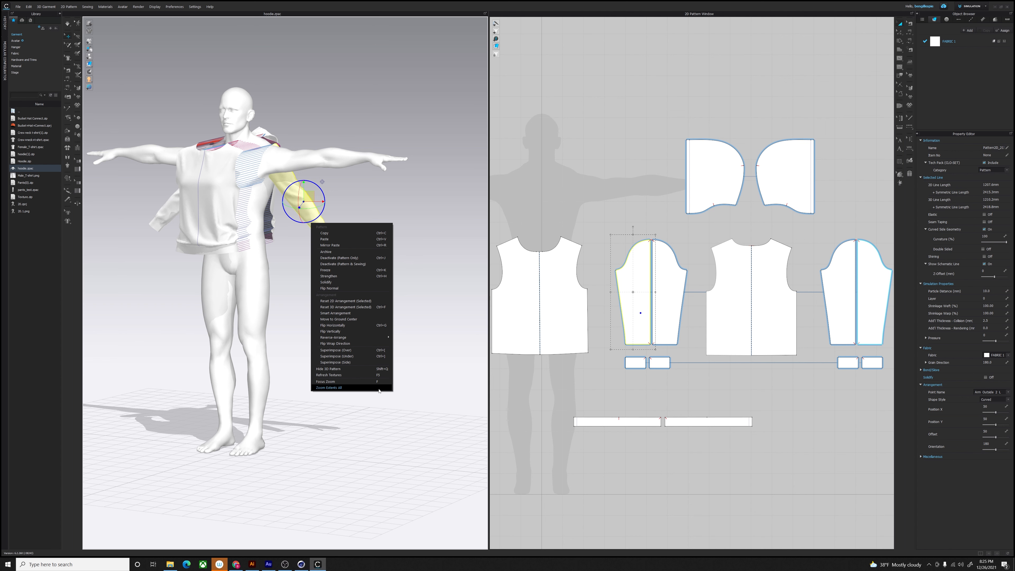
mouse_move(383, 340)
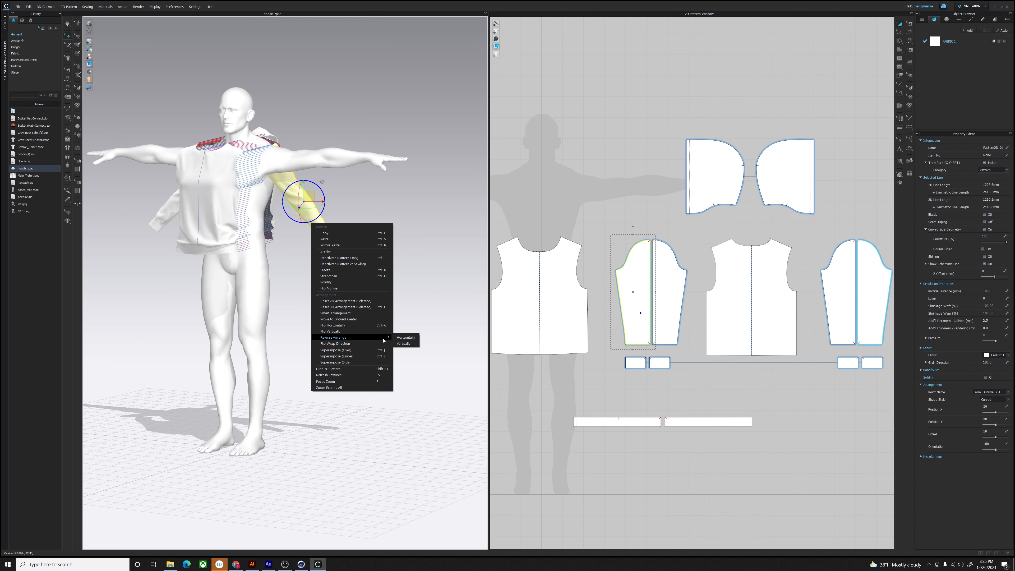
click(374, 308)
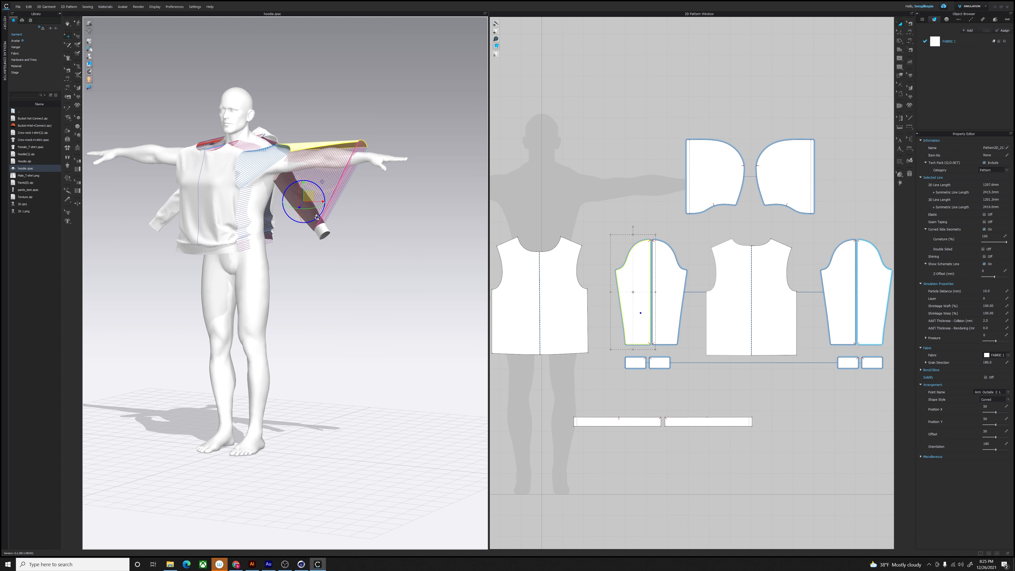
Step: Reset the 3D arrangement of the two left cuff pieces and the other left sleeve panel
click(324, 229)
right_click(321, 235)
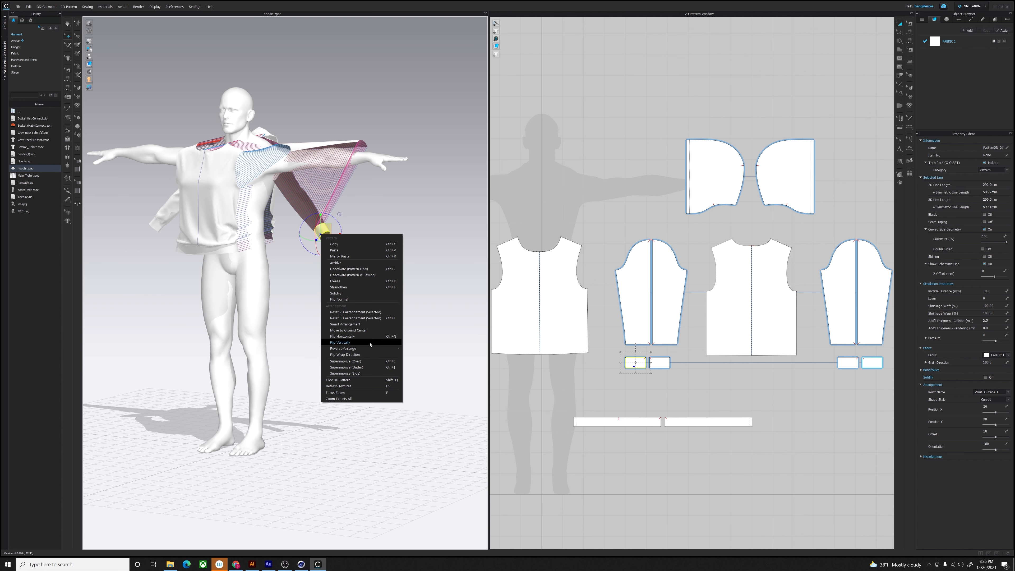
right_click(314, 209)
click(361, 294)
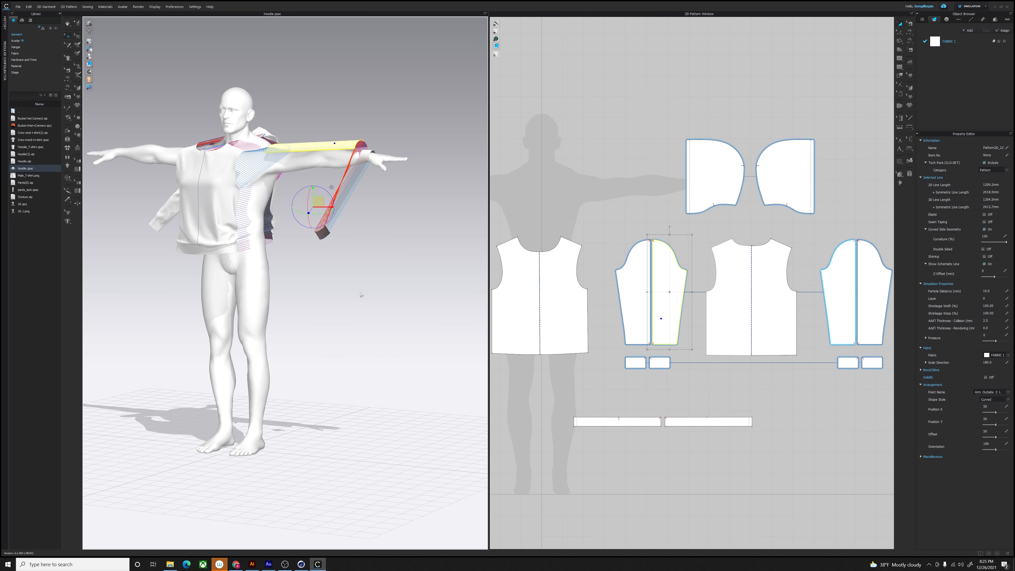
right_click(326, 233)
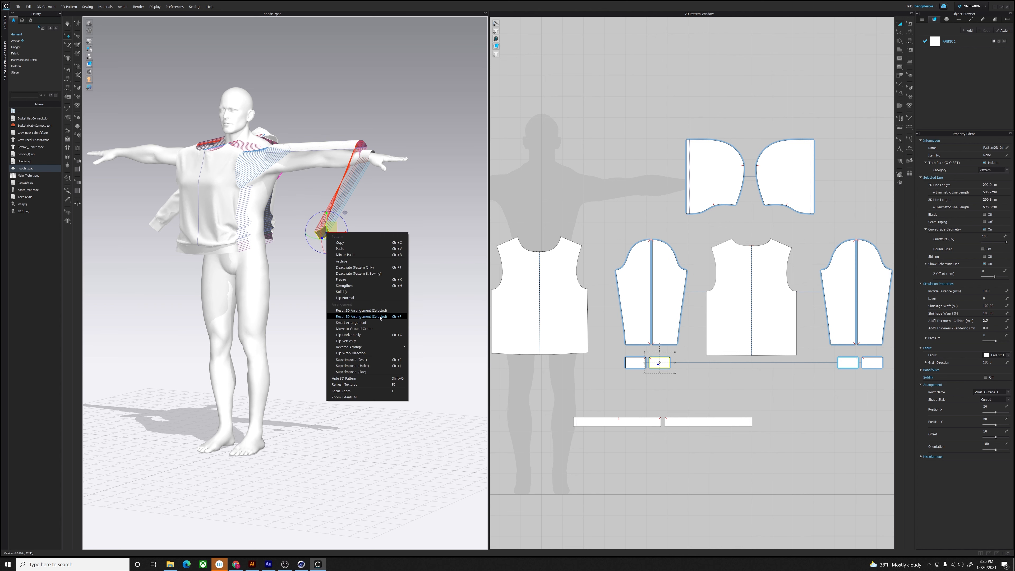
click(361, 316)
Step: Show the arrangement points, try repositioning the left sleeve panels, and place one on the back of the left arm
click(342, 146)
right_drag(279, 180, 306, 195)
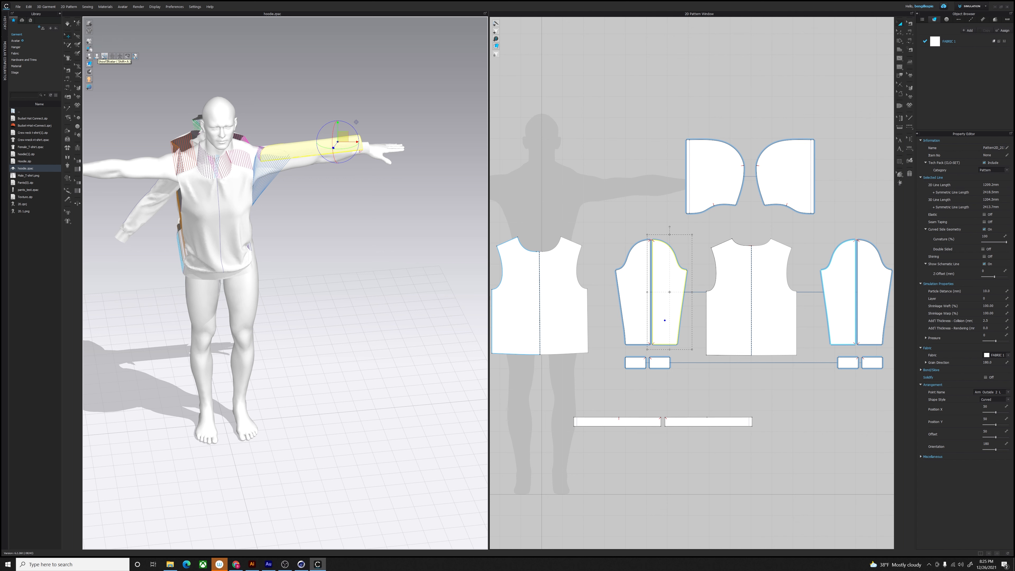
click(105, 56)
click(313, 165)
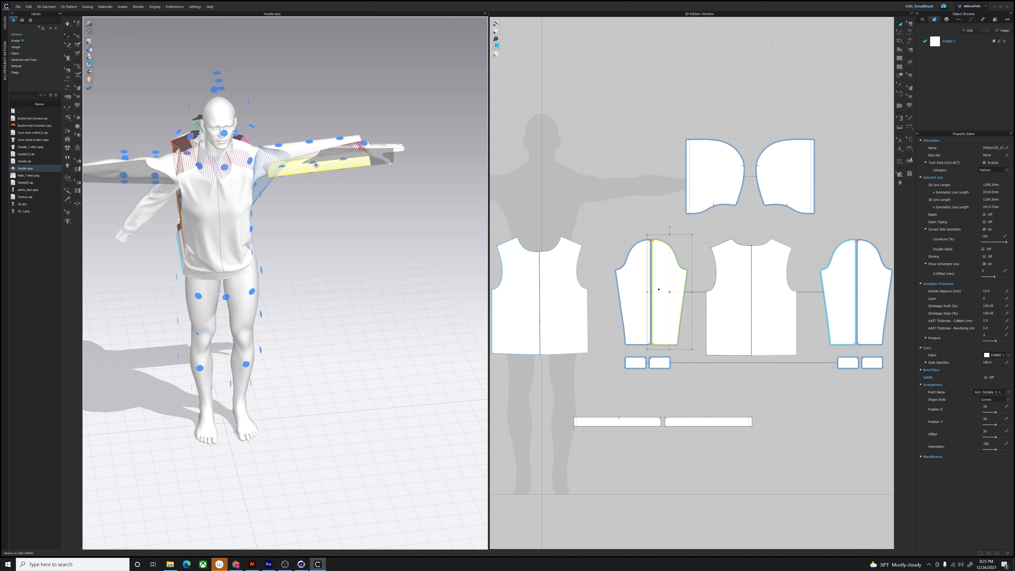
drag(332, 170, 311, 163)
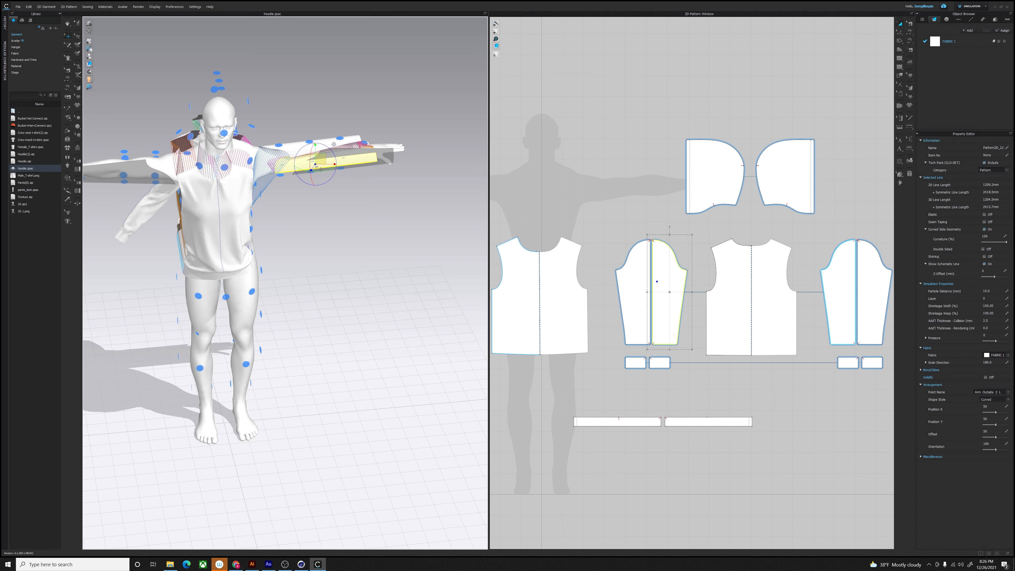
right_drag(312, 163, 227, 181)
click(227, 180)
mouse_move(227, 180)
mouse_down()
mouse_move(248, 197)
mouse_move(238, 194)
mouse_up()
right_drag(244, 196, 184, 161)
drag(184, 161, 188, 137)
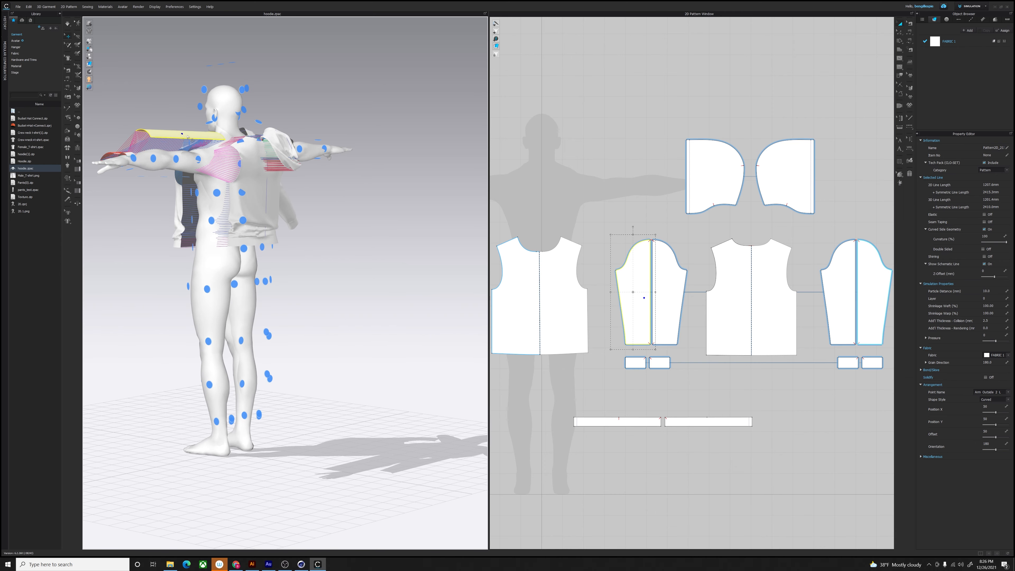
click(176, 159)
Step: Place the other left sleeve panel on the Arm_Front_2_L arrangement point
right_drag(176, 159, 313, 165)
click(284, 167)
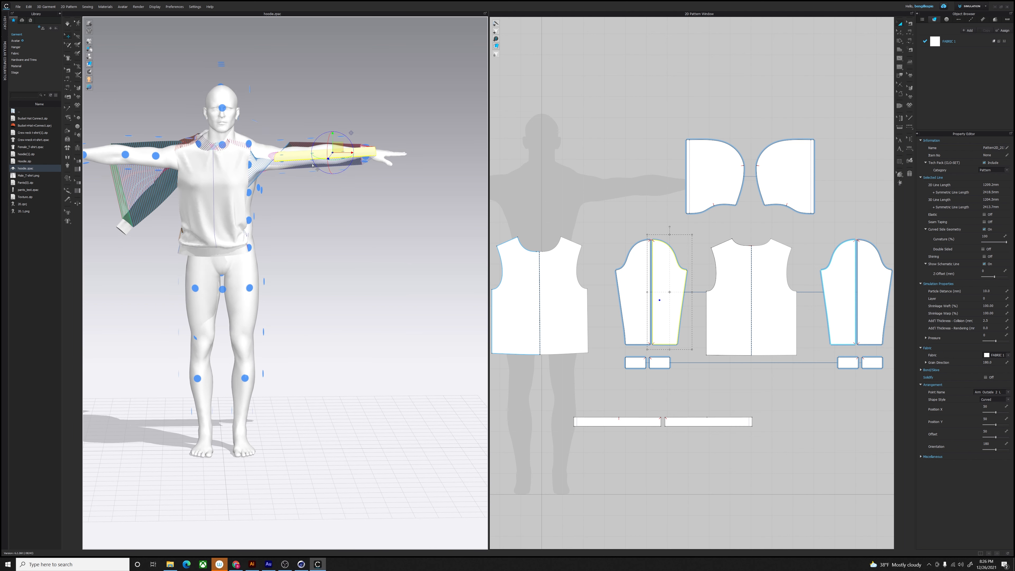
drag(312, 163, 312, 161)
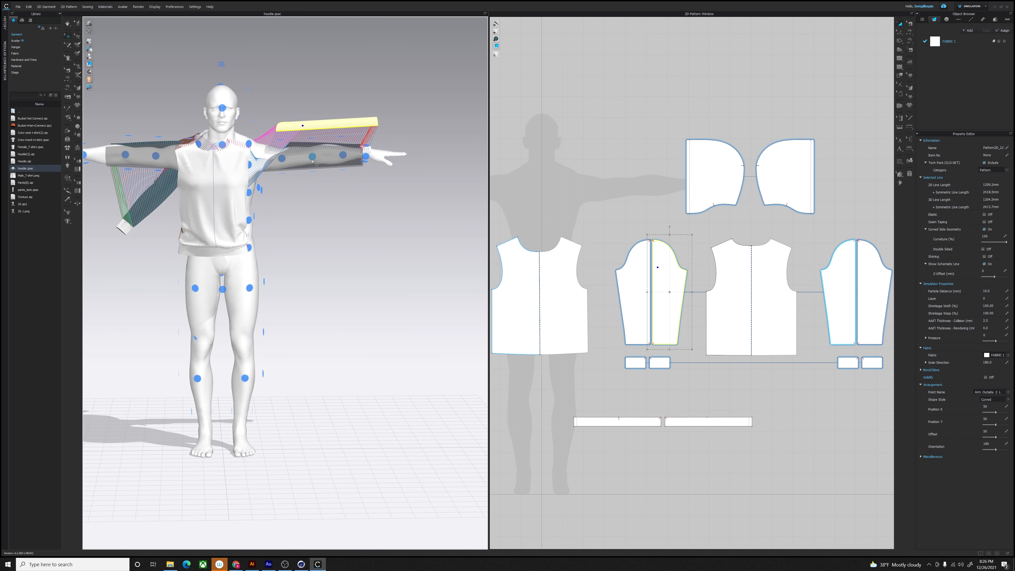
click(312, 160)
Step: Swap the left sleeve panels, placing the one from the front on Arm_Back_2_L and the other on the arm's front point
right_drag(283, 151, 250, 184)
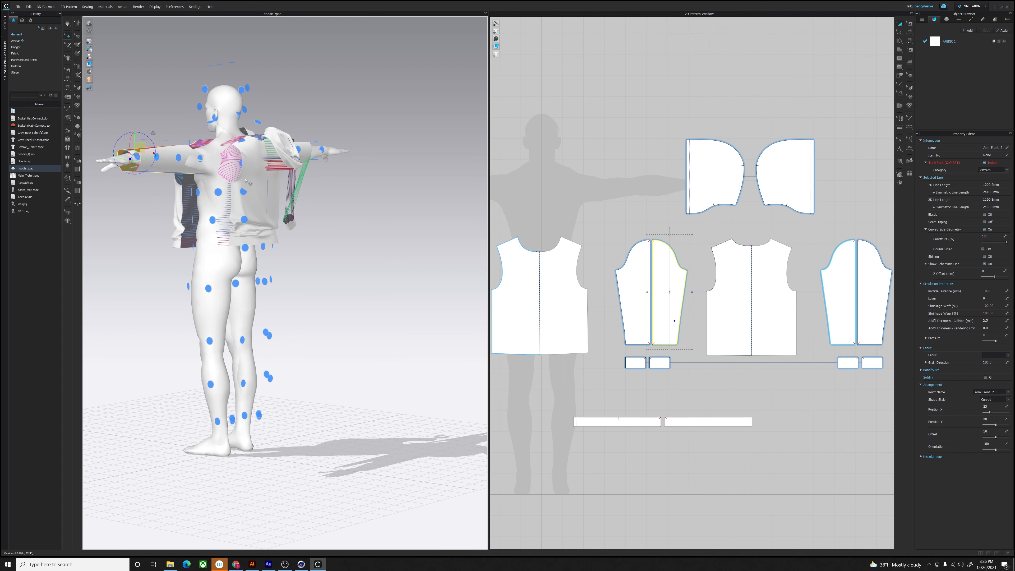
click(180, 159)
right_drag(183, 160, 268, 161)
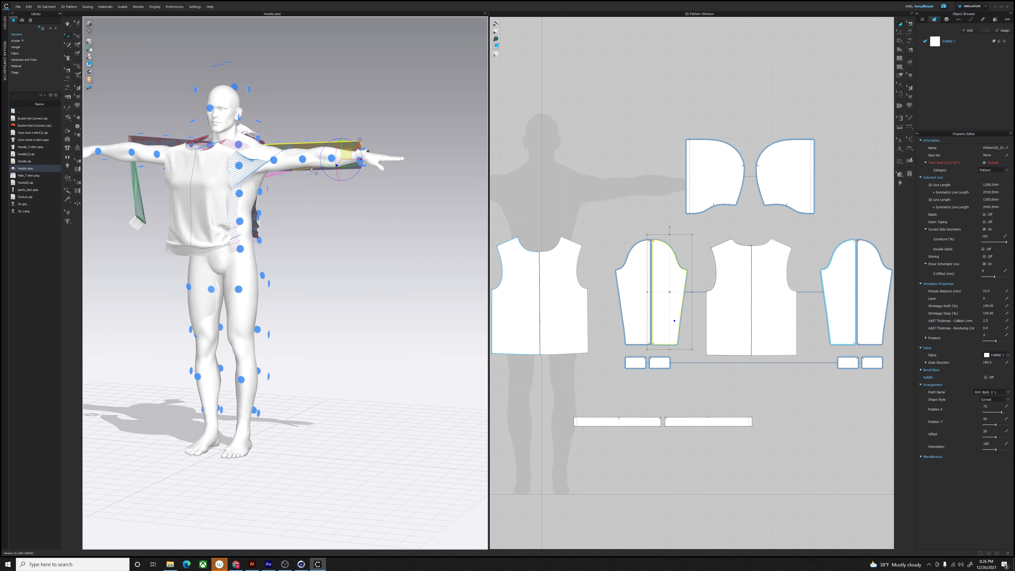
click(315, 160)
right_drag(352, 189, 300, 219)
click(637, 294)
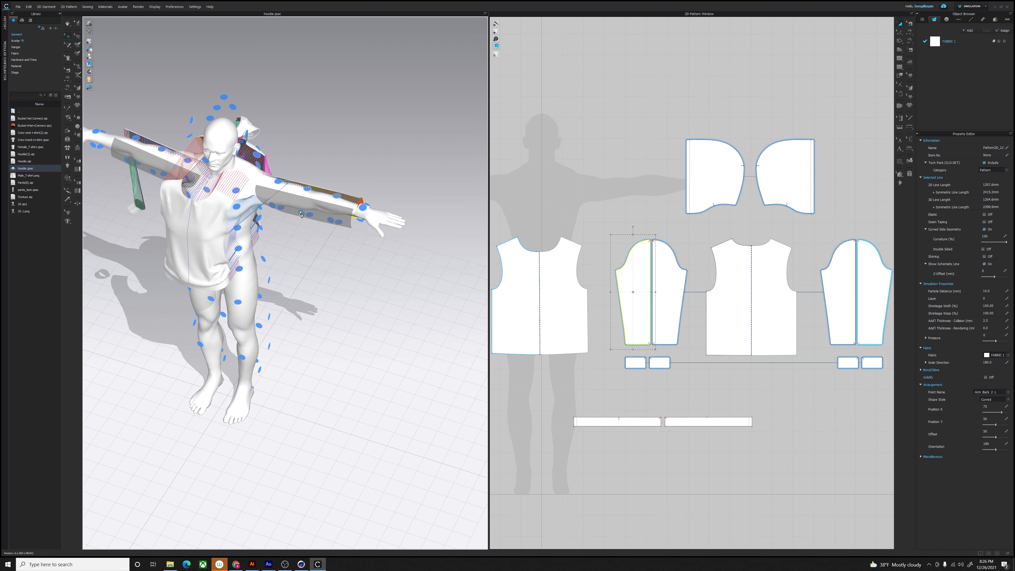
key(2)
right_drag(306, 177, 190, 164)
click(308, 172)
Step: Place the right sleeve's front panel on Arm_Front_2_R and arrange the hanging right cuff around the right wrist
click(145, 159)
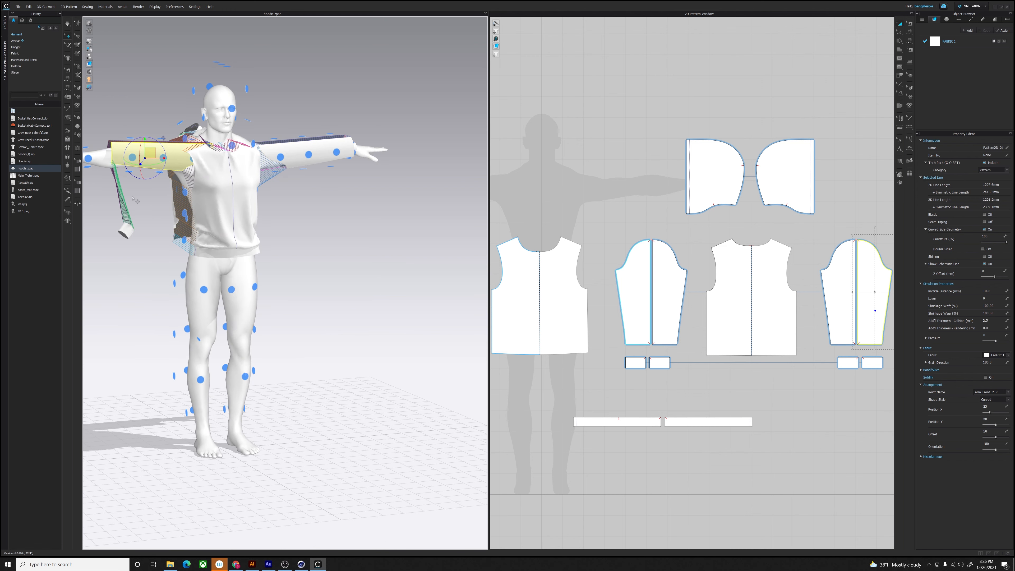
click(126, 232)
right_drag(126, 231, 351, 163)
click(268, 251)
click(425, 154)
click(248, 179)
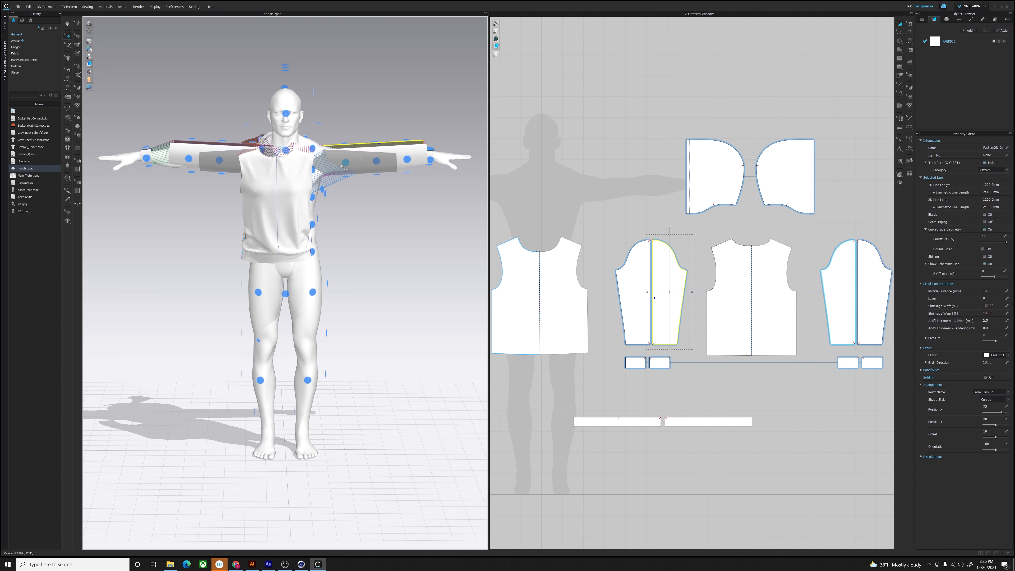
Step: Save the project in the Assets folder under Projects, CafeDisco, Tutorials
key(ctrl+s)
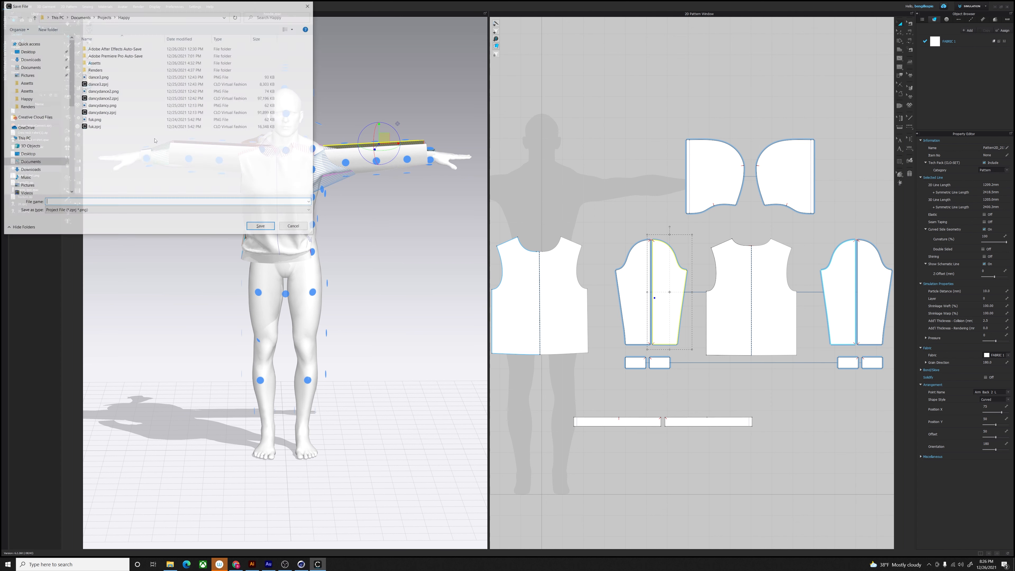
click(104, 17)
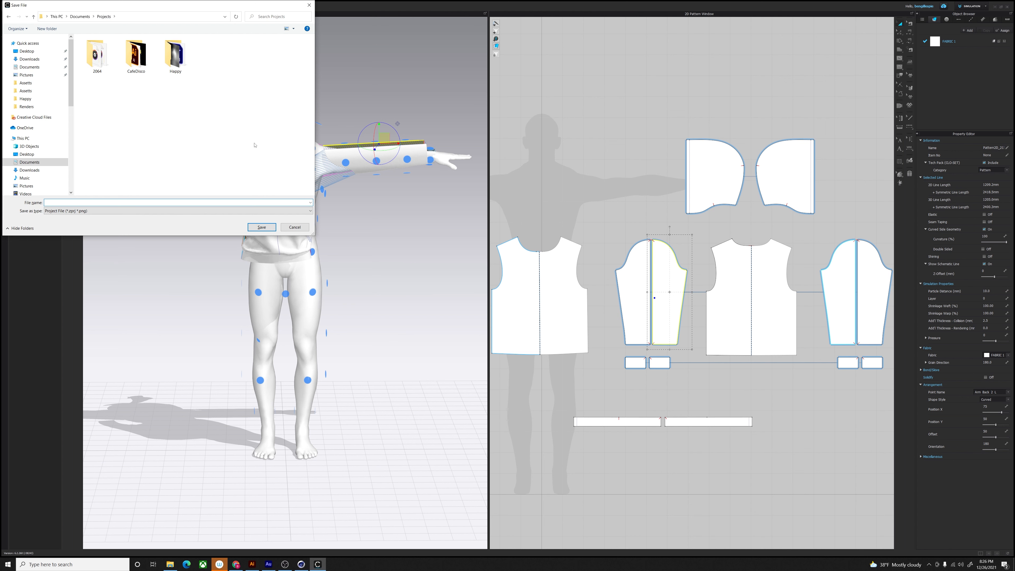
double_click(136, 55)
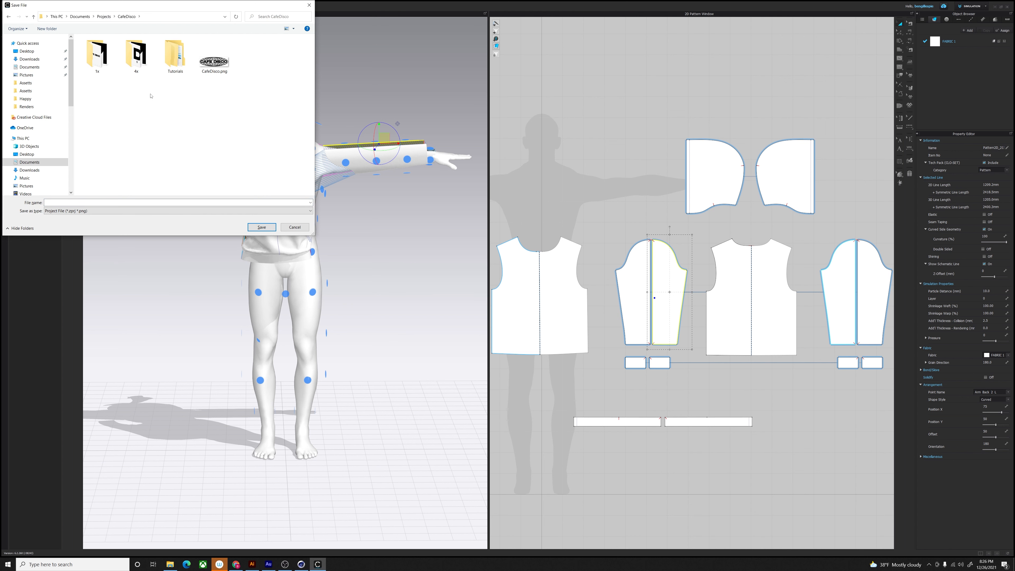
double_click(174, 56)
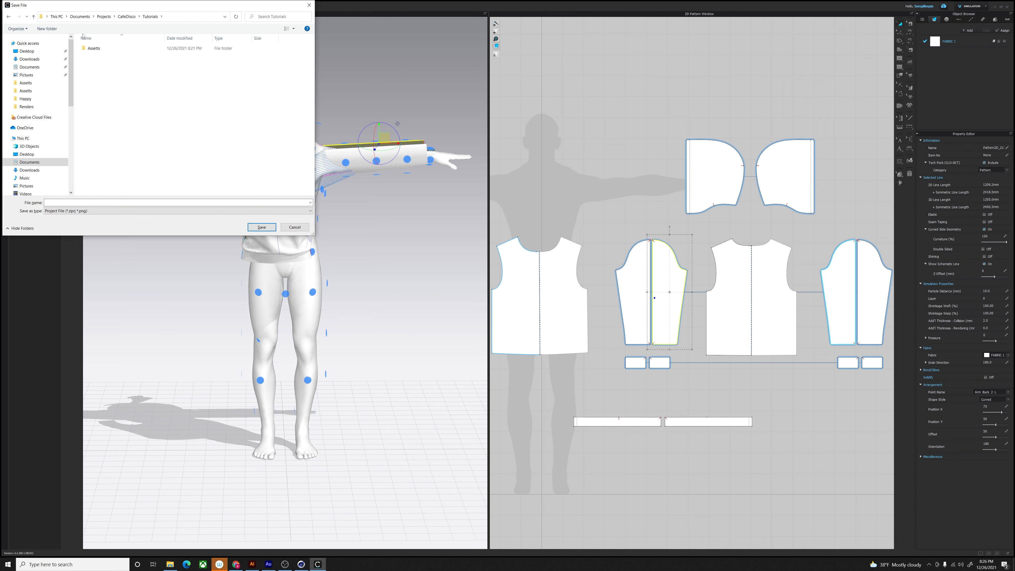
double_click(94, 48)
click(97, 202)
key(Return)
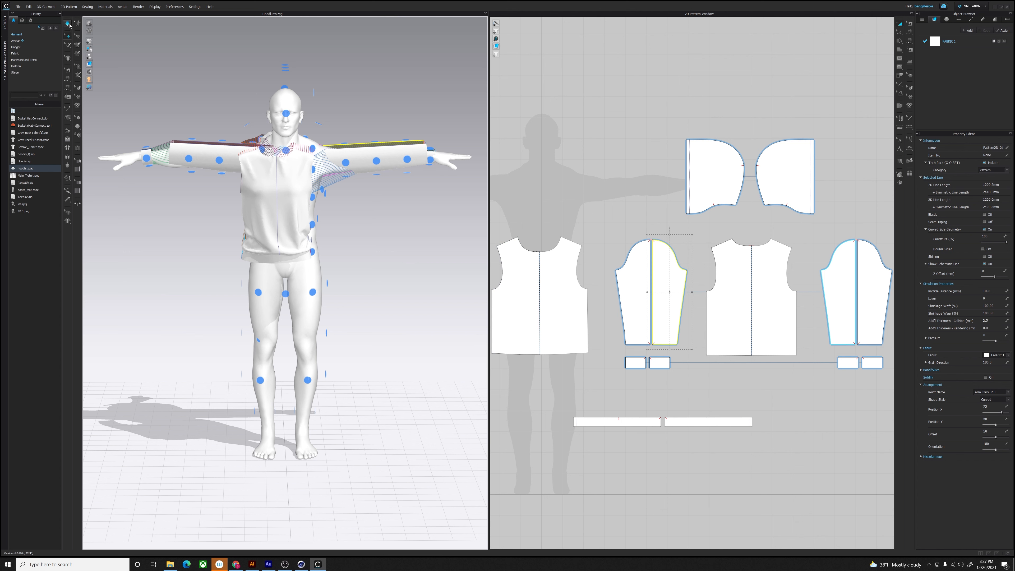
Step: Run the simulation to drape the hoodie on the figure, select the hood piece and inspect the fit from back and front
click(69, 24)
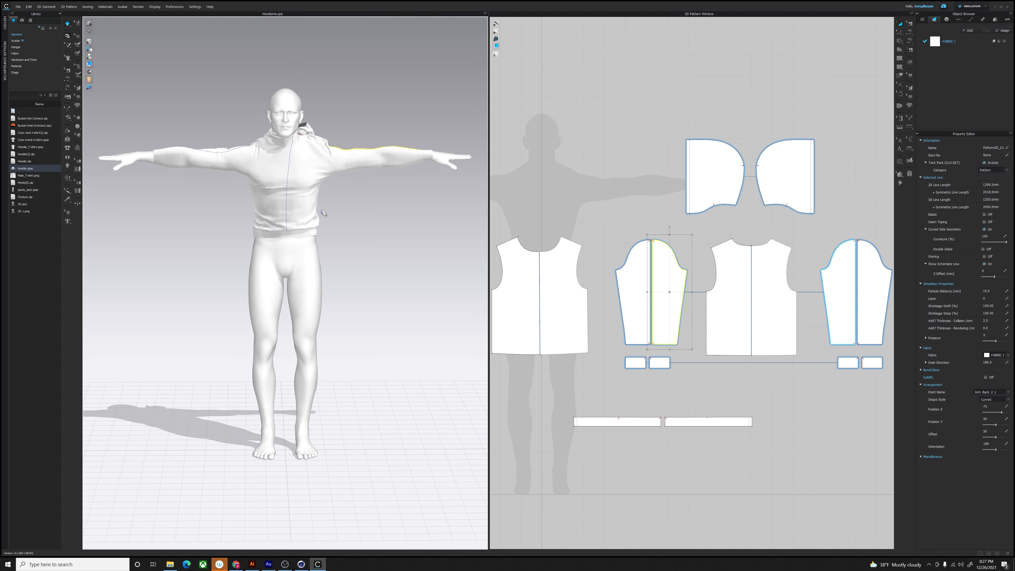
right_drag(324, 213, 340, 164)
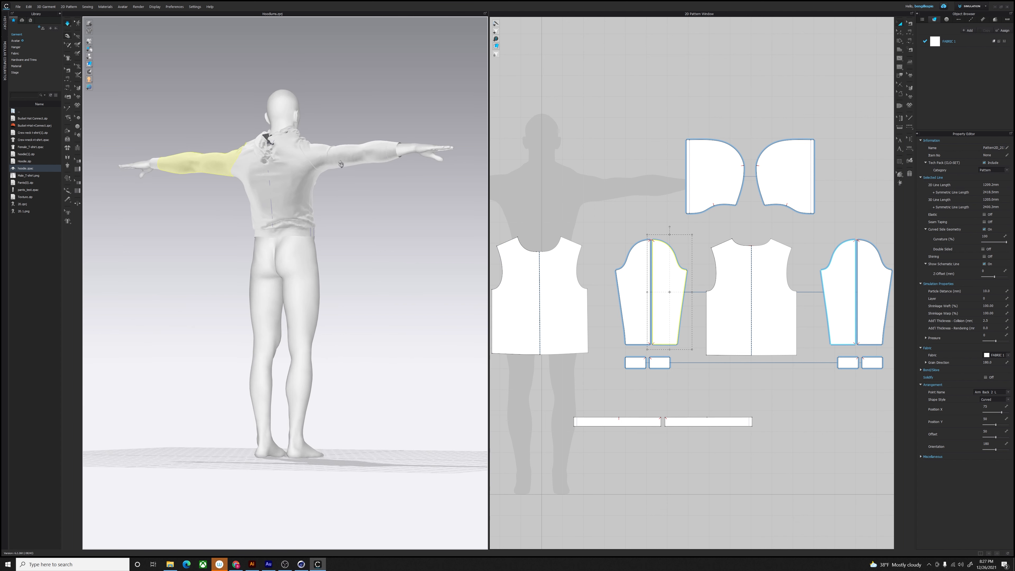
click(259, 135)
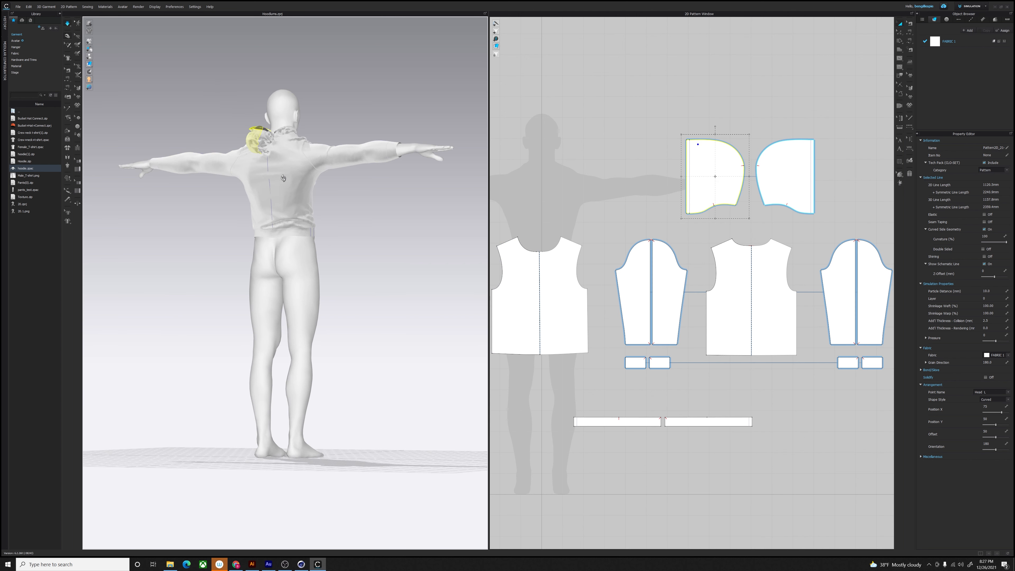
right_drag(282, 178, 196, 188)
scroll(240, 195, down, 4)
right_drag(276, 200, 248, 205)
scroll(248, 205, up, 4)
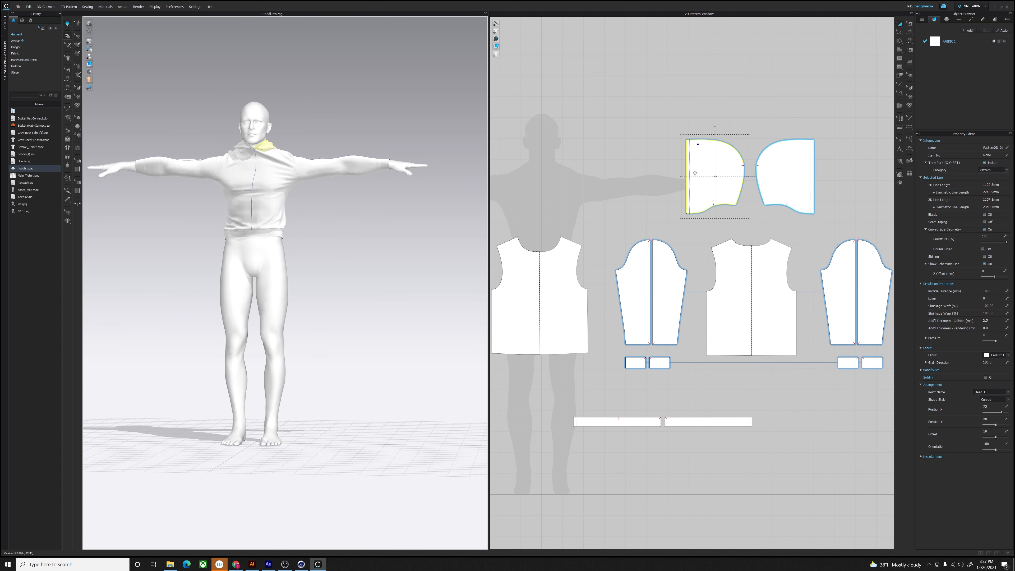
Step: Select all hoodie pattern pieces and pull the draped hood outward behind the neck during simulation
scroll(694, 173, down, 3)
drag(851, 143, 607, 299)
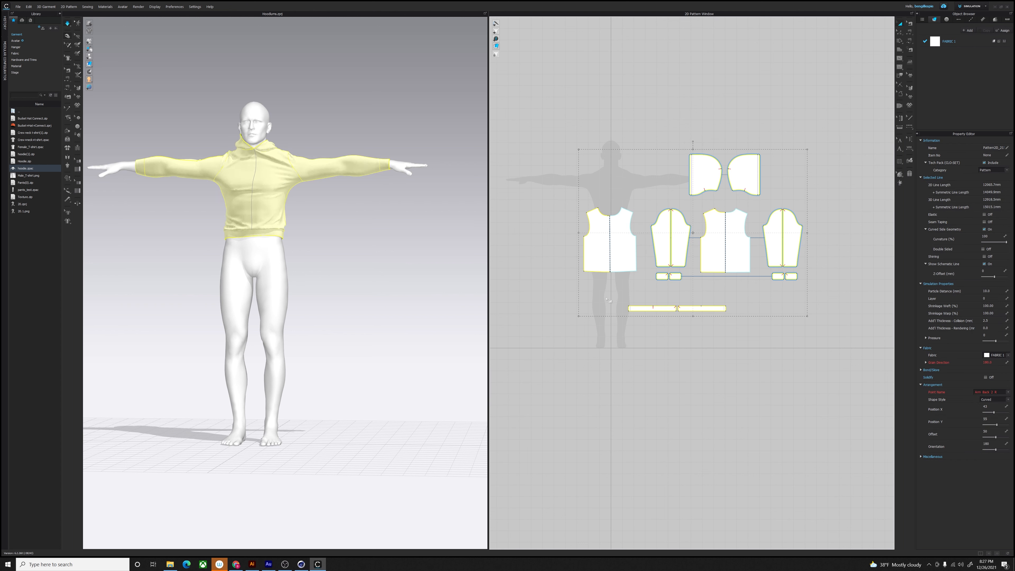
right_drag(341, 214, 259, 215)
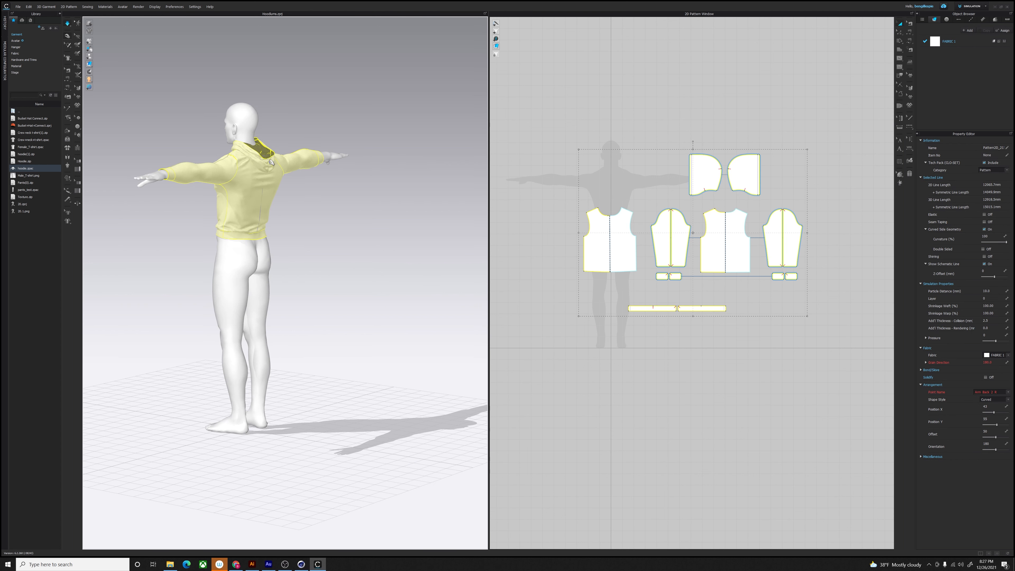
mouse_move(266, 160)
mouse_down()
mouse_move(289, 127)
mouse_move(280, 152)
mouse_up()
right_drag(288, 202, 346, 217)
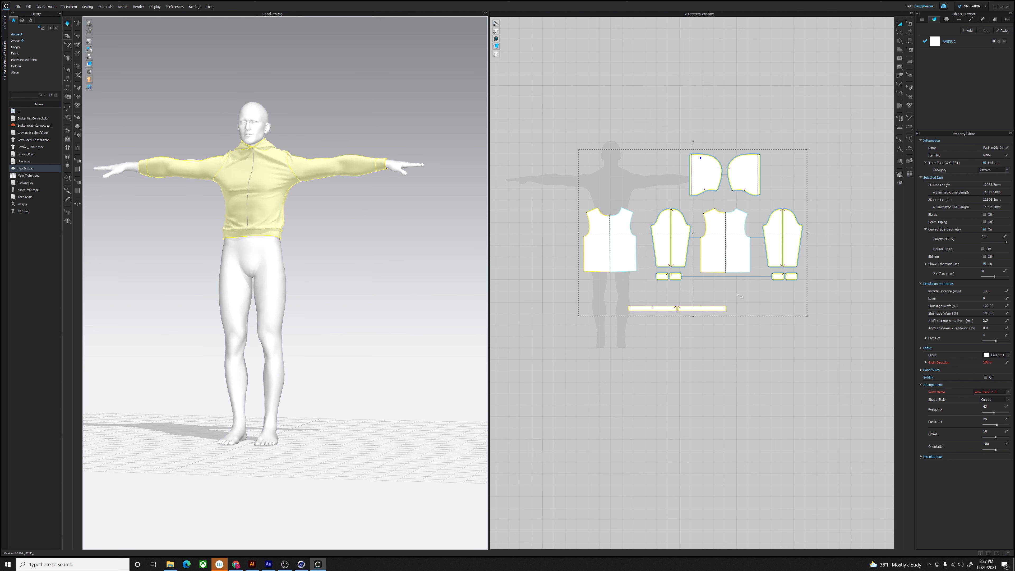
Step: Set the weft shrinkage of all selected hoodie pieces to 200%
click(987, 305)
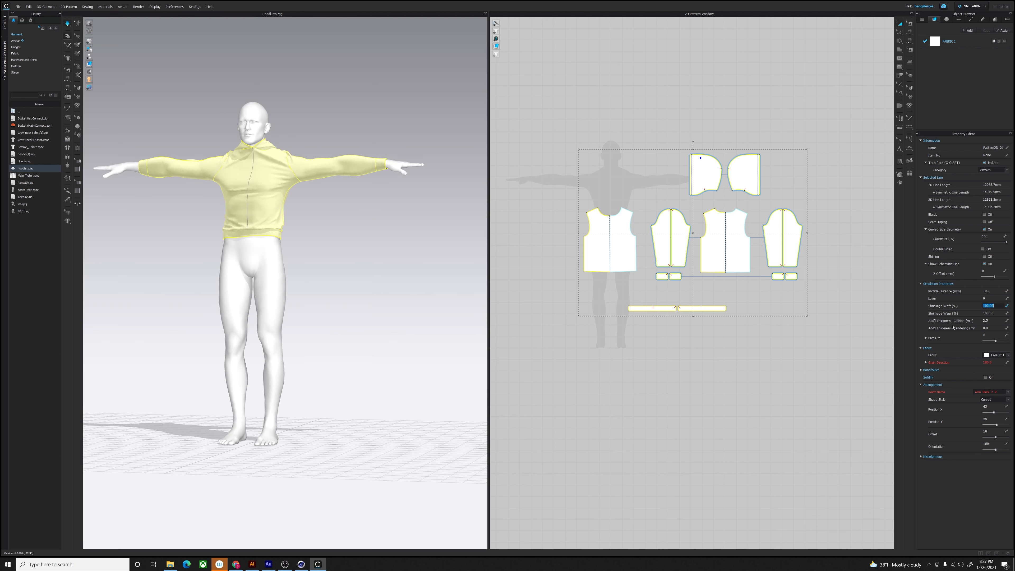
text(200)
key(Return)
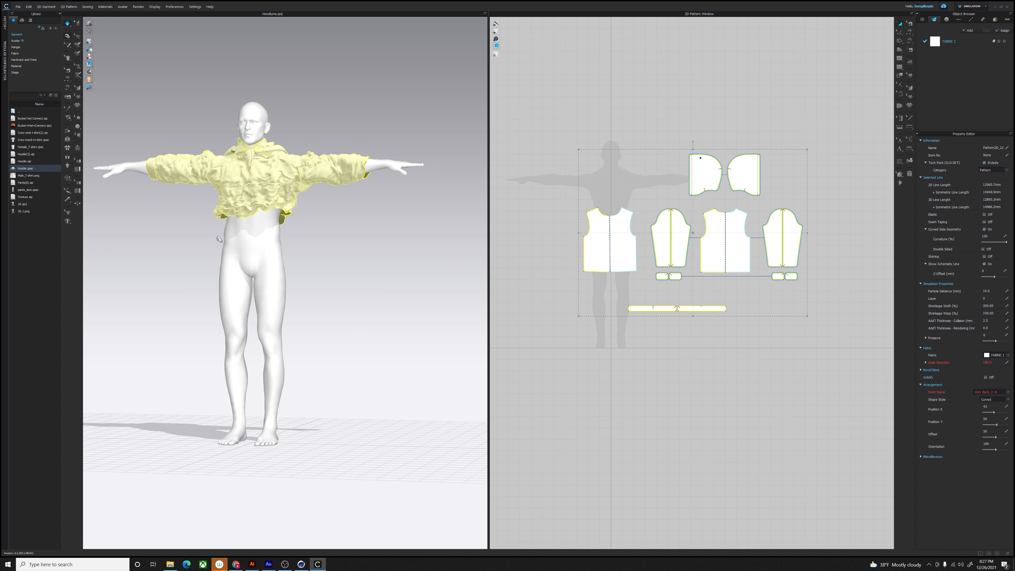
Step: Pull the hoodie's front panel during simulation to loosen the drape and check the widened fit on the figure
click(346, 265)
drag(272, 214, 296, 224)
right_drag(337, 237, 450, 117)
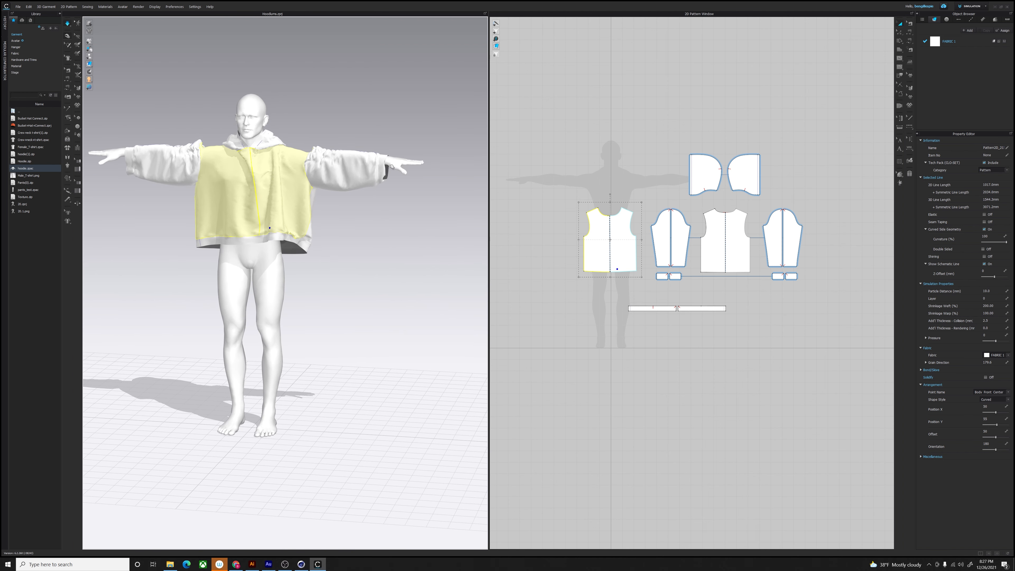
click(381, 166)
click(835, 145)
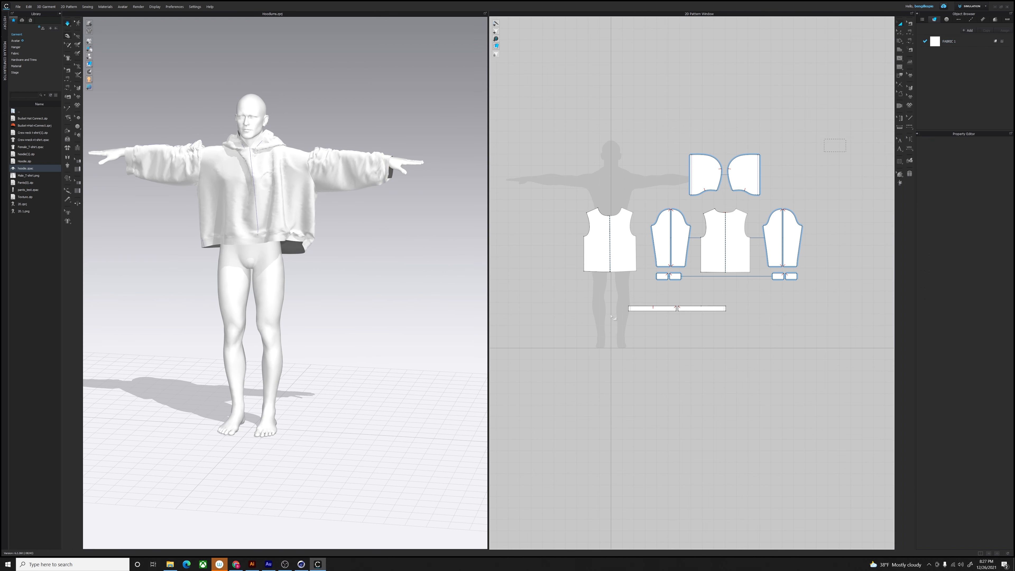
Step: Set the particle distance of all hoodie pieces to 5 mm and simulate the garment while tugging its front panel
key(ctrl+a)
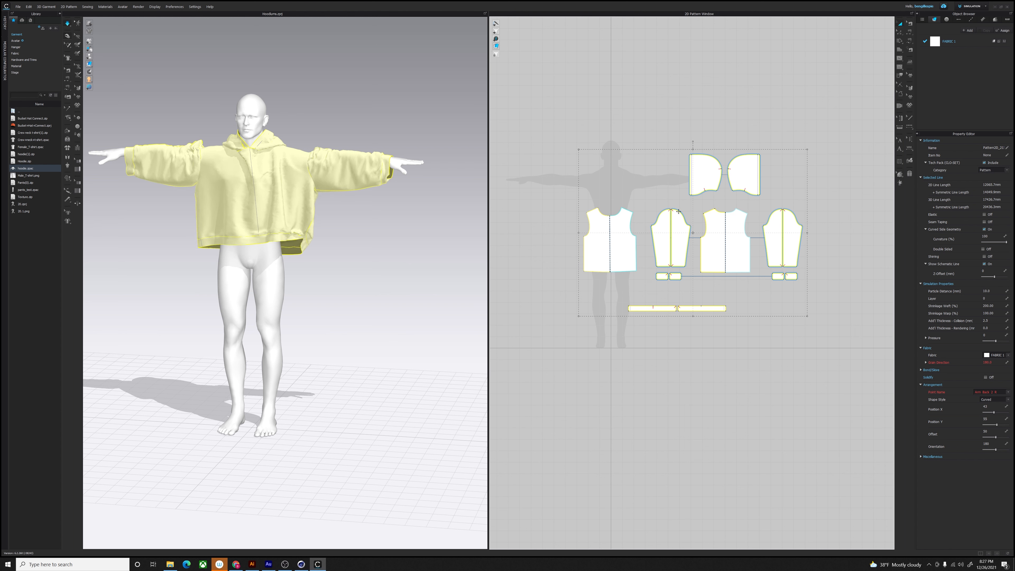
click(986, 291)
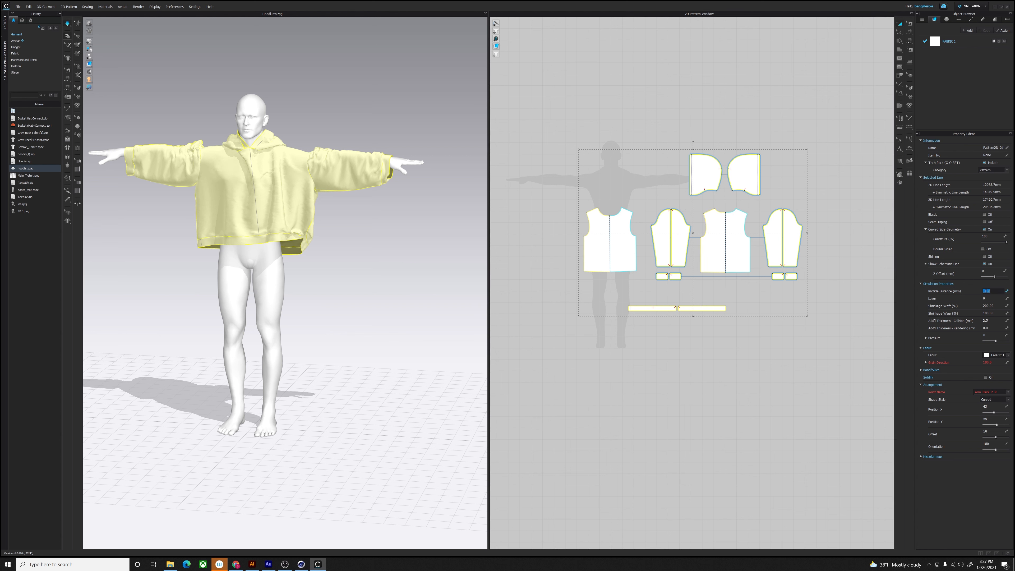
key(Return)
click(127, 133)
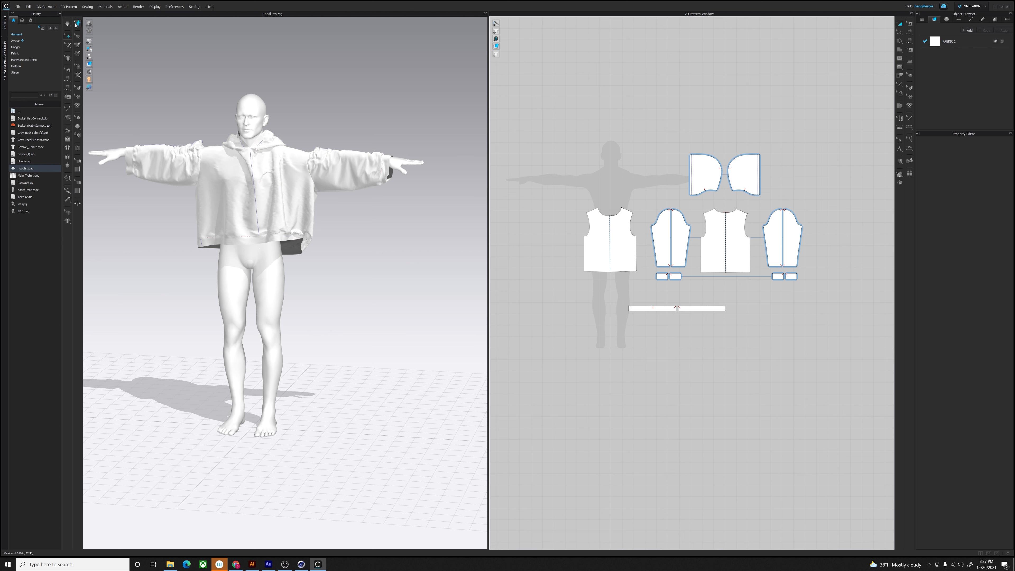
click(67, 23)
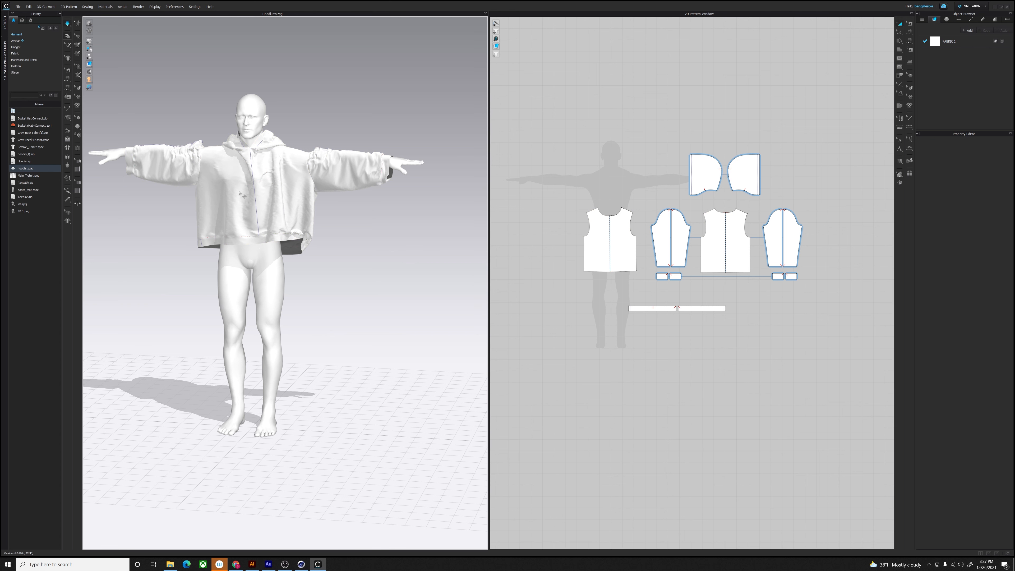
click(254, 167)
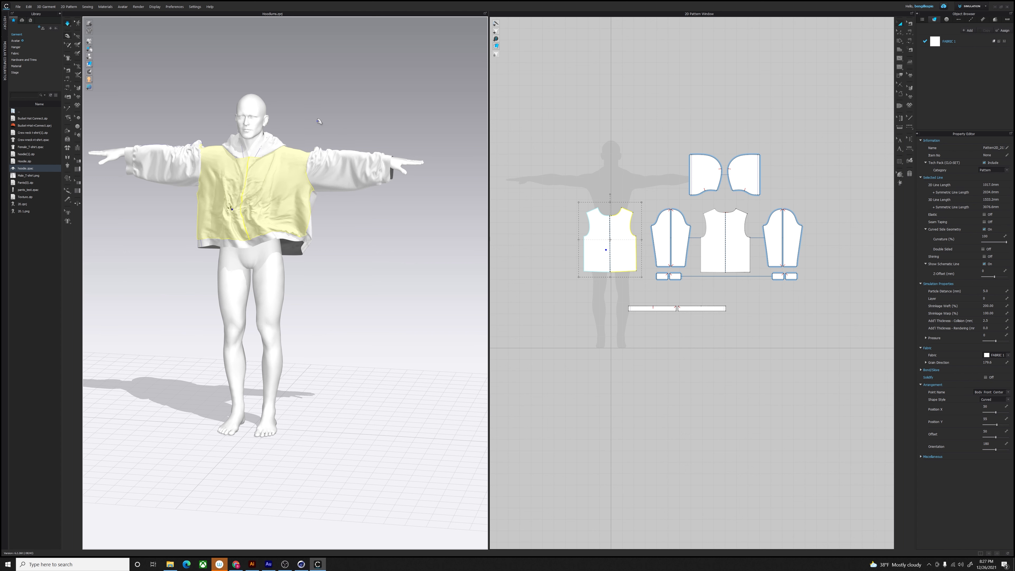
Step: Open the simulation properties and switch the simulation to the Fast (GPU) preset
click(174, 7)
mouse_move(200, 9)
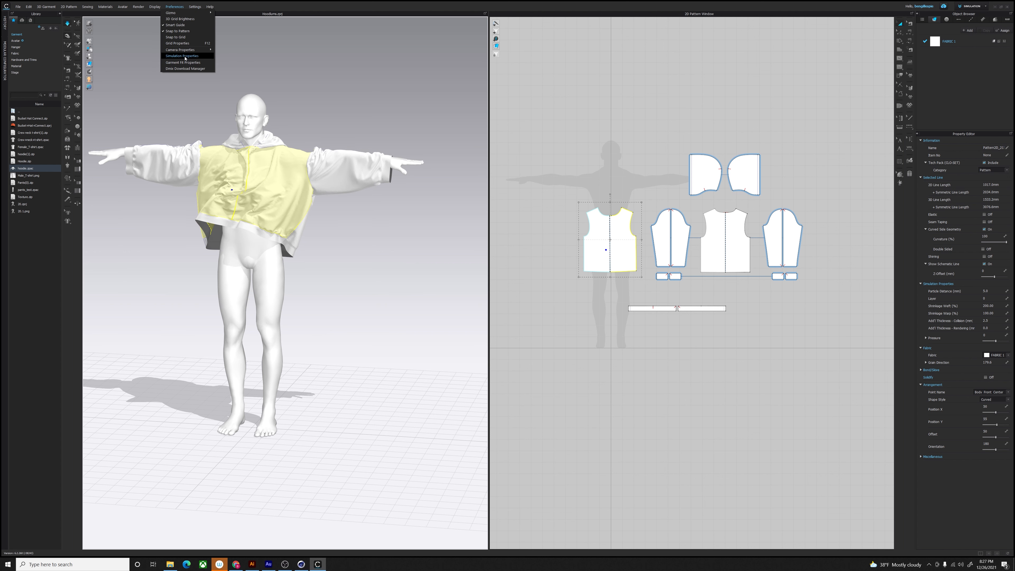
click(186, 56)
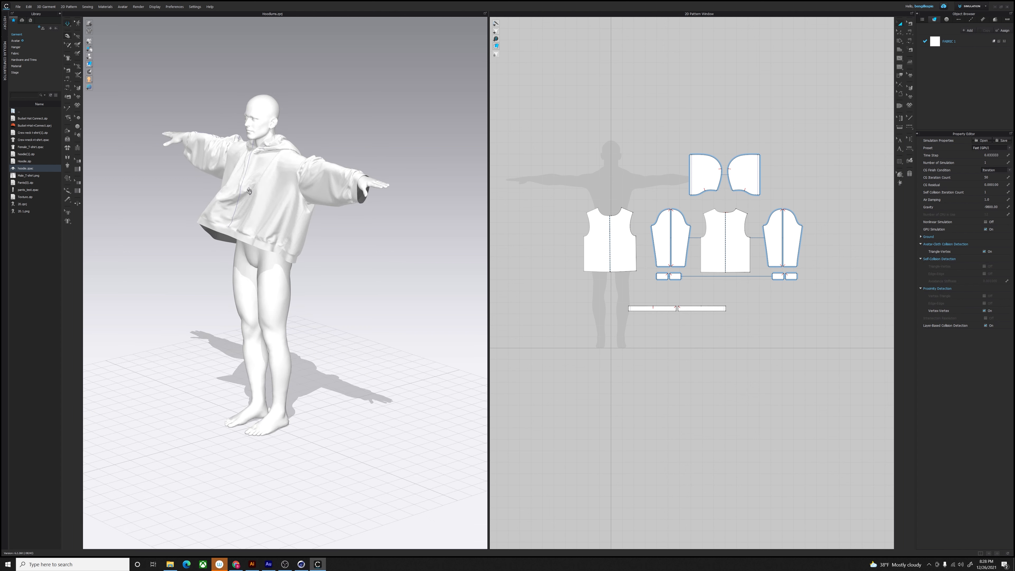
Step: Pull the hoodie's front body and the sleeve on the figure's left arm during simulation to settle the drape
drag(269, 196, 256, 182)
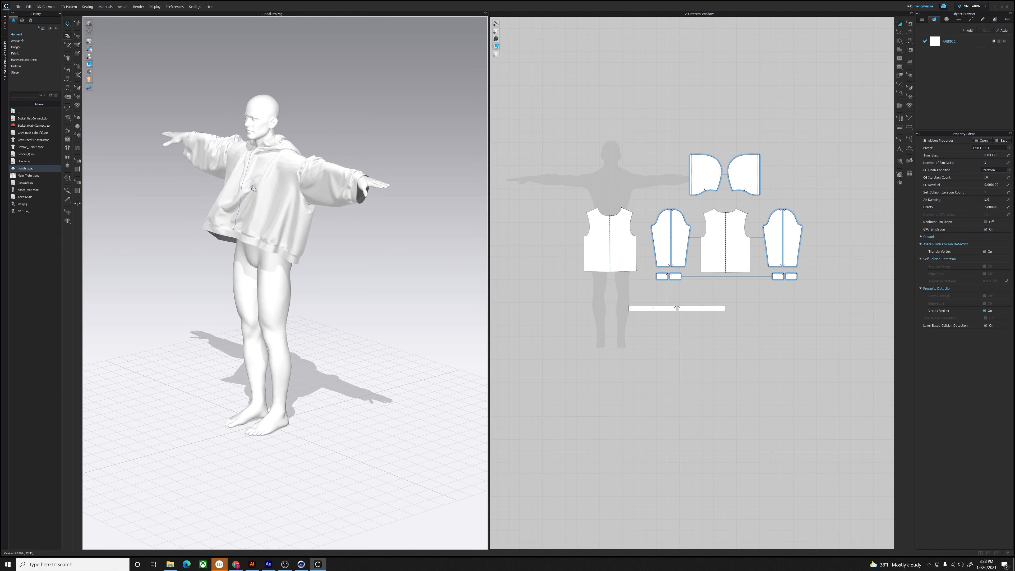
mouse_move(260, 178)
right_down()
mouse_move(233, 184)
mouse_move(278, 172)
right_up()
drag(333, 169, 338, 182)
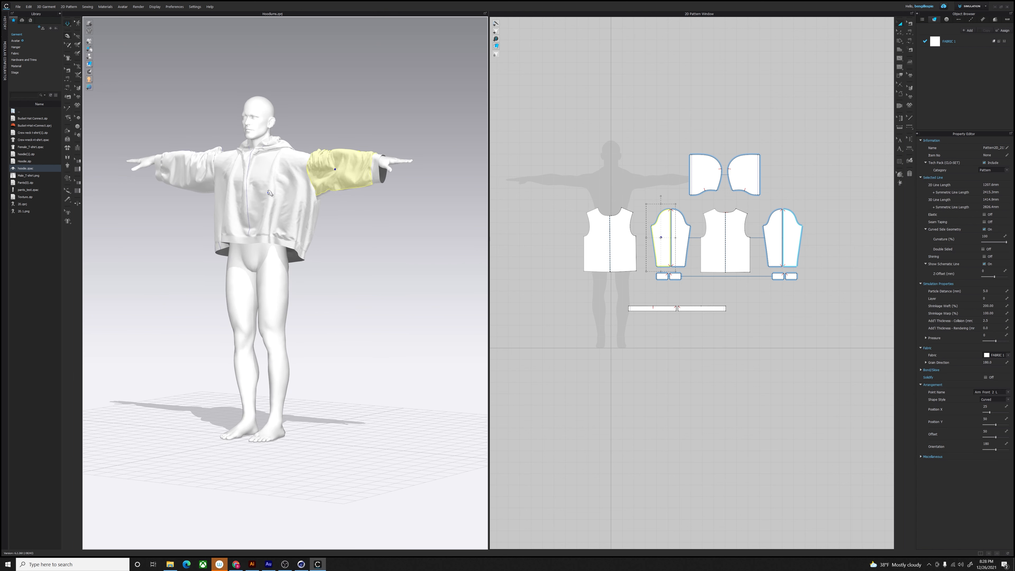
drag(292, 222, 235, 240)
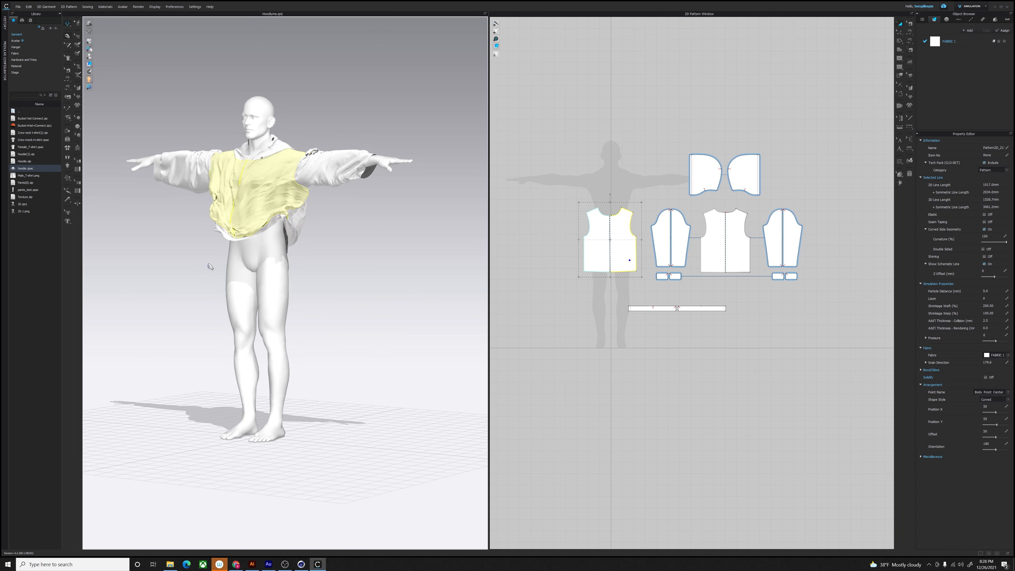
right_drag(248, 176, 298, 185)
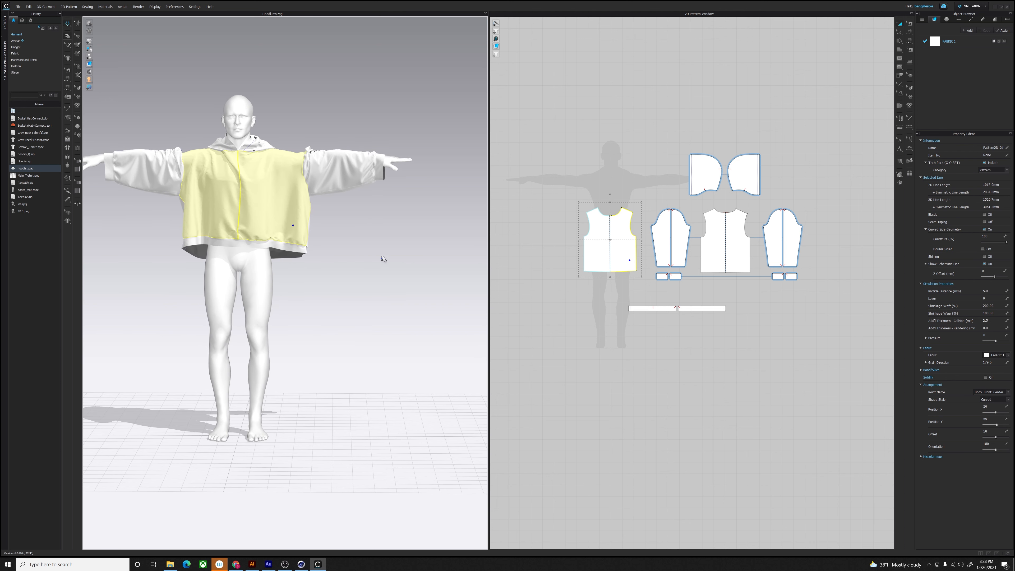
right_drag(321, 218, 299, 242)
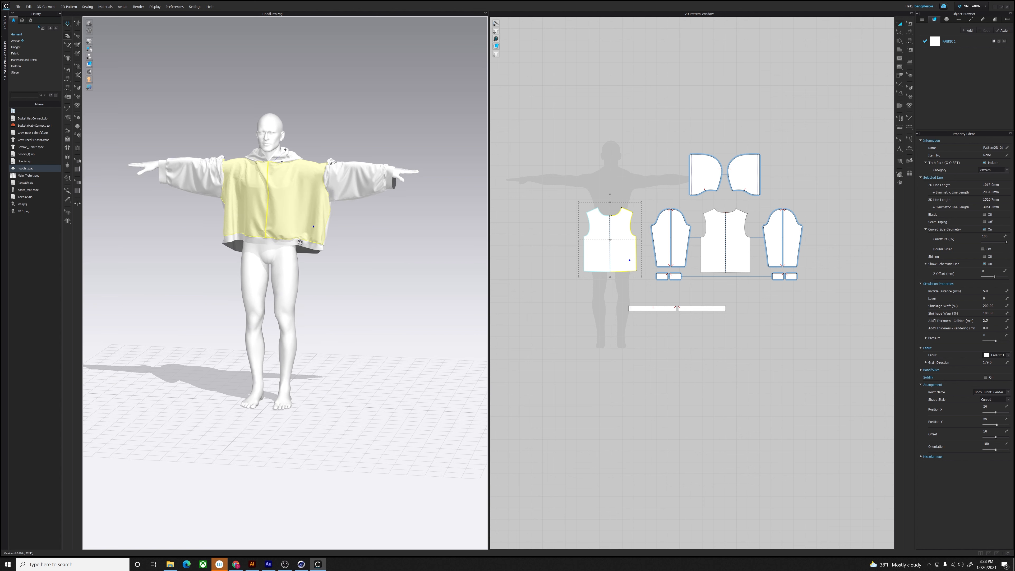
click(354, 167)
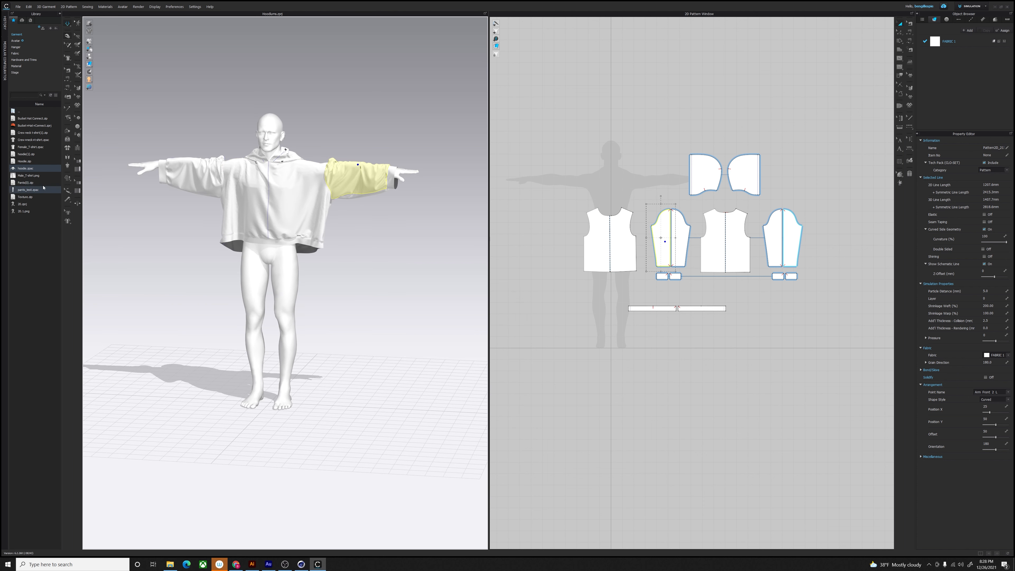
Step: Add the pants garment from the library to the current hoodie scene without saving the project
double_click(39, 192)
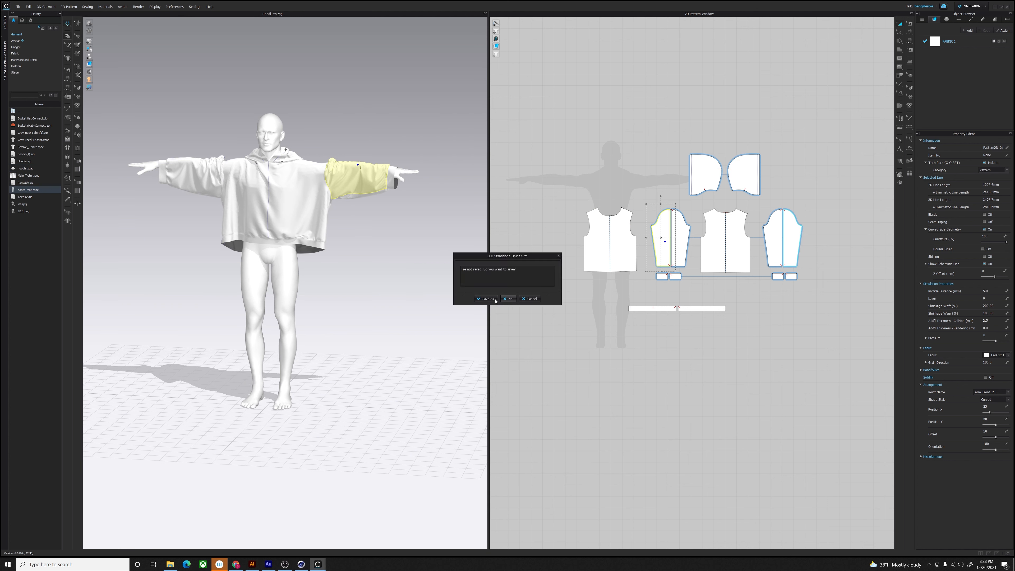
click(494, 299)
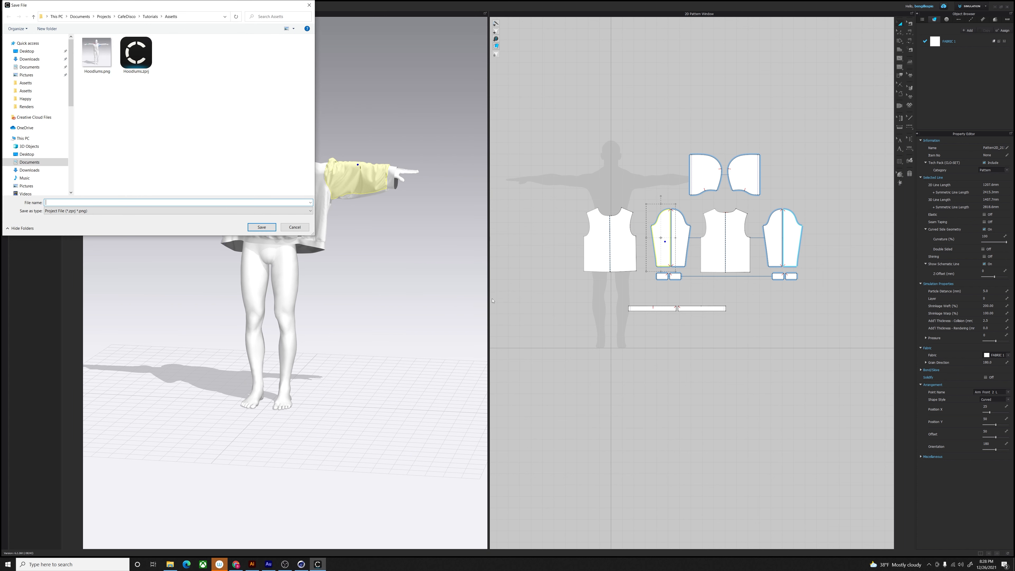
text(hoodie)
click(294, 226)
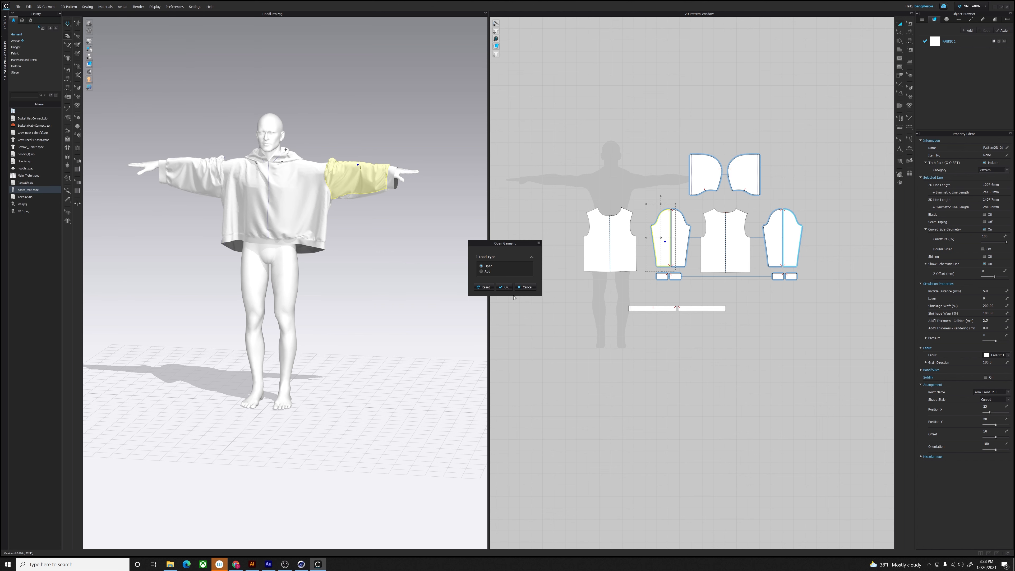
click(482, 271)
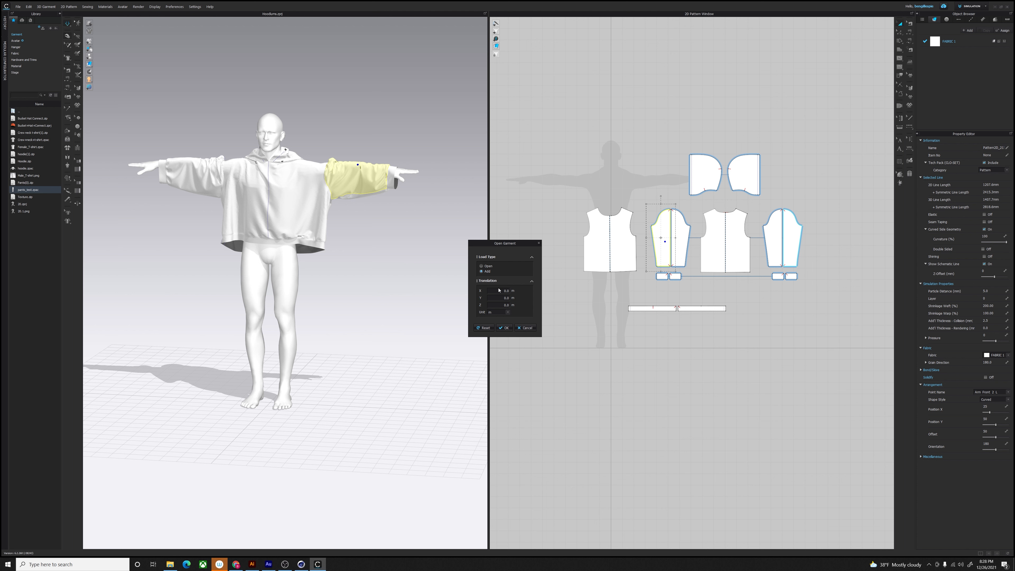
click(506, 328)
Step: Move the pants pattern pieces below the hoodie pieces in the 2D pattern layout
scroll(625, 329, down, 4)
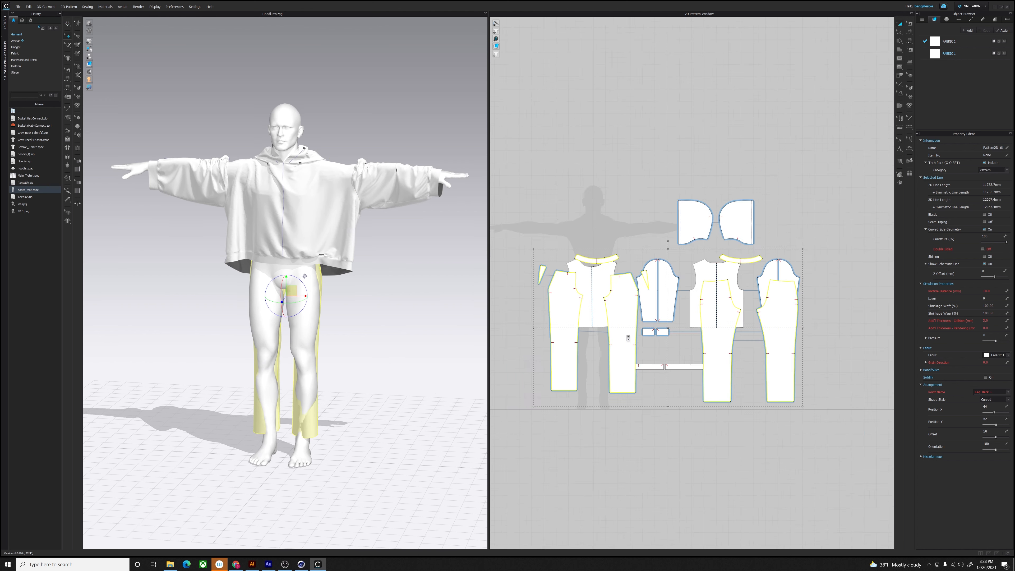
drag(625, 329, 624, 405)
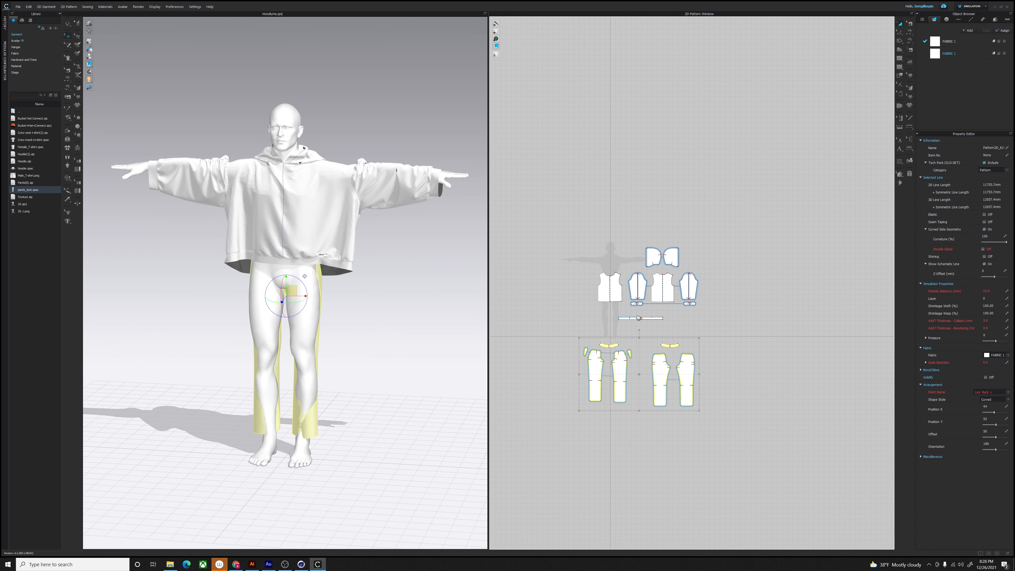
scroll(632, 329, up, 3)
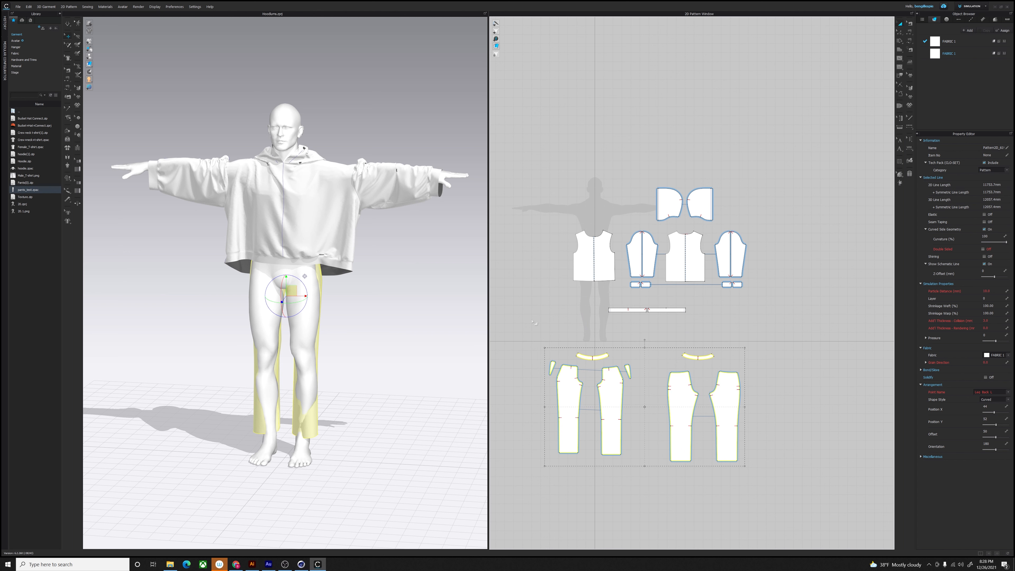
Step: Select the pants' front pieces with their waistband and pocket parts and move them forward in front of the figure's legs
click(326, 319)
right_drag(326, 320, 275, 304)
click(292, 339)
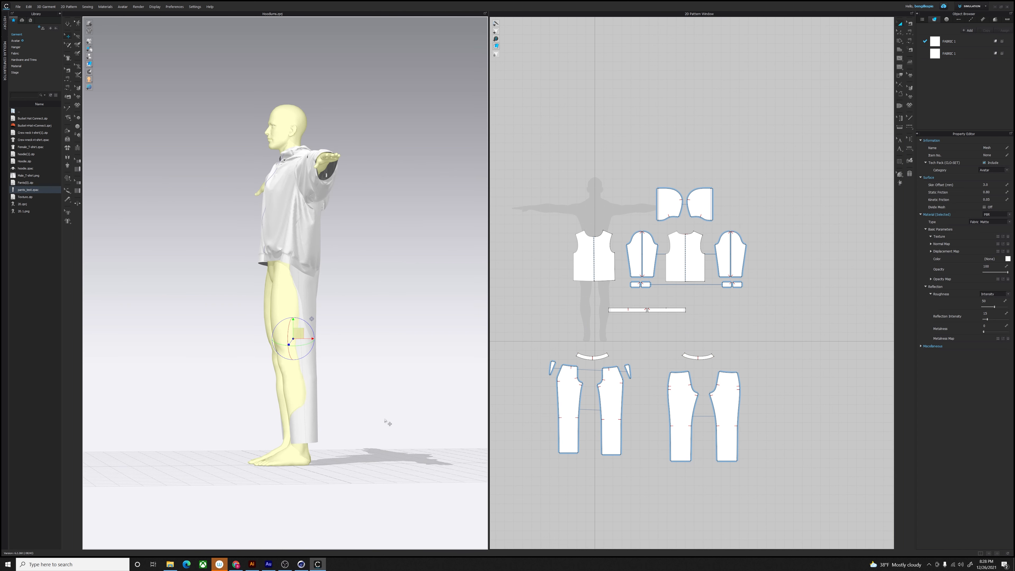
click(385, 420)
drag(646, 342, 784, 480)
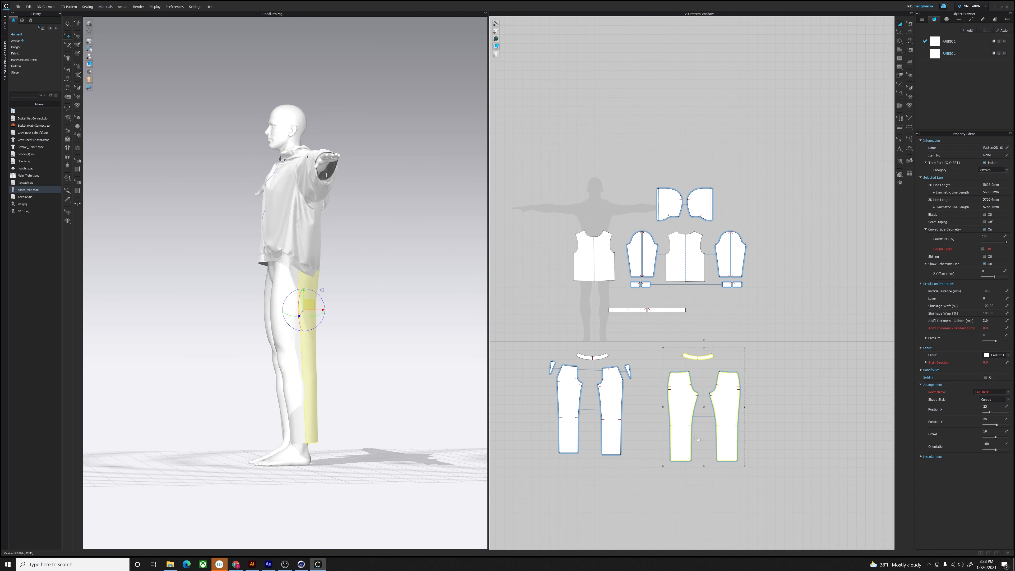
drag(644, 358, 494, 473)
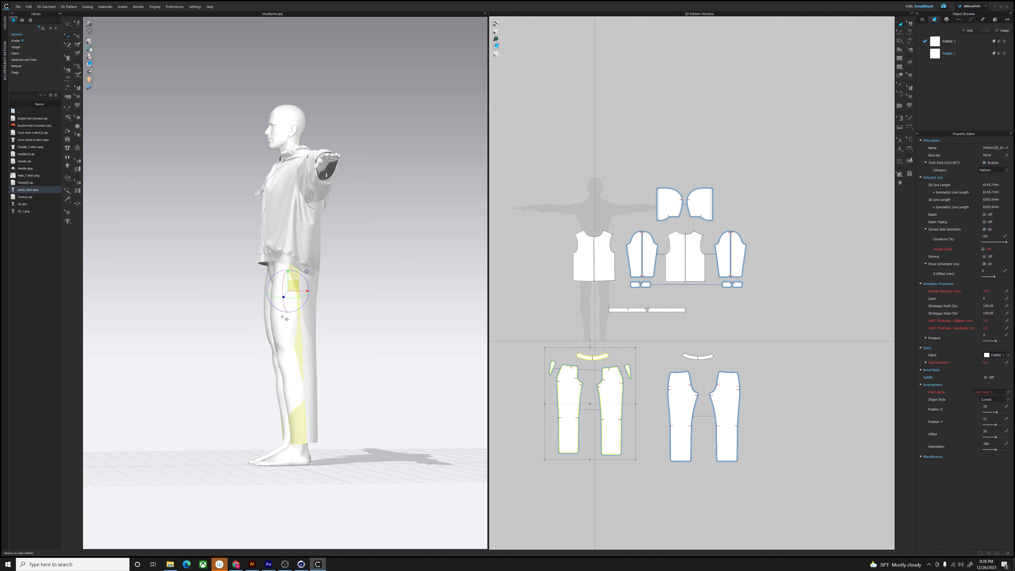
drag(301, 302, 271, 305)
Step: Freeze all hoodie pattern pieces and hide them in the 3D view
drag(759, 176, 585, 287)
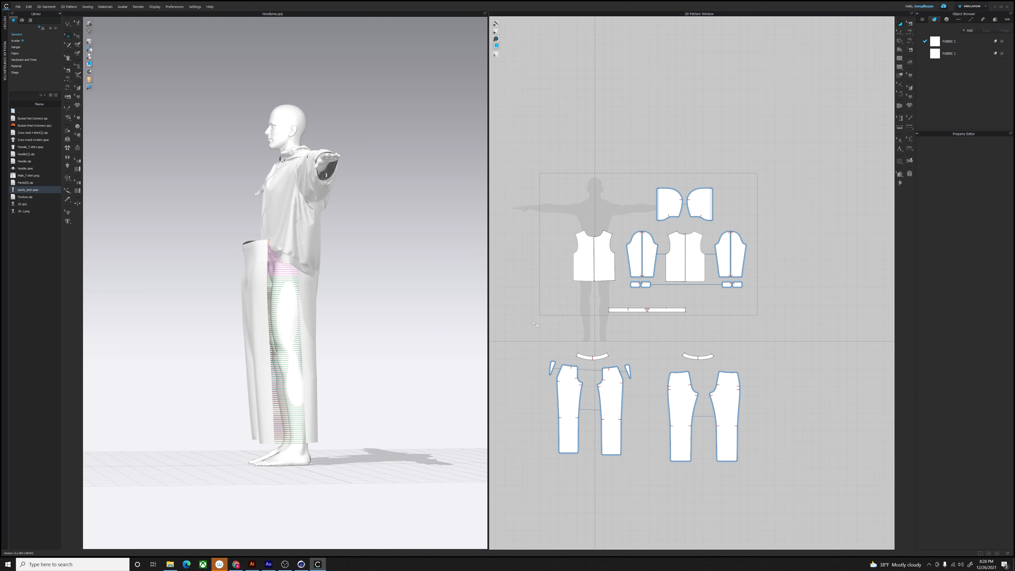
right_click(280, 219)
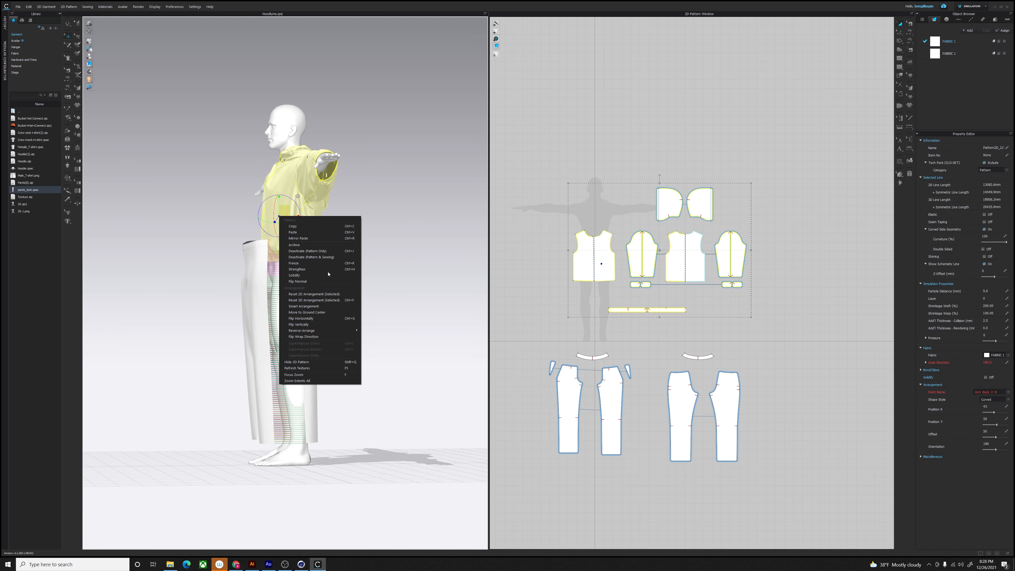
click(315, 263)
right_click(273, 220)
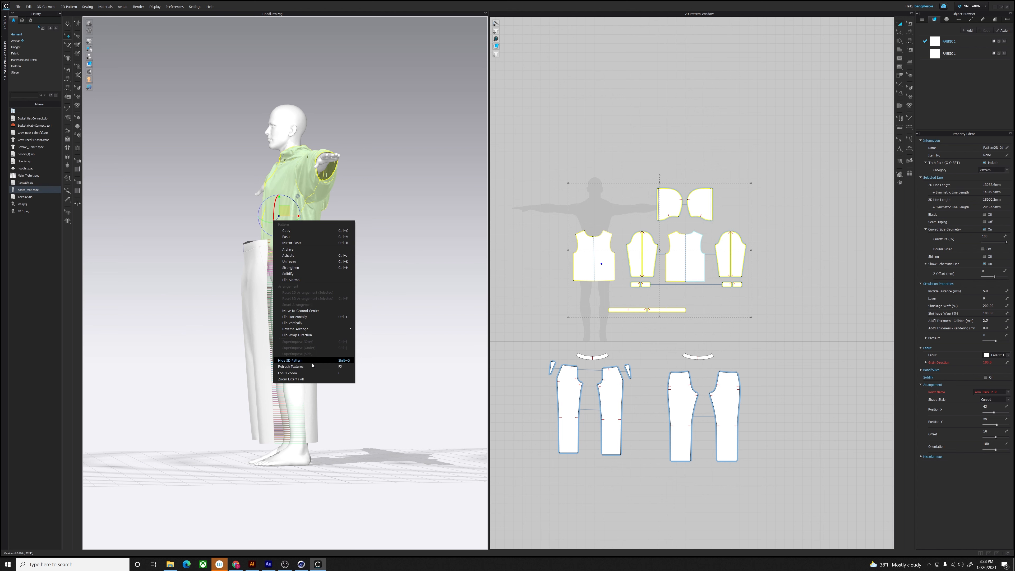
click(313, 365)
Step: Simulate the pants so they drape around the figure's legs, viewed from the front
right_drag(266, 281, 319, 283)
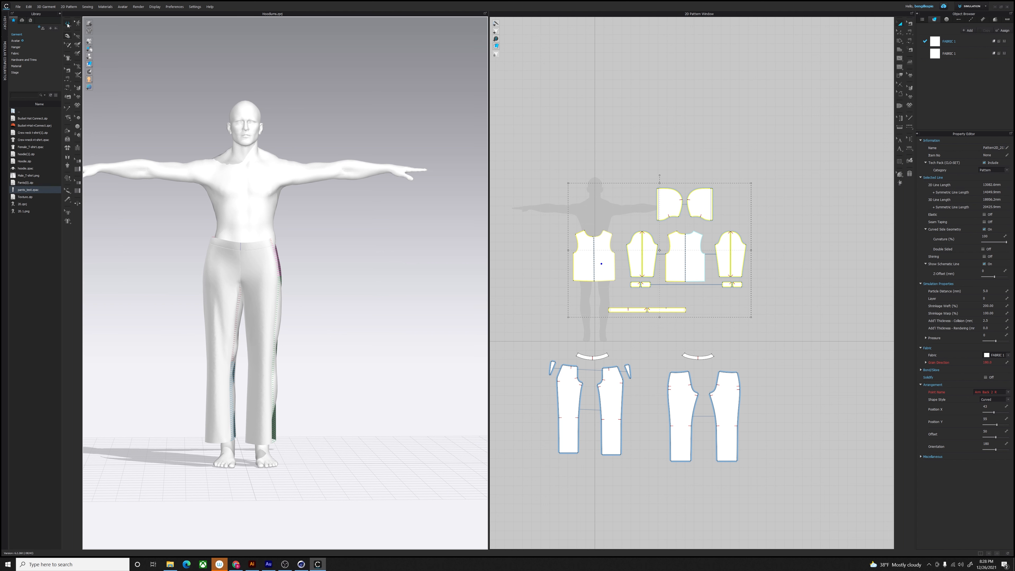
click(67, 24)
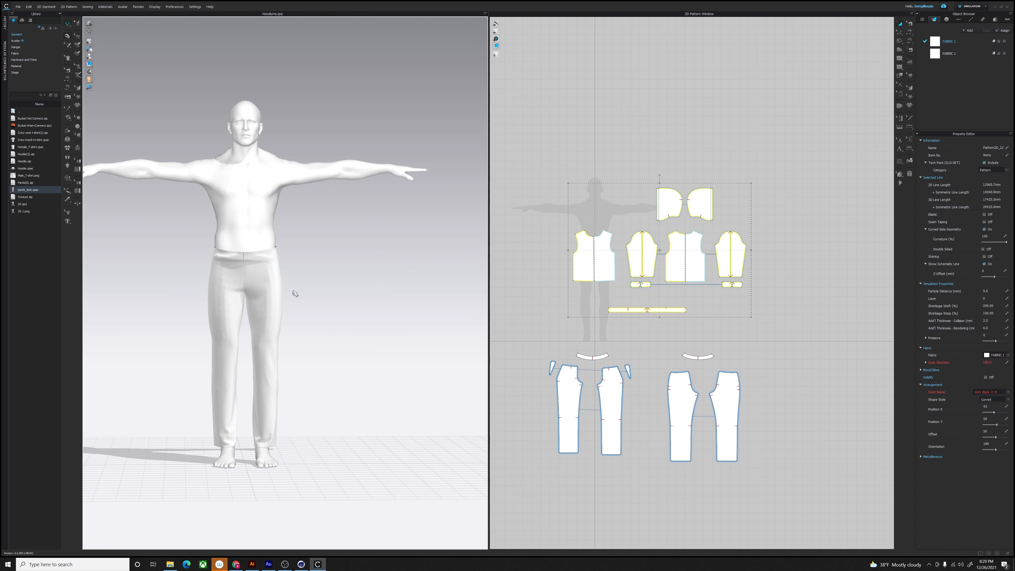
mouse_move(258, 277)
right_down()
mouse_move(189, 278)
mouse_move(344, 277)
mouse_move(269, 272)
right_up()
Step: Turn on Elastic for the front and back waistband pieces of the pants
click(247, 254)
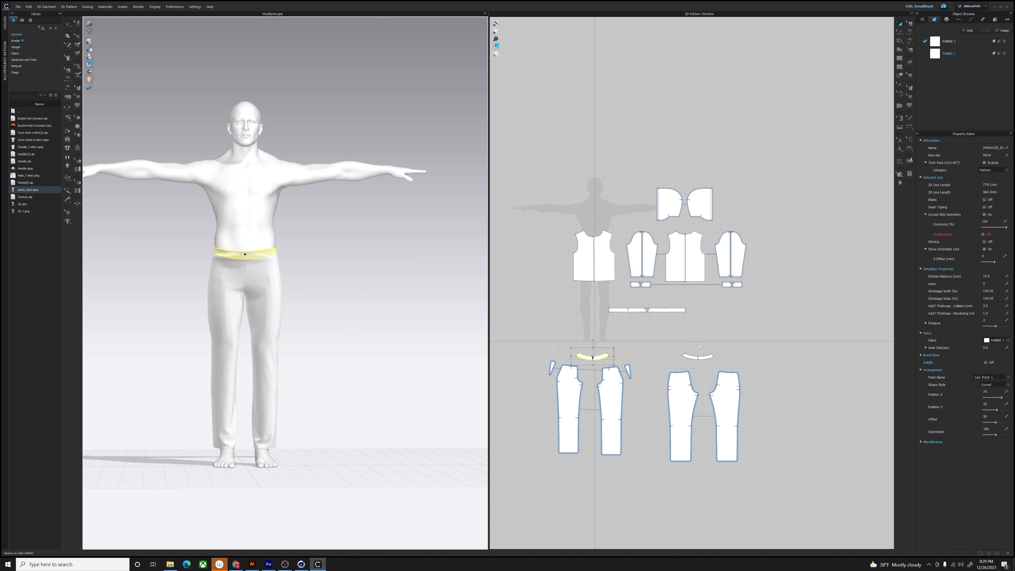
shift+click(697, 355)
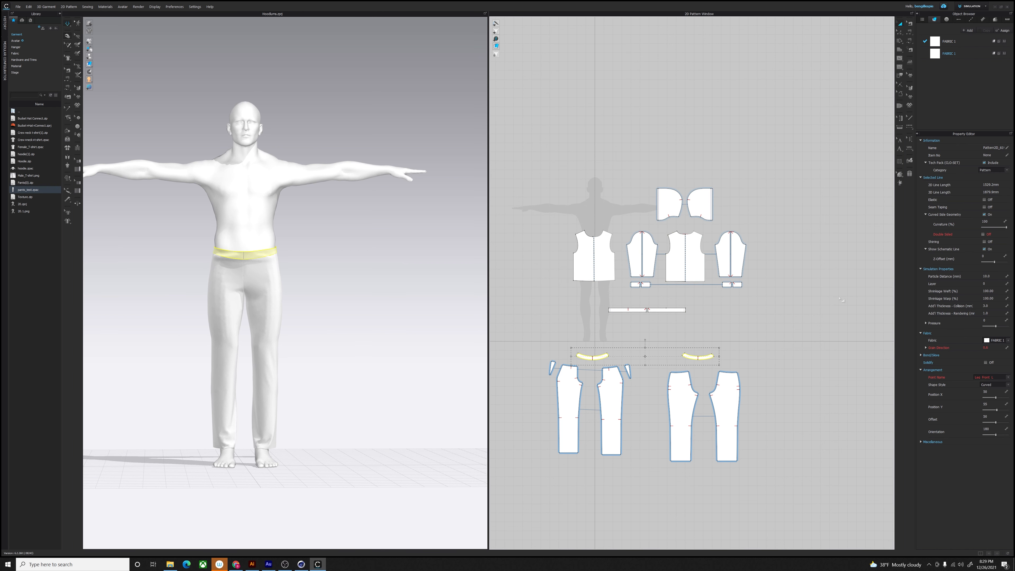
click(983, 200)
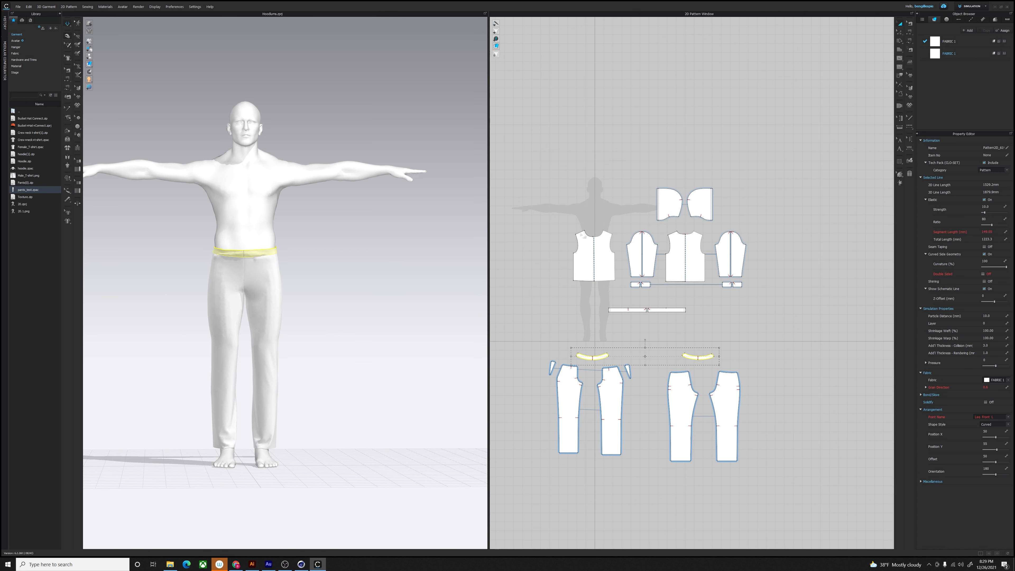
Step: Pull on the front and back waistband in the running simulation to test how the elastic holds the waist
right_drag(299, 240, 172, 247)
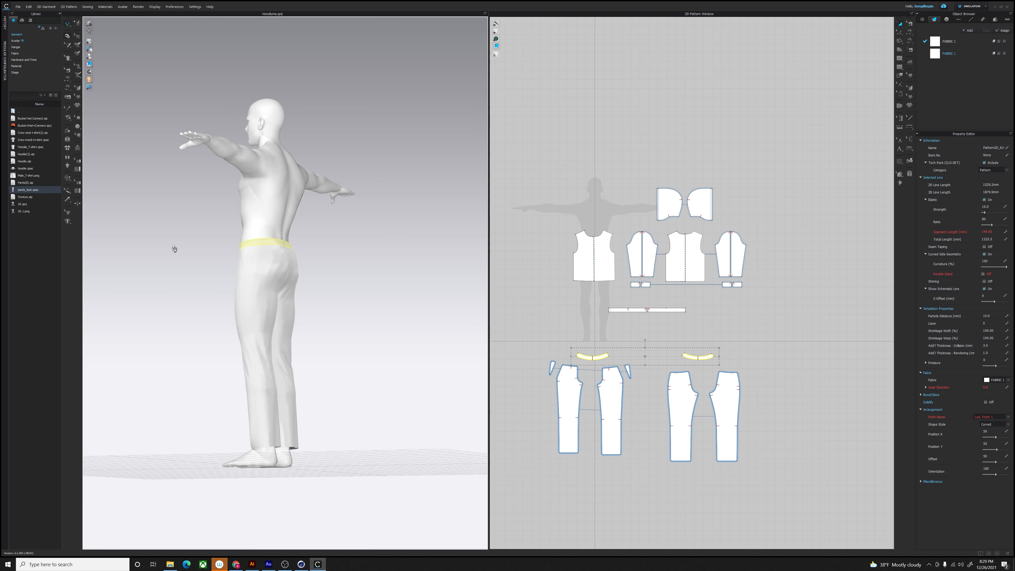
right_drag(244, 249, 282, 237)
click(288, 244)
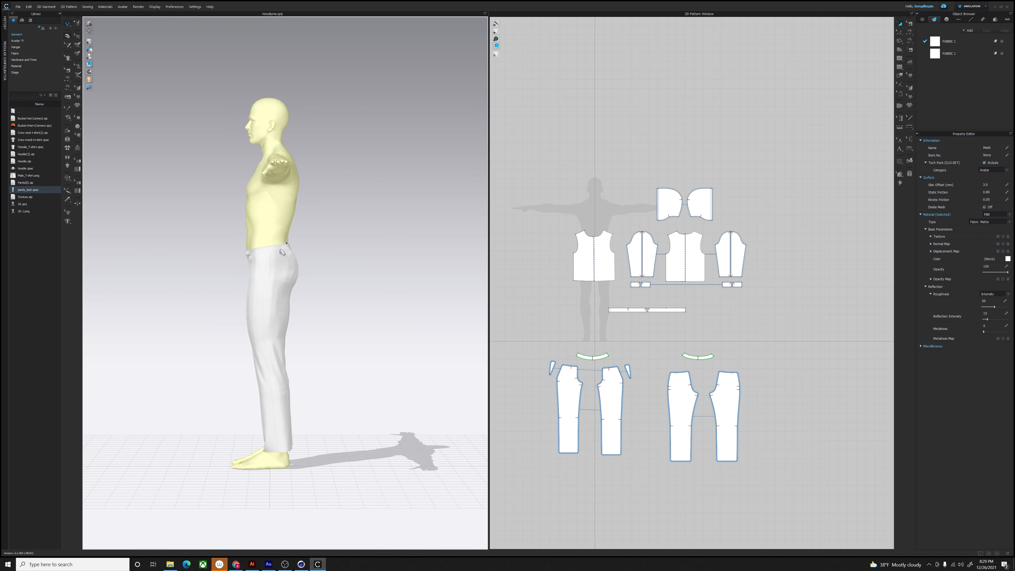
click(282, 253)
click(269, 247)
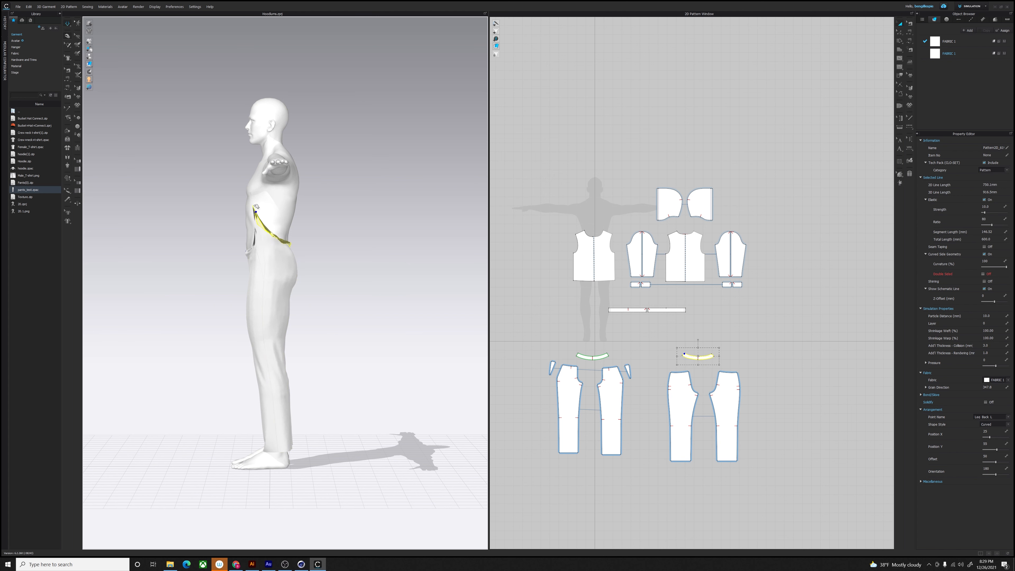
right_drag(268, 246, 291, 231)
click(212, 250)
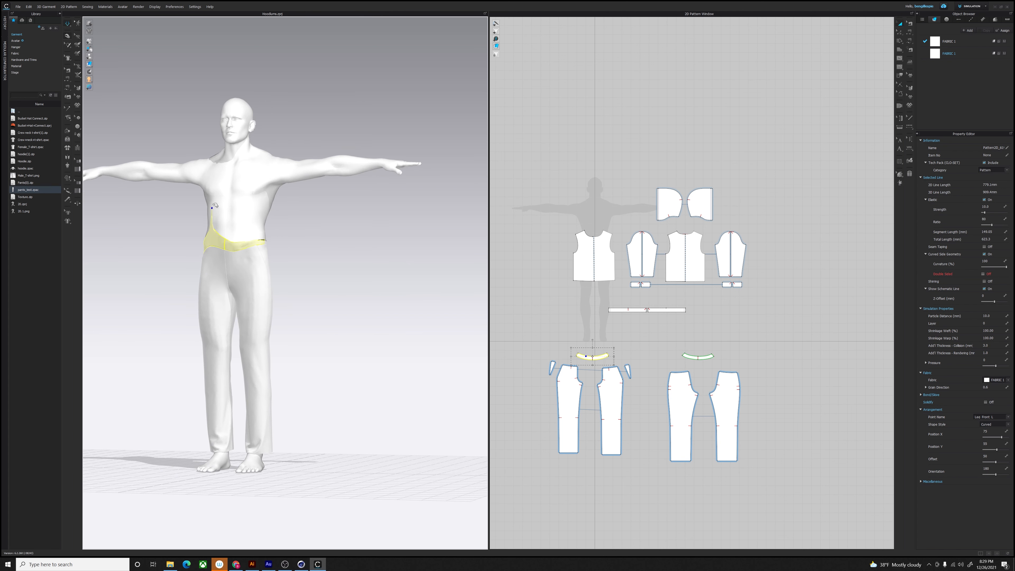
right_drag(212, 250, 304, 256)
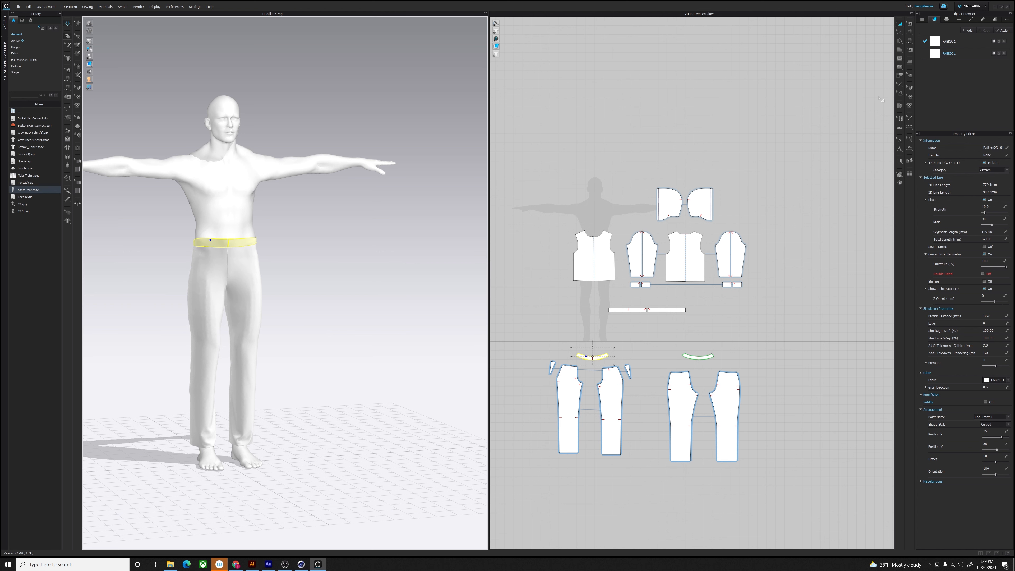
Step: Delete the knee-level outline points on all front and back pants leg pieces
click(899, 33)
scroll(611, 449, up, 3)
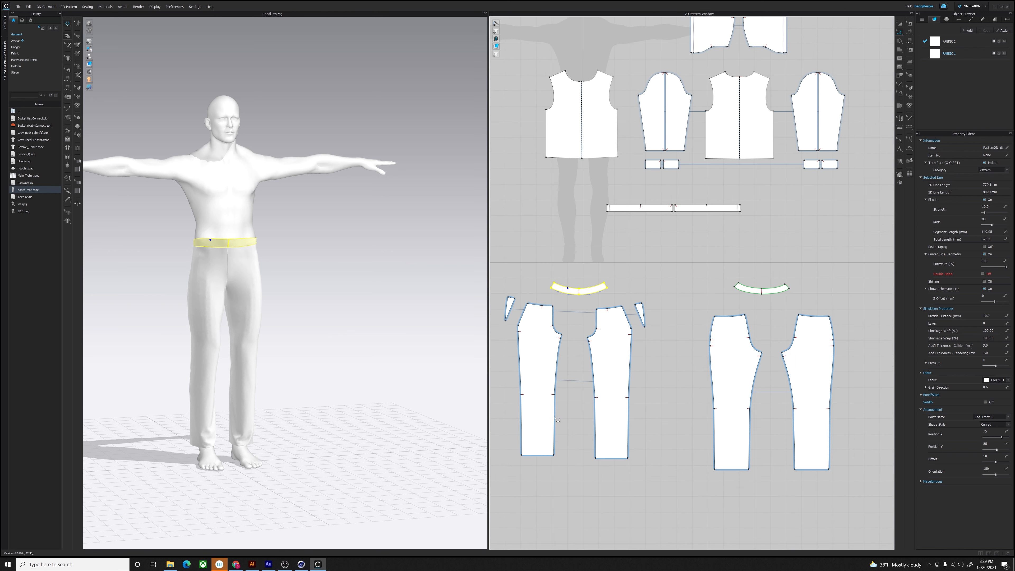
click(504, 381)
drag(834, 421, 845, 422)
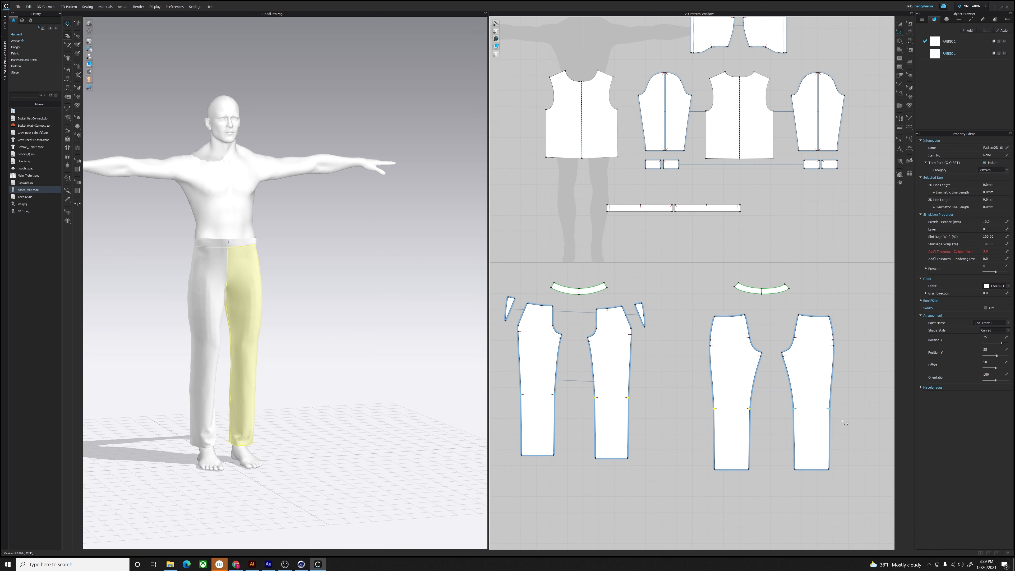
key(Delete)
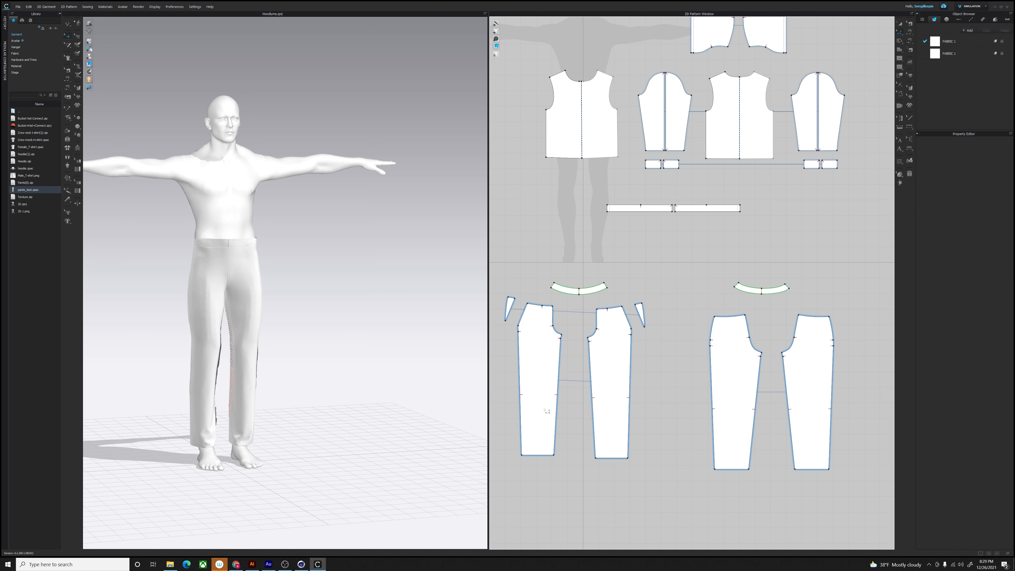
Step: Simulate the reshaped pants and pull the front and back leg fabric until both legs drape around the figure
click(67, 24)
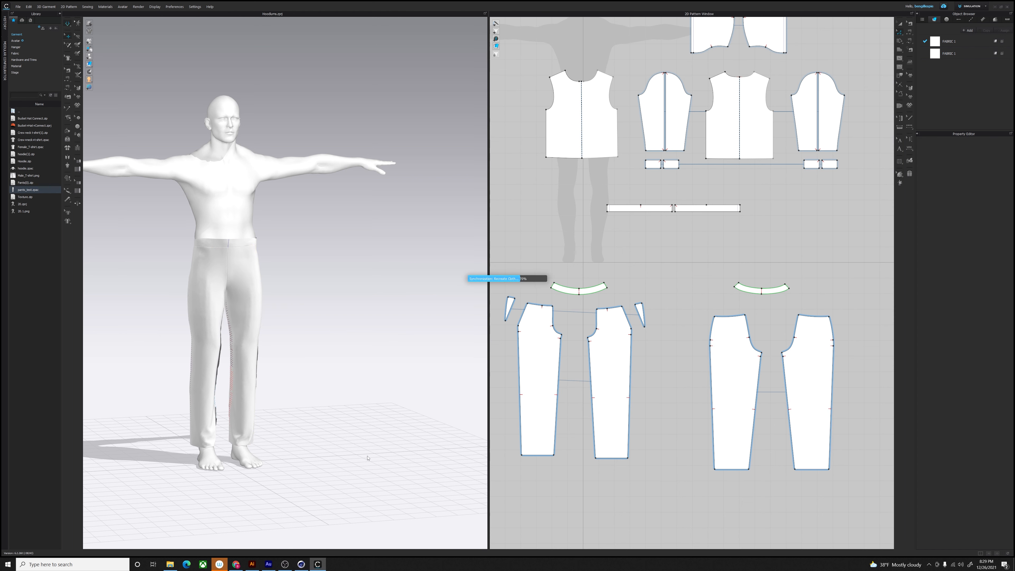
right_drag(225, 399, 195, 363)
right_drag(256, 394, 285, 396)
click(219, 375)
drag(208, 373, 309, 461)
click(241, 385)
drag(241, 386, 62, 478)
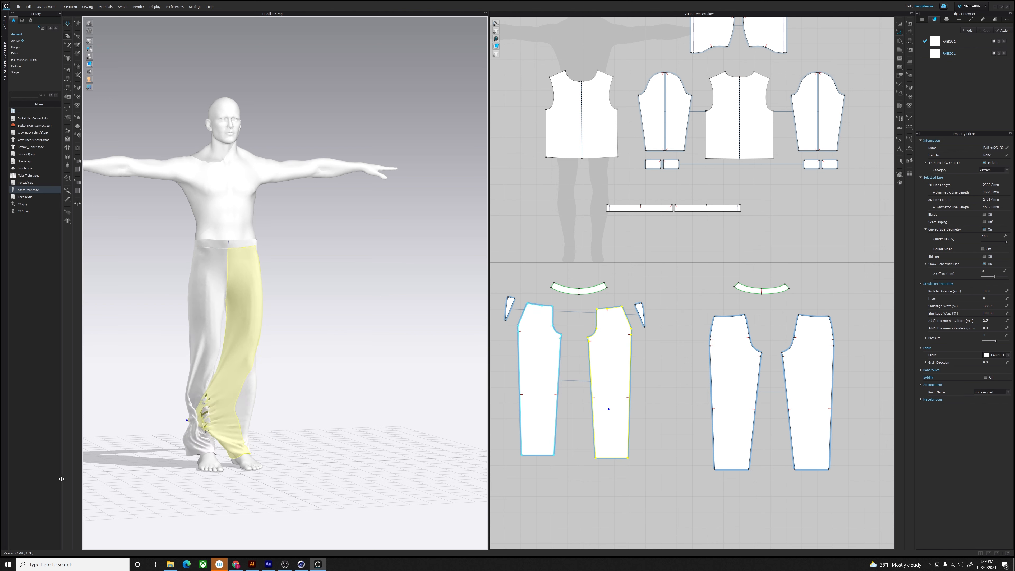
mouse_move(244, 399)
mouse_down()
mouse_move(278, 409)
mouse_move(253, 411)
mouse_up()
right_drag(356, 405, 340, 389)
drag(237, 407, 281, 468)
right_drag(225, 406, 245, 391)
scroll(247, 392, down, 3)
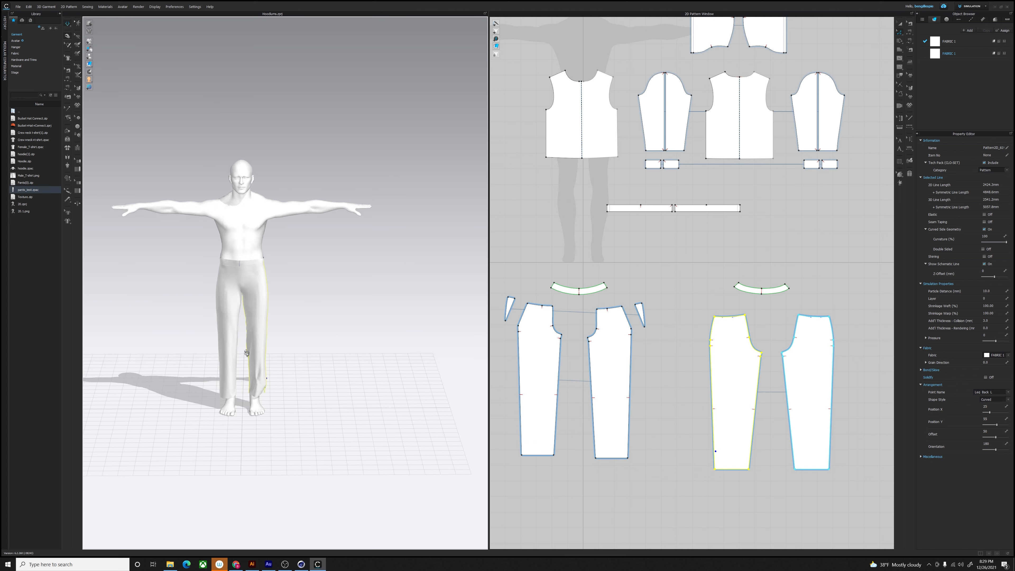
mouse_move(229, 266)
right_down()
mouse_move(239, 275)
mouse_move(237, 253)
right_up()
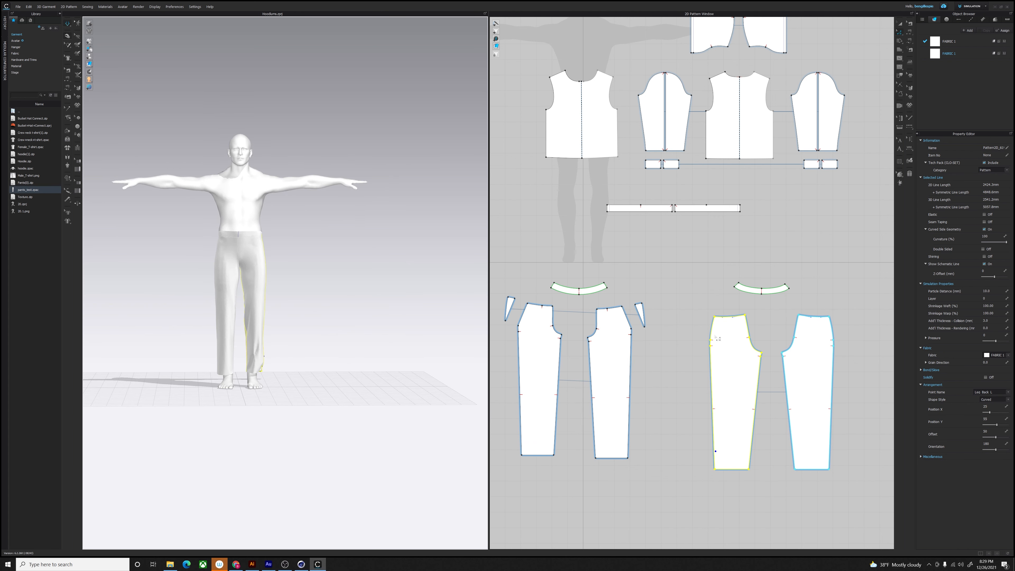
Step: Select all hoodie pattern pieces and show them in the 3D view again
scroll(804, 204, down, 3)
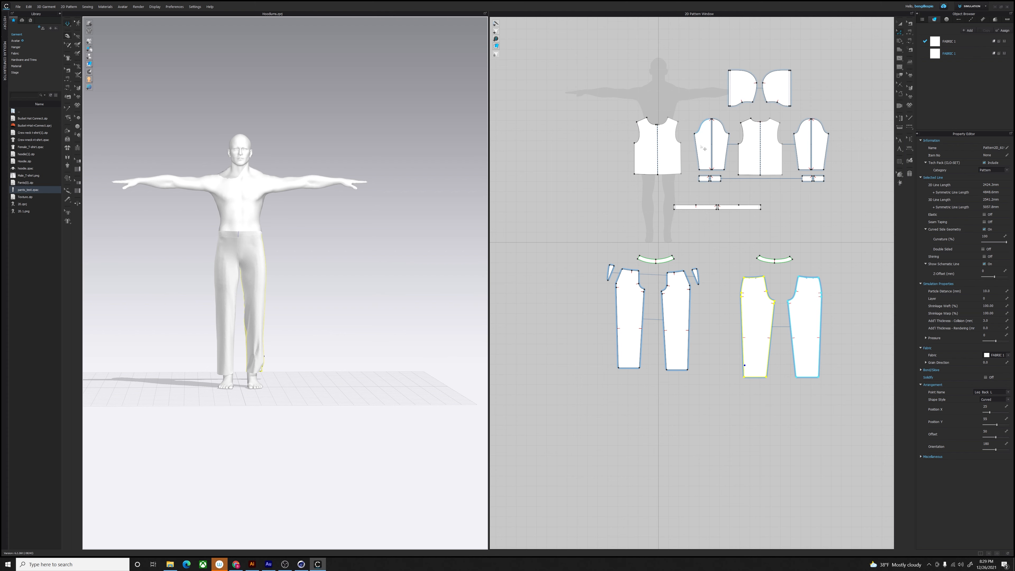
middle_drag(748, 159, 726, 197)
click(799, 118)
drag(594, 245, 594, 245)
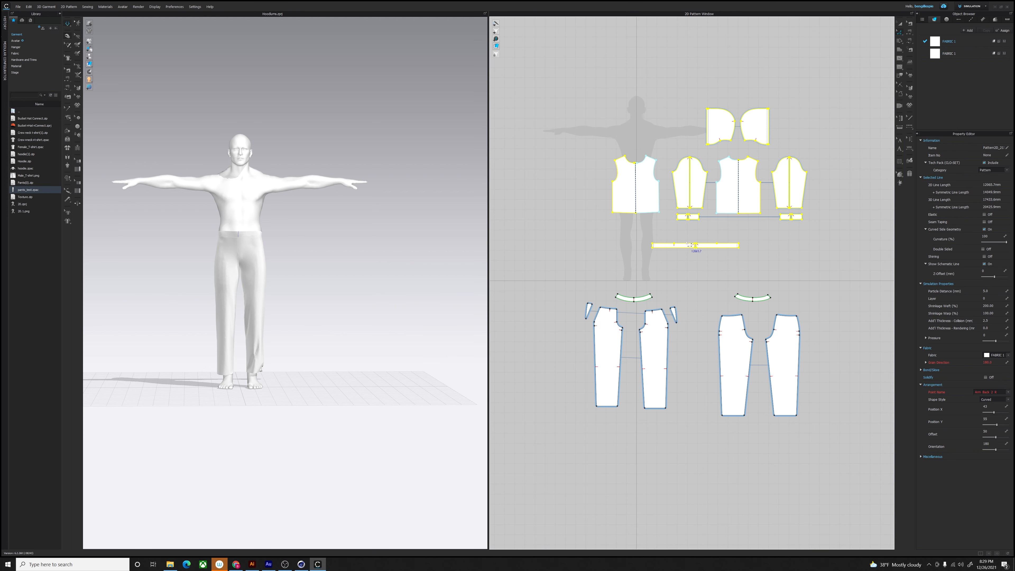
right_click(684, 245)
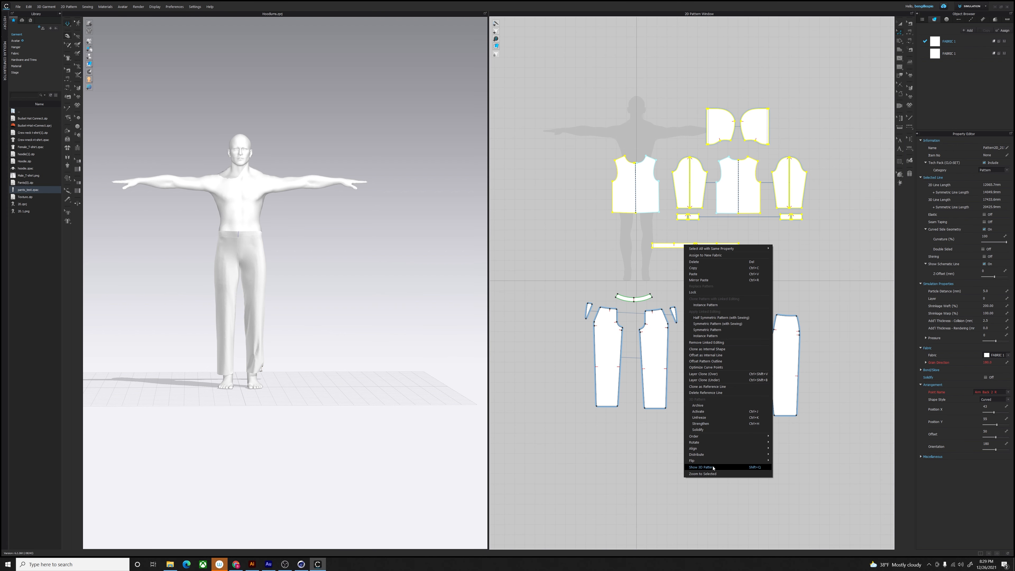
click(702, 466)
Step: Unfreeze the hoodie pattern pieces and deselect them
right_click(273, 217)
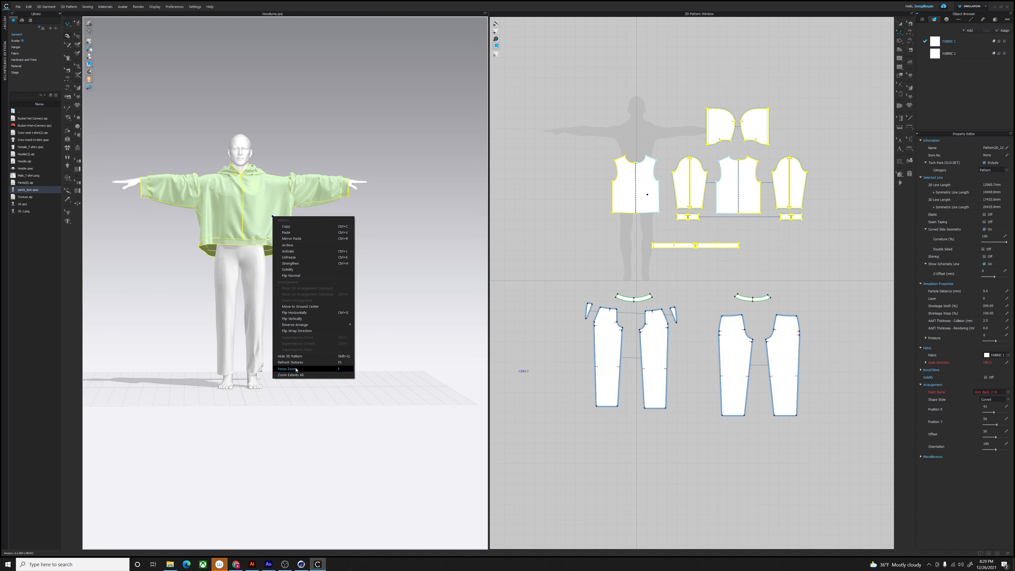
click(301, 257)
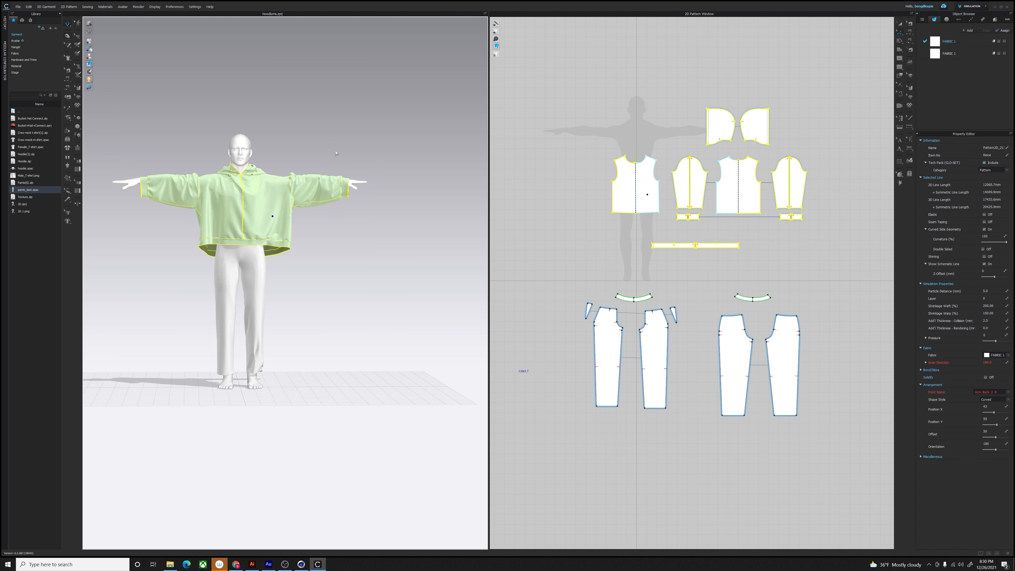
click(290, 150)
right_drag(358, 153, 26, 164)
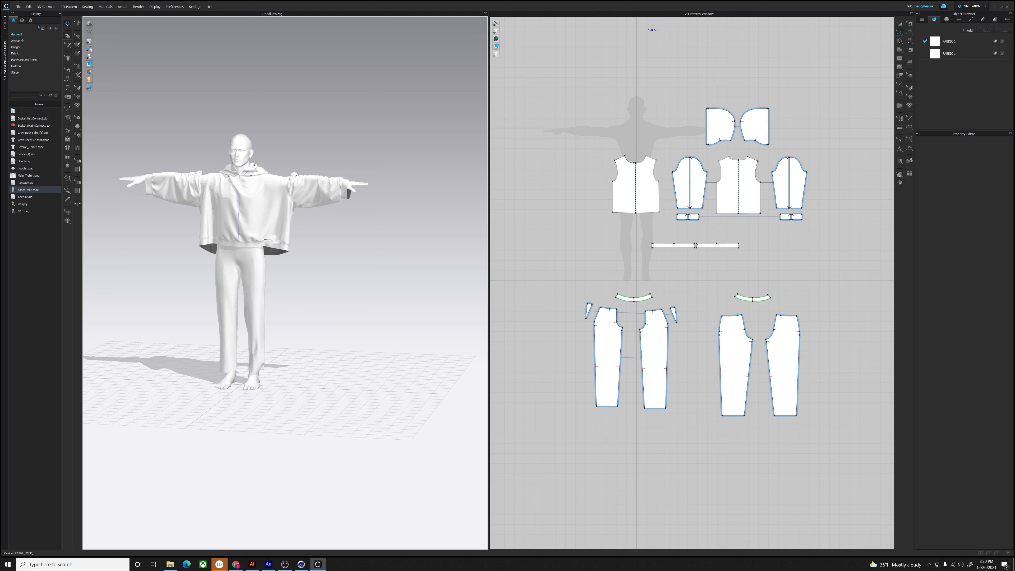
click(974, 11)
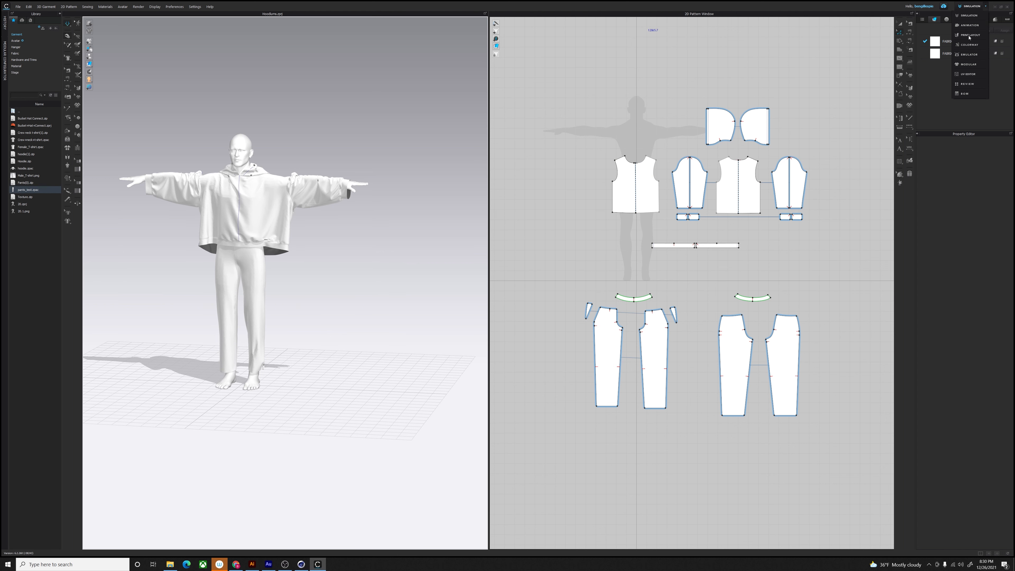
click(974, 10)
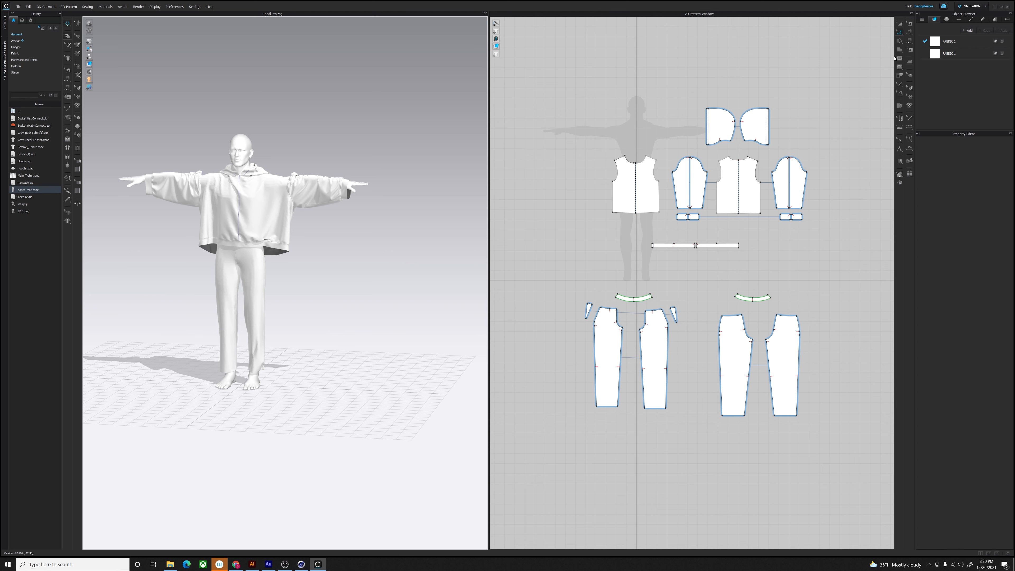
click(899, 50)
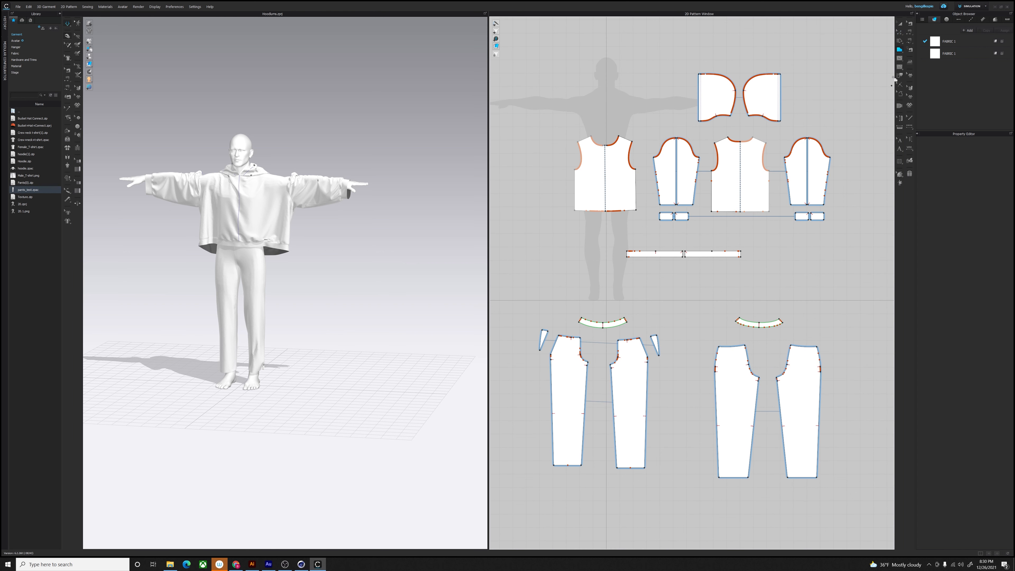
click(900, 41)
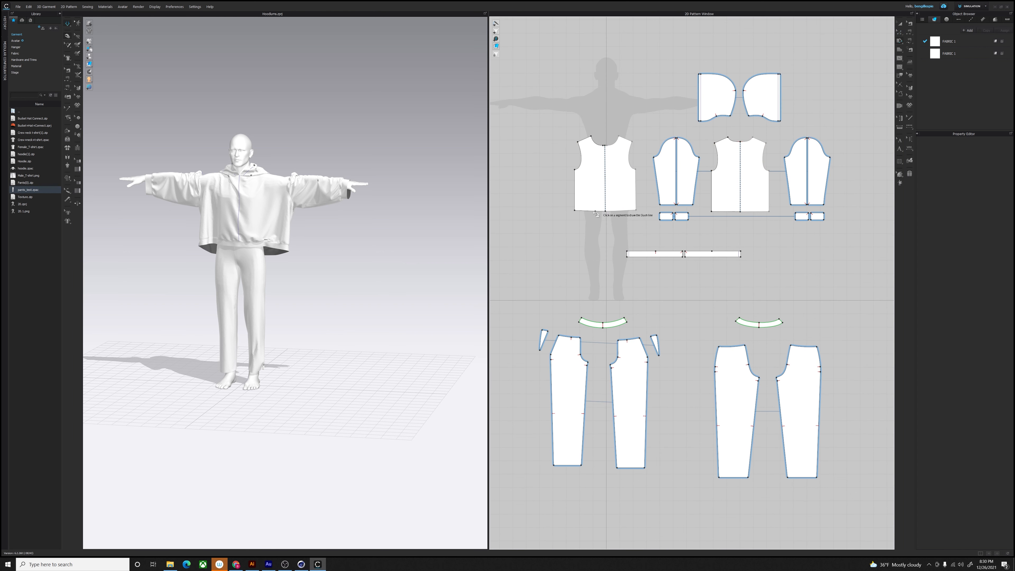
click(593, 211)
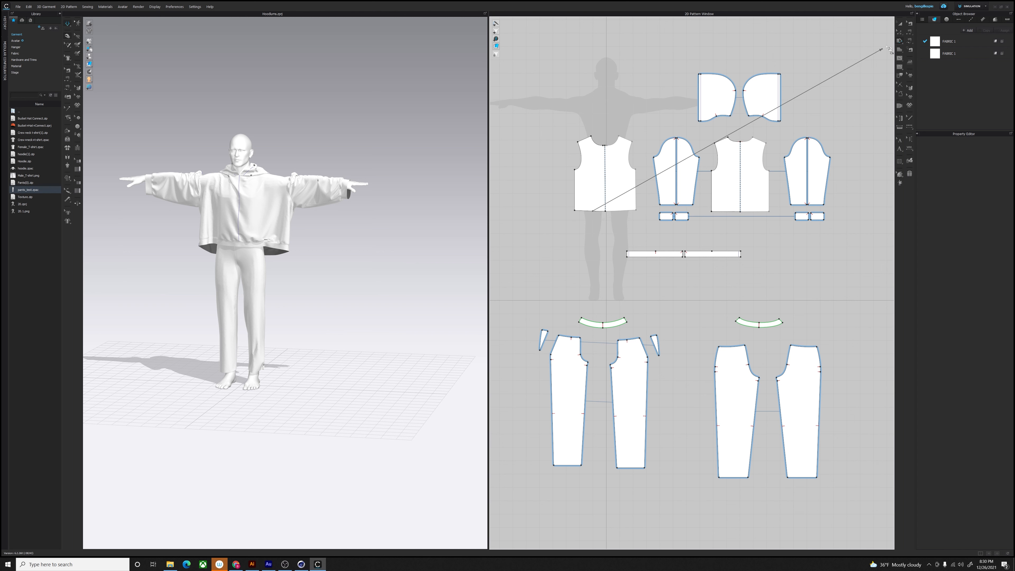
click(899, 32)
Step: Offset the hem of the hoodie's front body as 3 internal lines spaced 150 mm apart
right_click(588, 212)
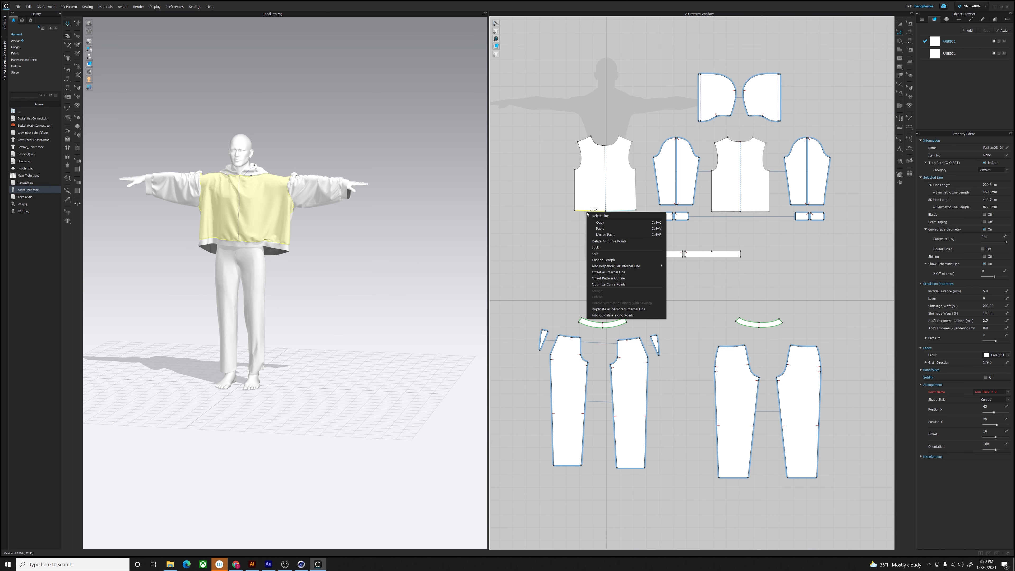
click(618, 272)
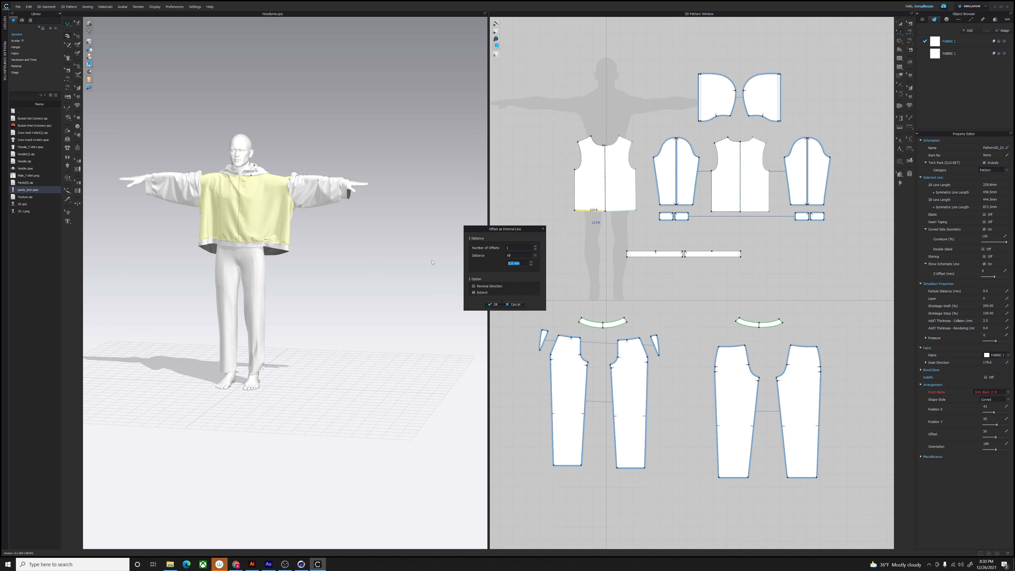
text(200)
click(510, 264)
text(150)
click(496, 305)
Step: Offset the hem of the hoodie's back body as 3 internal lines with the same 150 mm spacing
click(730, 212)
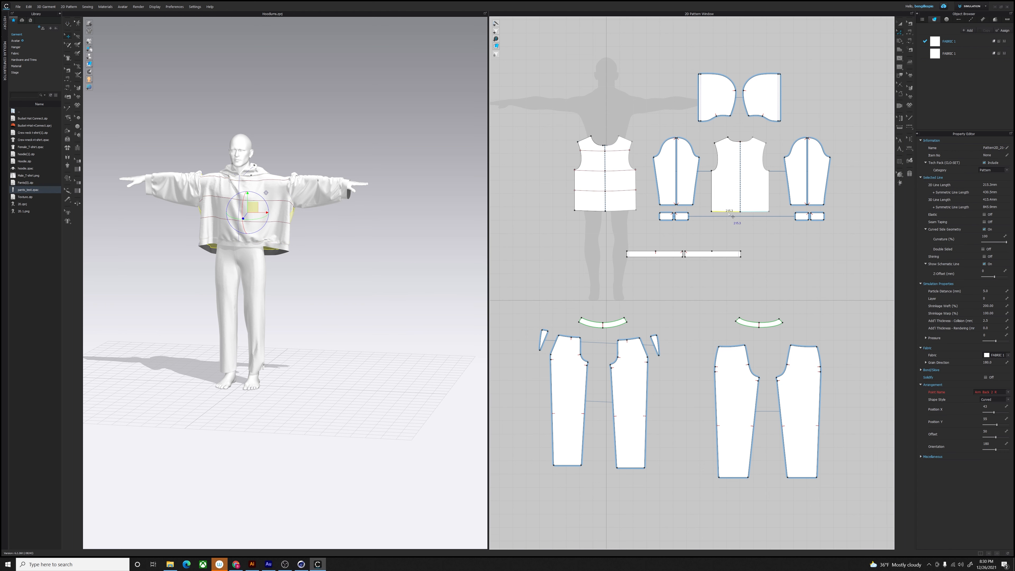
right_click(730, 211)
click(756, 274)
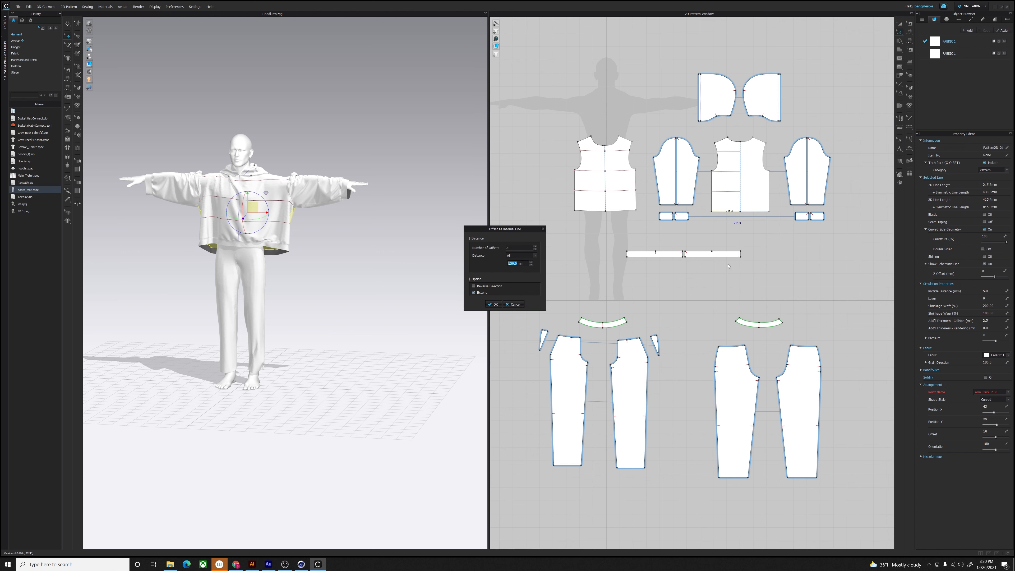
click(496, 305)
Step: Select the cuff-end edge of the hoodie sleeve piece between the two body pieces
click(672, 205)
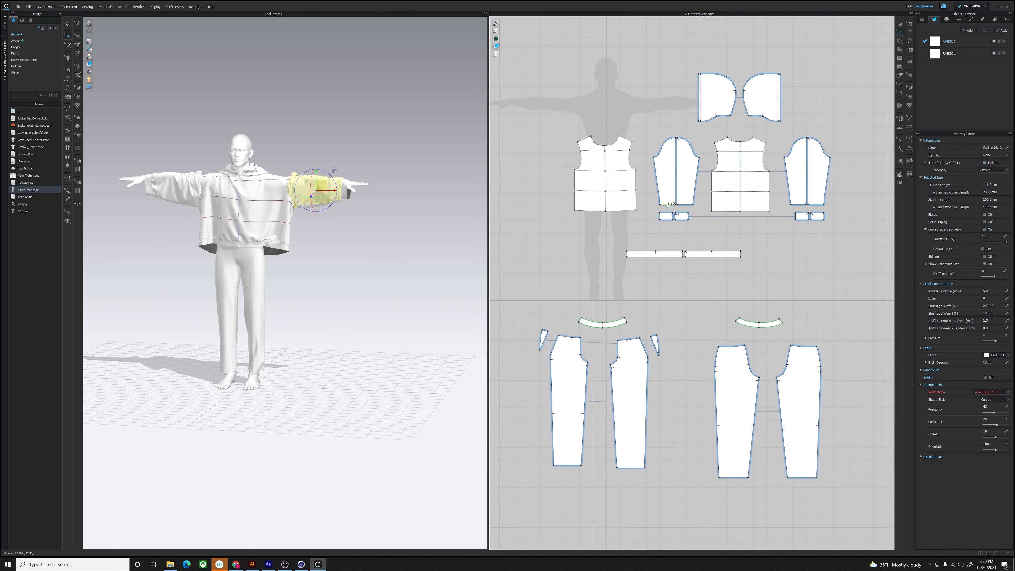
Step: Offset both halves of the hem on the sleeve between the two body panels as internal lines, using 3 offsets each
right_click(668, 204)
click(686, 258)
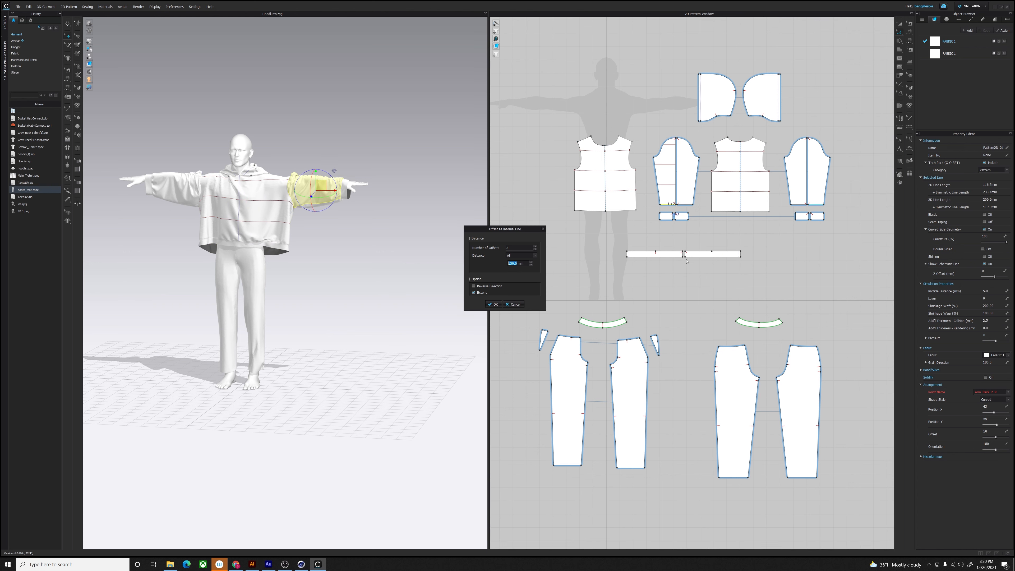
click(494, 304)
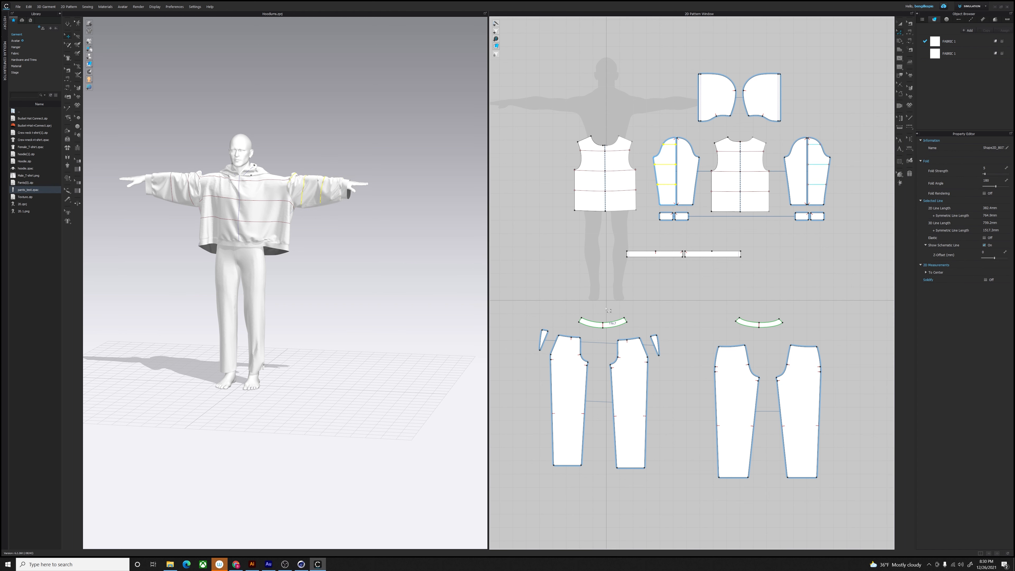
click(683, 205)
right_click(683, 204)
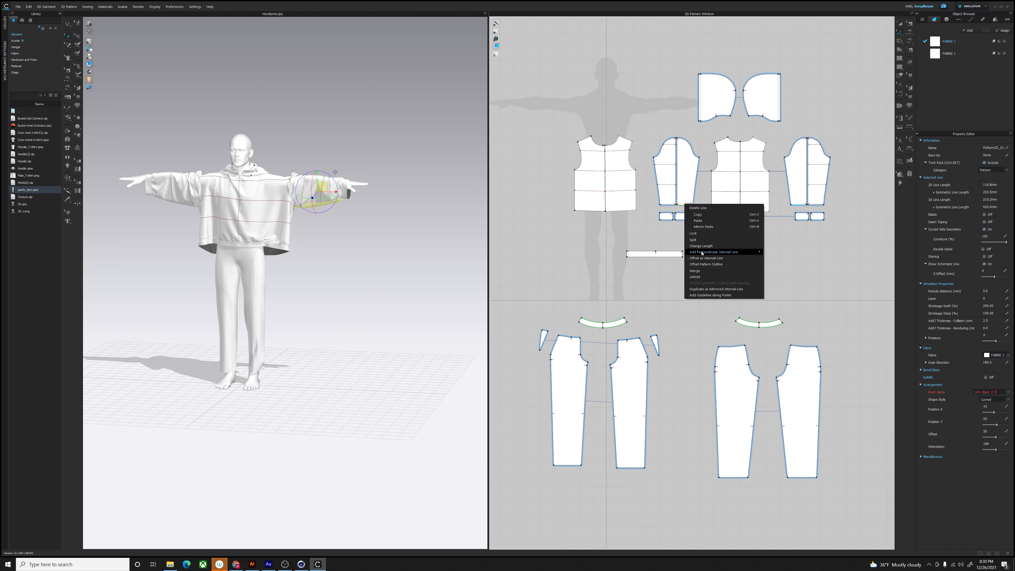
click(704, 260)
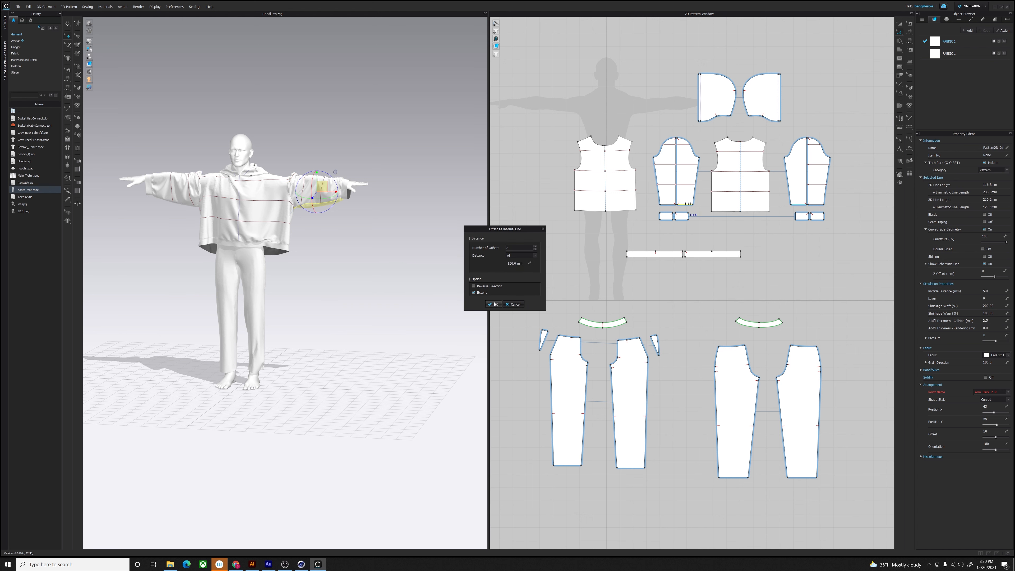
click(493, 305)
Step: Offset the front trouser leg's hem as internal lines, raising the number of offsets to 6
click(571, 465)
right_click(570, 466)
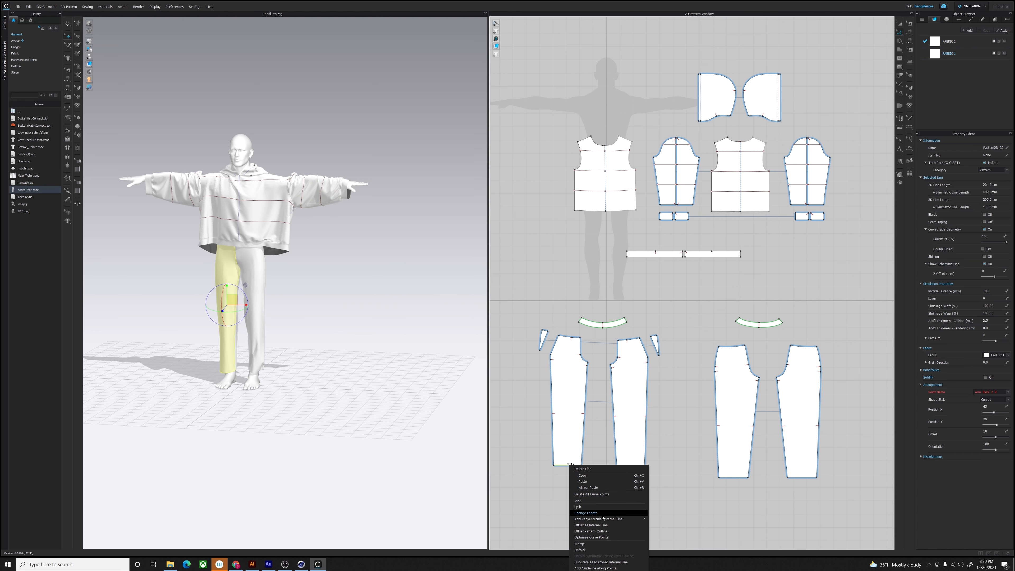
click(601, 525)
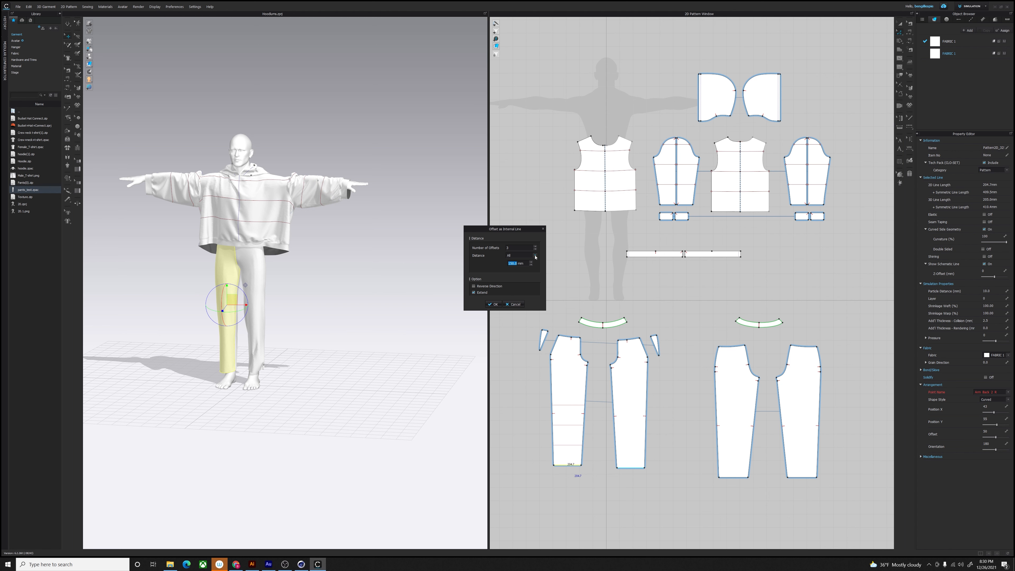
click(536, 247)
click(535, 247)
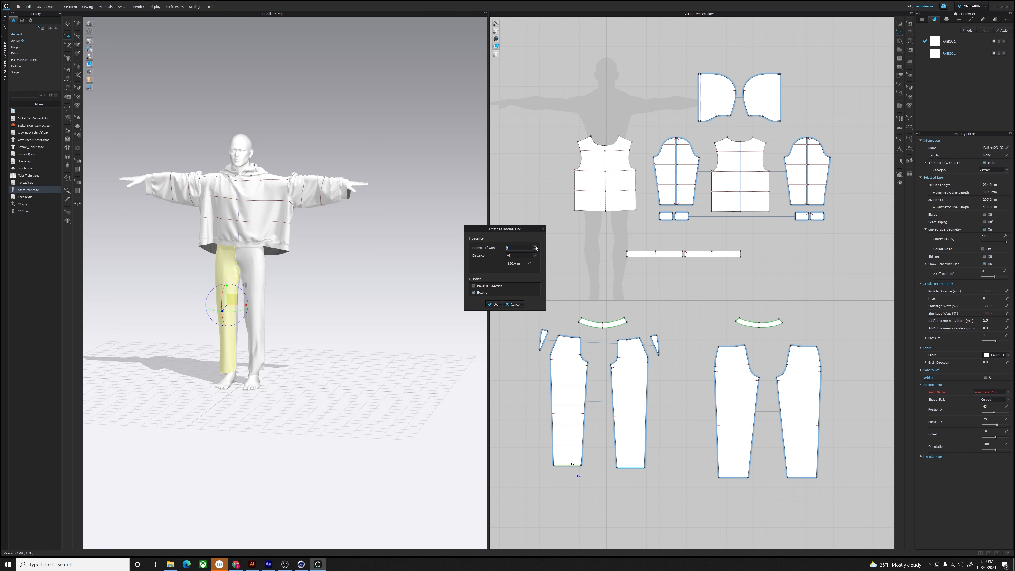
click(494, 304)
Step: Offset the back trouser leg's hem as internal lines with 6 offsets
click(743, 477)
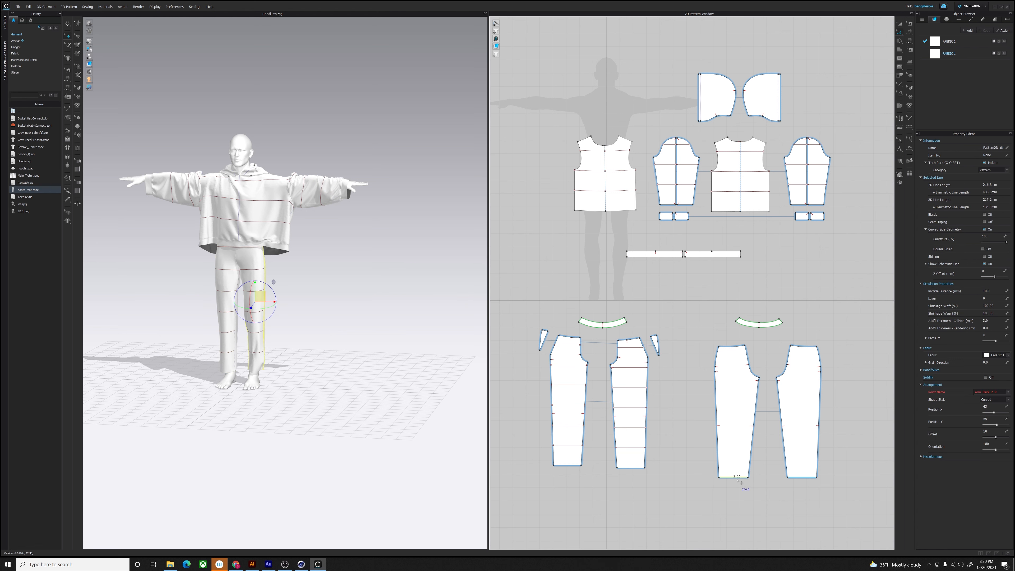
right_click(745, 477)
click(765, 433)
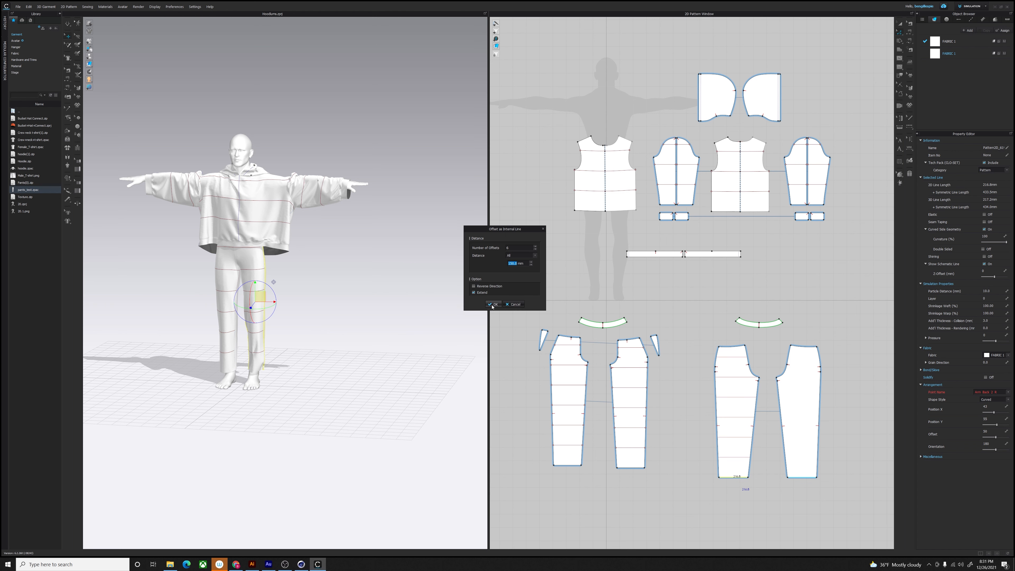
click(493, 305)
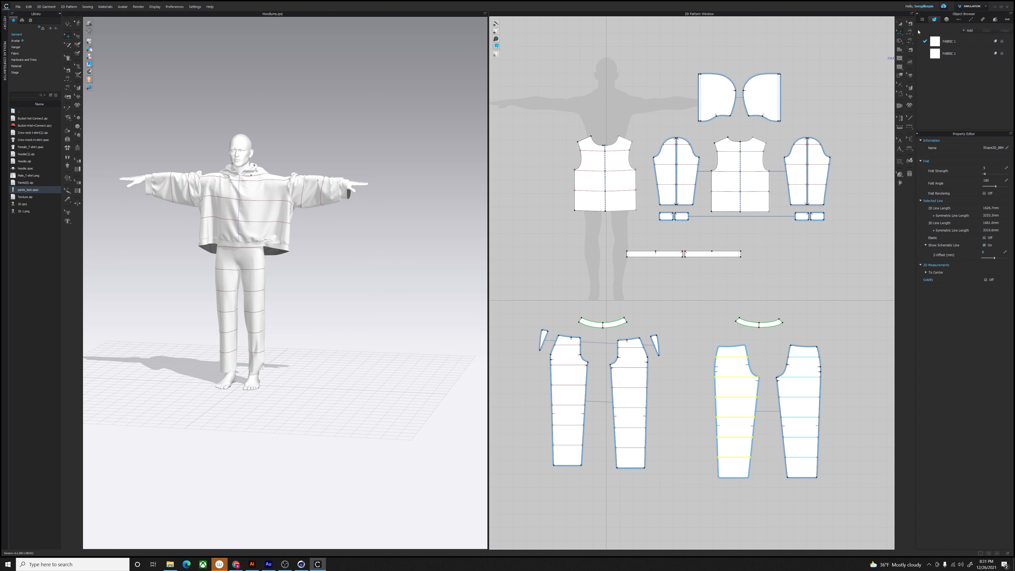
Step: Switch to the pattern transform tool, select a hood panel on the avatar, and start the garment simulation
click(899, 23)
middle_drag(658, 181, 633, 199)
scroll(632, 200, down, 4)
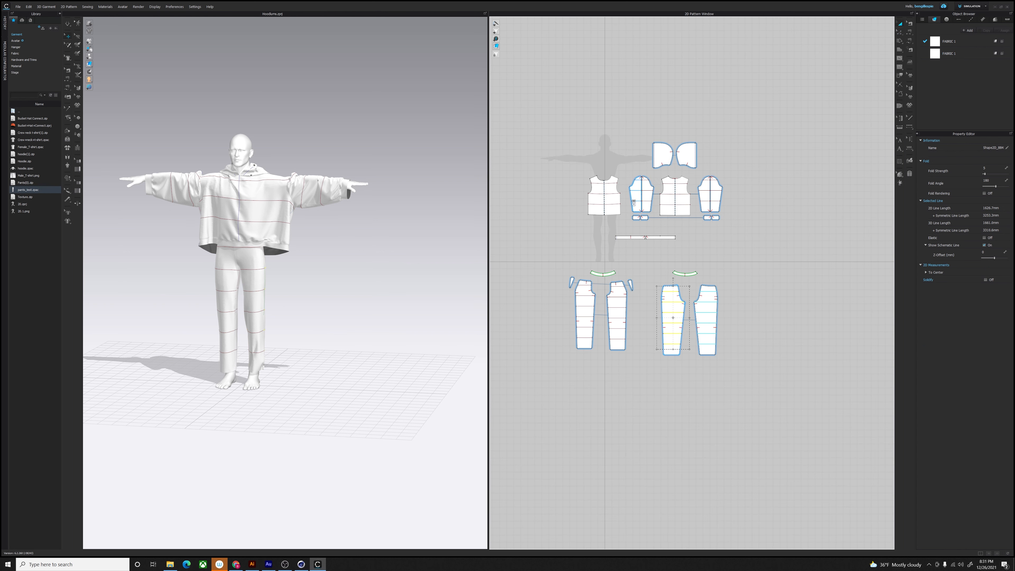
right_drag(235, 180, 281, 191)
click(285, 186)
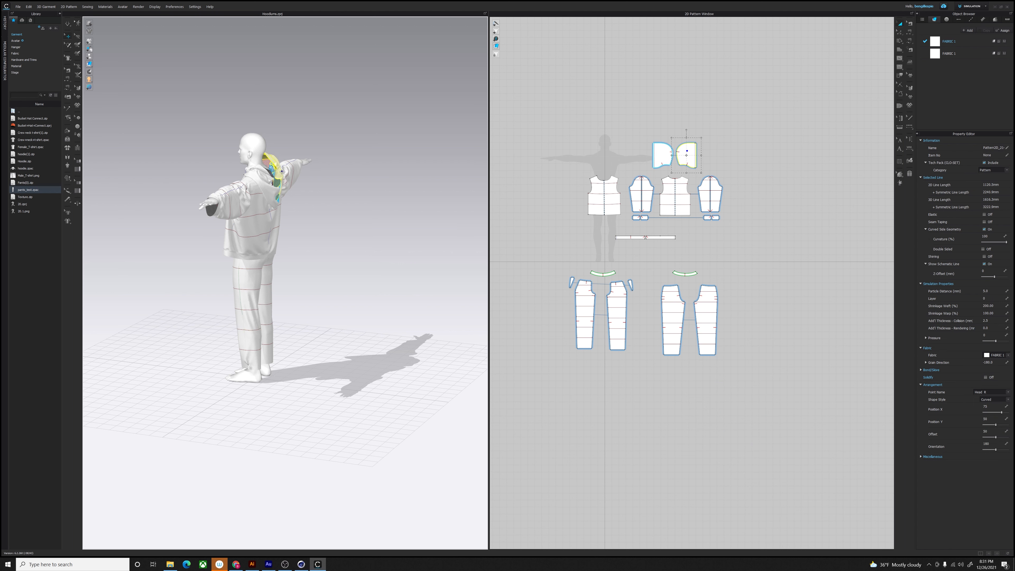
click(67, 24)
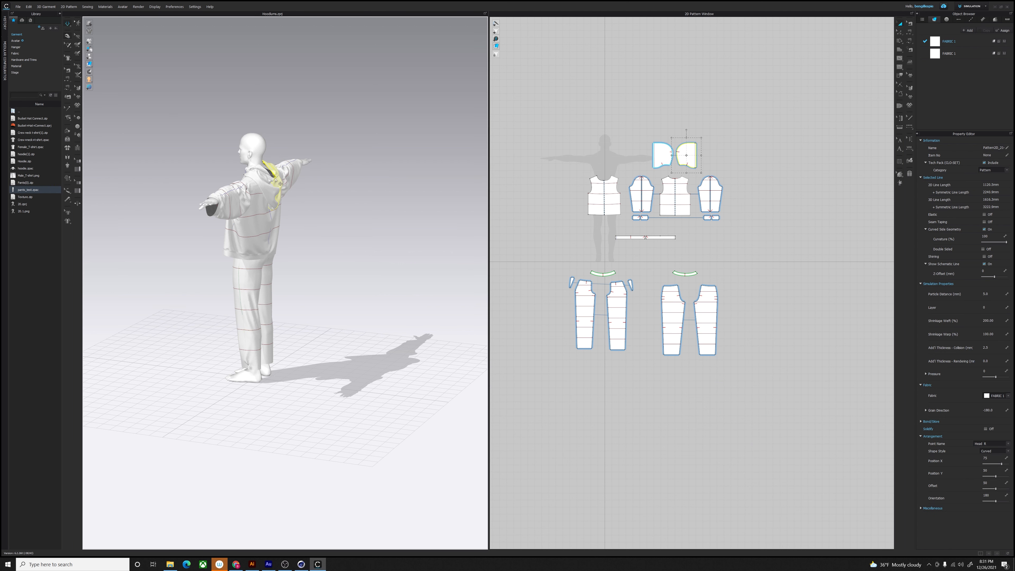
click(370, 204)
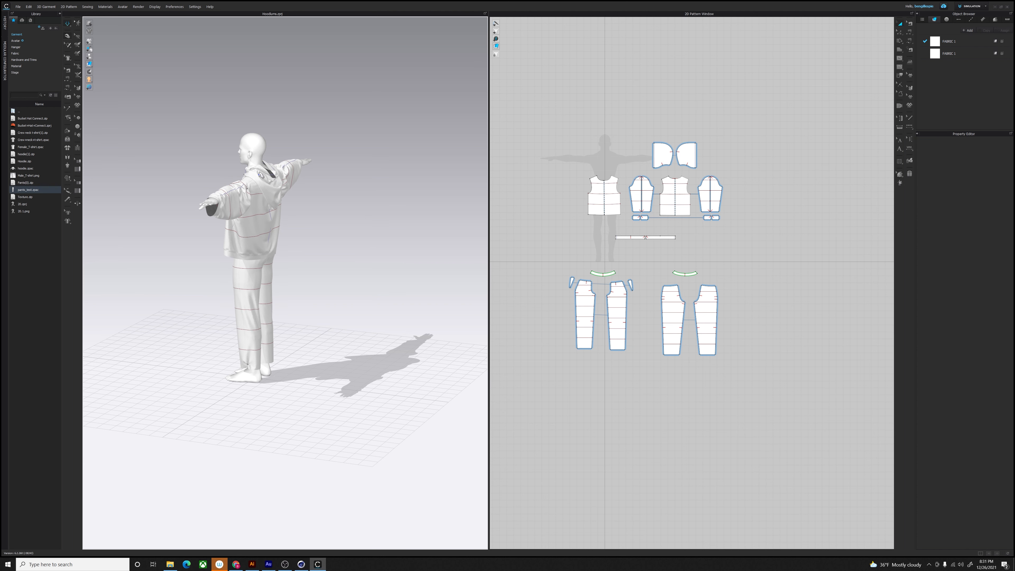
Step: Pull the hood up from the back and over the avatar's head during simulation
scroll(261, 174, up, 3)
click(273, 159)
drag(276, 131, 204, 68)
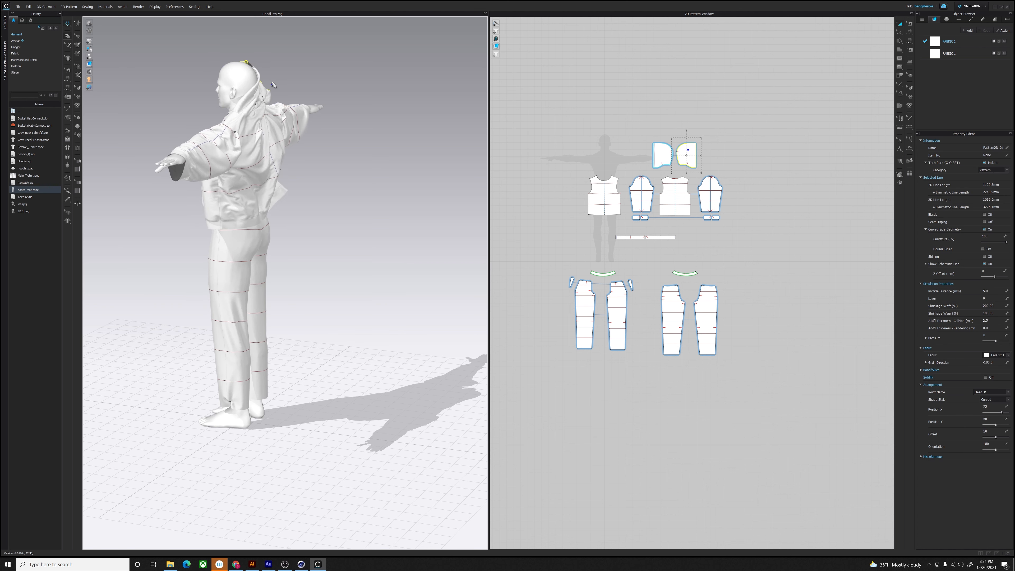
drag(256, 98, 192, 74)
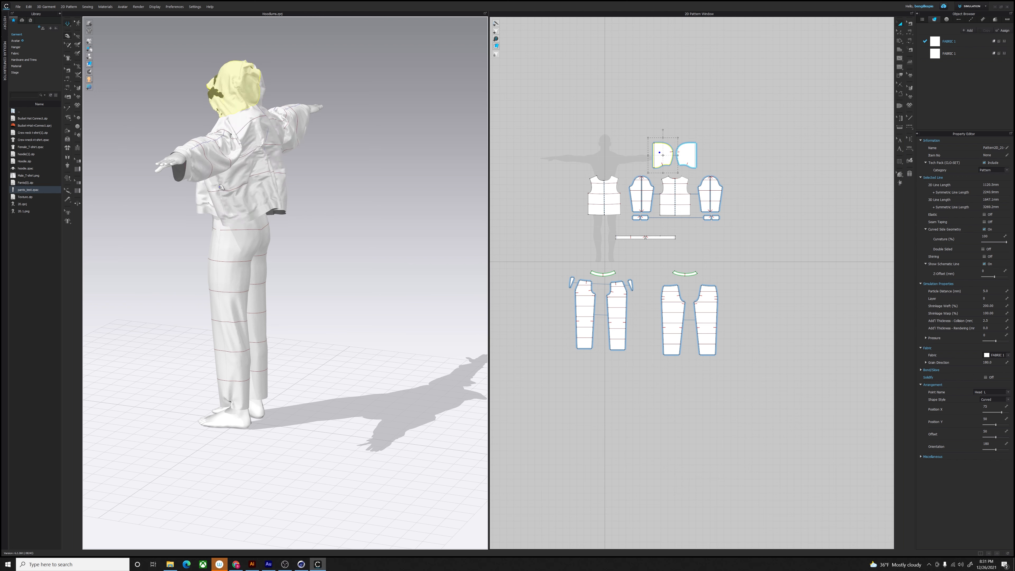
Step: Tug the hoodie's front body and both hood panels forward and down to settle the hood over the head
right_drag(181, 145, 267, 133)
click(267, 132)
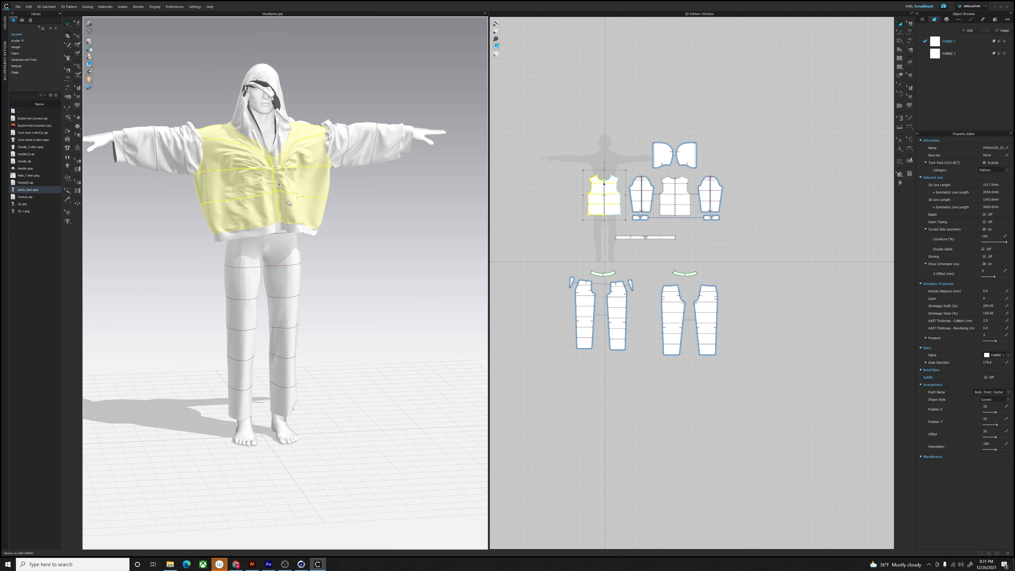
click(270, 118)
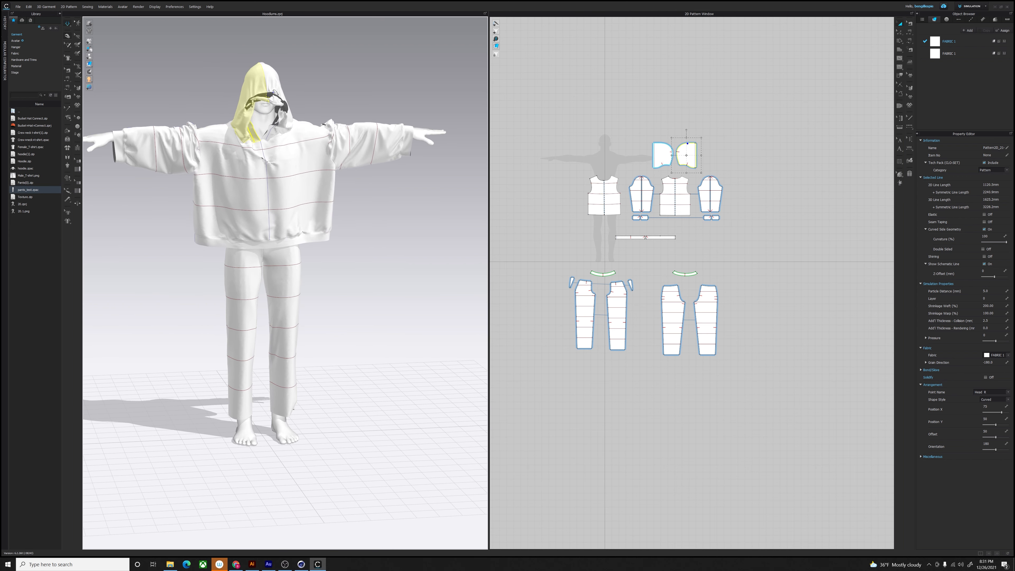
click(280, 96)
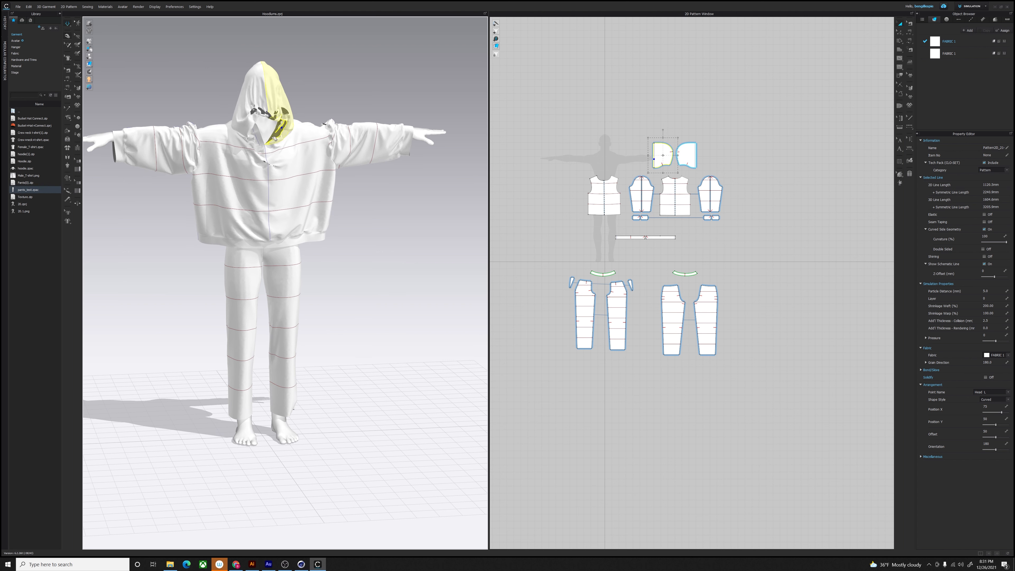
click(258, 65)
click(258, 108)
drag(260, 89, 271, 133)
click(284, 133)
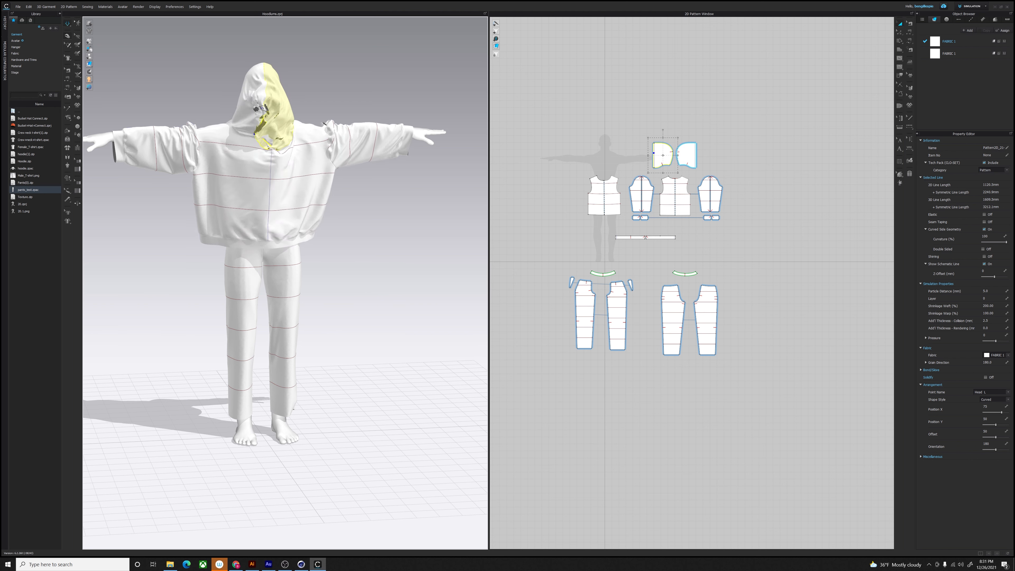
click(263, 107)
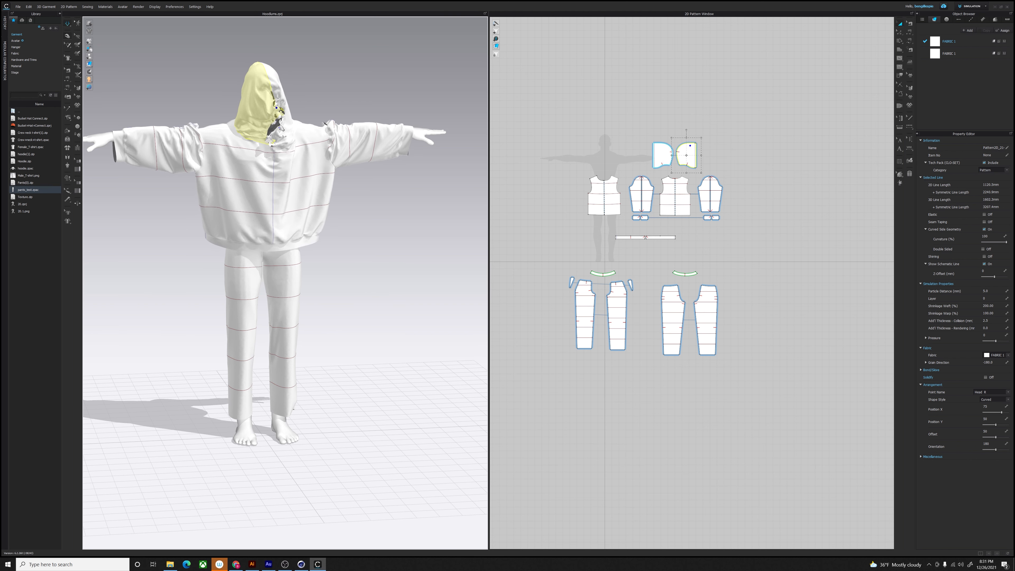
Step: Pull the hood up and clear of the avatar's face from the side, and tug the hoodie's front body into place
middle_drag(276, 99, 329, 131)
right_drag(325, 132, 313, 126)
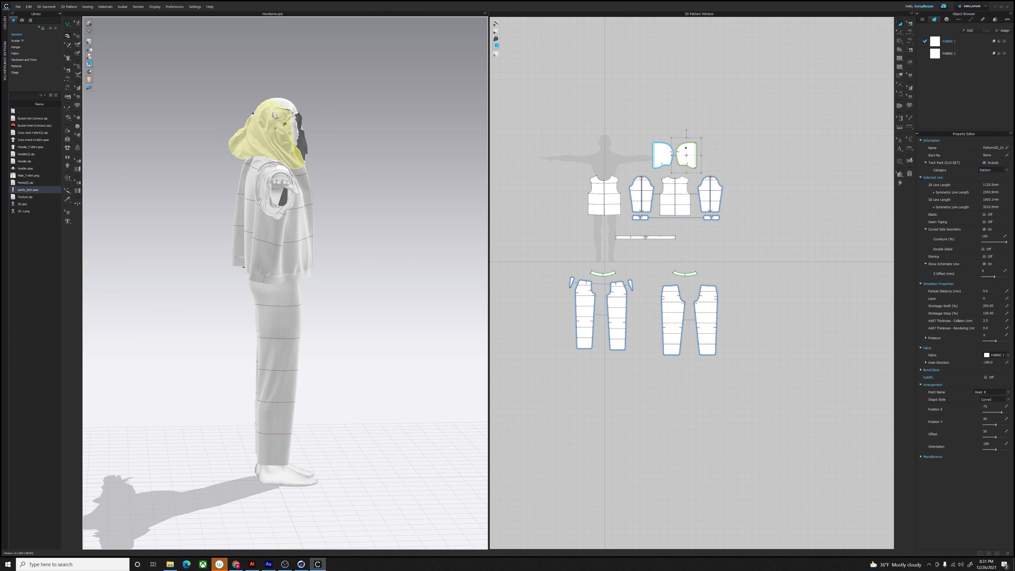
click(293, 83)
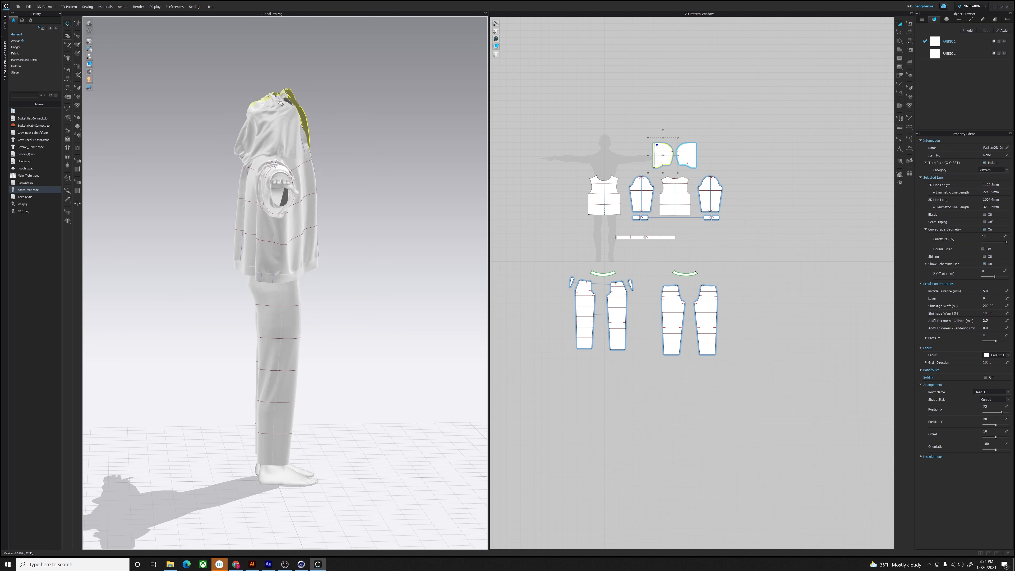
drag(281, 104, 304, 94)
right_drag(358, 203, 310, 197)
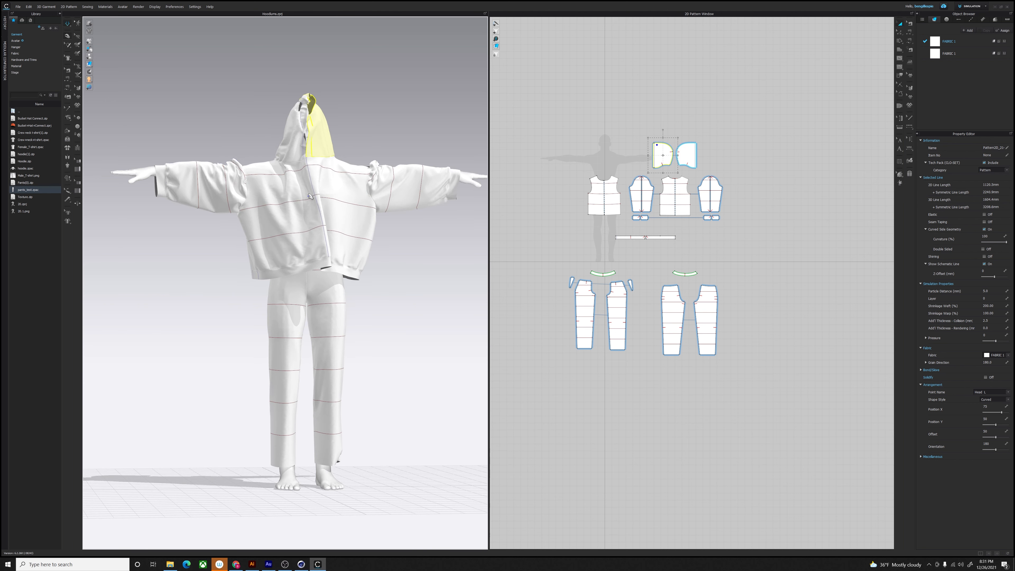
click(306, 191)
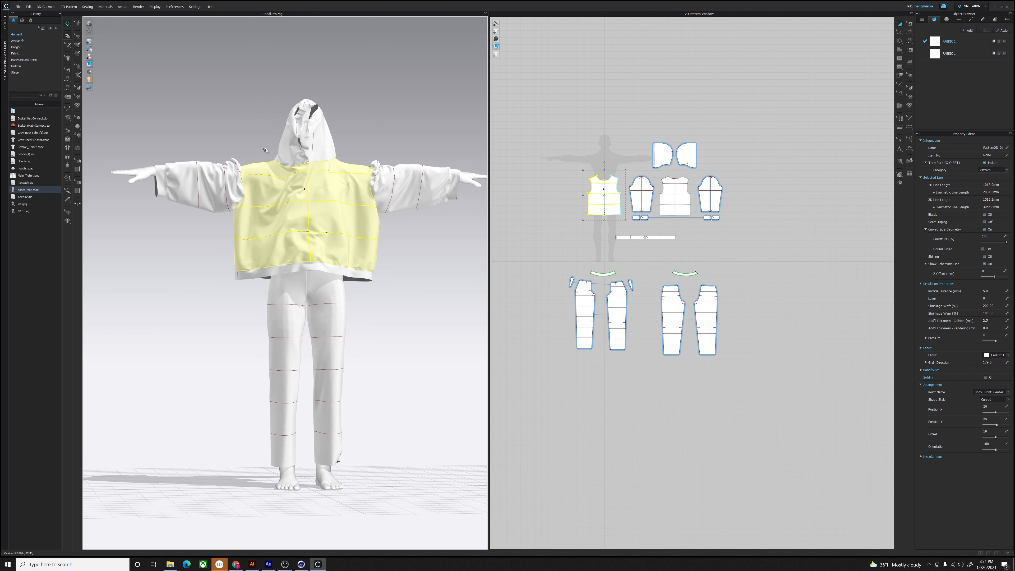
Step: Select both hood panels and set their Shrinkage Weft to 100%
scroll(295, 192, down, 3)
right_drag(295, 171, 357, 164)
scroll(444, 149, up, 4)
click(720, 138)
drag(720, 137, 642, 172)
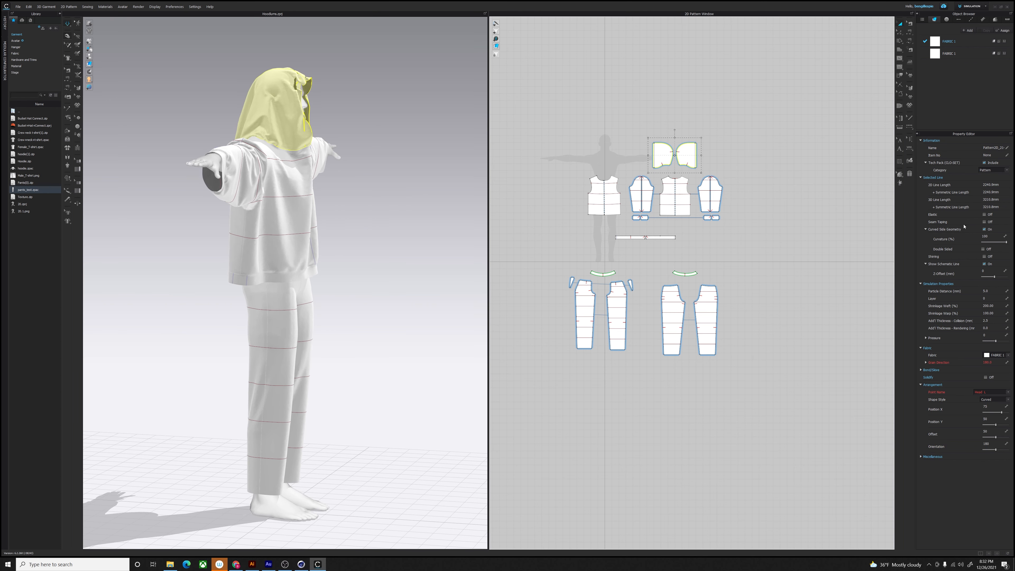
double_click(987, 306)
text(150)
key(Return)
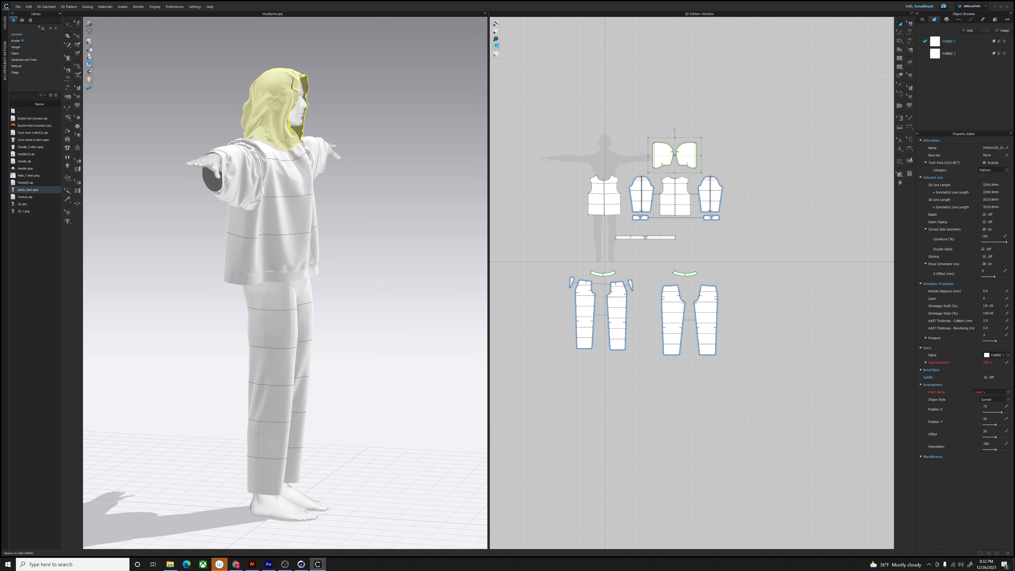
Step: Create an over Layer Clone of the hood, body, sleeve and cuff patterns, placing the copies beside the originals
right_drag(324, 120, 328, 96)
scroll(335, 221, down, 1)
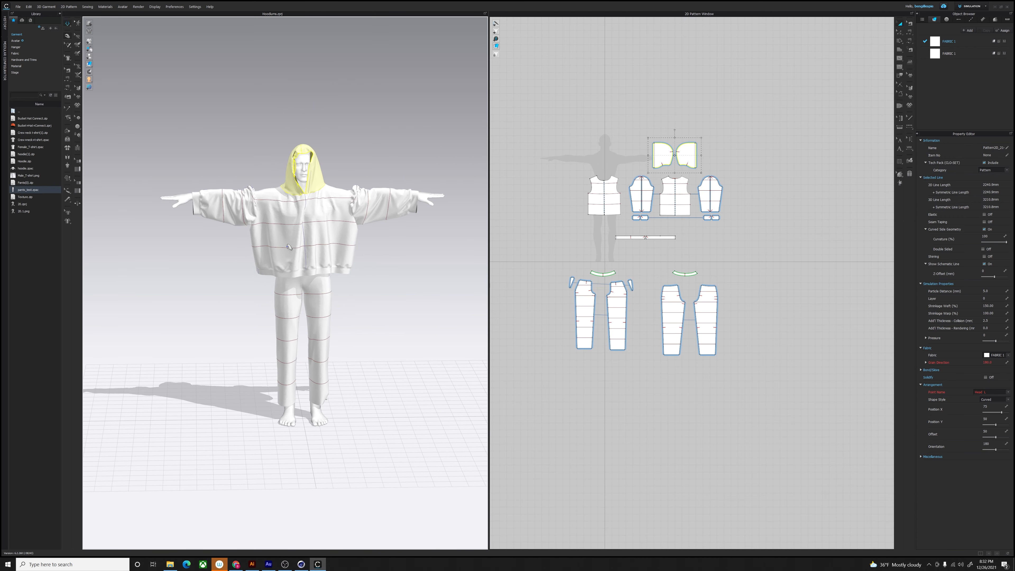
scroll(288, 220, down, 1)
scroll(282, 219, down, 1)
drag(756, 114, 578, 222)
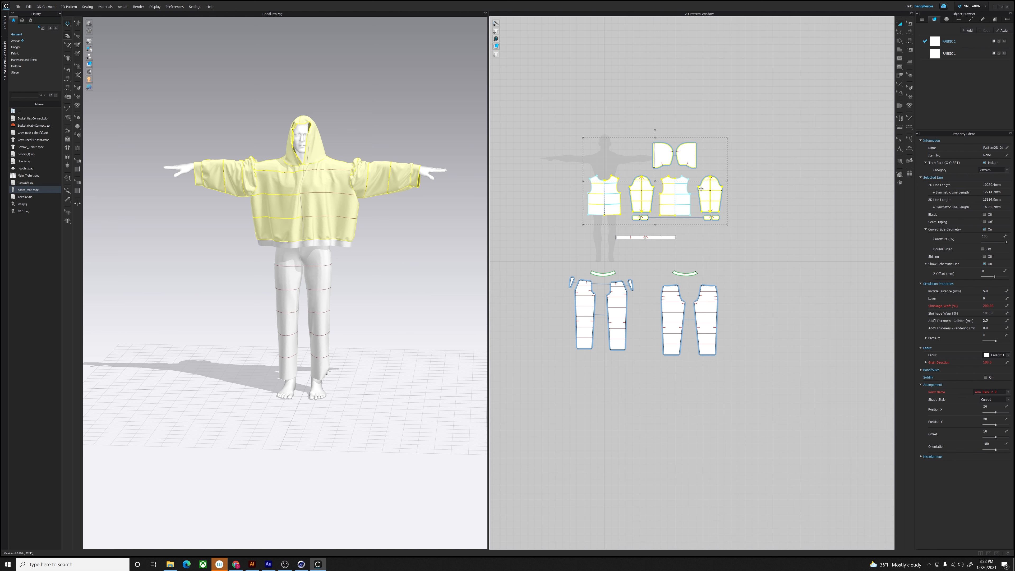
right_click(683, 199)
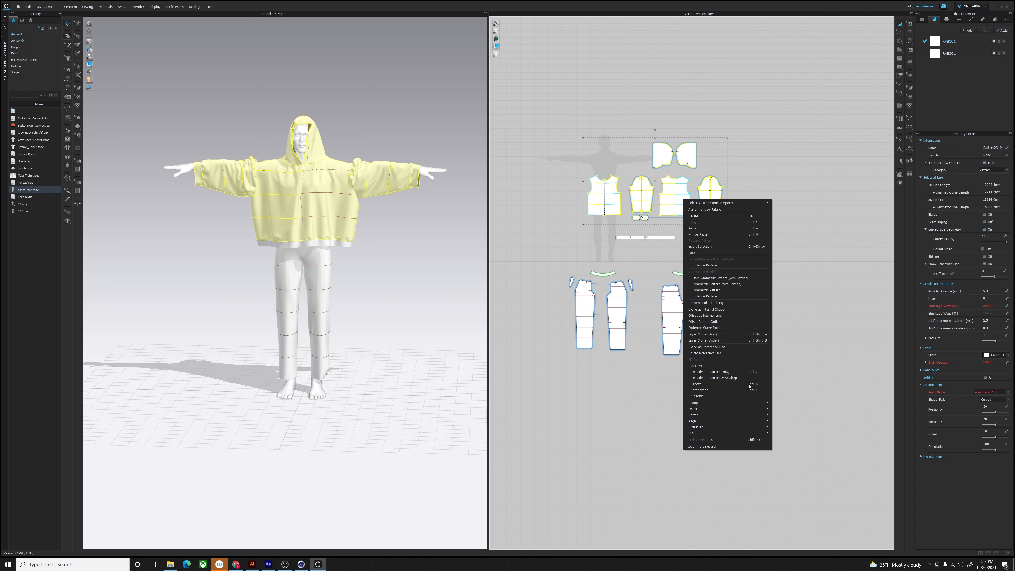
click(715, 334)
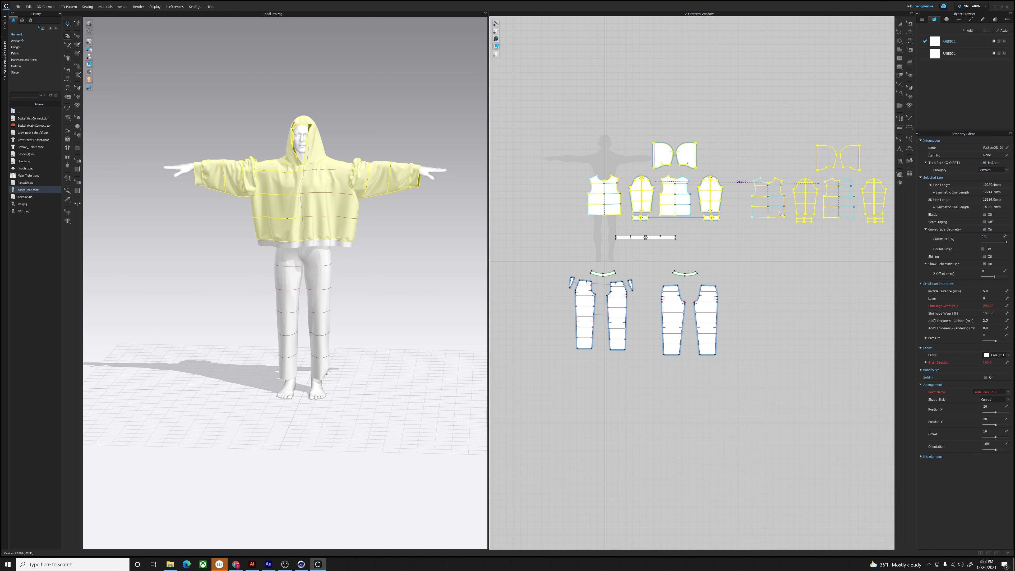
click(776, 214)
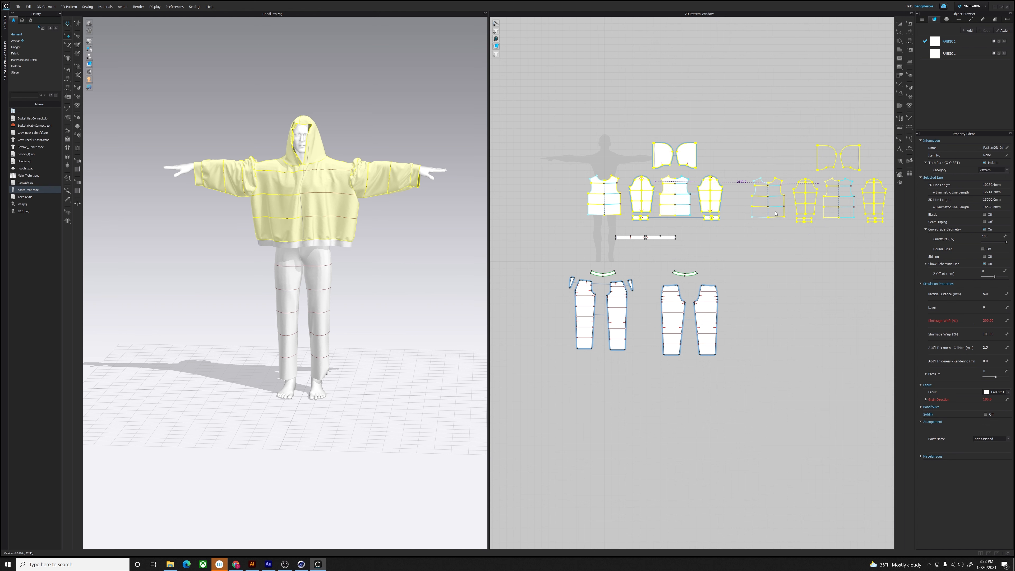
click(763, 246)
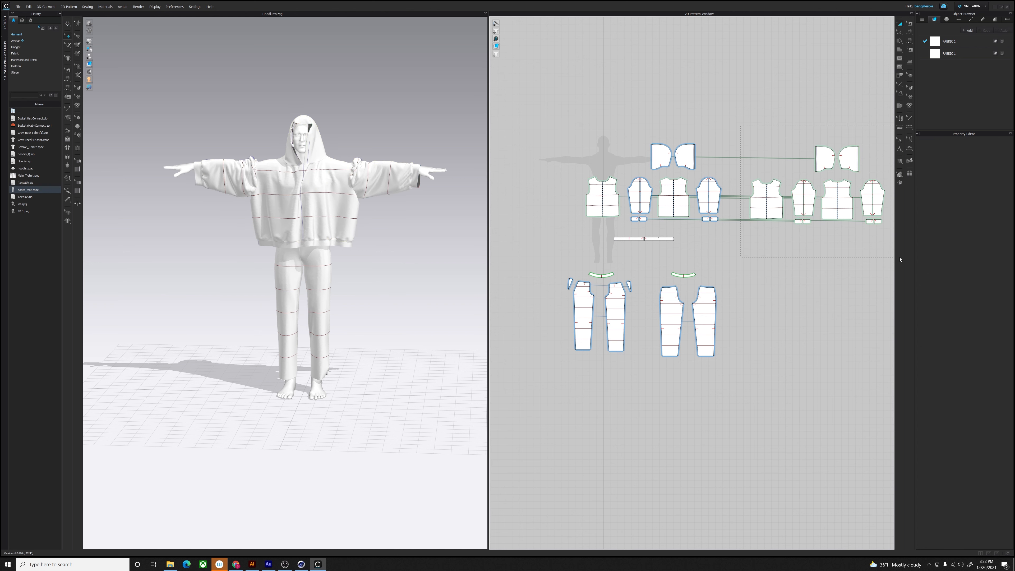
Step: Select the cloned hood, body, sleeve and cuff patterns, set their Pressure to 60, and simulate the hoodie
drag(900, 259, 911, 266)
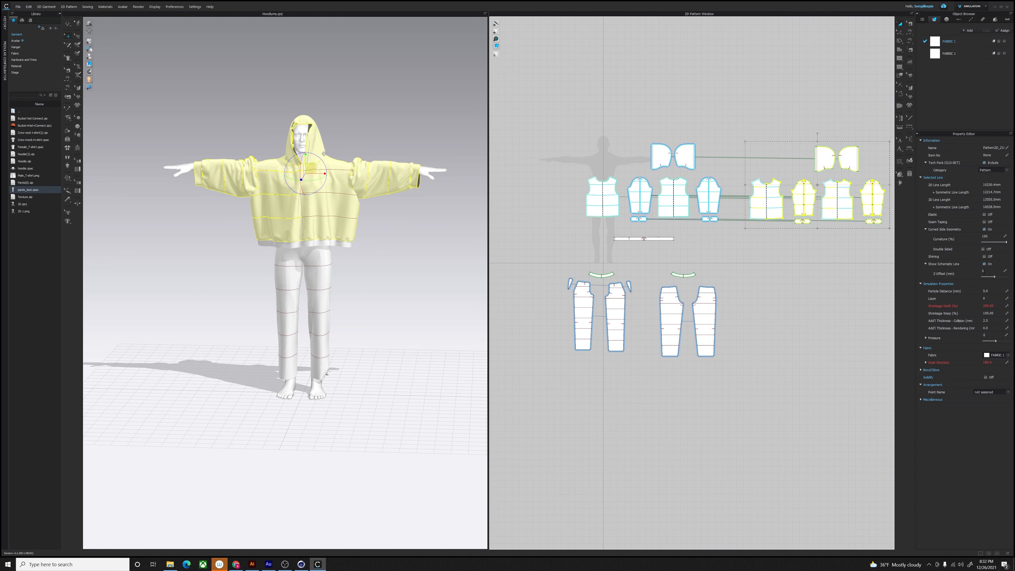
click(987, 335)
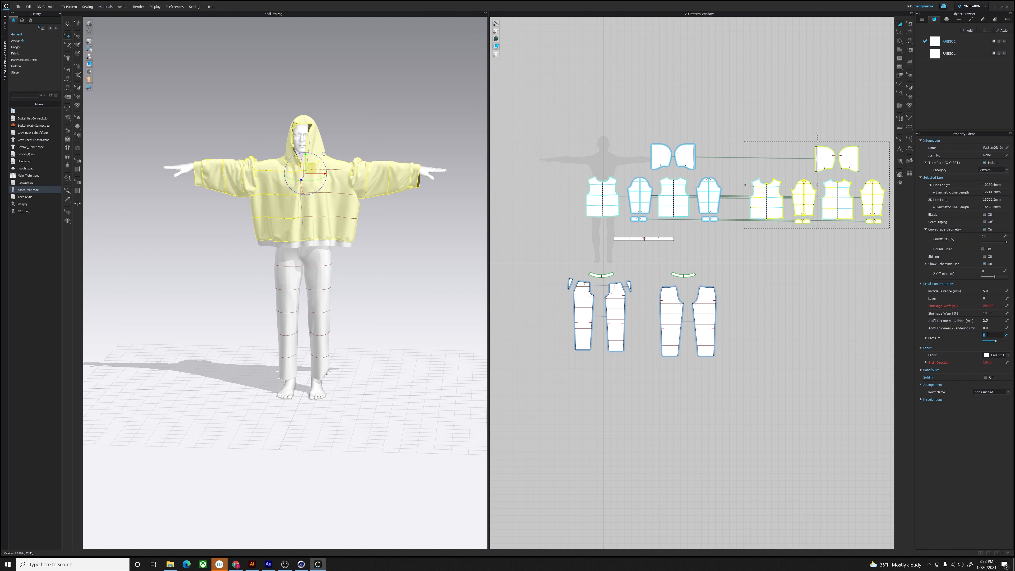
key(Return)
click(67, 26)
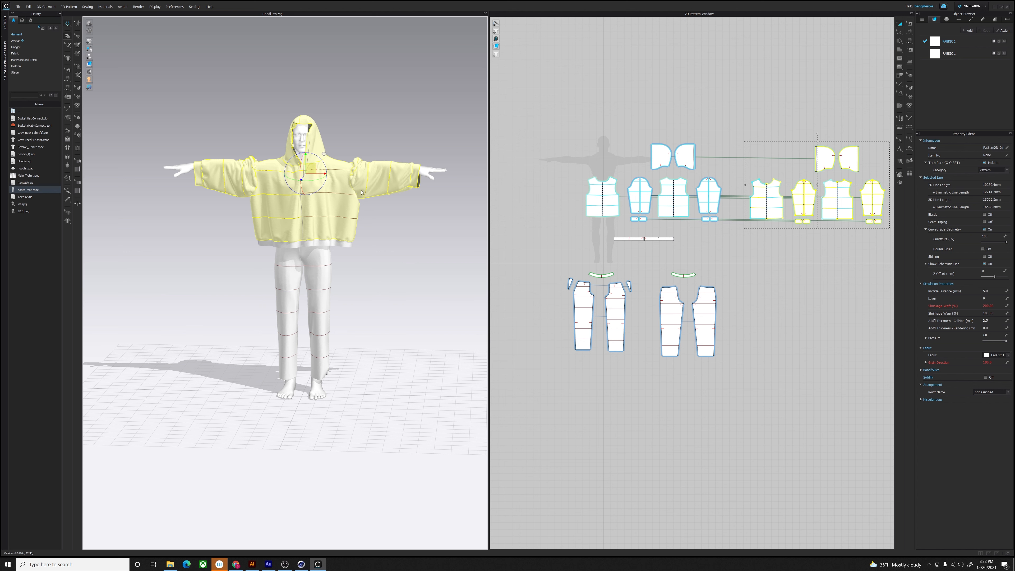
key(space)
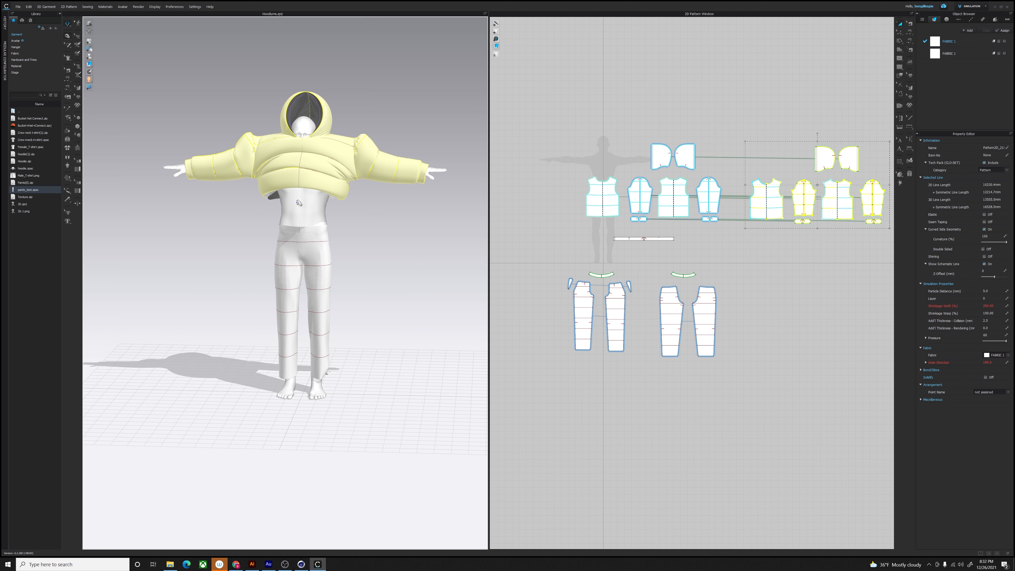
Step: Tug the inflated hoodie's front body down over the avatar's torso and check the fit from several angles
key(ctrl+s)
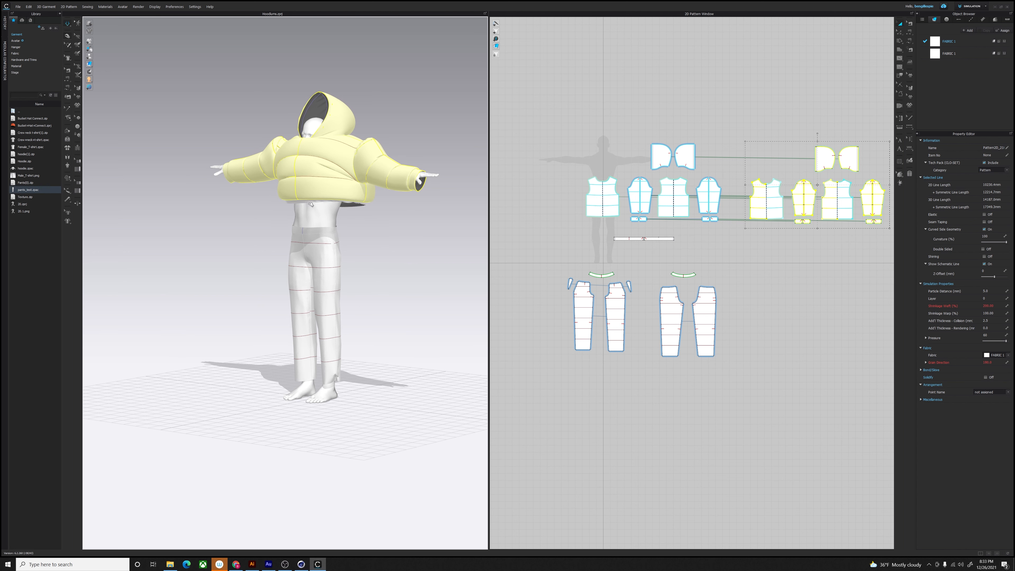
drag(310, 188, 308, 328)
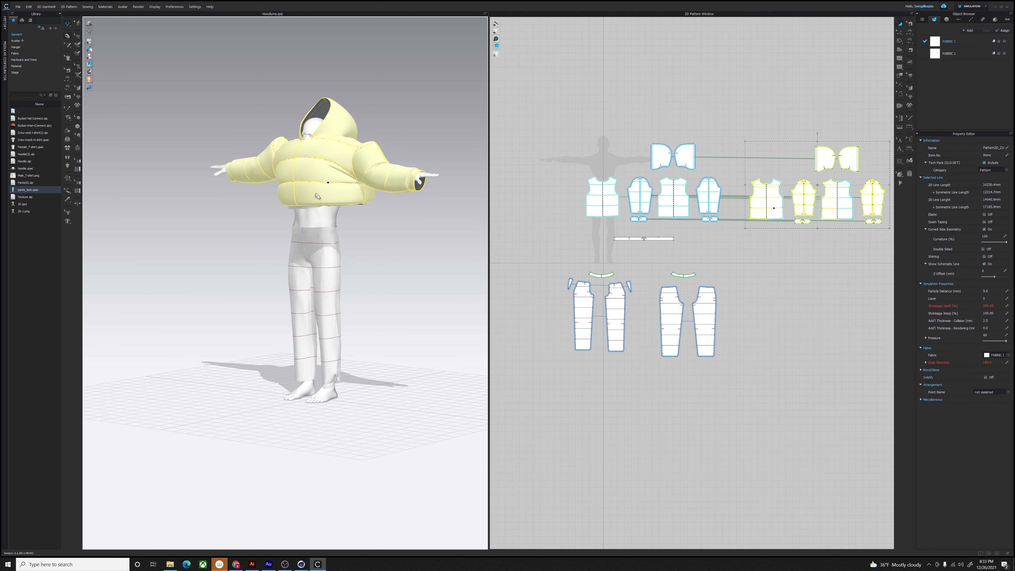
right_drag(370, 176, 277, 163)
right_drag(367, 162, 281, 162)
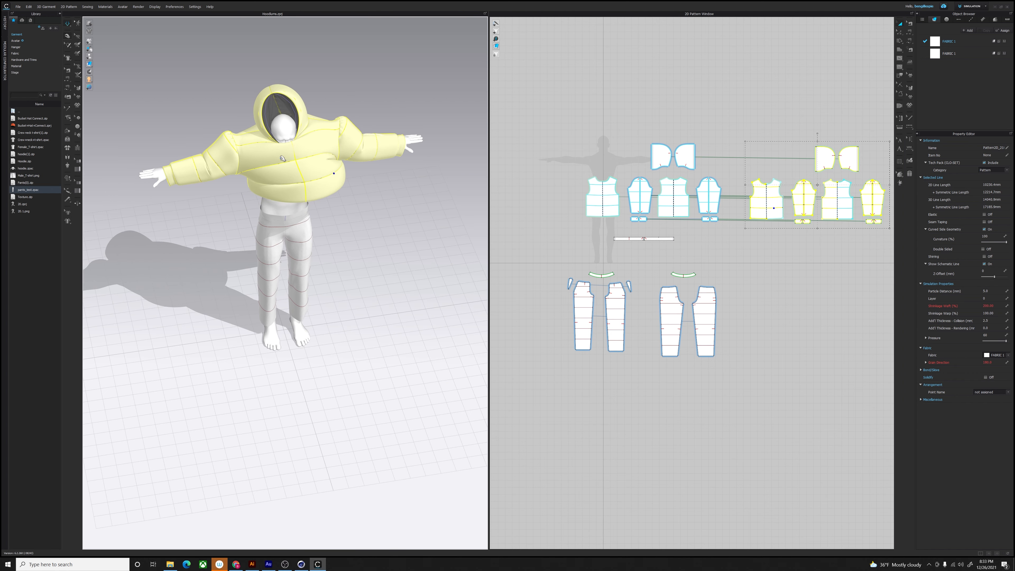
scroll(281, 162, up, 4)
middle_drag(291, 95, 297, 162)
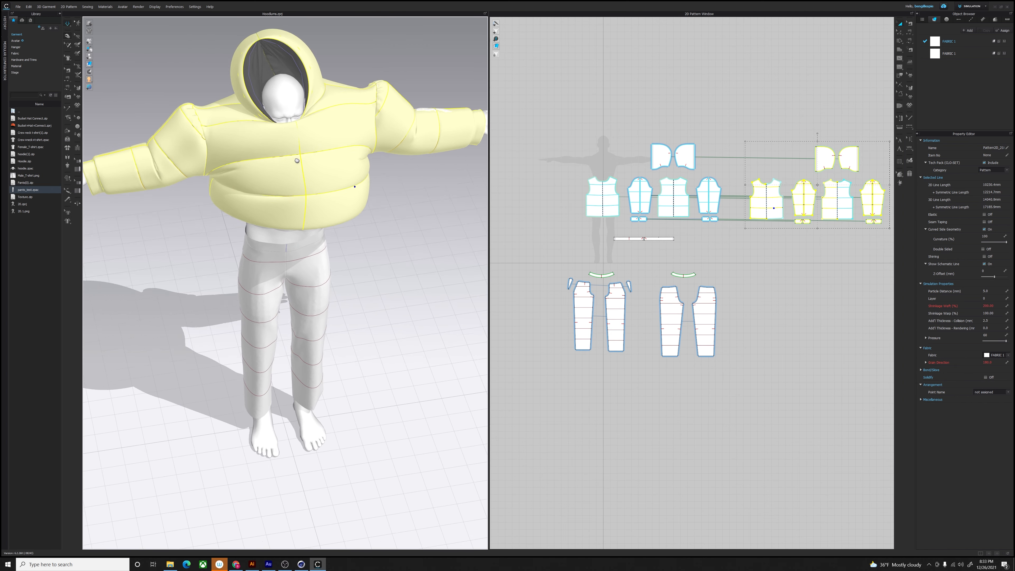
right_drag(297, 162, 292, 114)
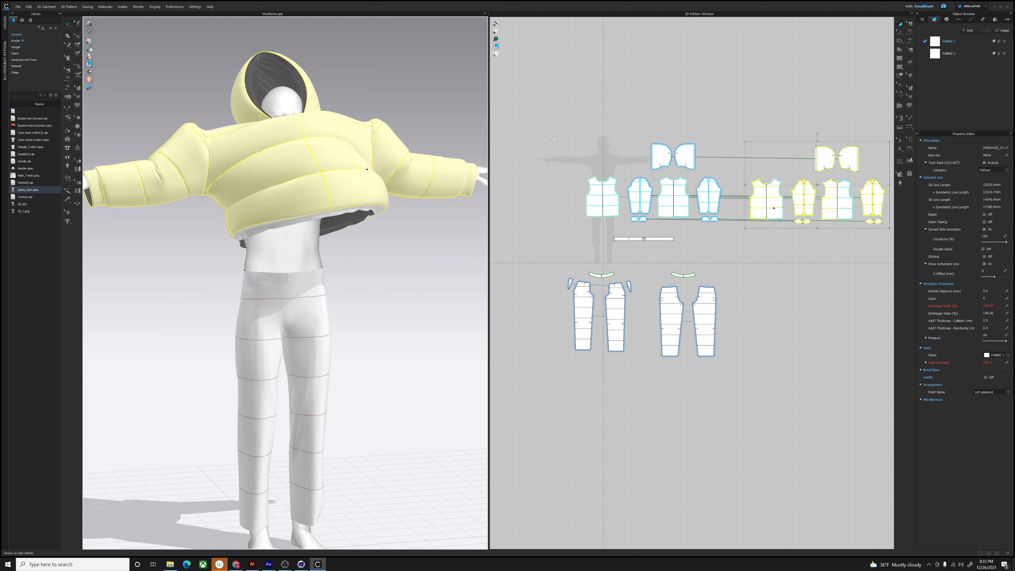
Step: Select the original hood, body, sleeve, cuff and hem band patterns and set their Shrinkage Weft to 100%
drag(558, 128, 725, 245)
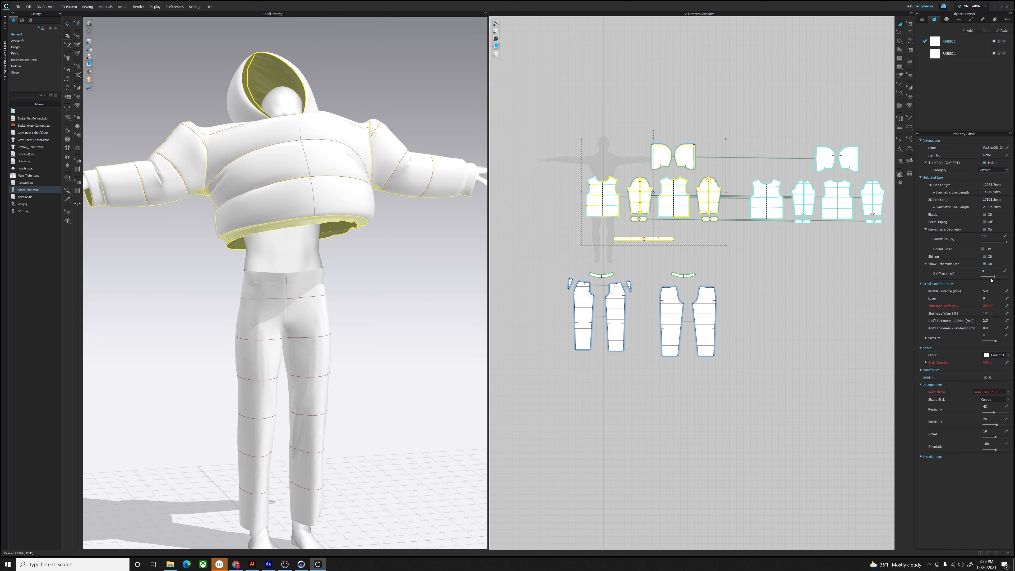
click(988, 305)
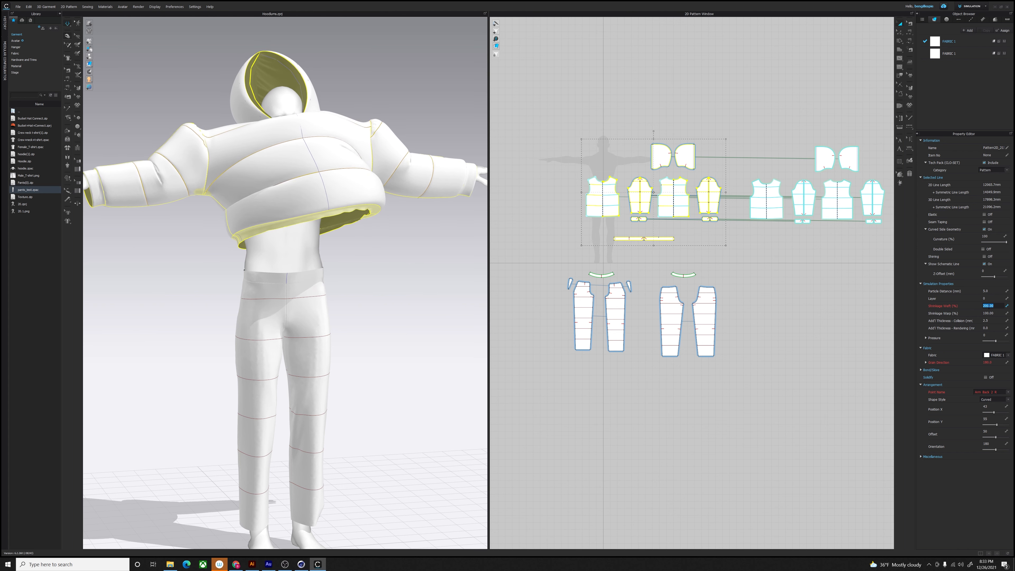
text(100)
key(Return)
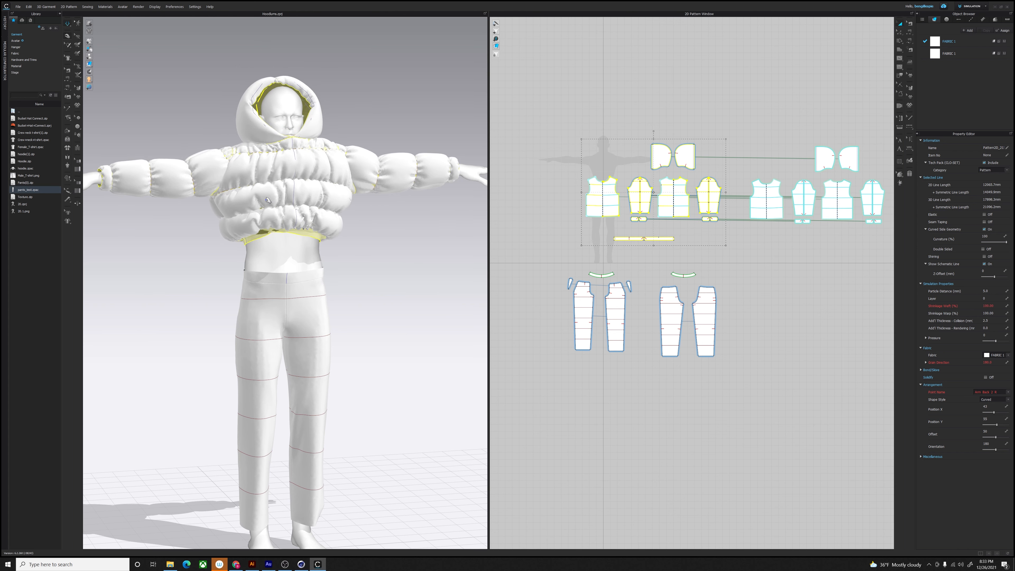
Step: Tug the puffed hoodie's lower body down on both sides of the avatar's waist
drag(301, 237, 303, 294)
drag(247, 240, 232, 356)
drag(308, 243, 344, 301)
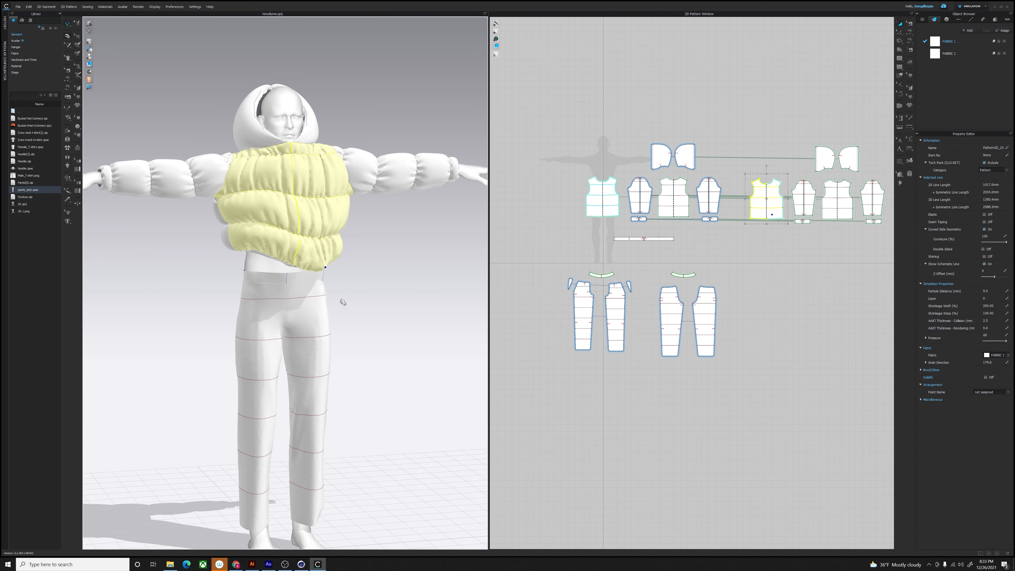
Step: Pull the hood panel forward over the avatar's head from the side and check the hood from the front
right_drag(344, 302, 423, 319)
drag(241, 109, 316, 128)
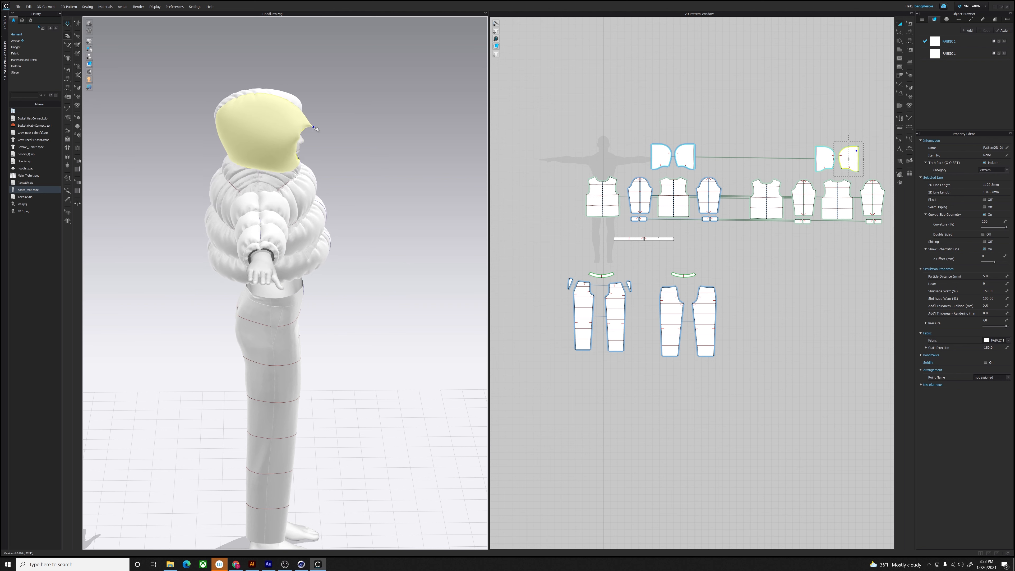
right_drag(319, 162, 271, 217)
scroll(271, 217, down, 2)
middle_drag(292, 262, 297, 219)
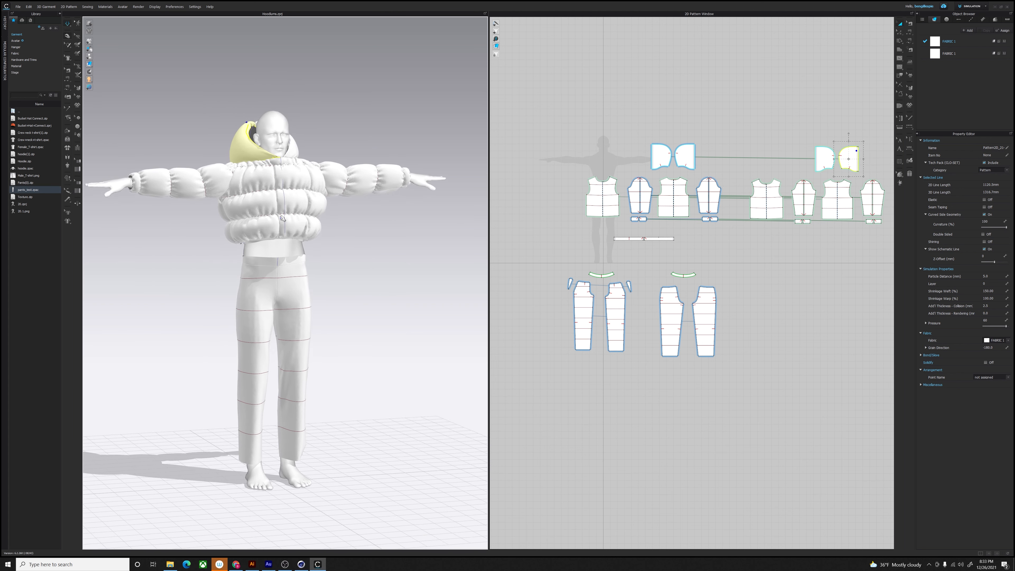
right_drag(296, 220, 285, 219)
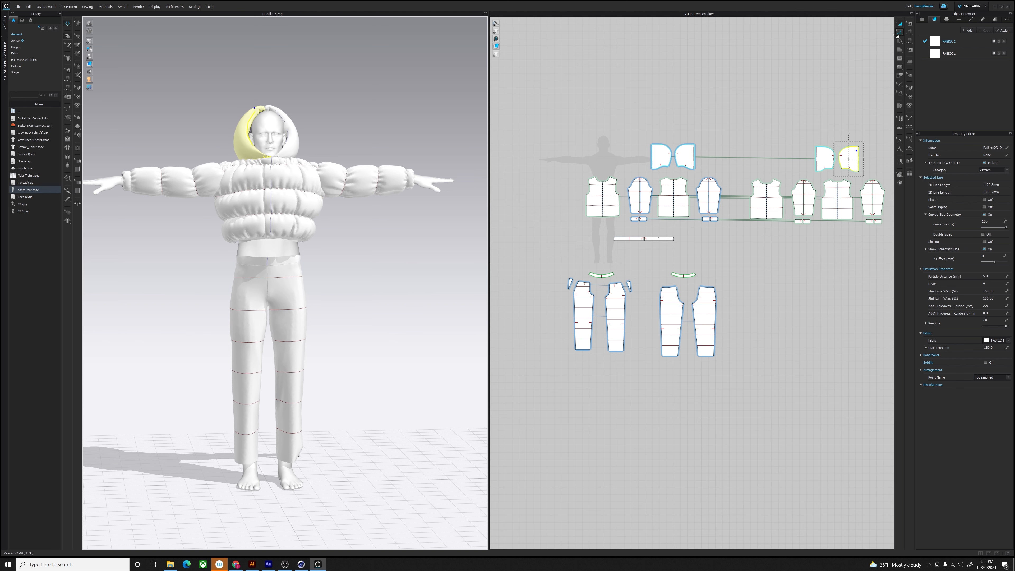
Step: Lengthen the hoodie's original and cloned front and back body patterns by moving their hem edges down
click(891, 43)
click(899, 31)
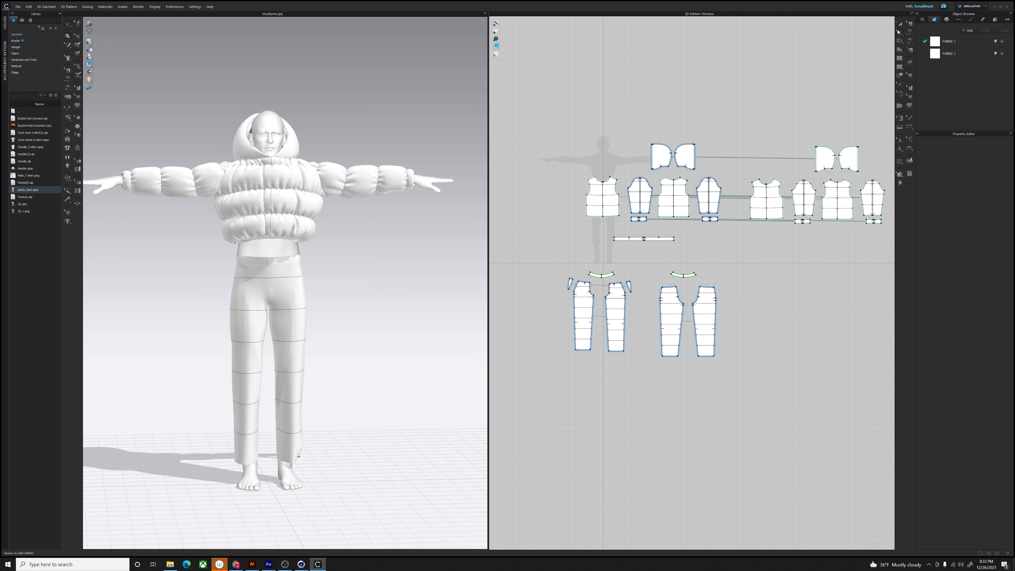
click(598, 216)
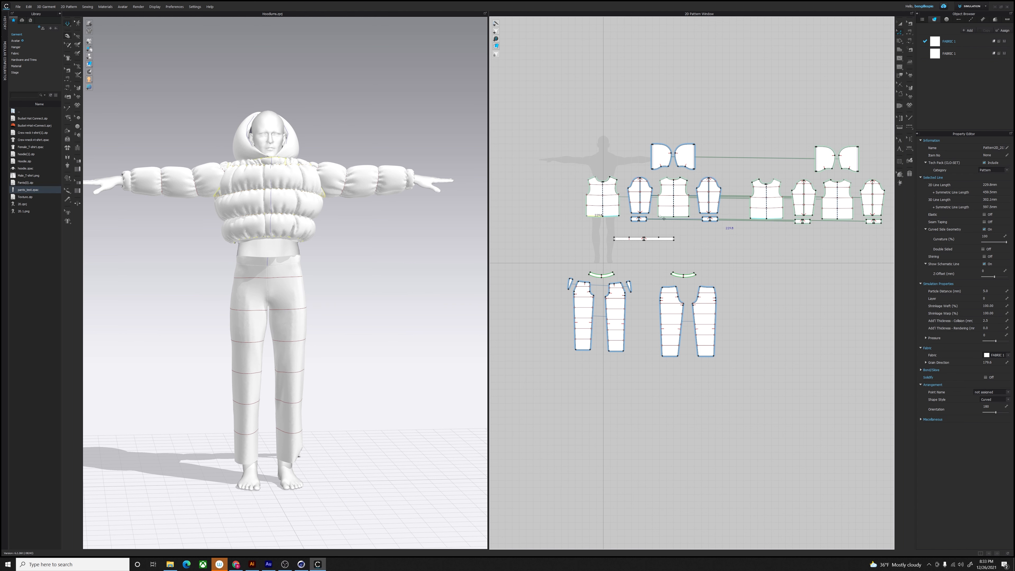
shift+click(681, 218)
drag(756, 219, 756, 237)
mouse_move(682, 233)
mouse_down()
mouse_move(684, 221)
mouse_move(684, 237)
mouse_up()
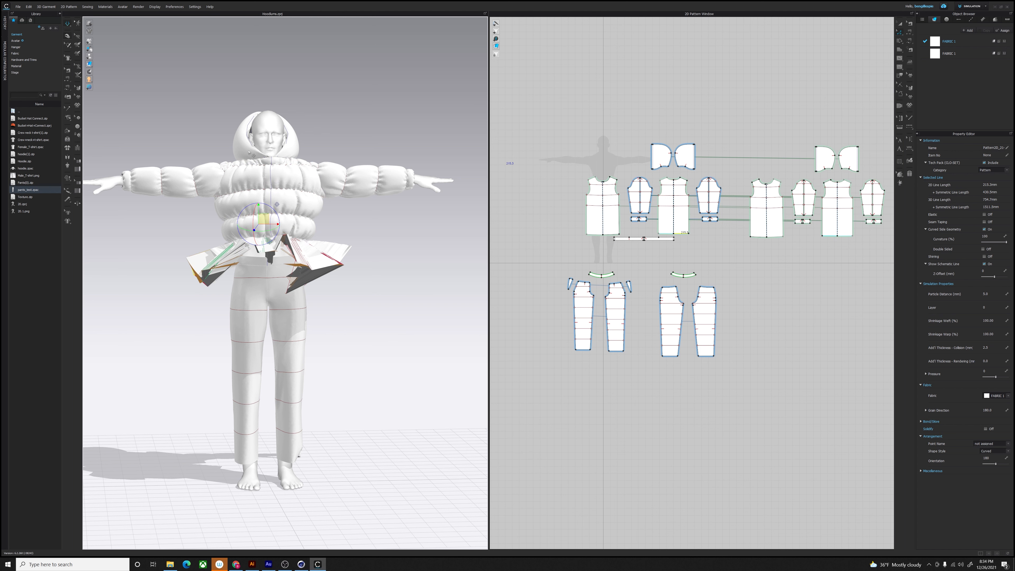
Step: Tug the lengthened front body outward and down from the side to untangle its crumpled hem
right_drag(259, 151, 276, 145)
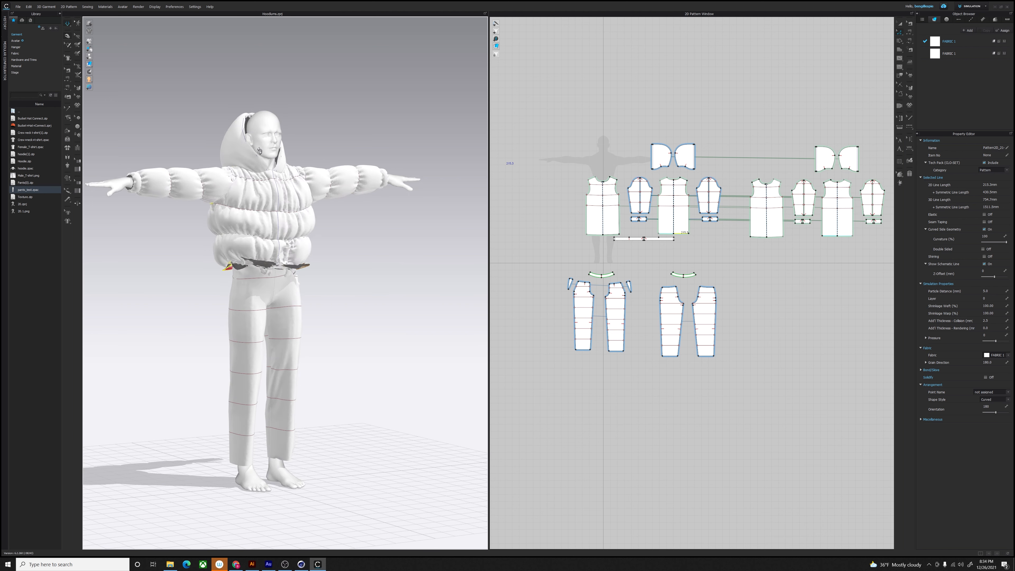
right_drag(317, 281, 358, 265)
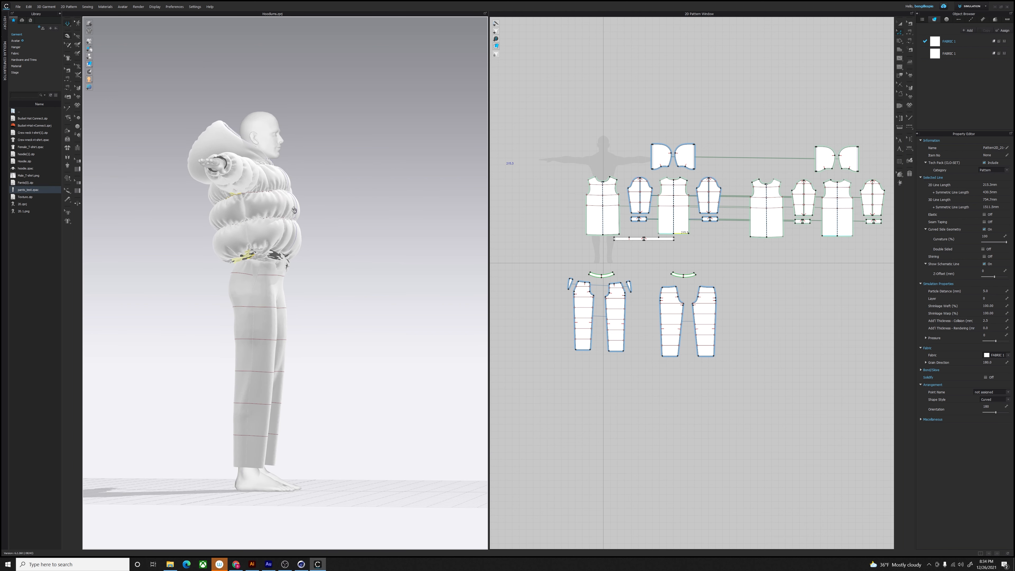
drag(301, 244, 529, 326)
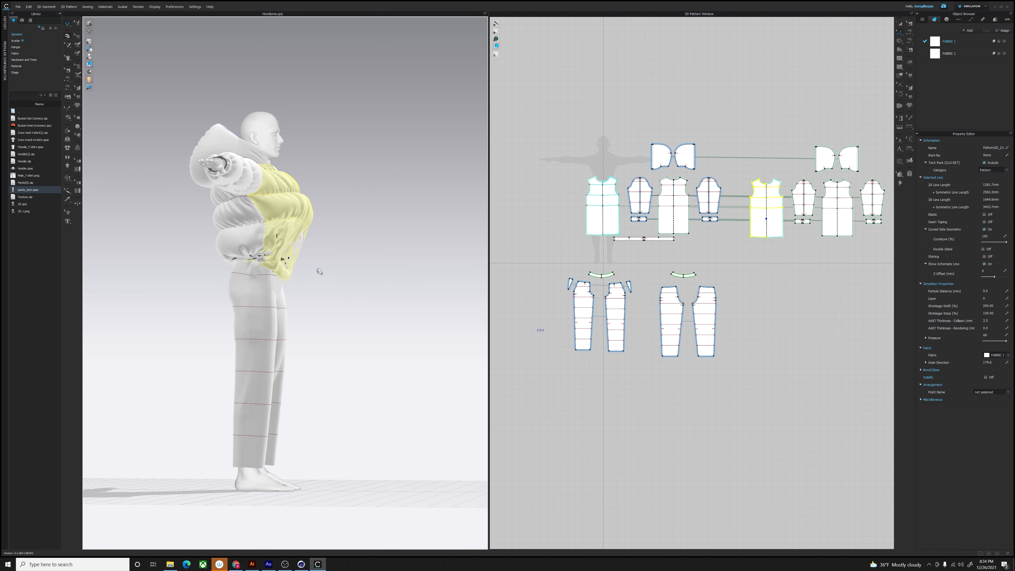
right_drag(288, 262, 245, 255)
drag(244, 255, 230, 271)
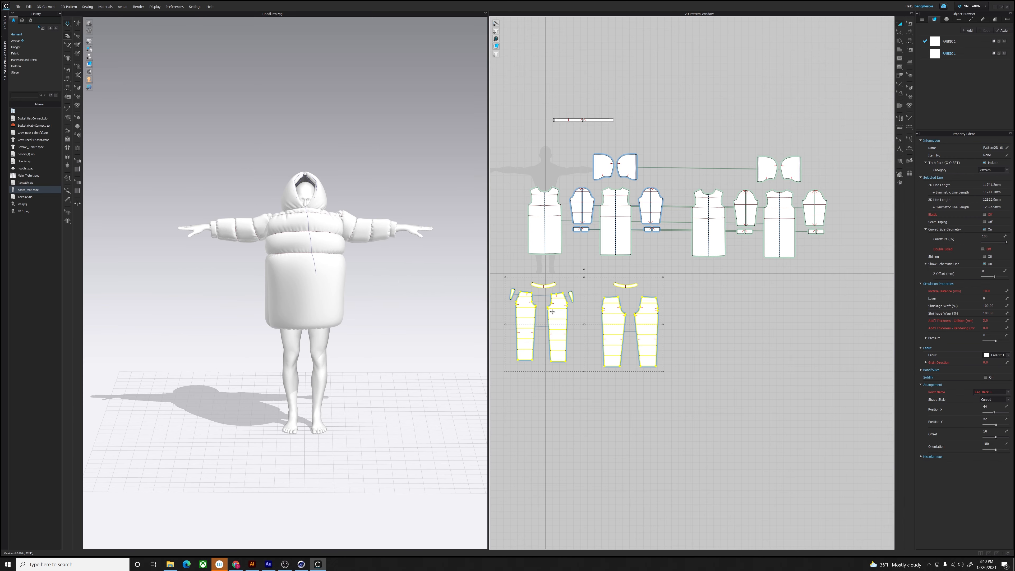
Step: Show the selected trouser patterns on the avatar in 3D
right_click(552, 309)
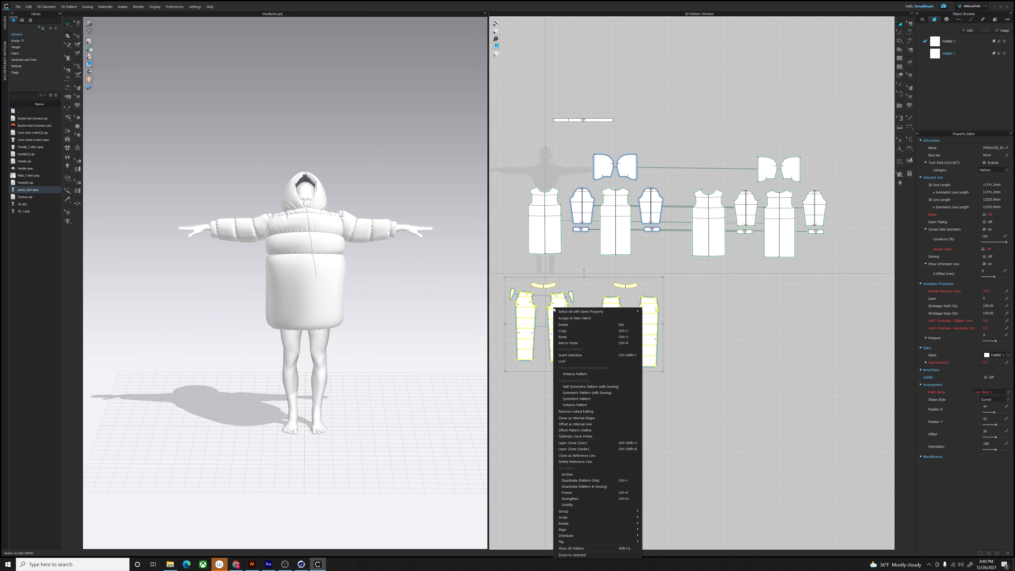
click(610, 548)
right_drag(453, 459, 314, 360)
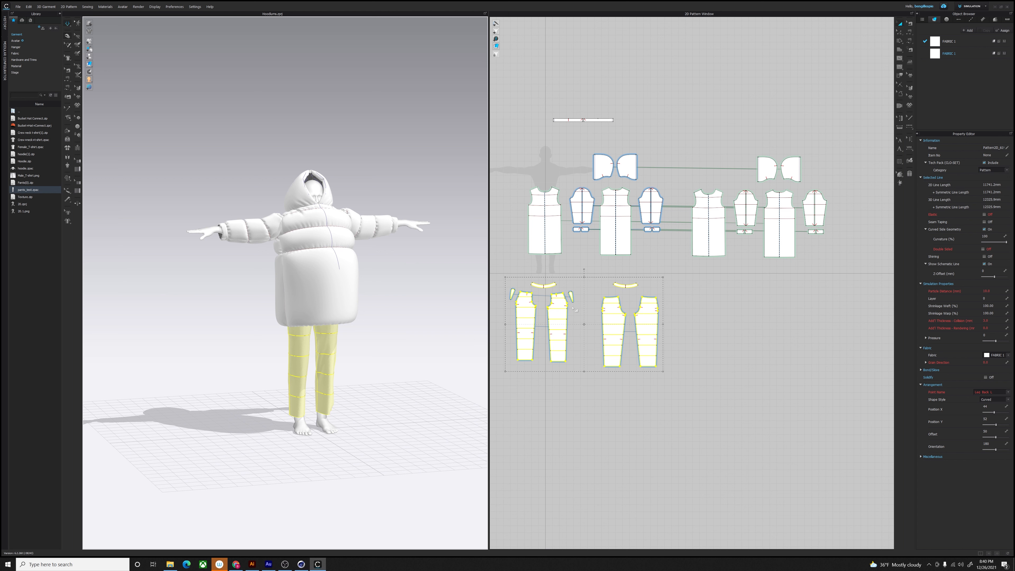
Step: Create an over Layer Clone of the trouser, pocket and waistband patterns, placing the copies beside the originals
right_click(610, 320)
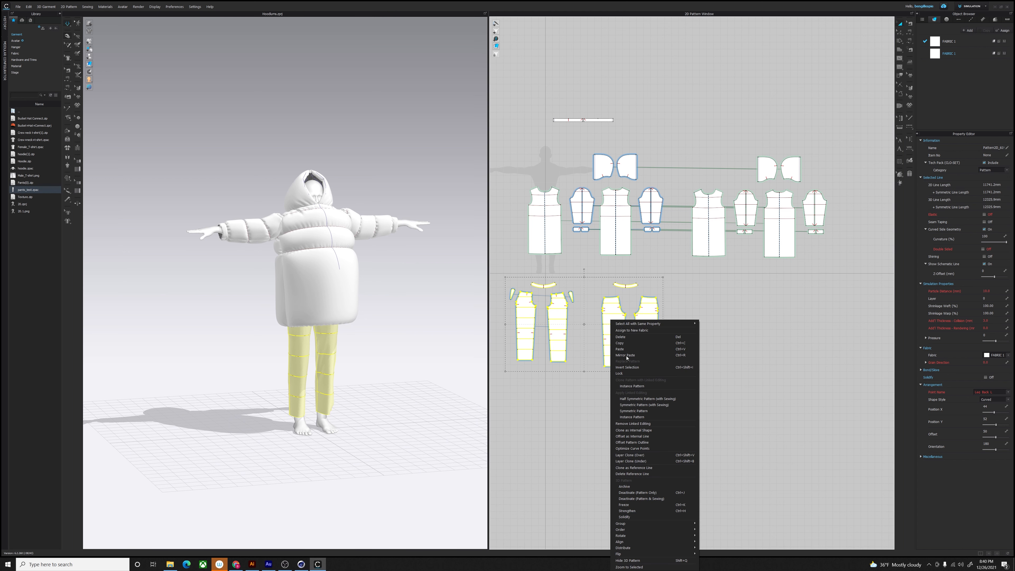
click(655, 455)
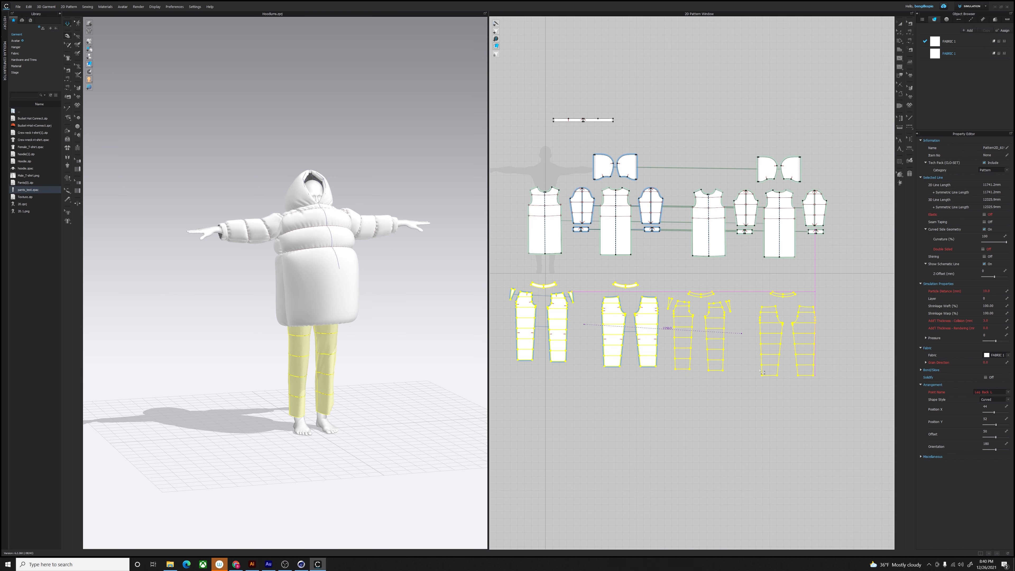
click(799, 310)
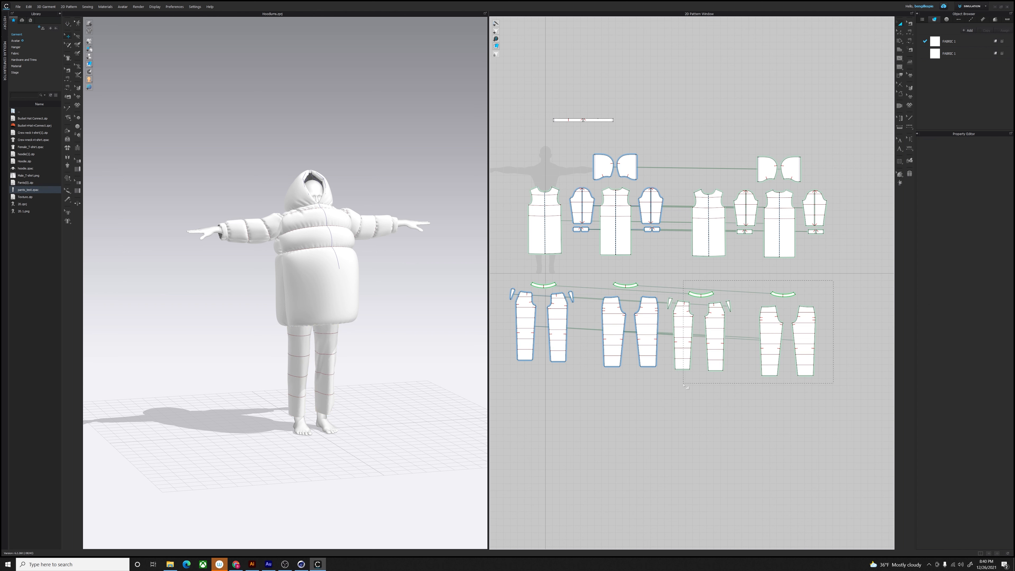
Step: Select the cloned trouser, pocket and waistband patterns and set their Pressure to 60
drag(670, 388, 668, 386)
click(989, 359)
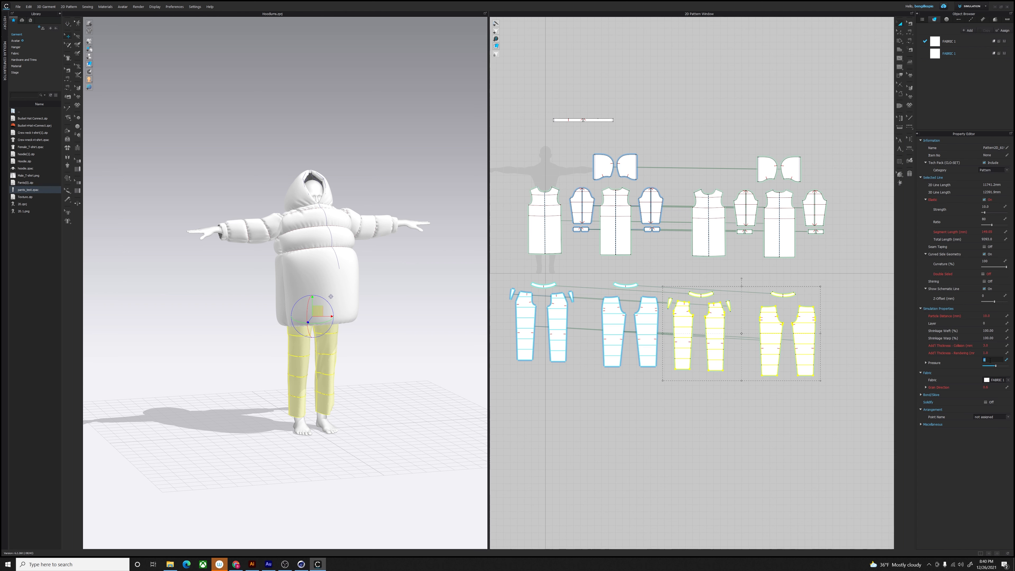
text(60)
key(Return)
click(991, 333)
click(854, 345)
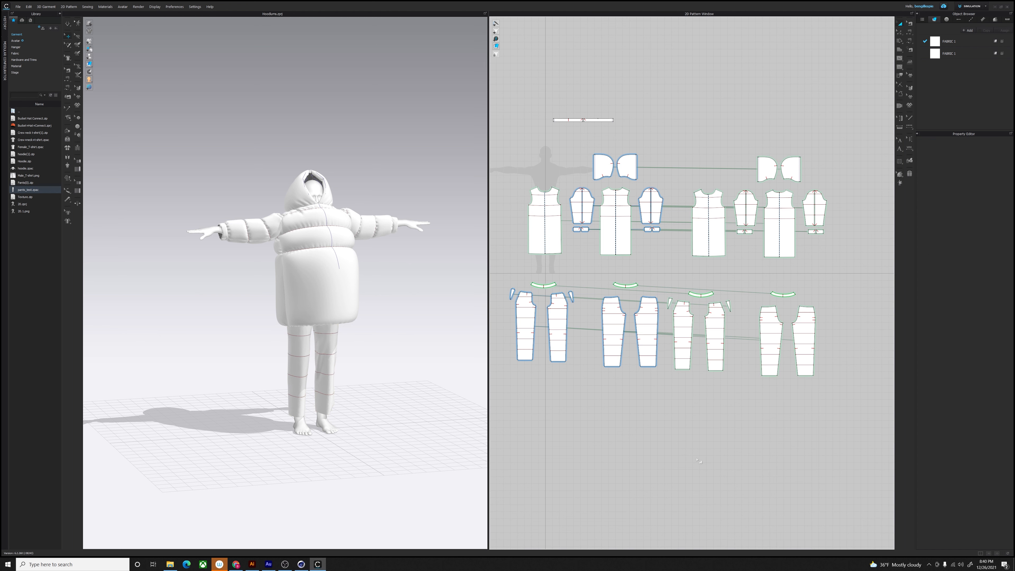
Step: Simulate the garments to inflate the layered trousers and check them from the front
click(69, 44)
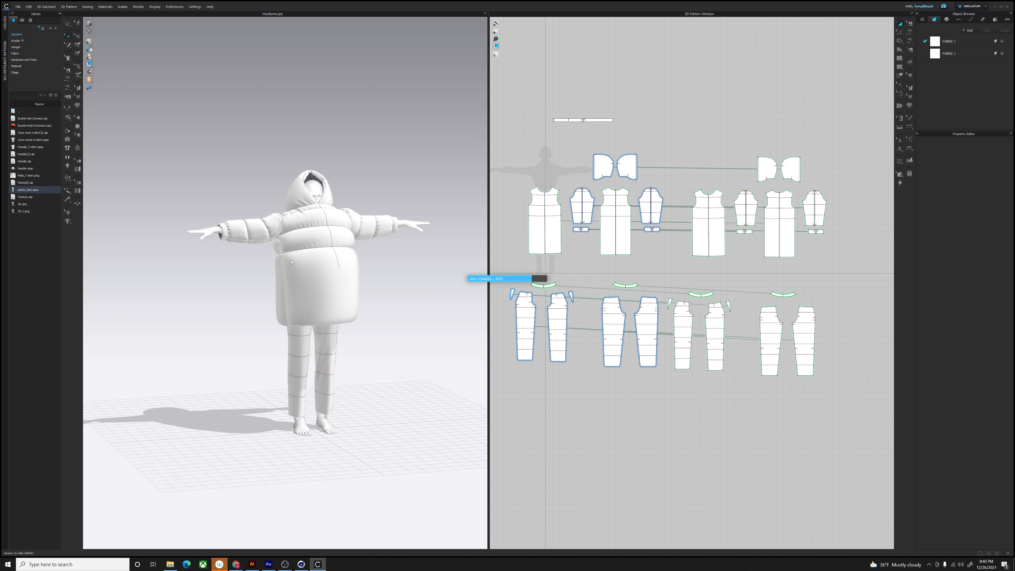
click(67, 24)
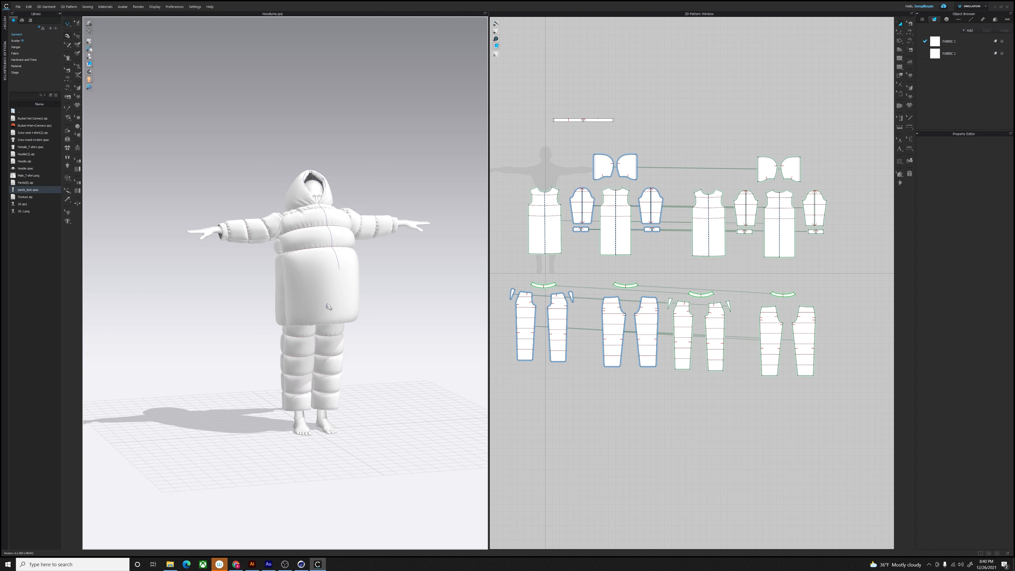
mouse_move(344, 300)
right_down()
mouse_move(276, 295)
mouse_move(333, 303)
right_up()
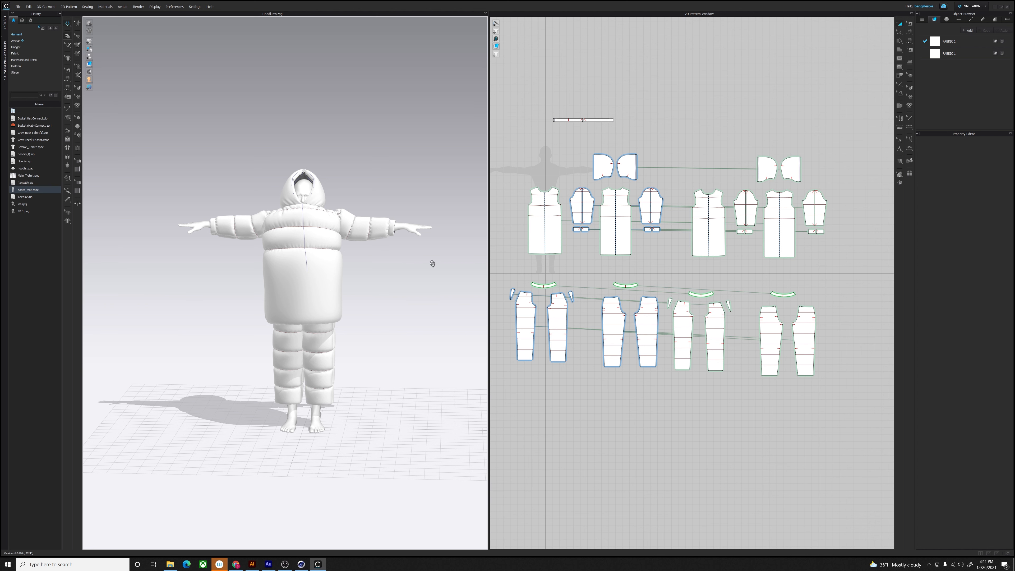
right_drag(432, 264, 323, 282)
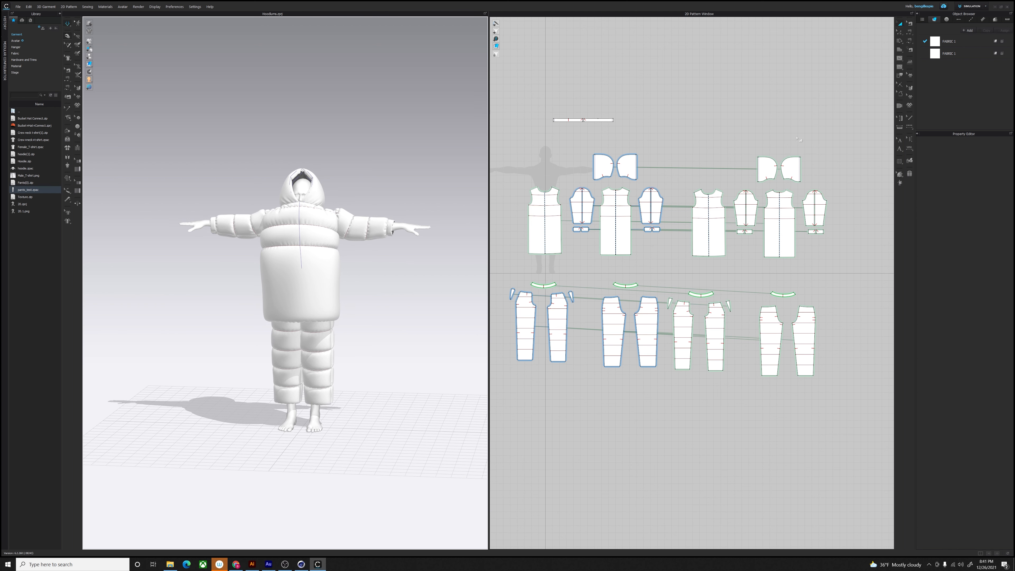
Step: Switch to the animation workspace and record the garment simulation over the avatar's walk
click(978, 8)
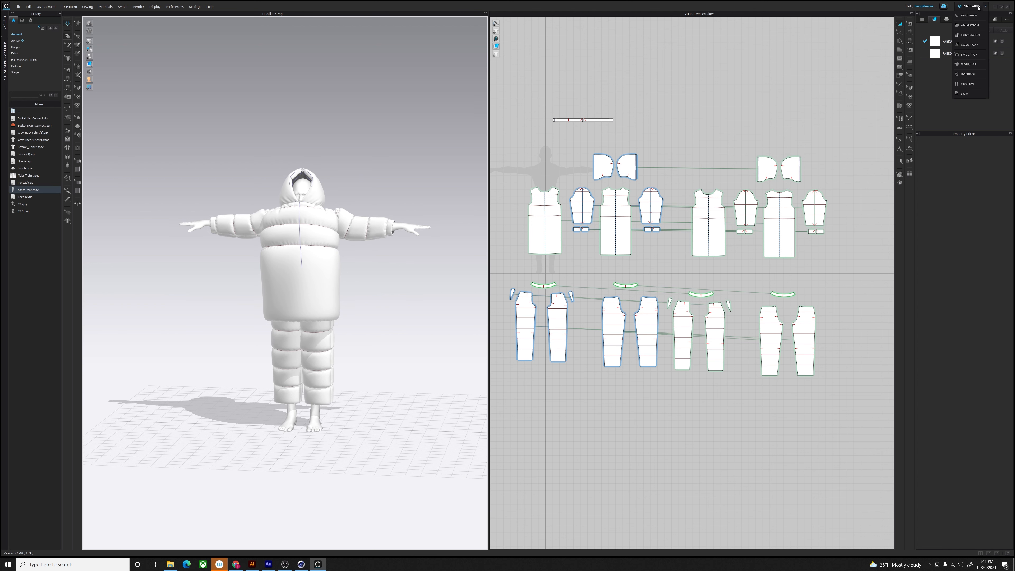
click(970, 25)
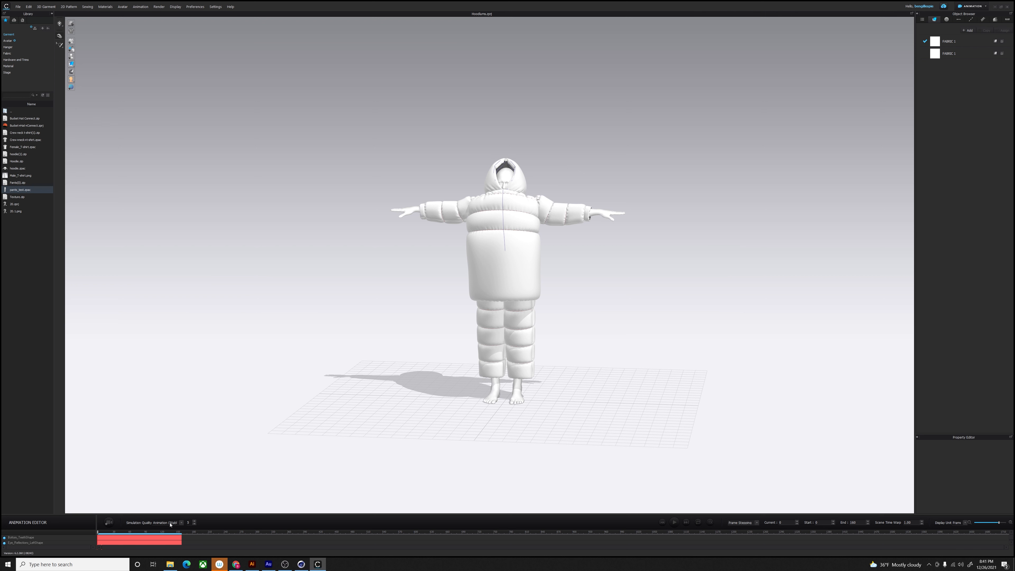
click(105, 522)
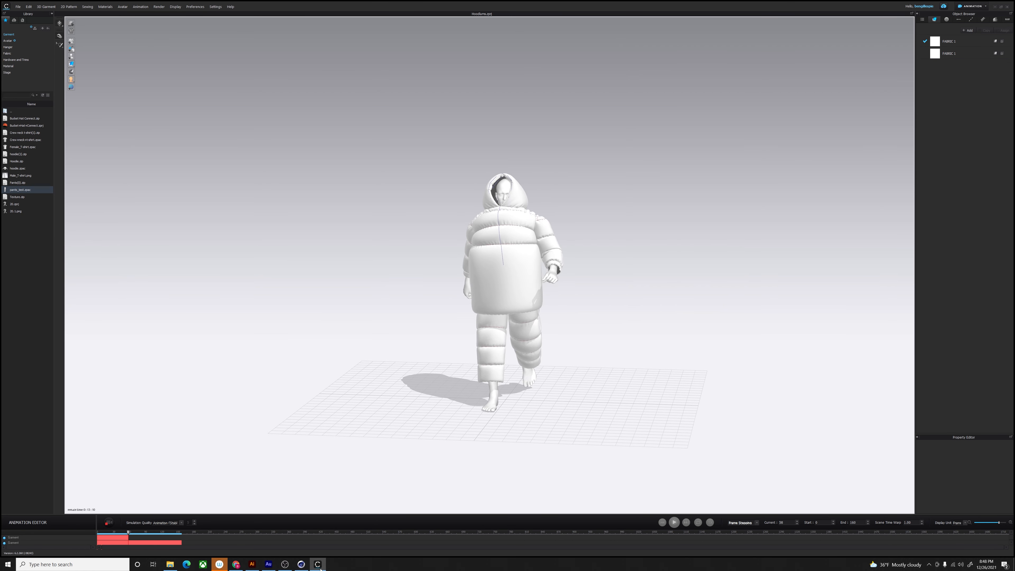
mouse_move(259, 566)
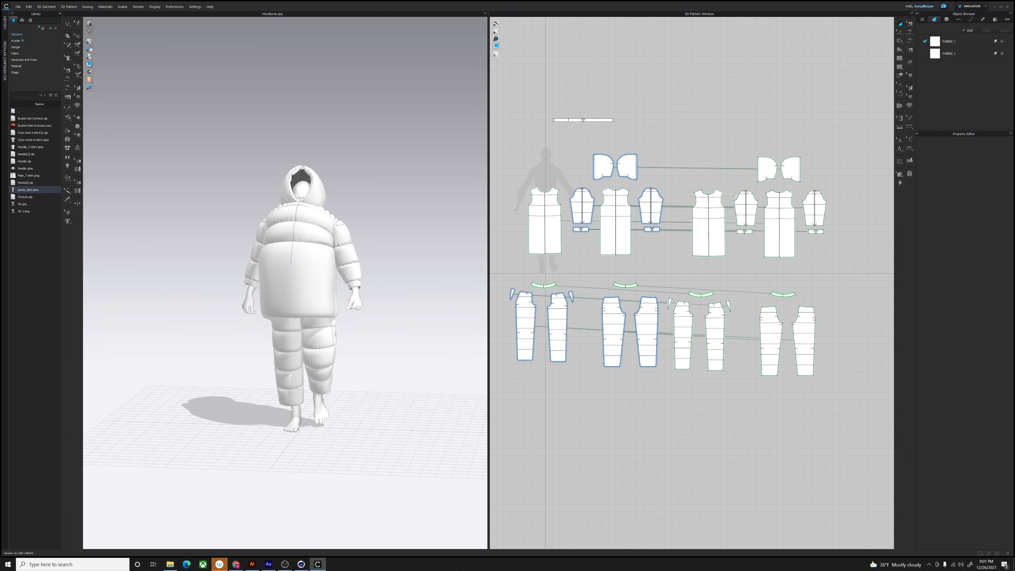
Step: Rewind the recorded animation to frame 0 in the animation workspace and return to the simulation workspace
click(973, 6)
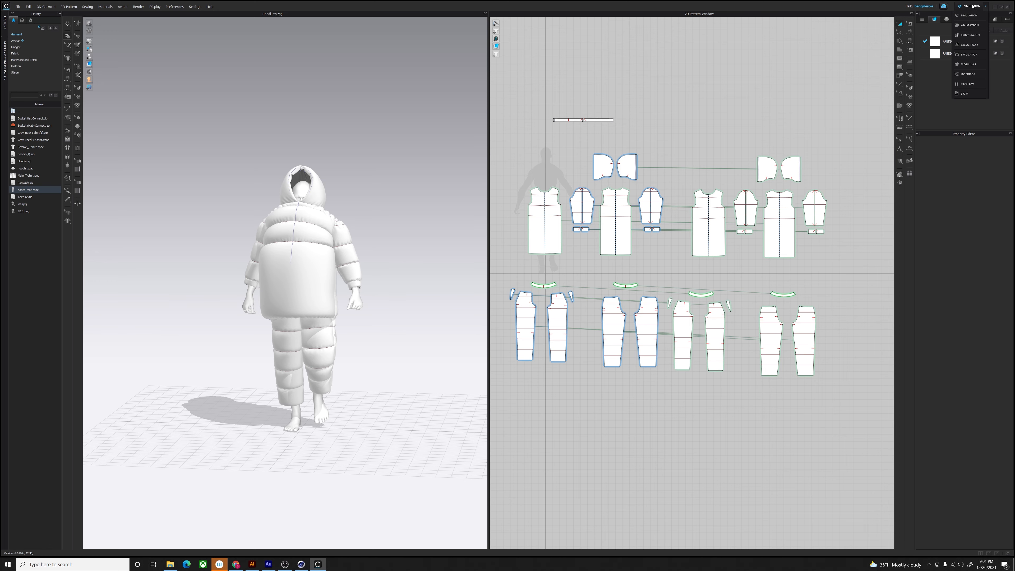
click(970, 25)
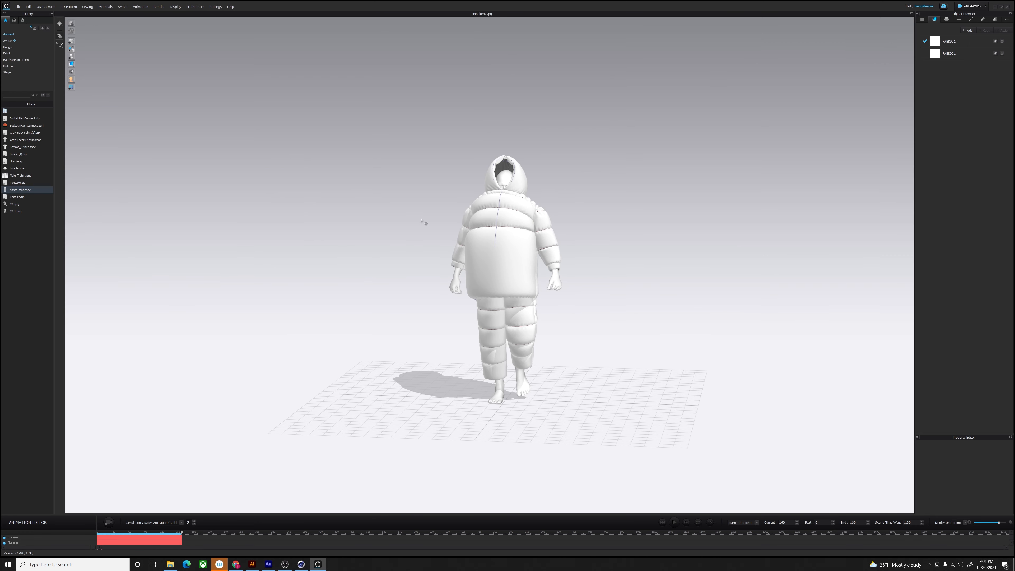
click(663, 522)
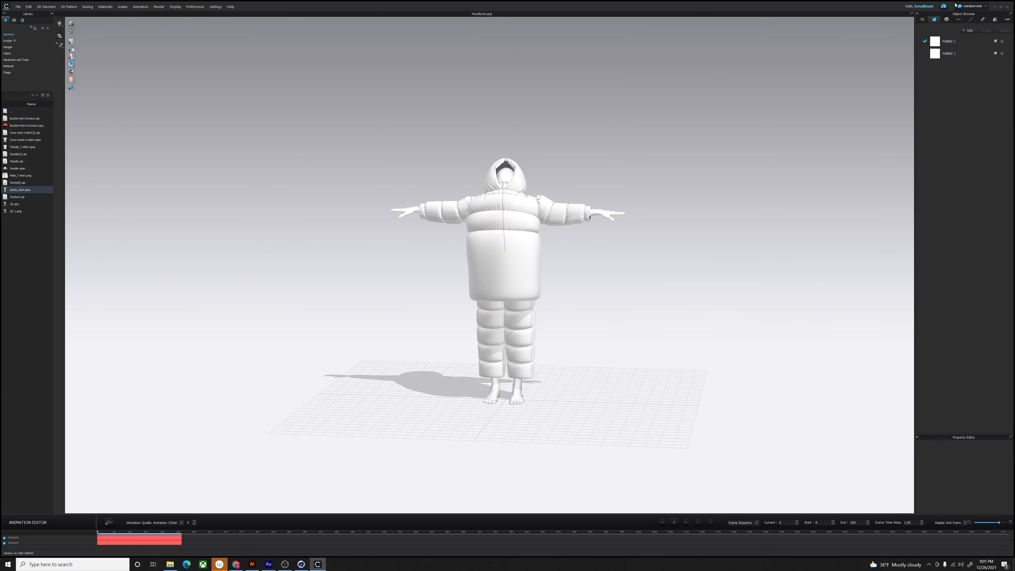
click(968, 6)
click(970, 17)
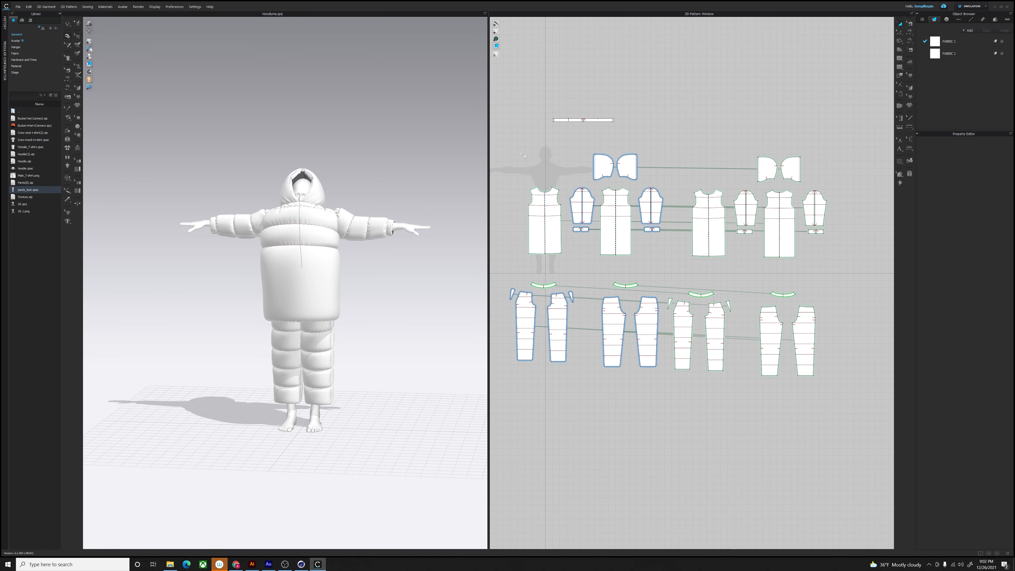
Step: Select all the hoodie patterns, including the long narrow strip above them, and hide them in 3D
drag(836, 135, 490, 262)
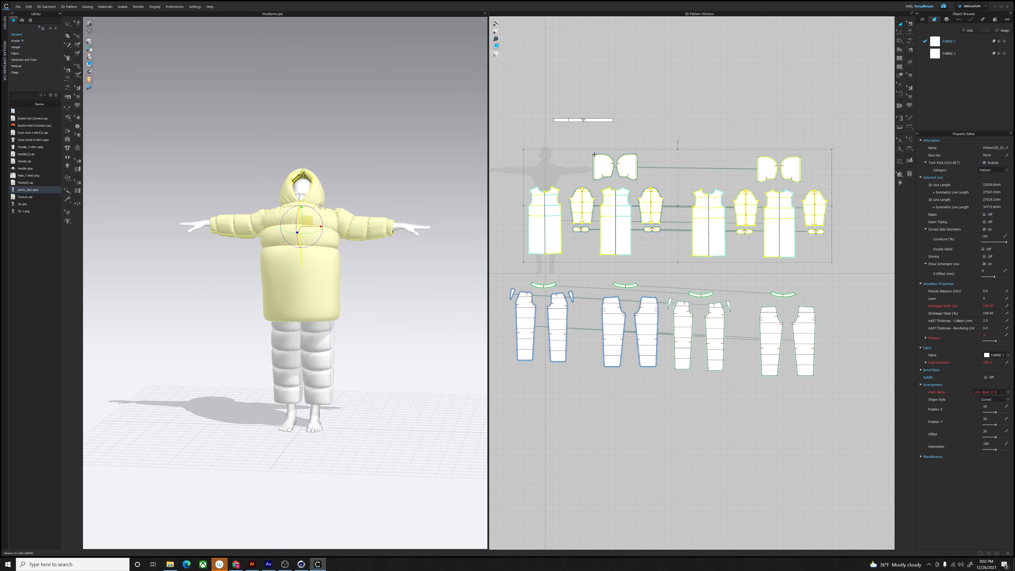
shift+click(589, 120)
right_click(572, 121)
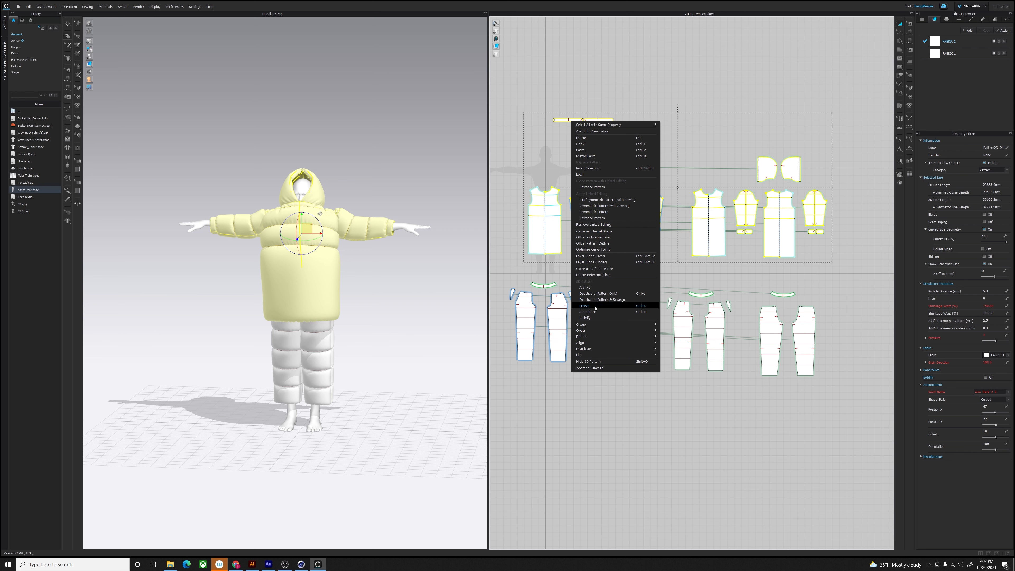
click(597, 361)
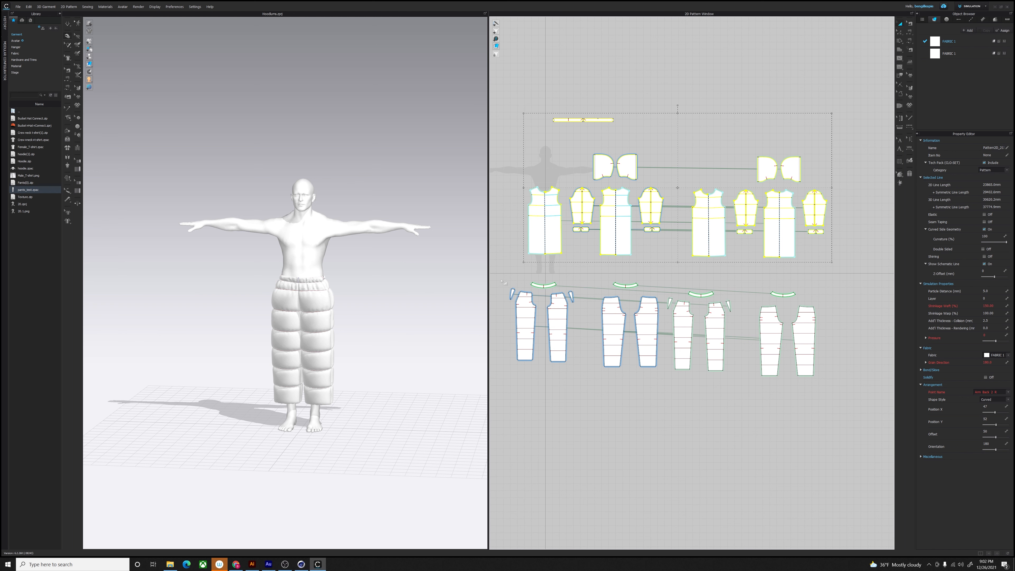
Step: Export the animated trousers as an Alembic (OGAWA) file named pantaloons in the Assets folder
click(18, 6)
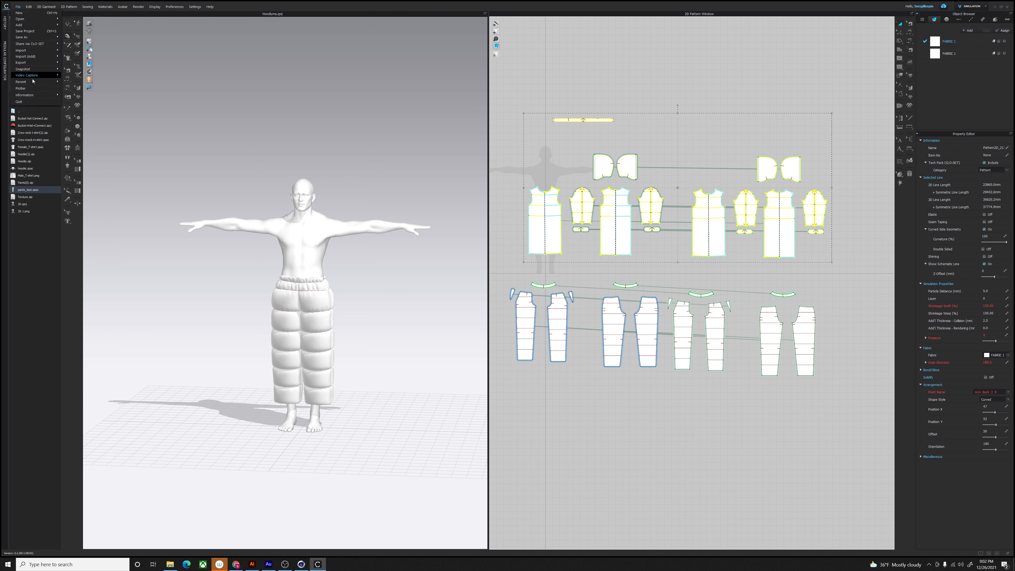
mouse_move(40, 62)
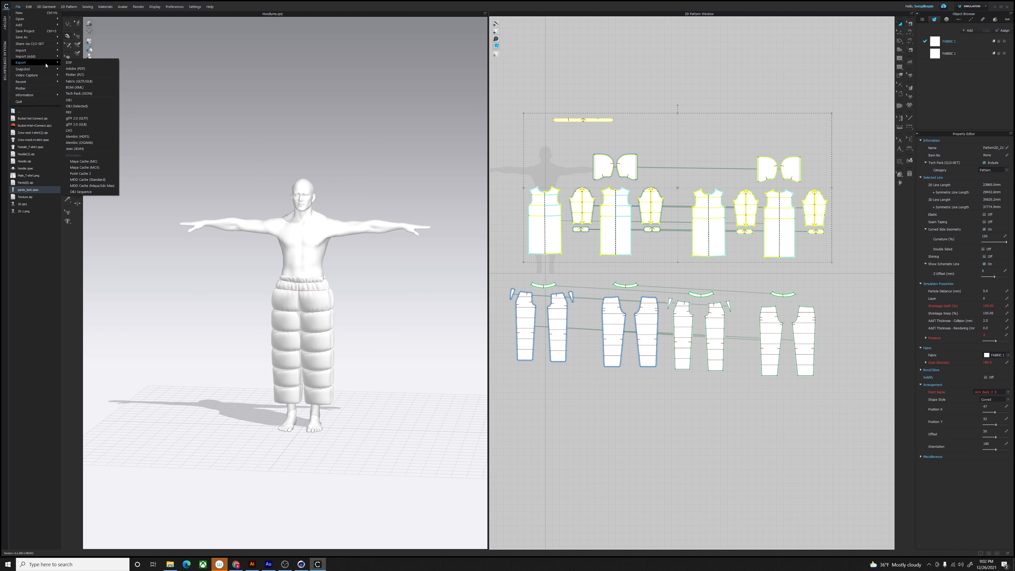
click(97, 144)
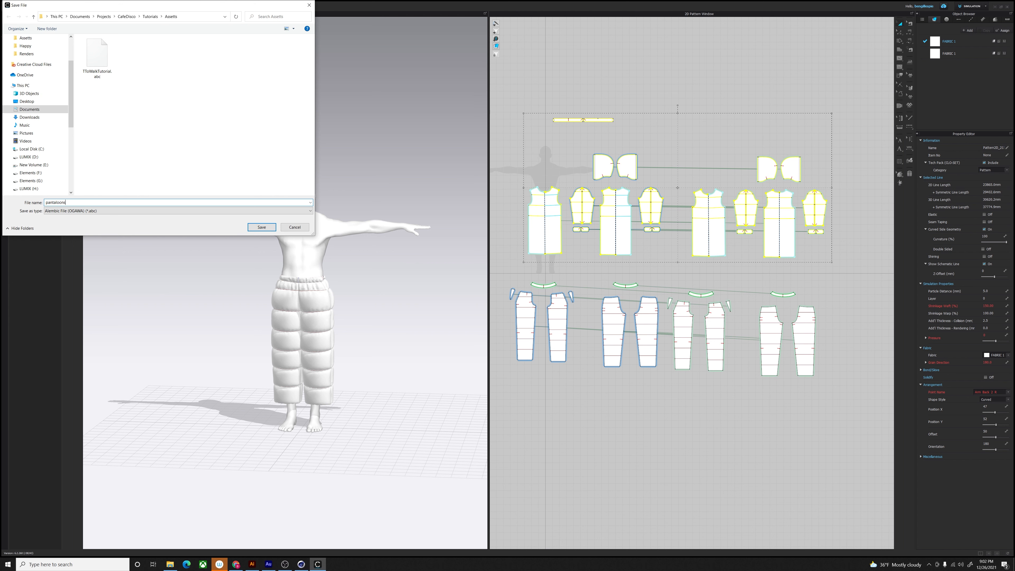
key(Return)
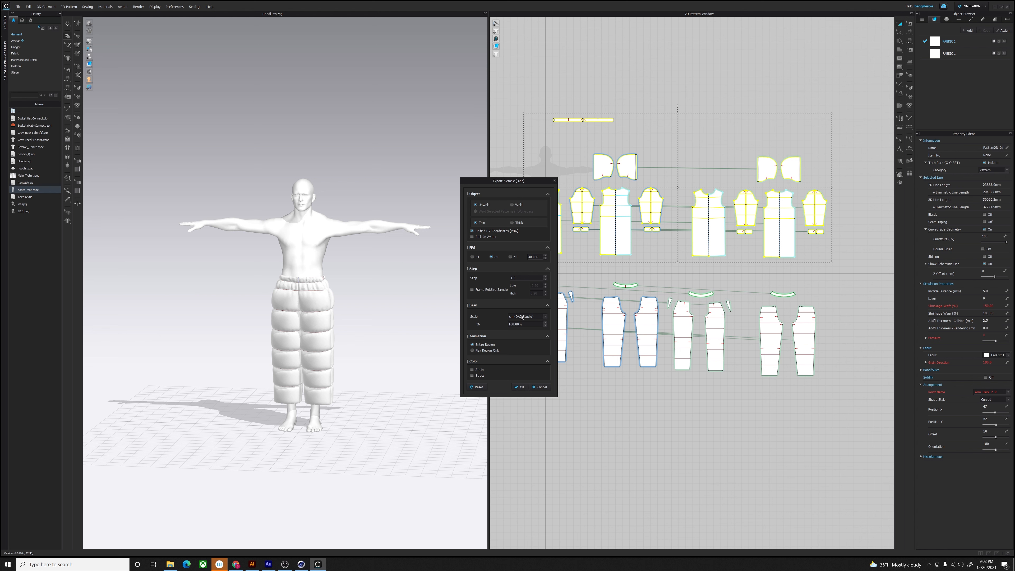
click(520, 386)
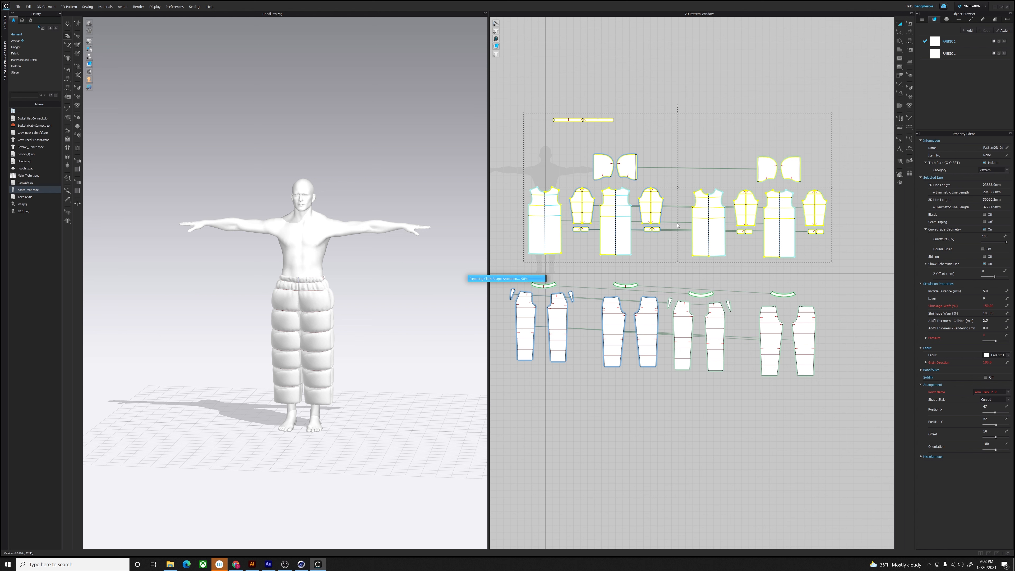
Step: Show the hoodie patterns in 3D again and hide all the trouser, pocket and waistband patterns
right_click(778, 236)
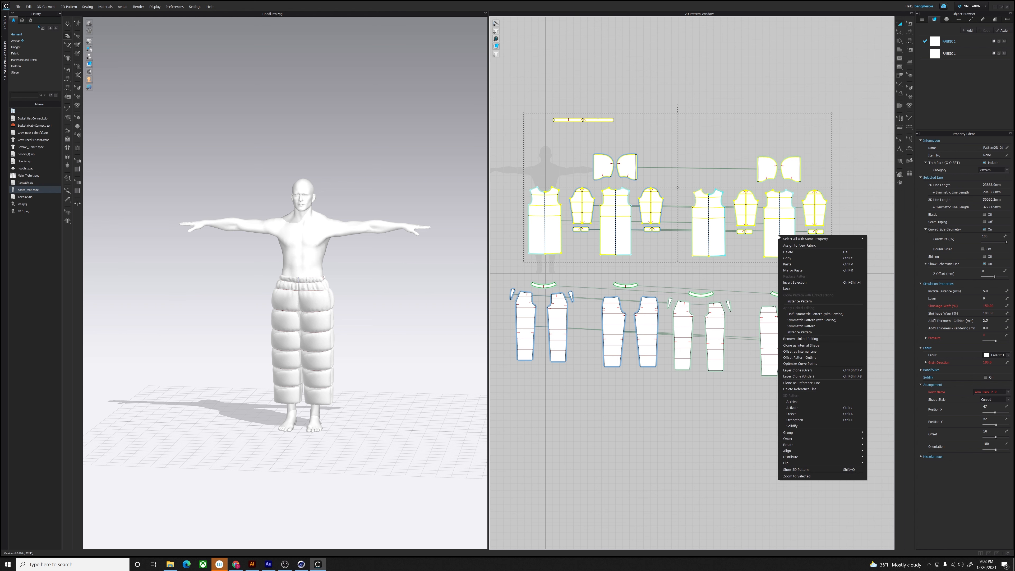
click(802, 470)
drag(826, 277, 500, 382)
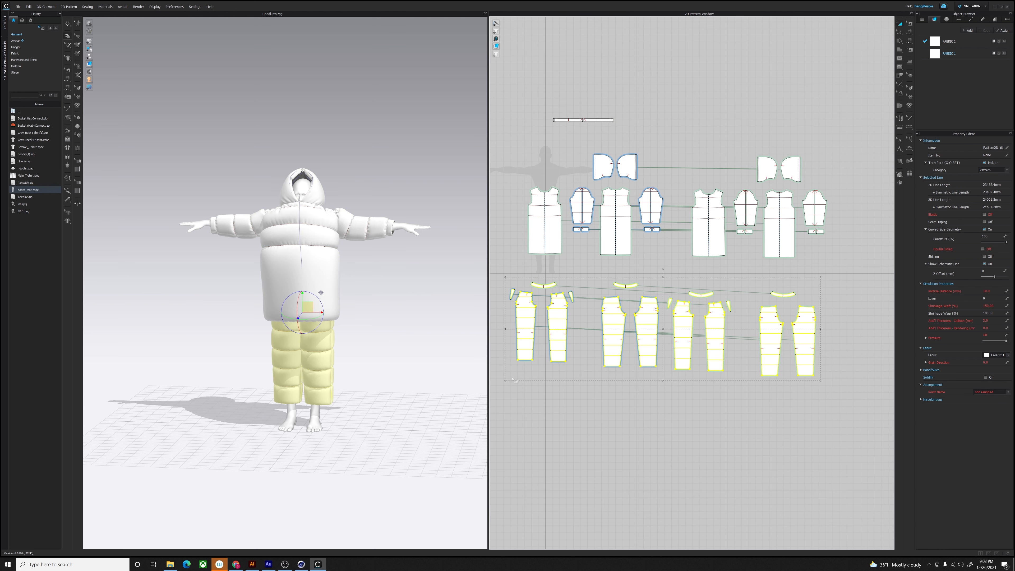
right_click(558, 335)
click(576, 325)
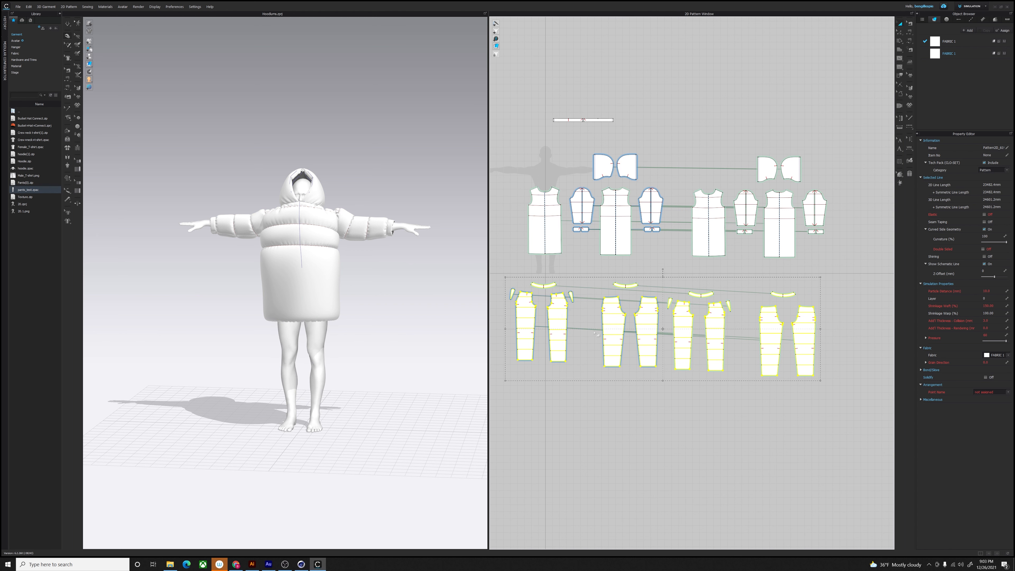
Step: Export the animated hoodie as an Alembic (OGAWA) file named chaqueta in the Assets folder
click(19, 6)
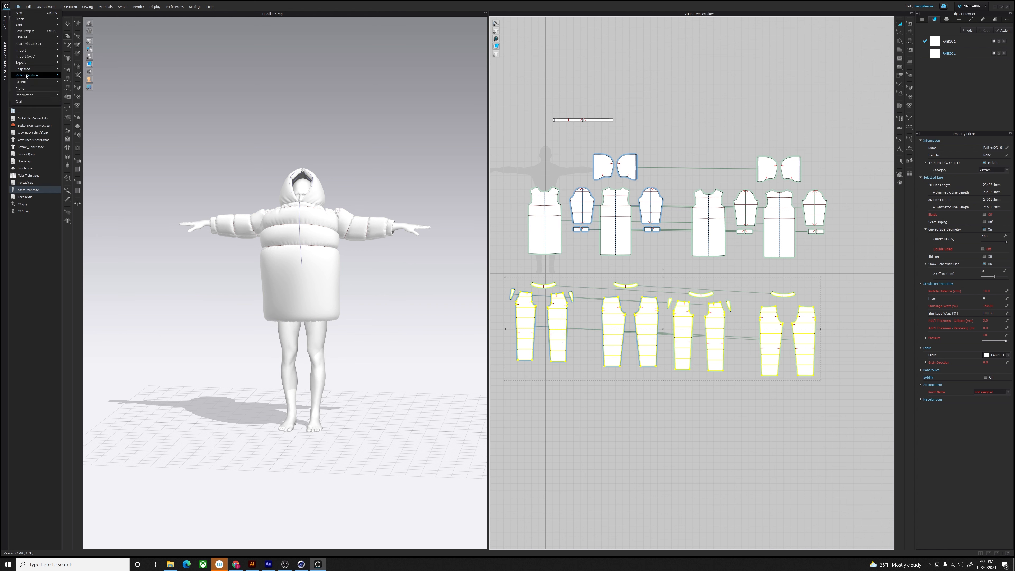
mouse_move(35, 64)
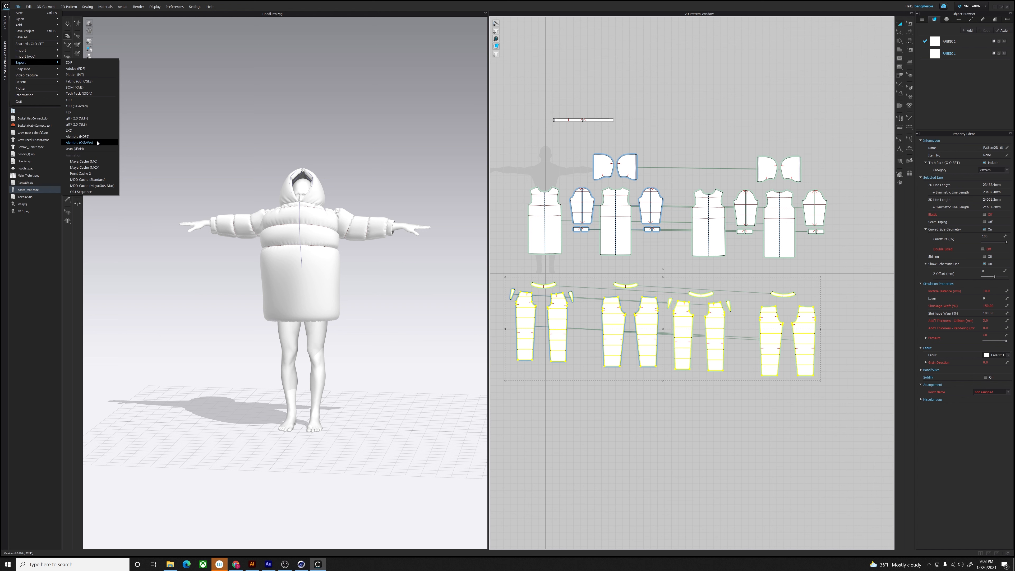
click(80, 142)
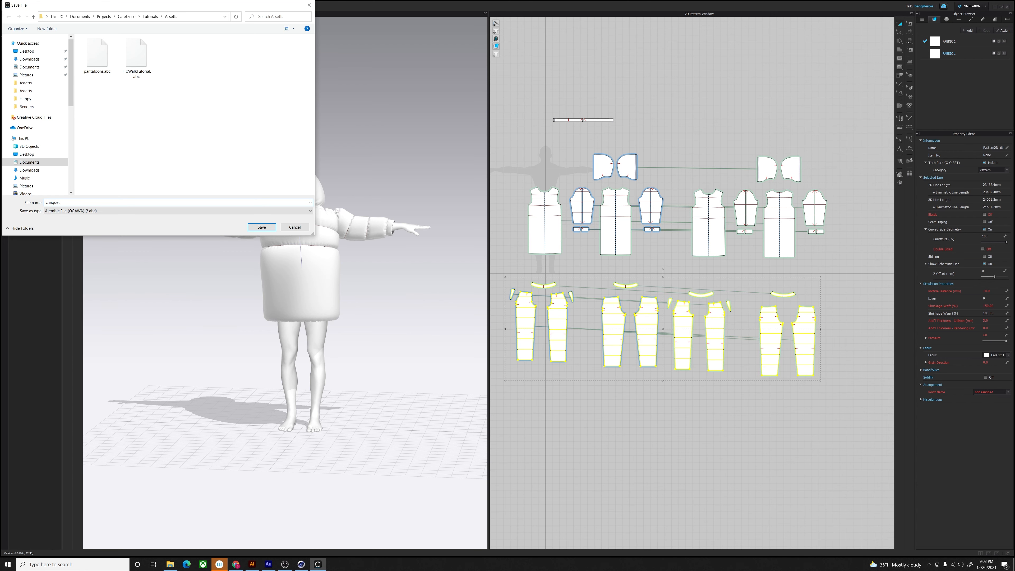
key(Return)
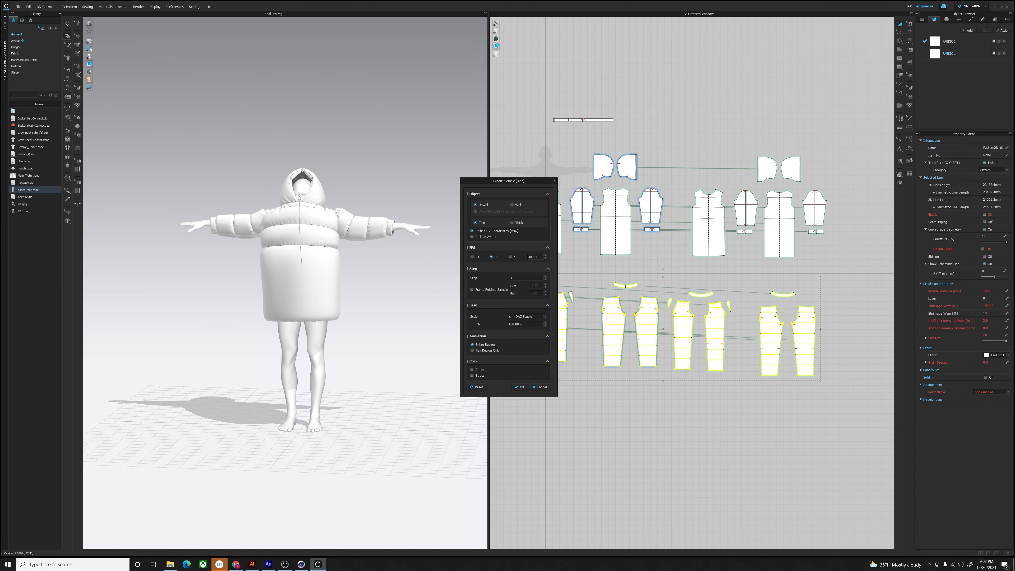
click(520, 387)
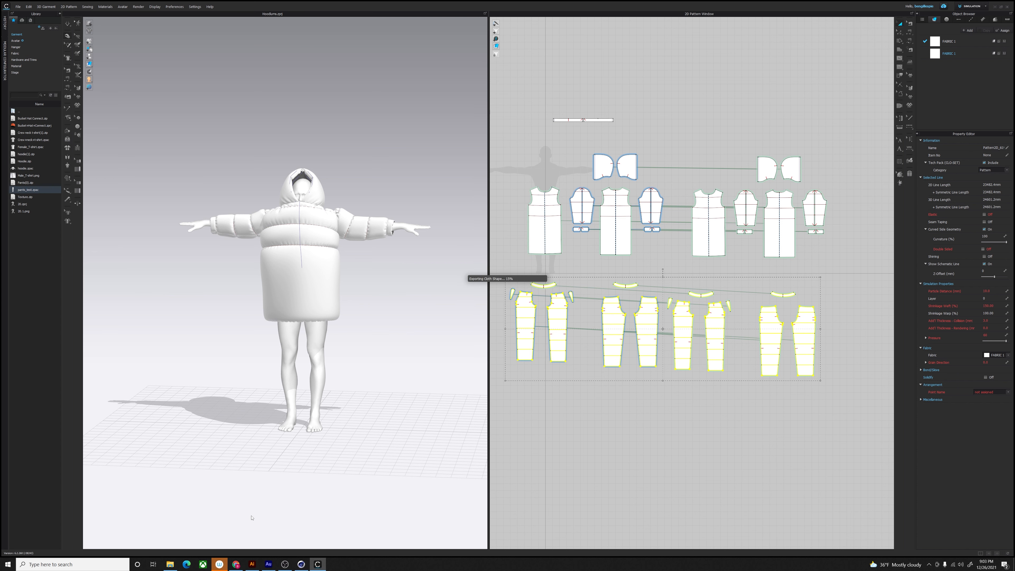
Step: Switch to Cinema 4D and merge pantaloons.abc into the walking man scene with the offered Alembic import settings
mouse_move(302, 564)
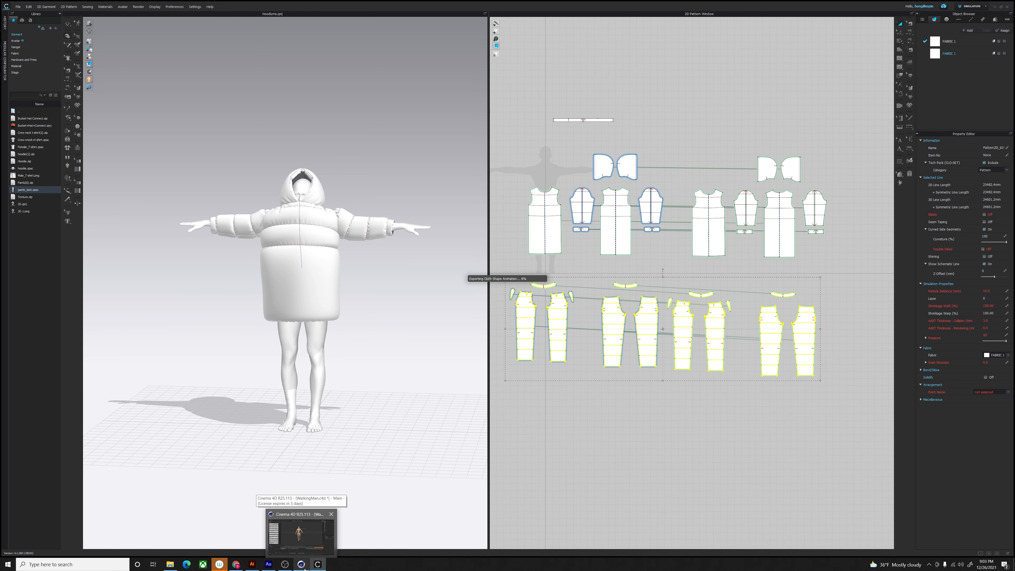
click(302, 565)
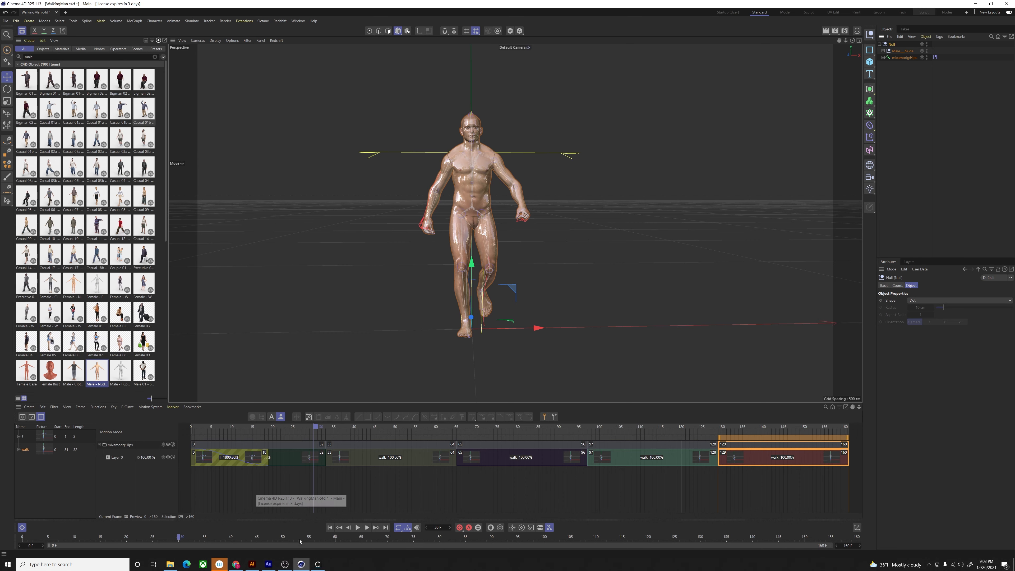
click(888, 36)
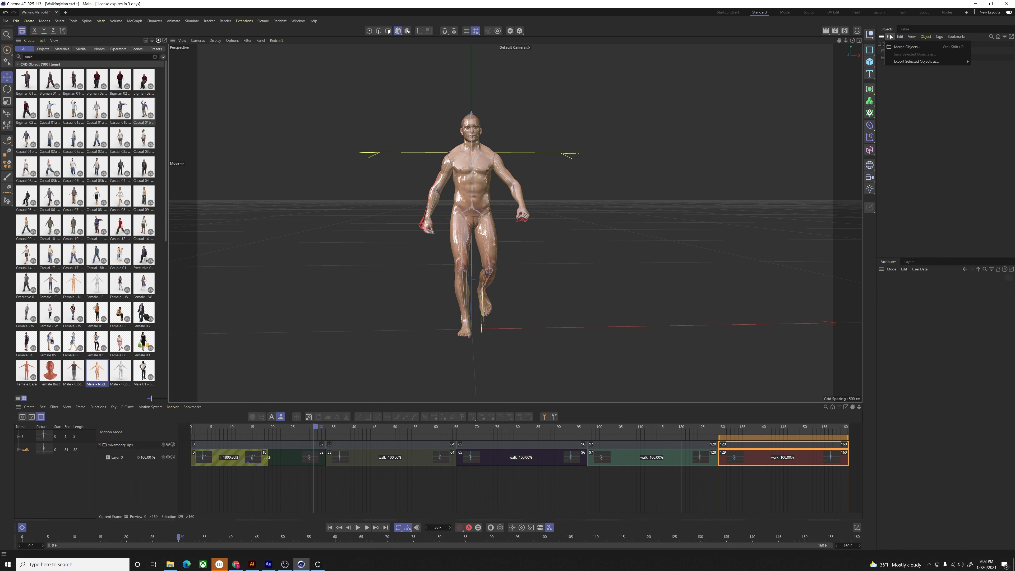
click(903, 46)
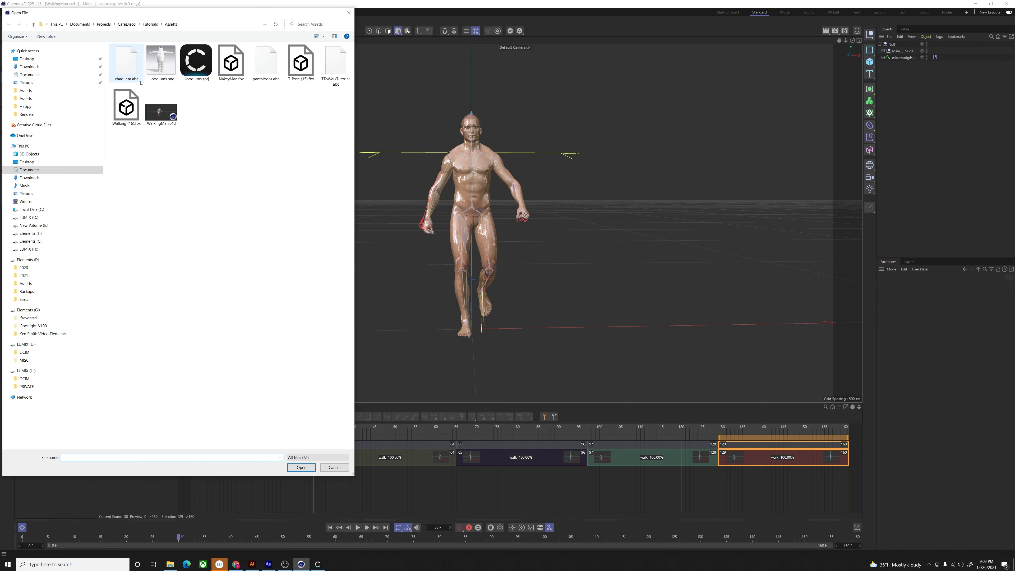
click(277, 67)
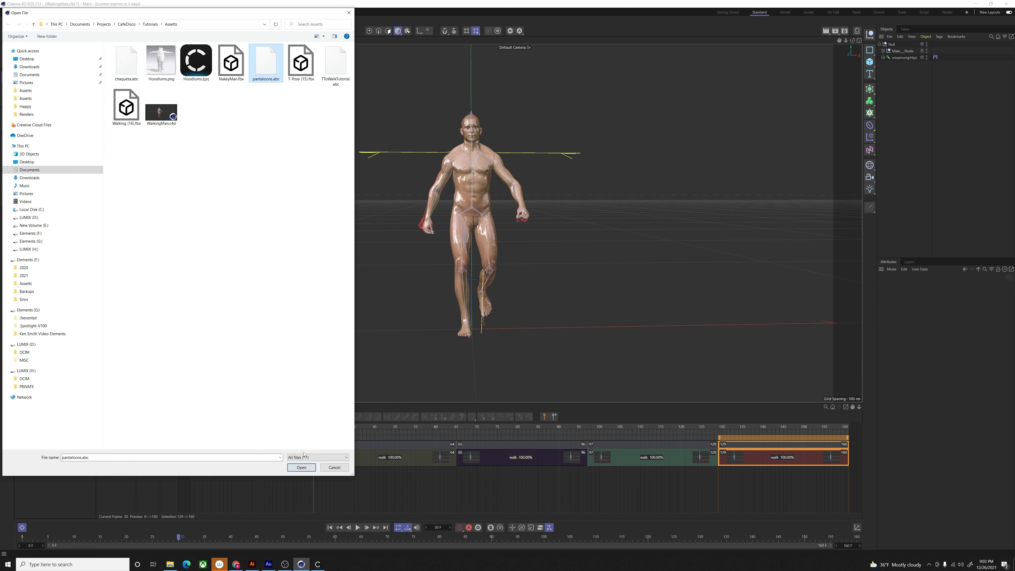
click(302, 468)
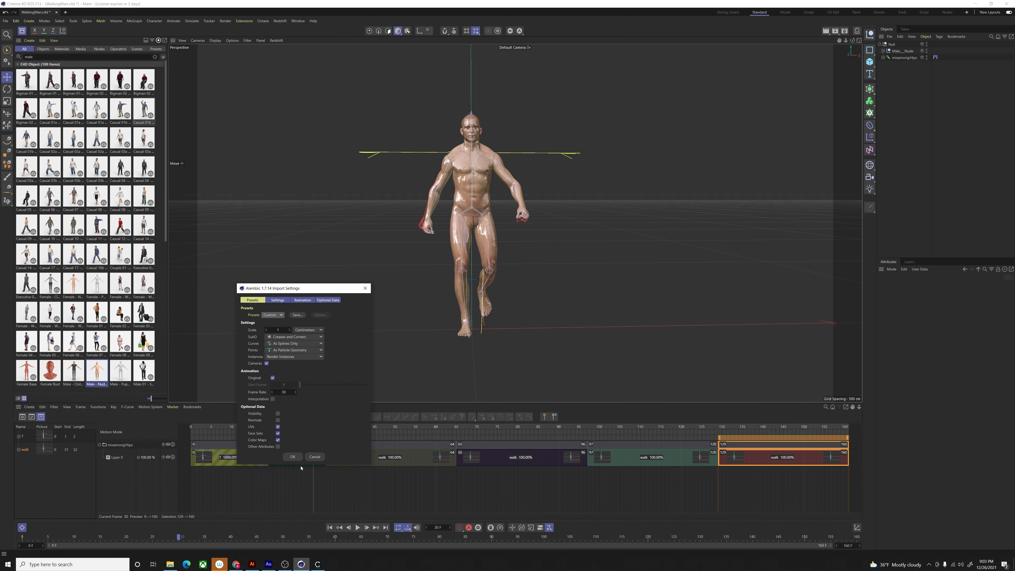
click(292, 457)
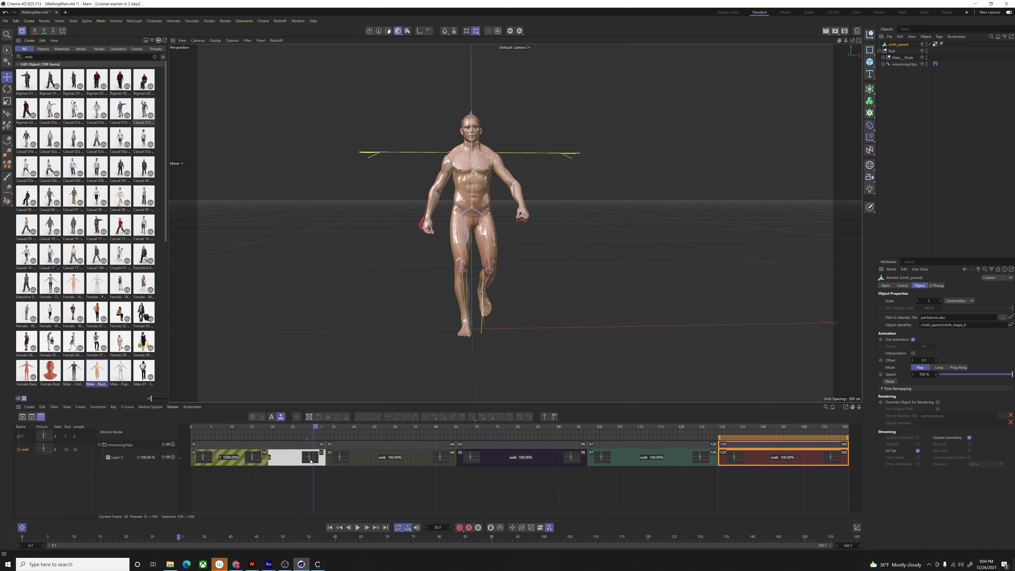
Step: Scrub the timeline to frame 45 to check the imported trousers on the walking figure
click(529, 427)
drag(529, 430, 376, 412)
key(space)
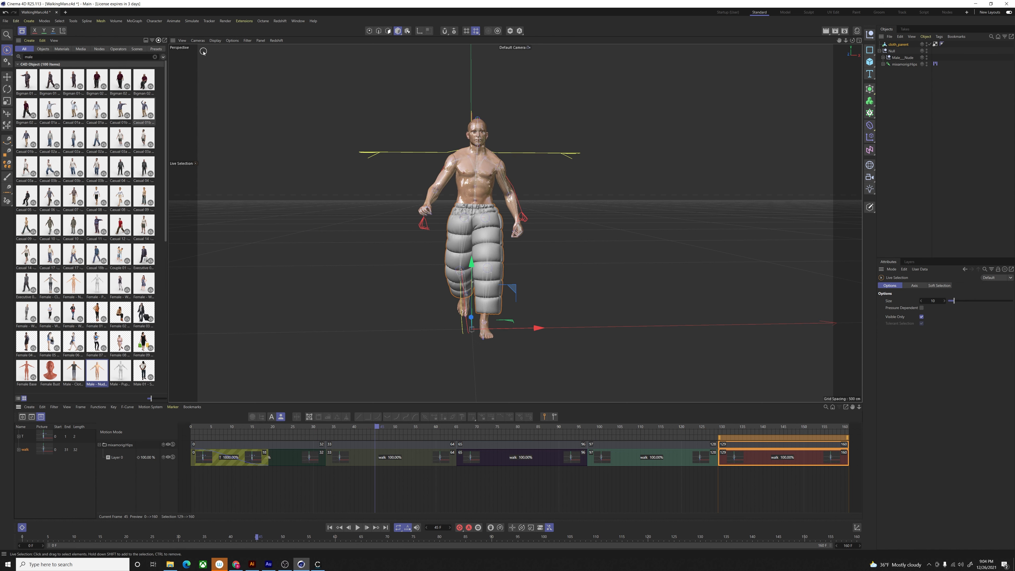
Step: Open the Octane Live Viewer, dock it beside the perspective viewport and make it narrower than the viewport
click(263, 21)
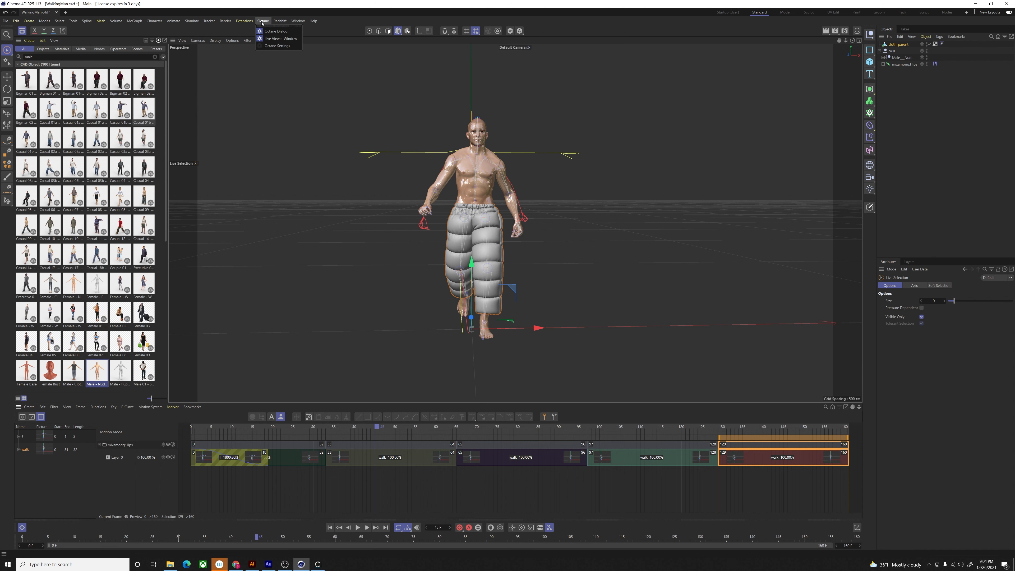
click(280, 38)
drag(136, 147, 856, 202)
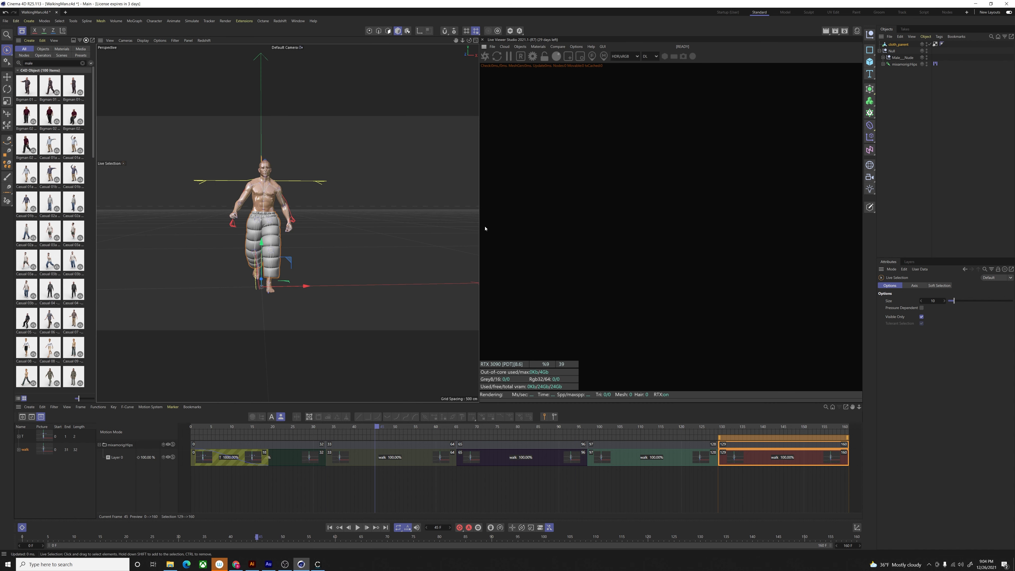
drag(481, 227, 587, 227)
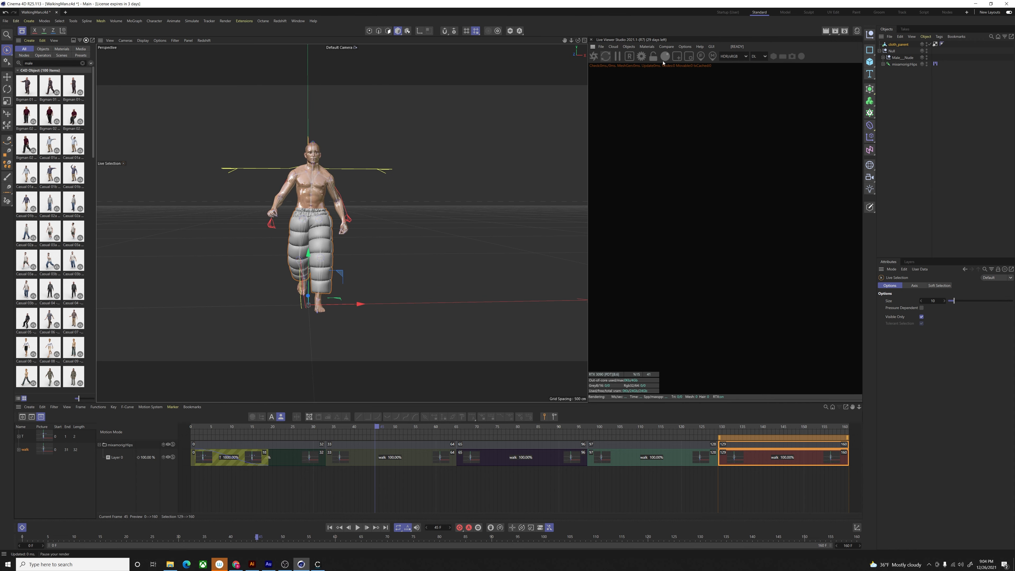
Step: Start the Octane live render of the scene and add an HDRI Environment
click(593, 56)
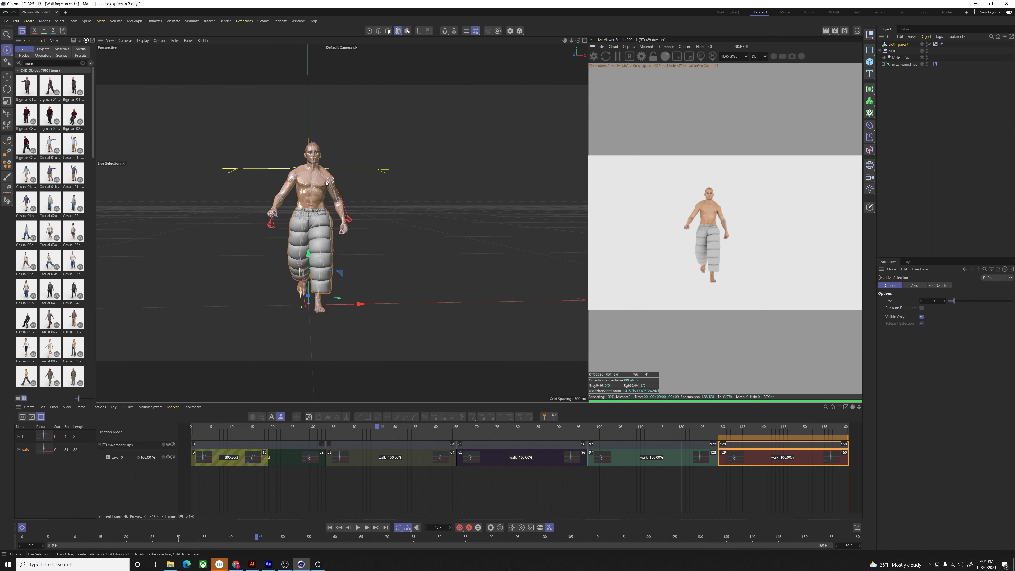
click(628, 47)
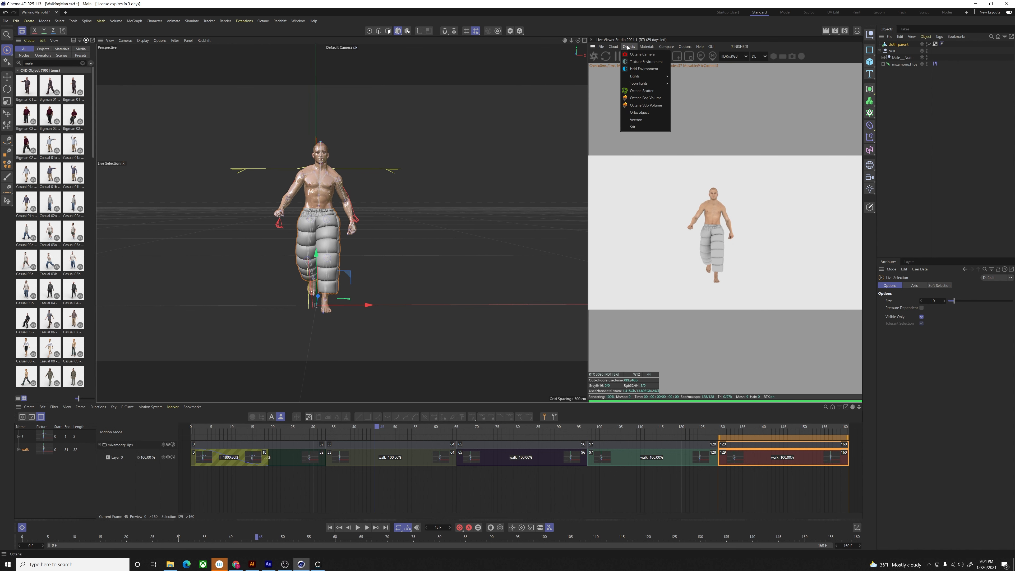
click(639, 68)
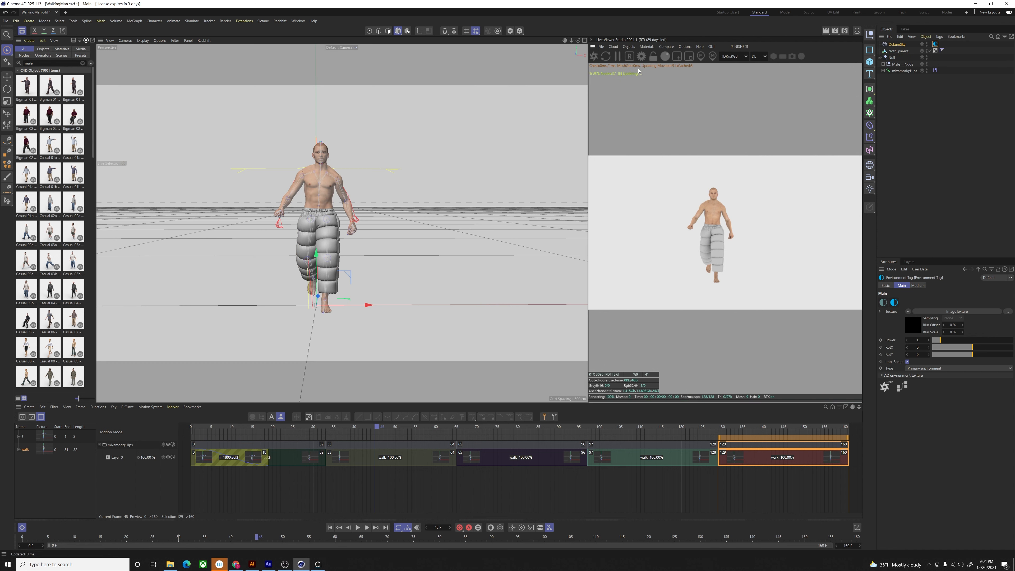
Step: Add a plane object as a floor beneath the walking figure
click(629, 46)
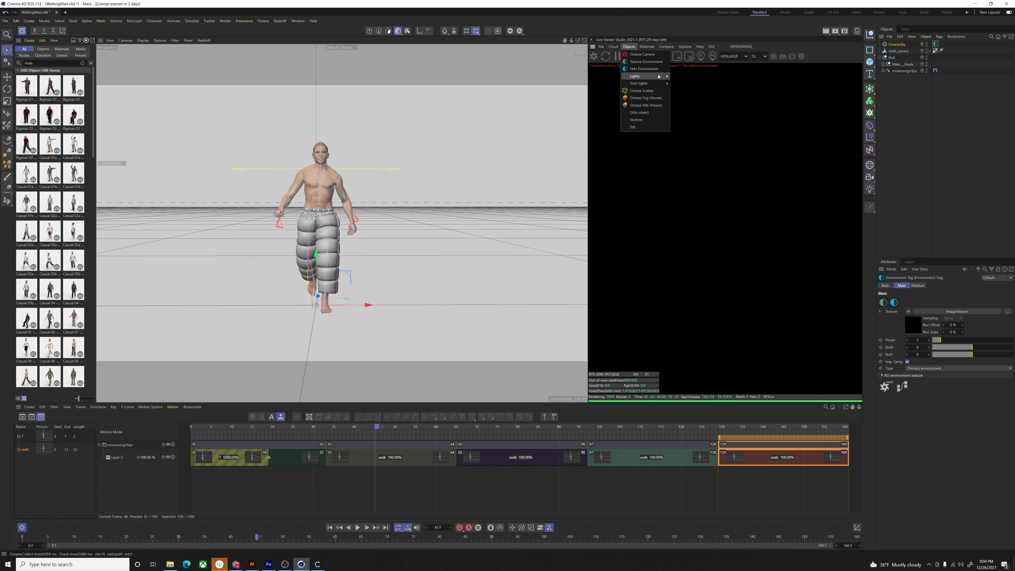
click(869, 61)
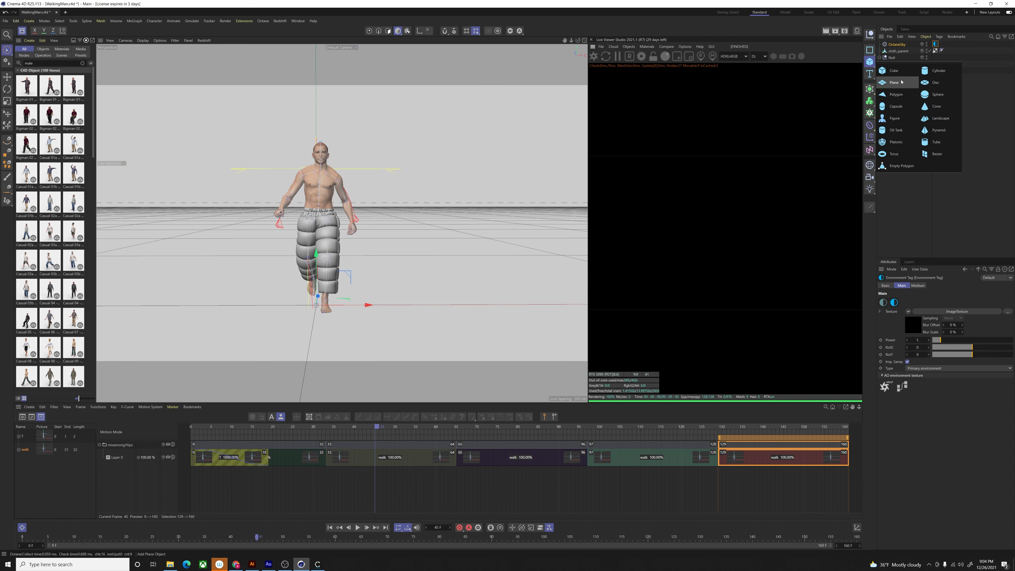
click(900, 81)
Step: Add an Octane area light to the scene
click(629, 47)
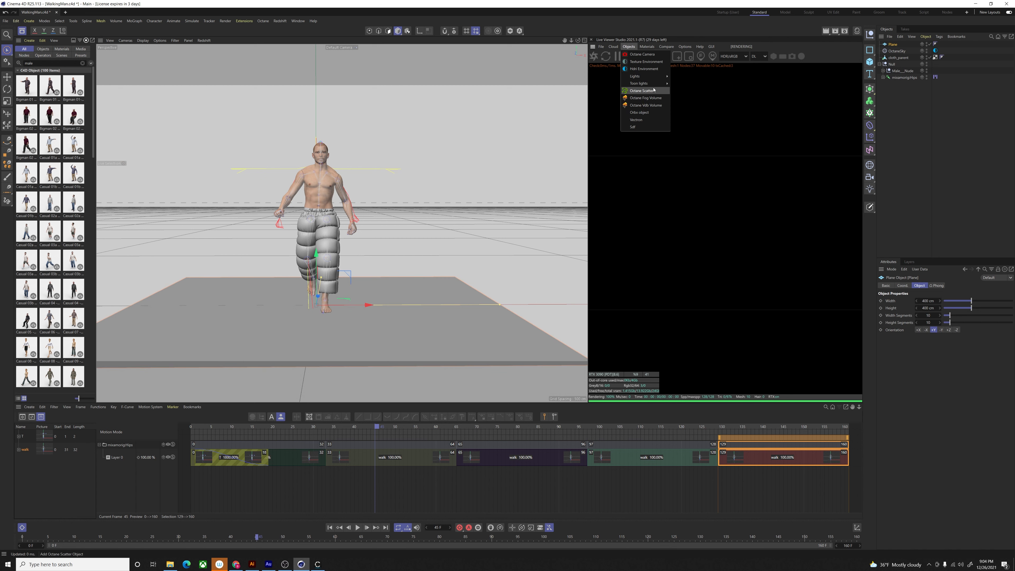
mouse_move(643, 76)
click(697, 100)
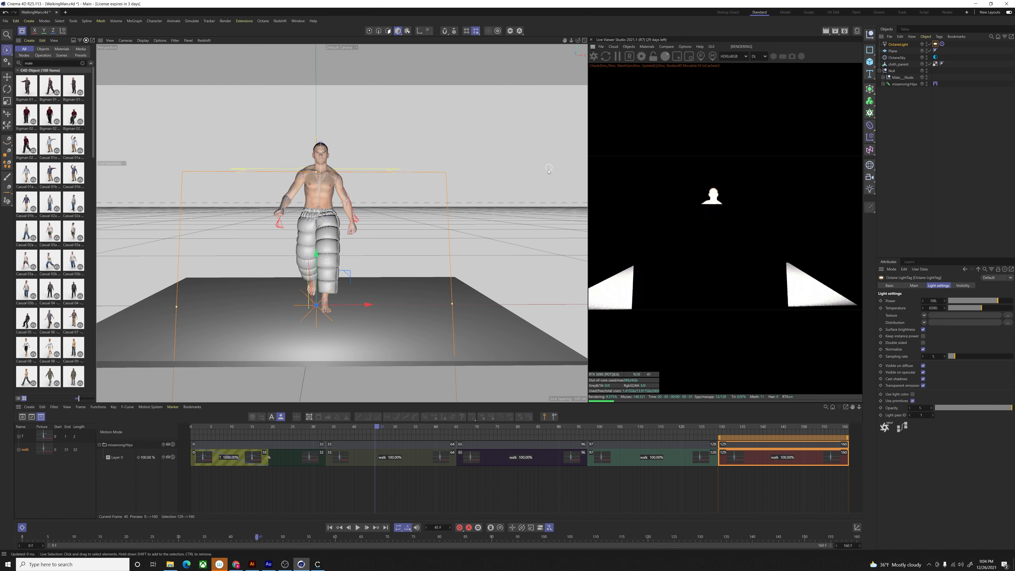
Step: Place the area light in front and to the side of the figure, angled toward him, and lower its power to about 4.2
drag(316, 274, 161, 218)
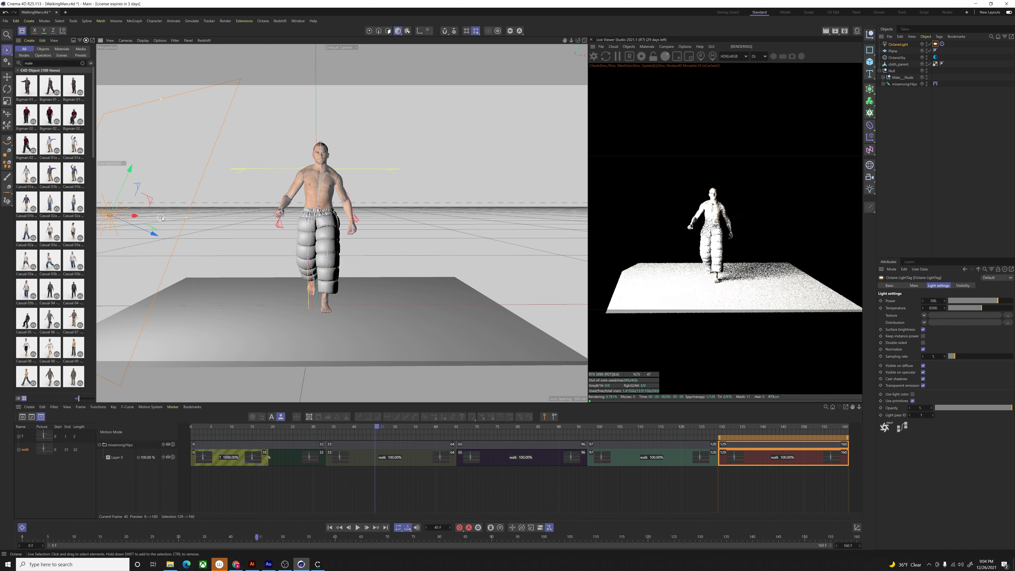
drag(131, 171, 113, 202)
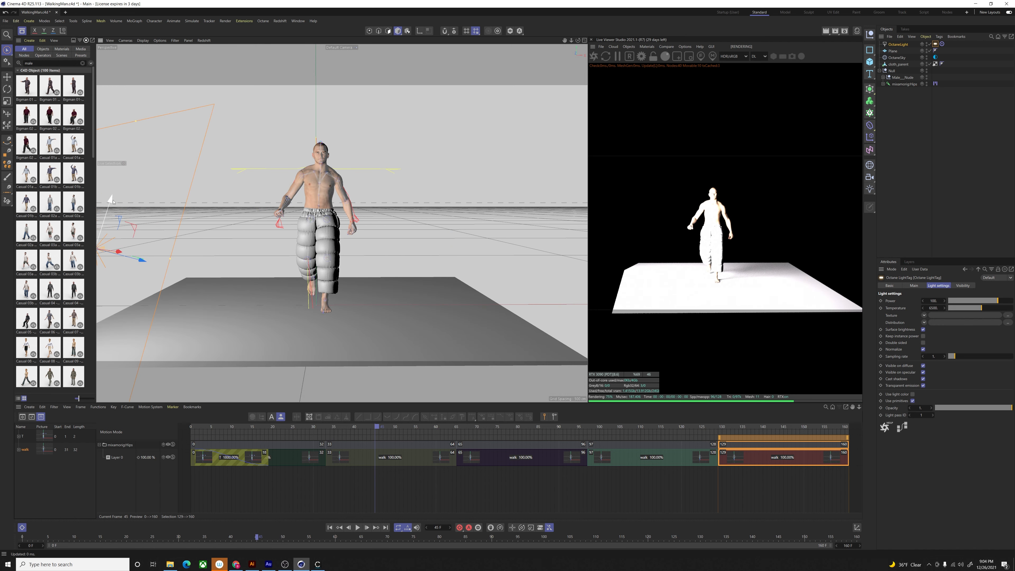
click(986, 301)
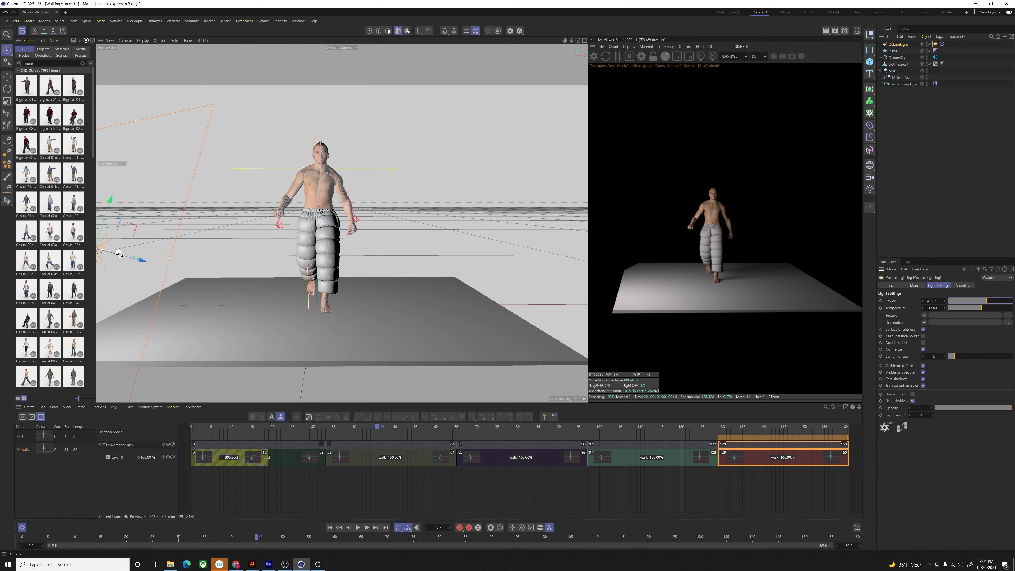
Step: Duplicate the area light and place the copy behind and above the figure, widened and tilted down toward him
ctrl+drag(118, 253, 336, 284)
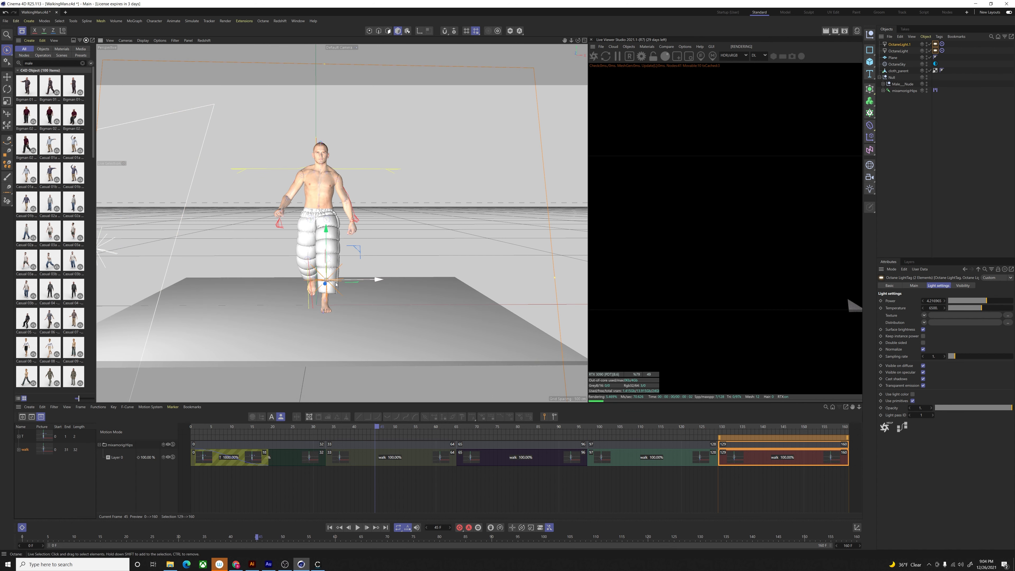
middle_click(334, 211)
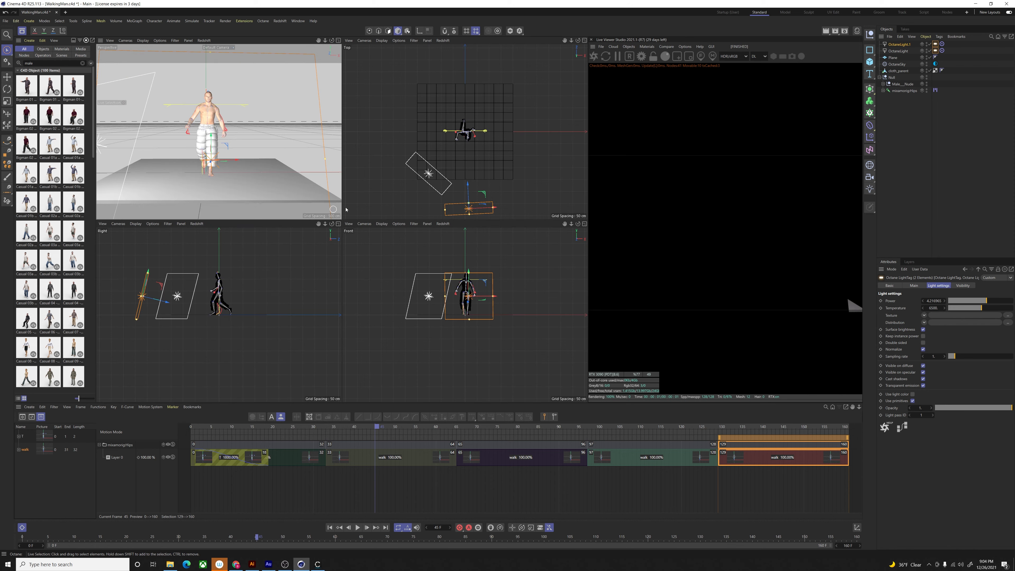
drag(468, 192, 454, 48)
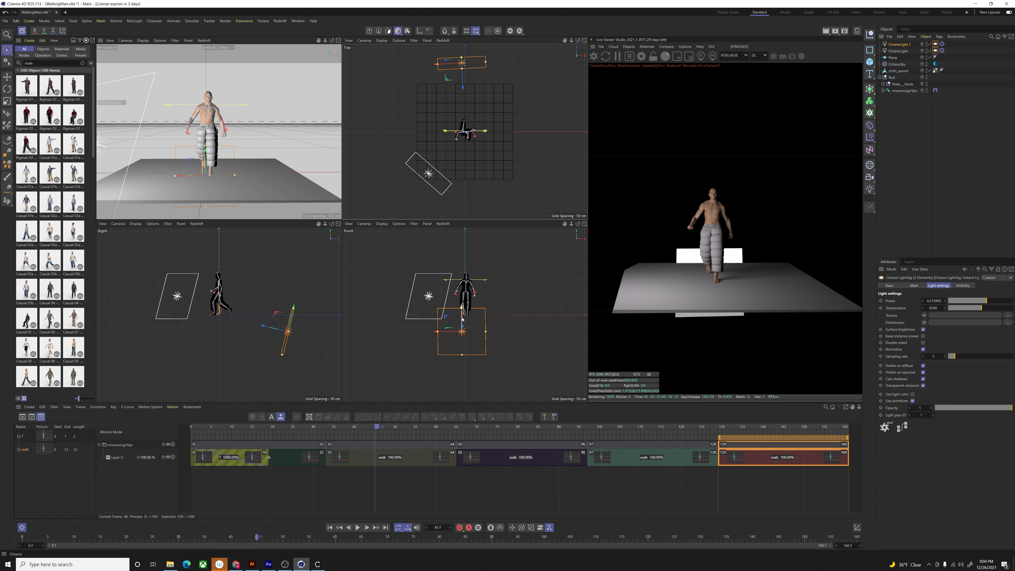
drag(462, 319, 379, 254)
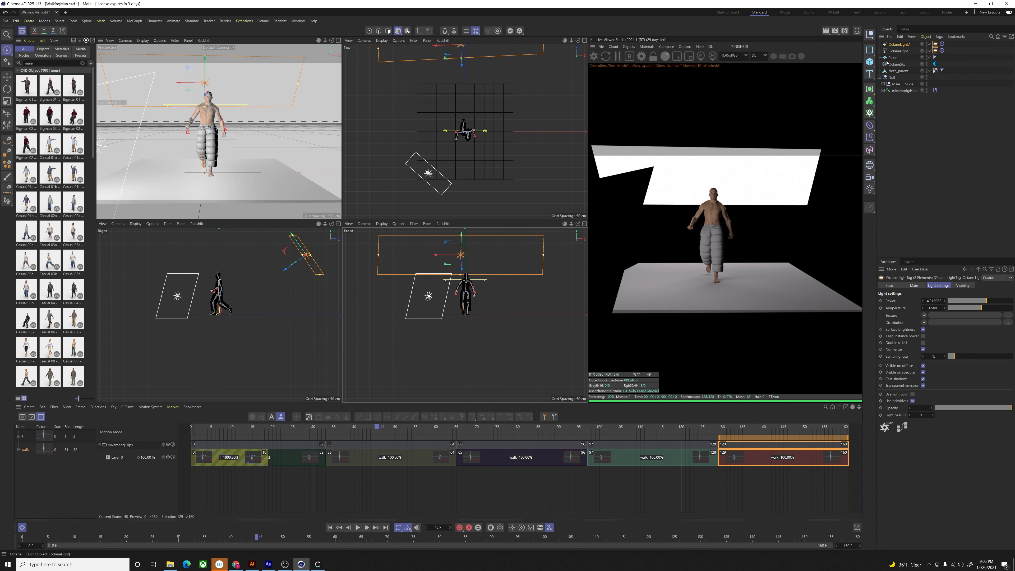
Step: Turn off camera visibility for both Octane lights
click(899, 45)
ctrl+click(899, 51)
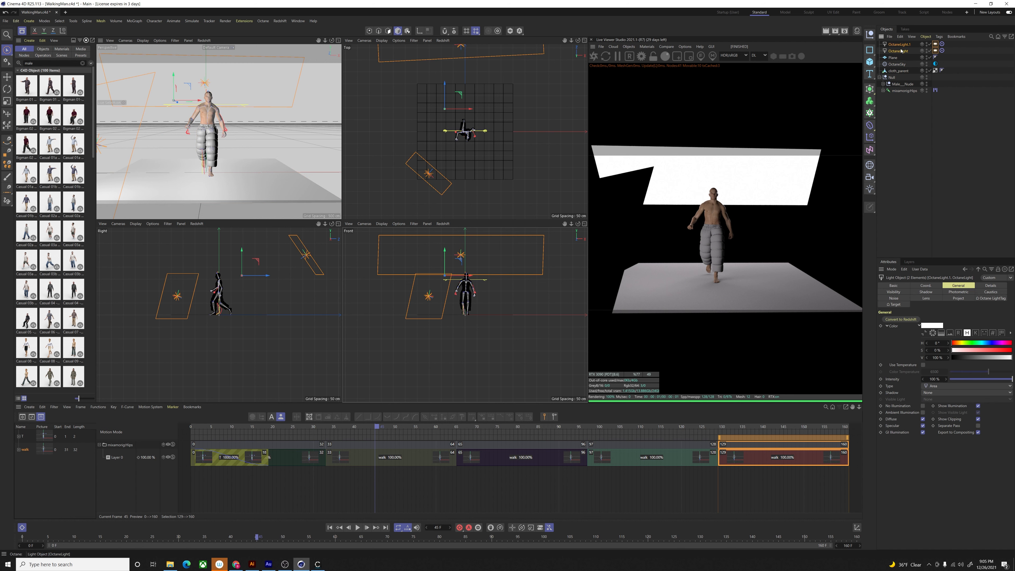
click(988, 299)
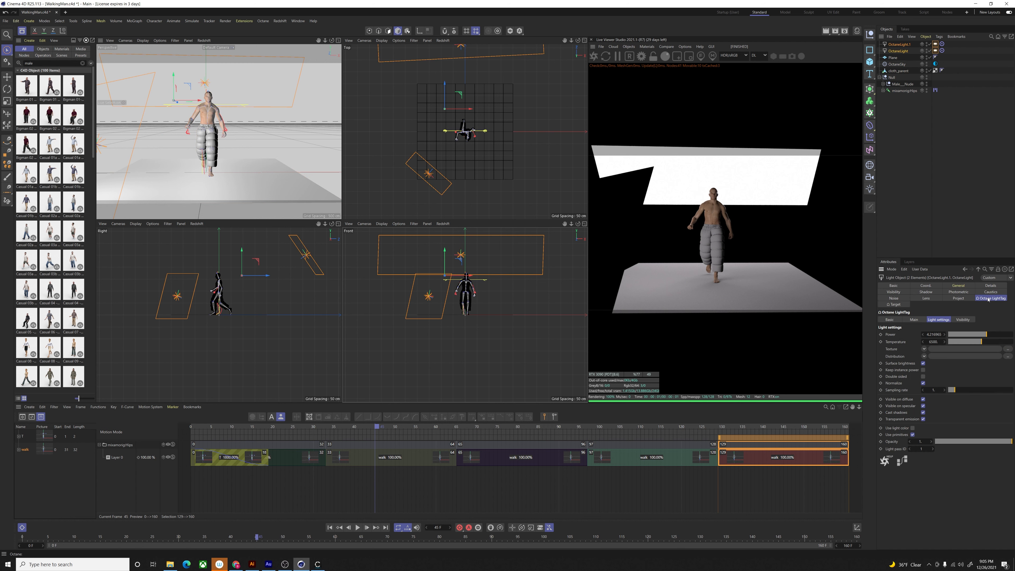
click(961, 320)
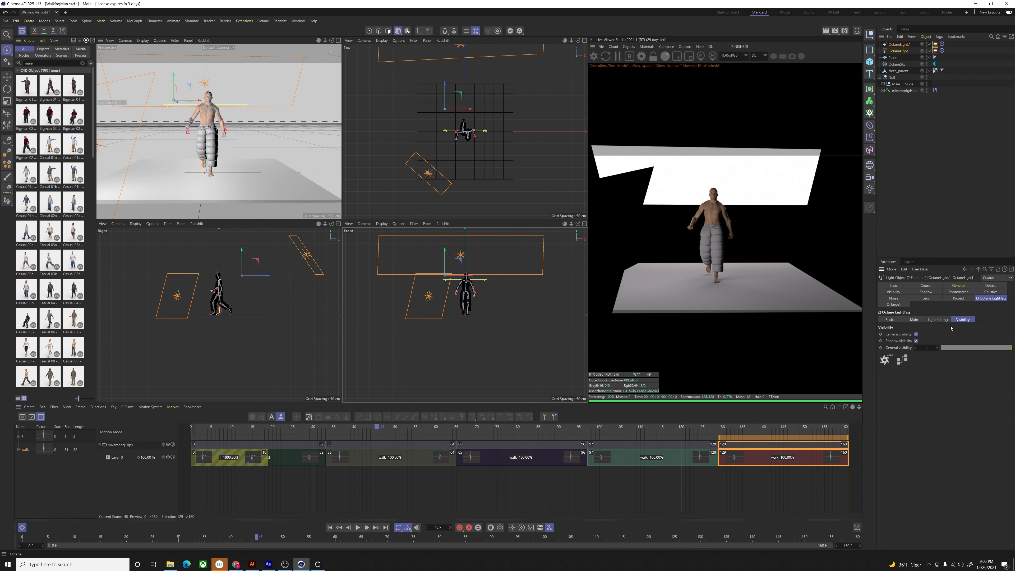
click(916, 335)
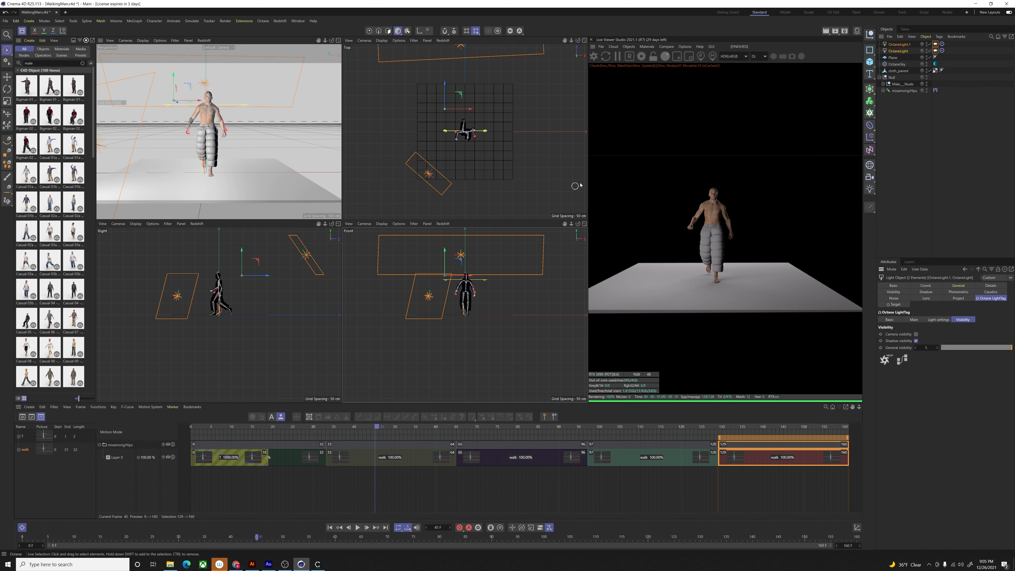
click(947, 105)
Step: Enlarge the back light in width and height and move it closer to the figure
click(904, 44)
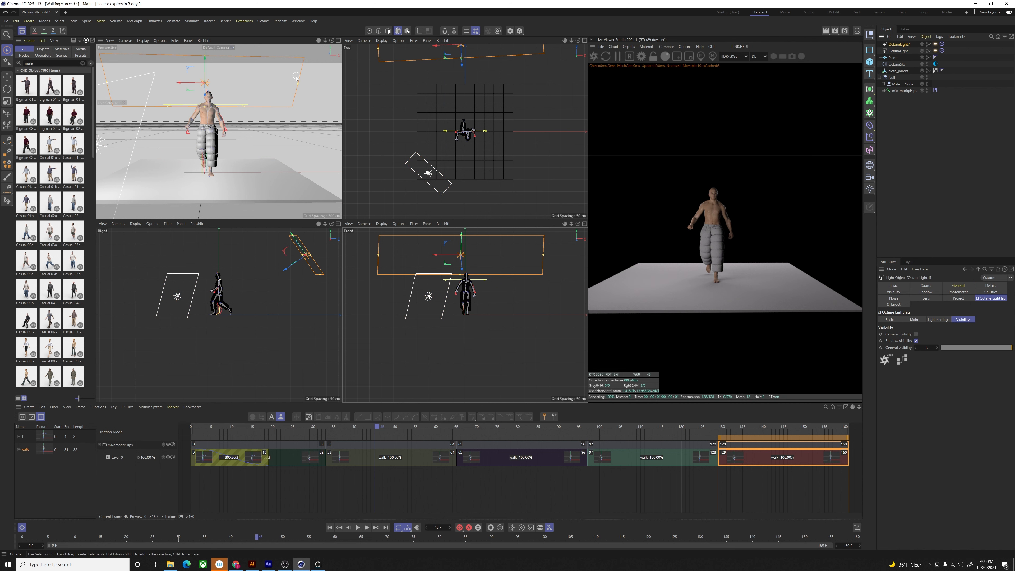
drag(297, 84, 336, 84)
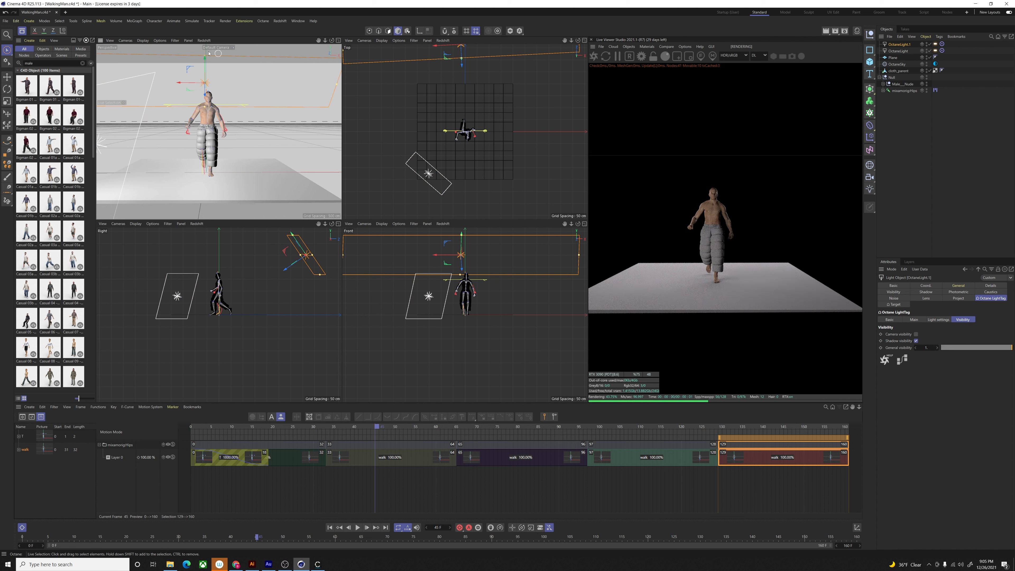
drag(206, 56, 205, 34)
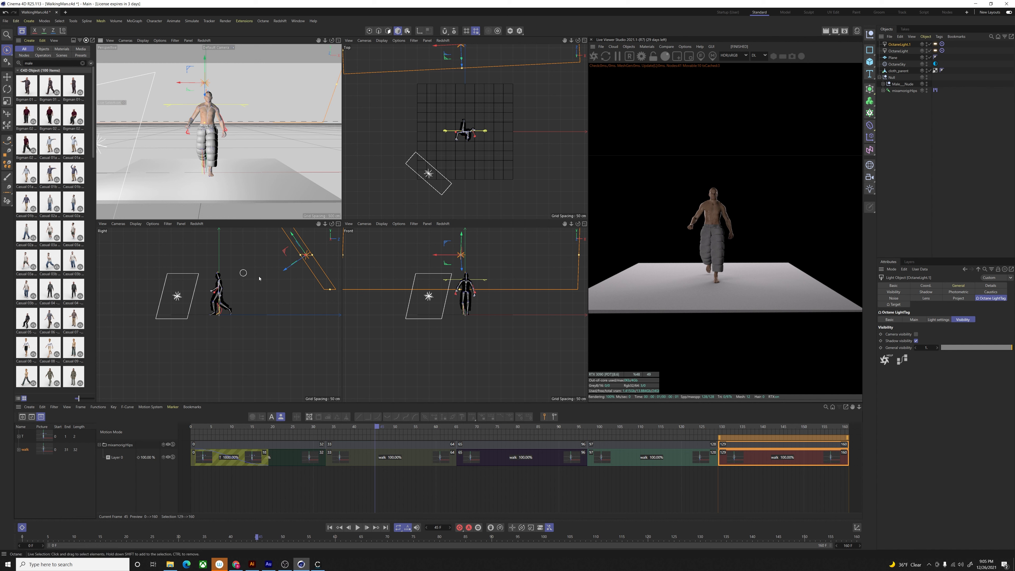
drag(309, 252, 262, 240)
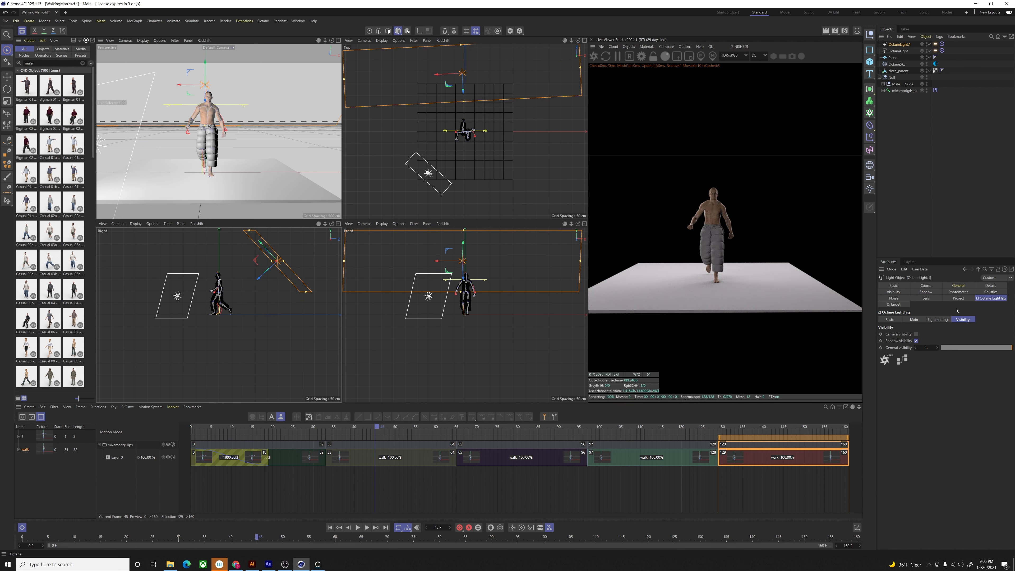
Step: Set the power of the back light and the front side light to 8 each
click(939, 320)
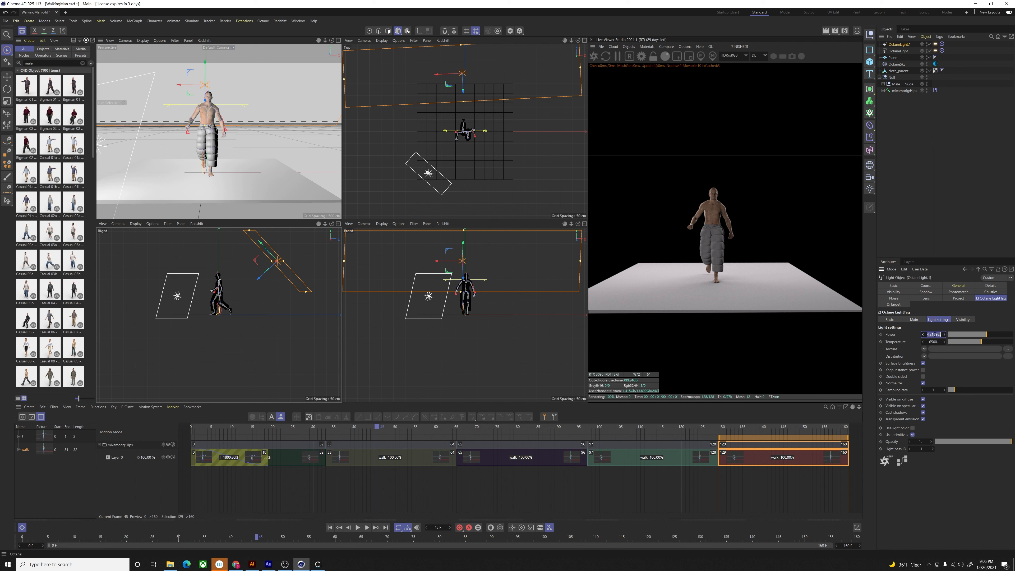
key(Return)
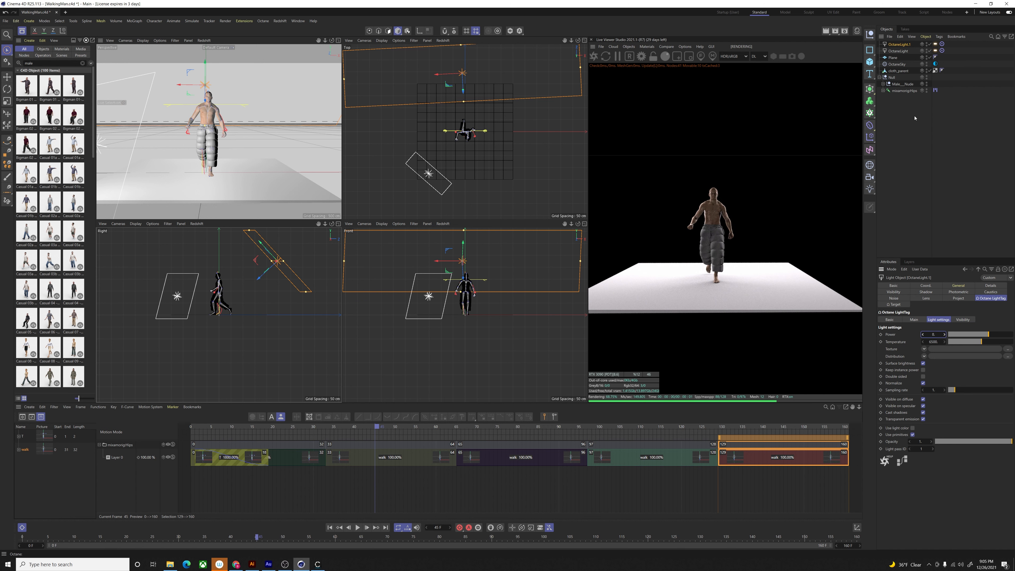
click(898, 51)
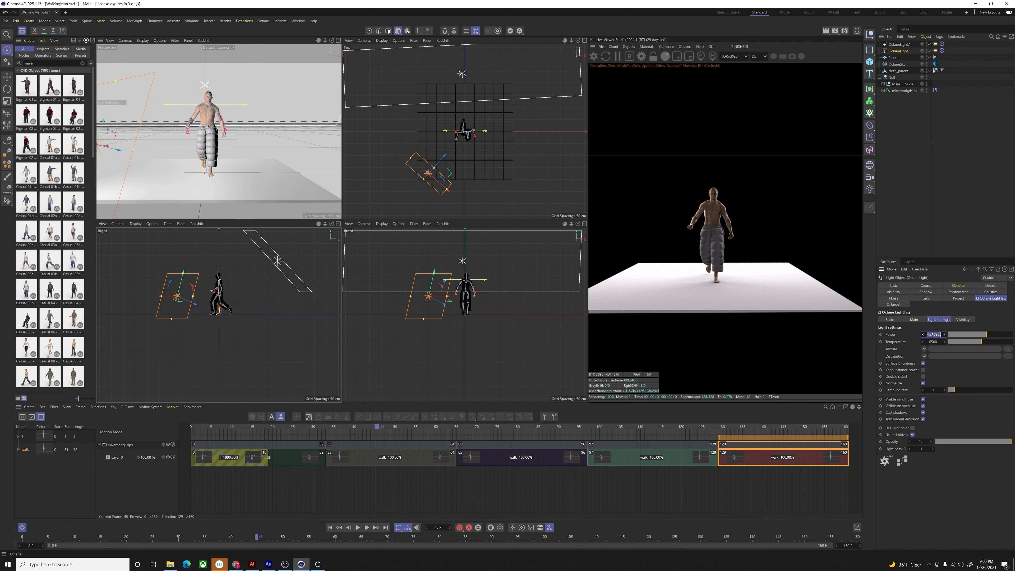
key(Return)
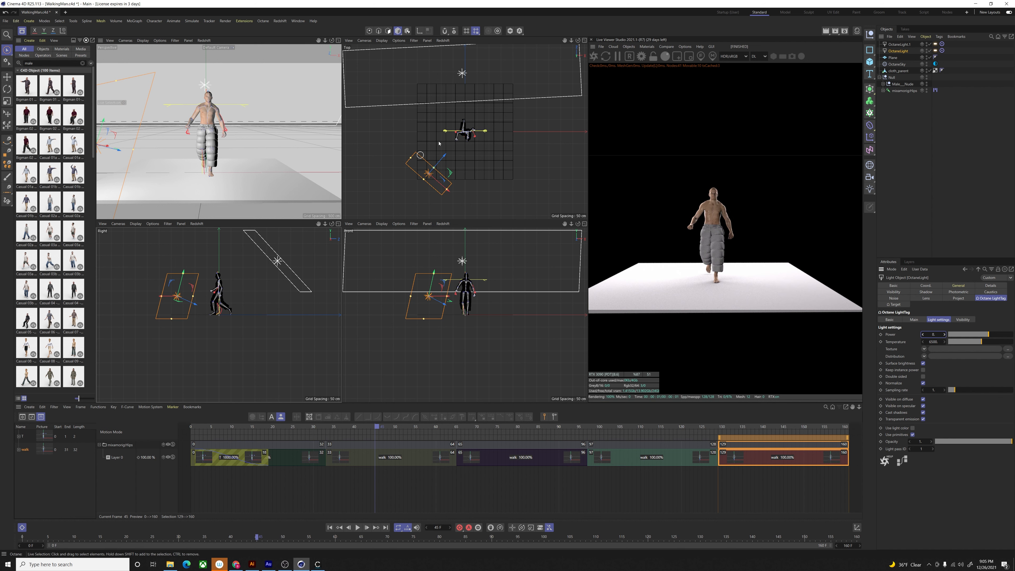
Step: Reposition the front side light in the top view and rotate it to face the figure more from the side
drag(442, 168, 446, 154)
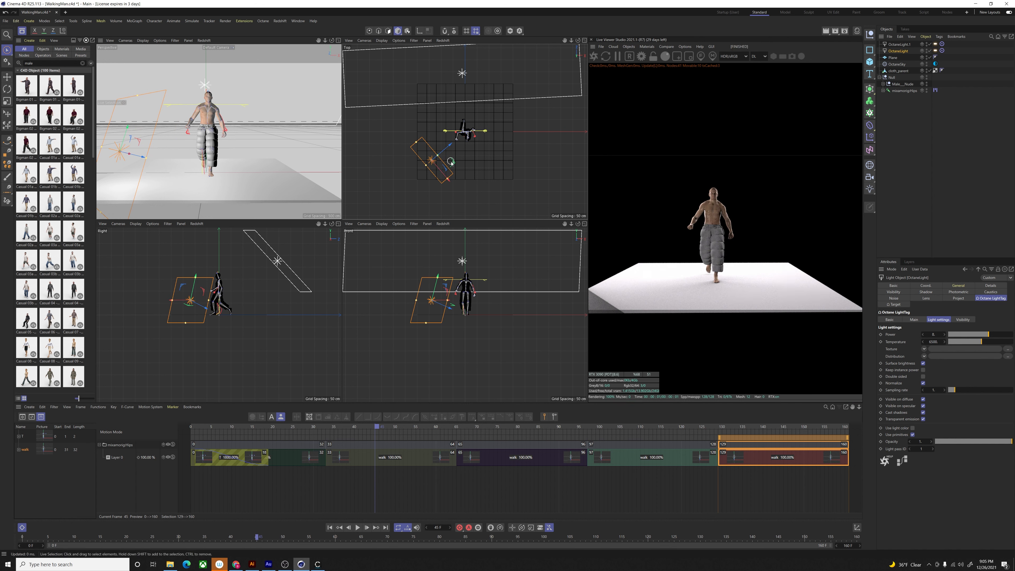
drag(445, 153, 436, 162)
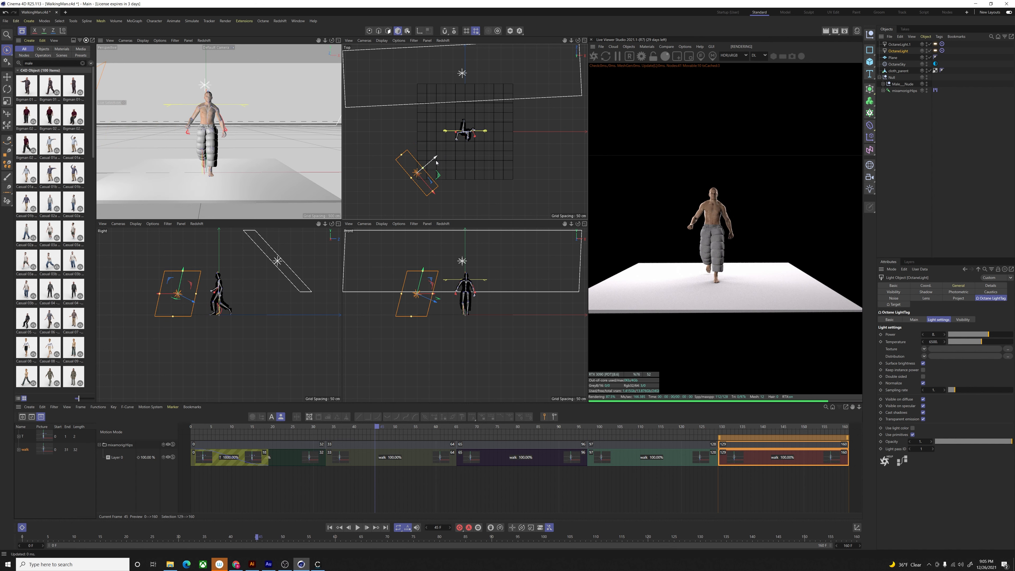
drag(429, 187, 428, 156)
click(418, 178)
click(403, 157)
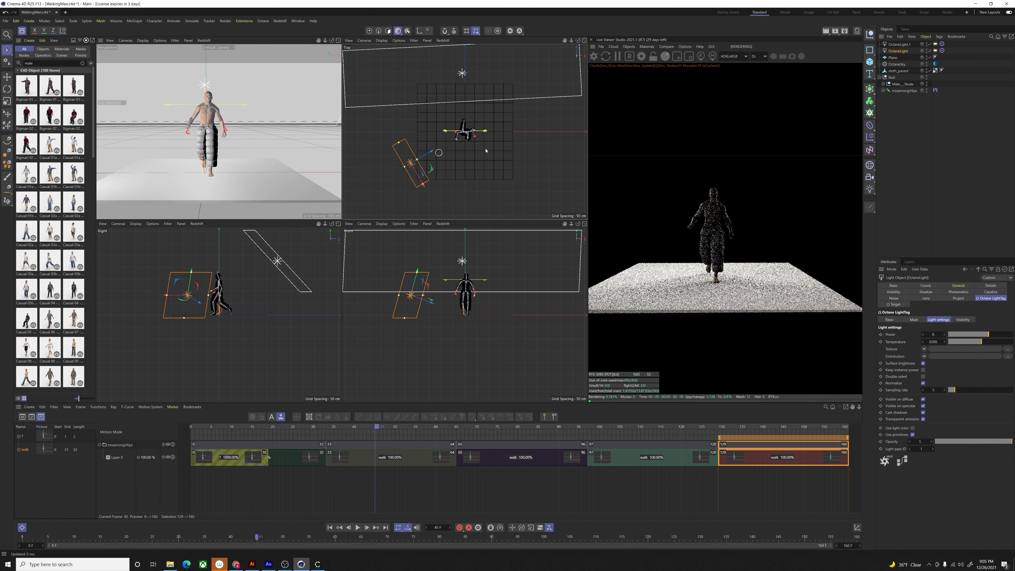
Step: Set the Octane Direct lighting kernel to 256 max samples, GI_DIFFUSE mode and a specular depth of 8
scroll(216, 137, up, 2)
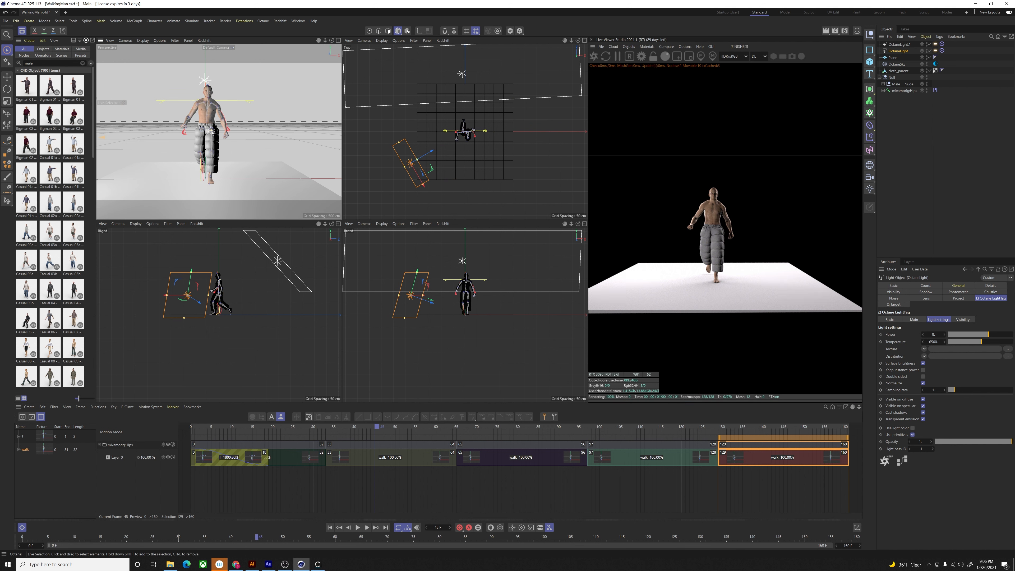
click(641, 57)
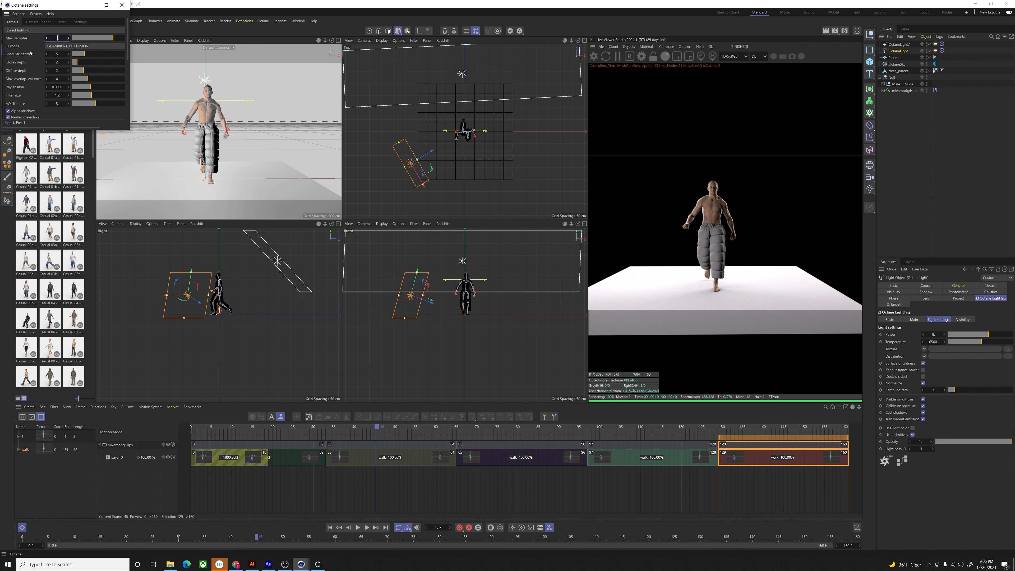
key(Return)
click(89, 47)
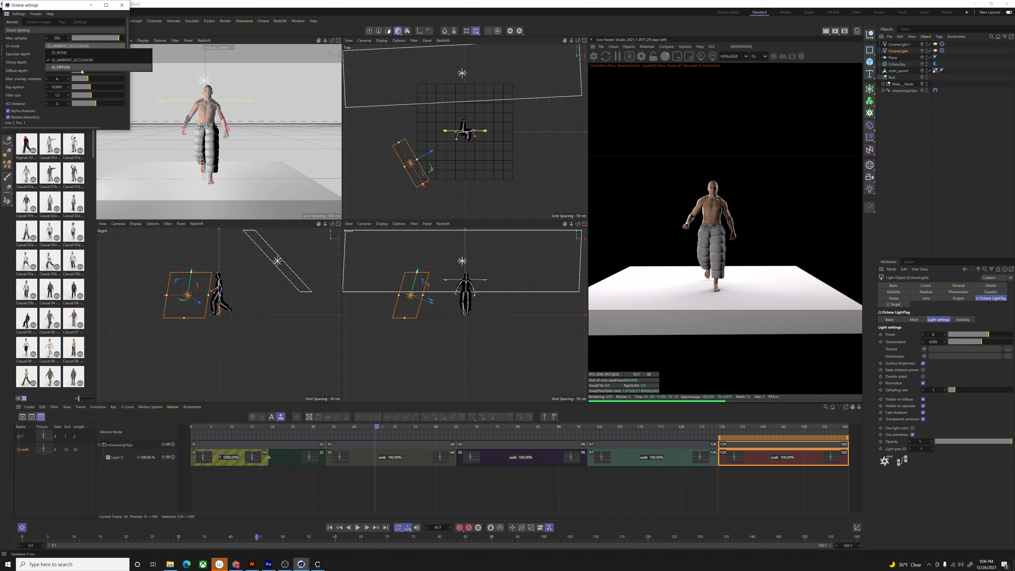
click(83, 68)
double_click(58, 54)
text(8)
key(Return)
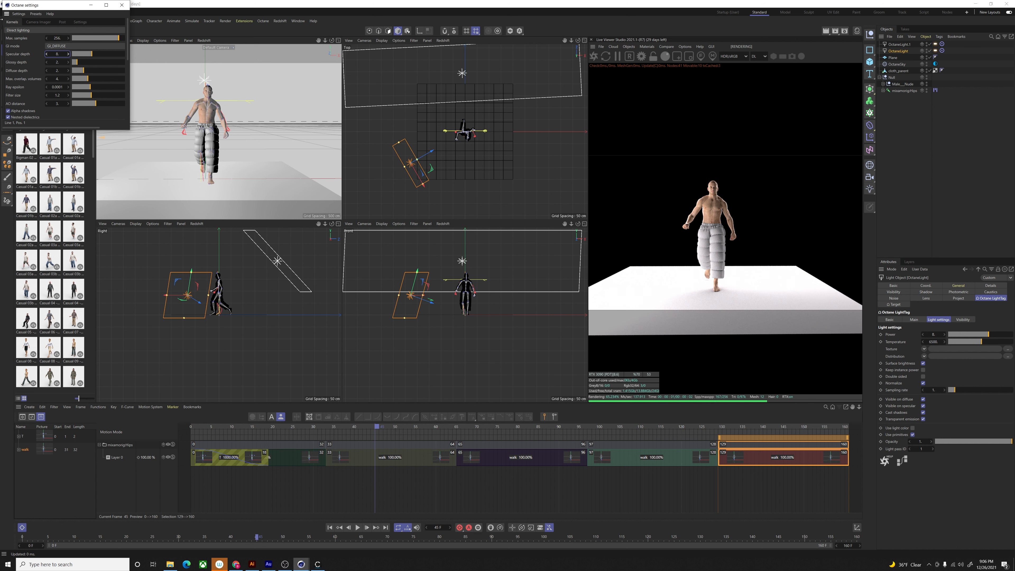
click(38, 22)
click(32, 31)
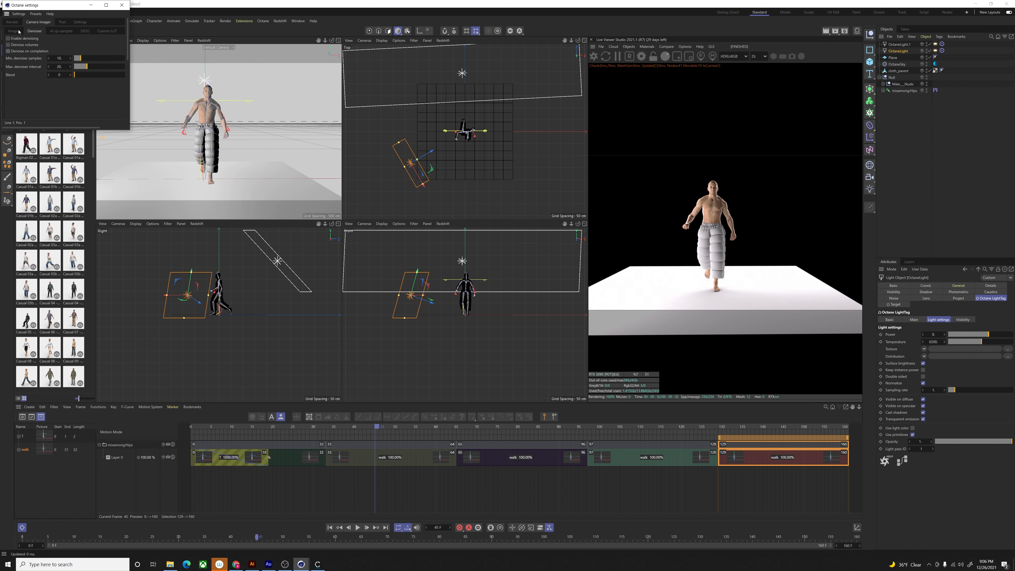
click(19, 32)
click(12, 22)
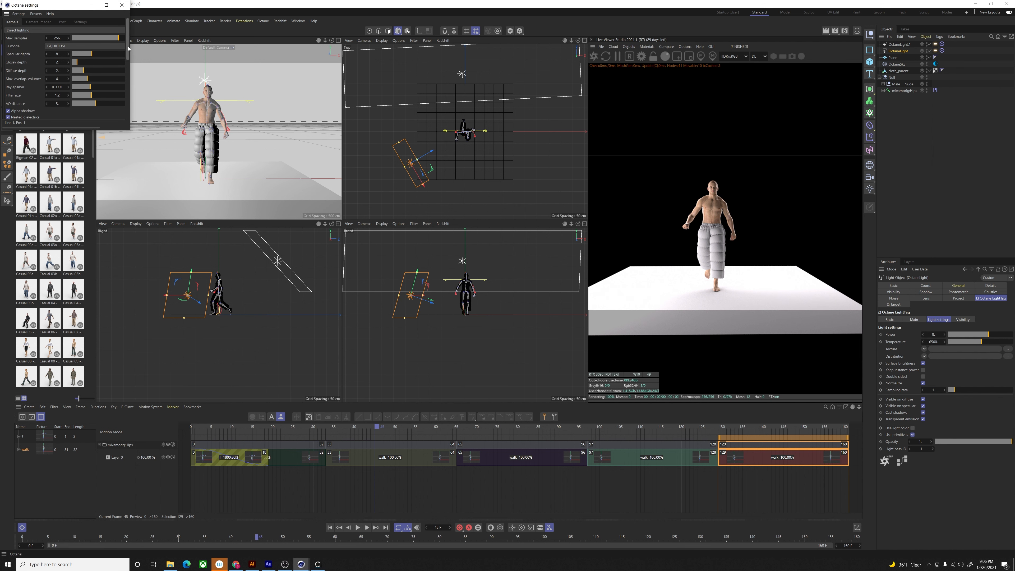
Step: Set the Octane kernel's glossy depth and diffuse depth to 4 each and close the render settings
mouse_move(128, 49)
mouse_down()
mouse_move(123, 118)
mouse_move(126, 33)
mouse_up()
text(4)
click(60, 72)
text(4)
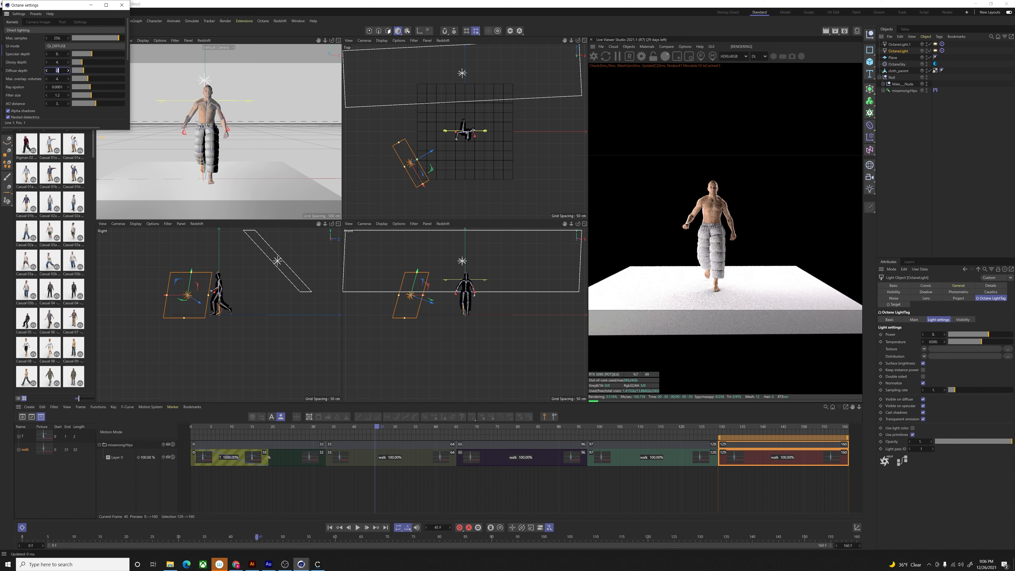
key(Return)
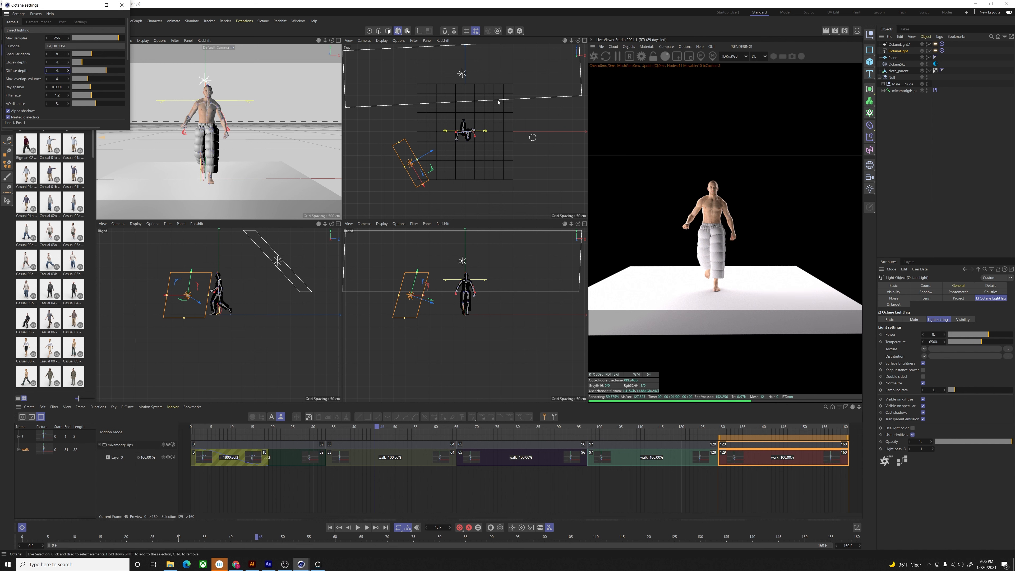
click(122, 8)
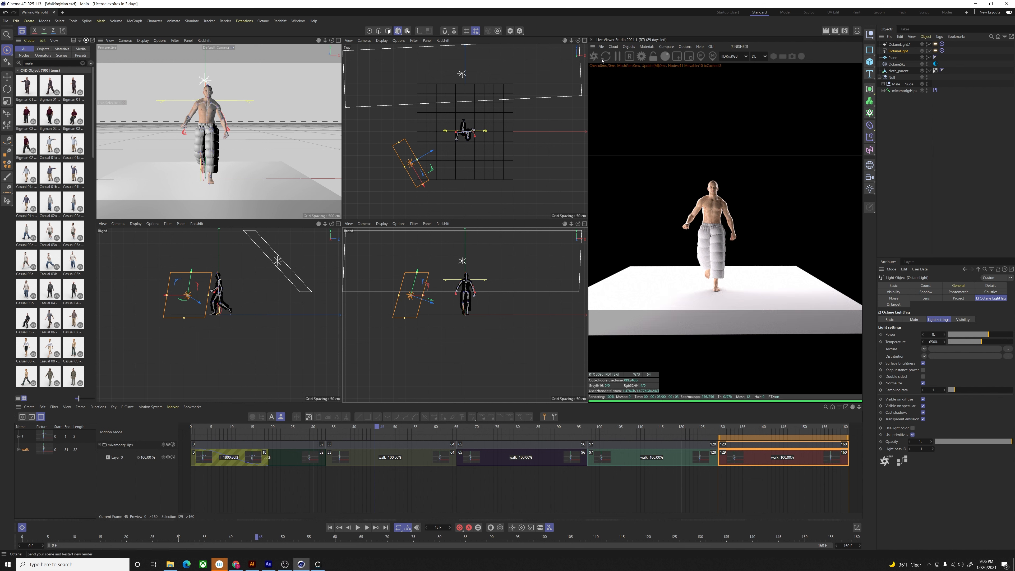
Step: Create an Octane Glossy material and show the Material Manager beside the viewports
click(645, 47)
mouse_move(681, 78)
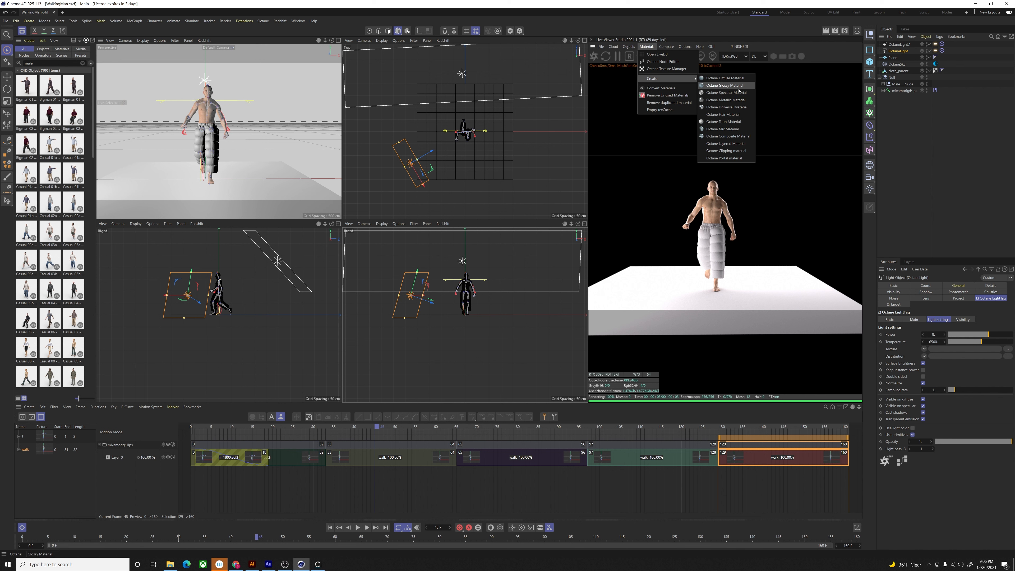
click(724, 85)
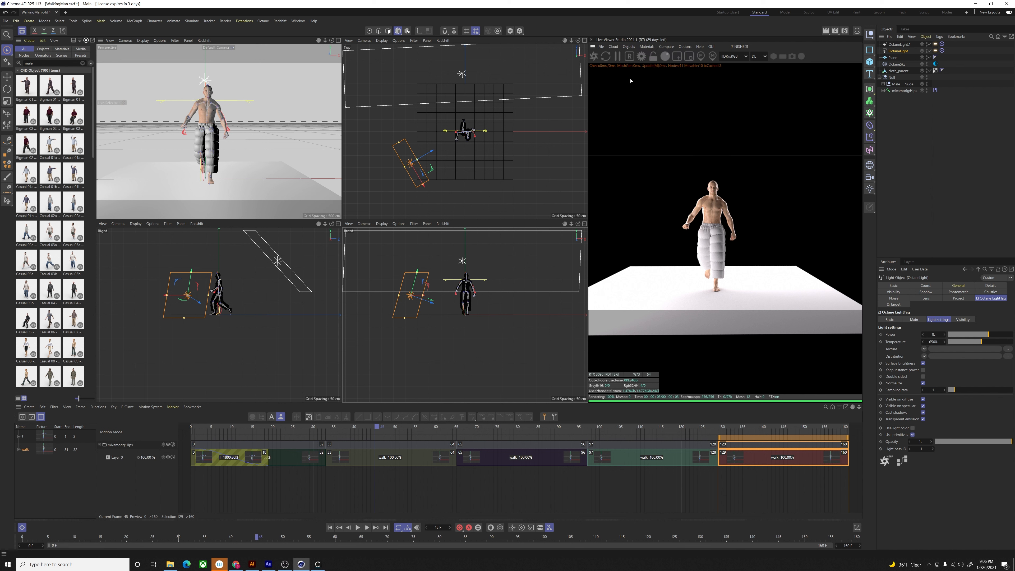
click(298, 21)
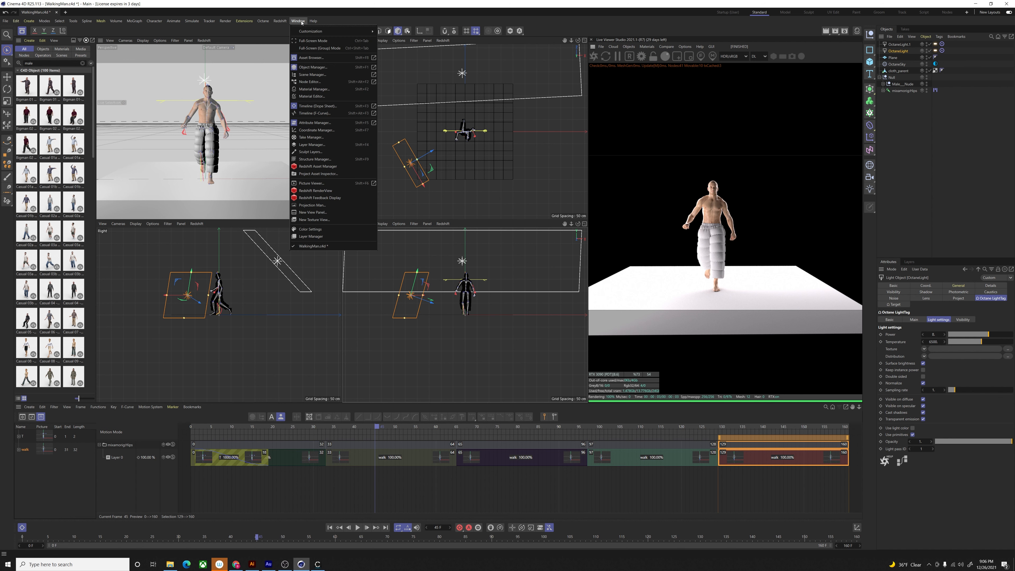
click(314, 89)
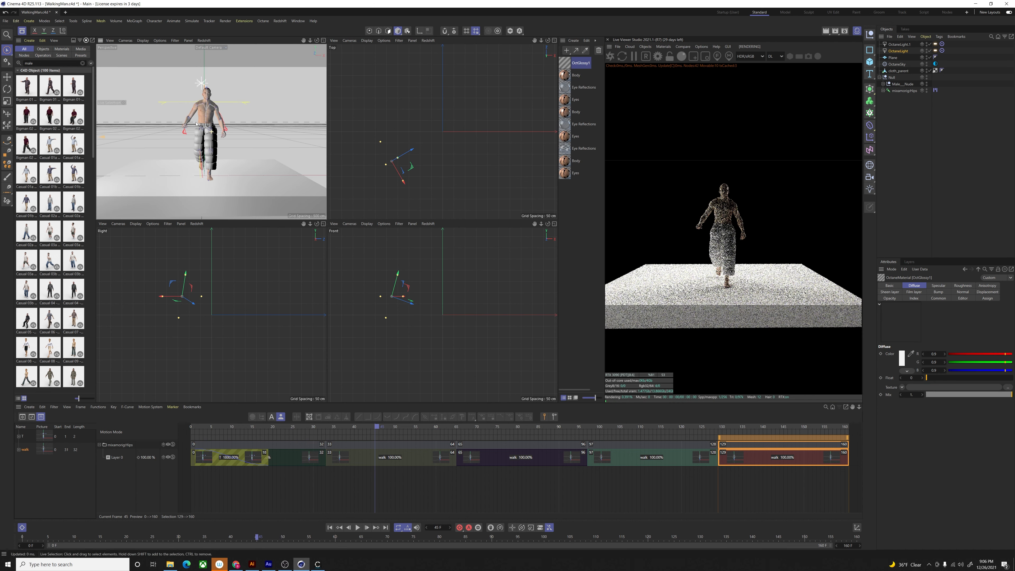
Step: Set the diffuse colour of the new glossy material to black
double_click(566, 66)
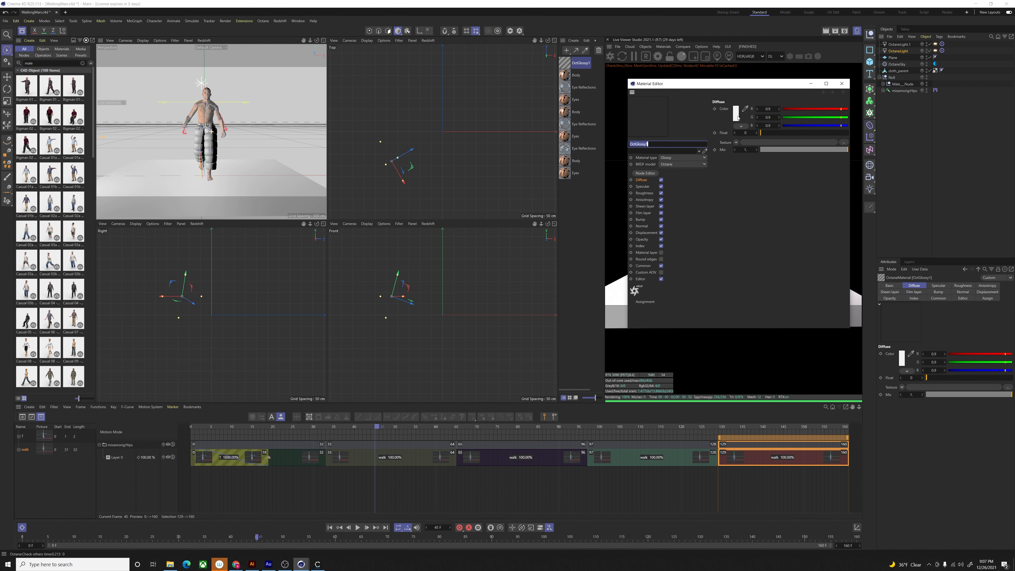
click(737, 116)
click(670, 199)
click(800, 125)
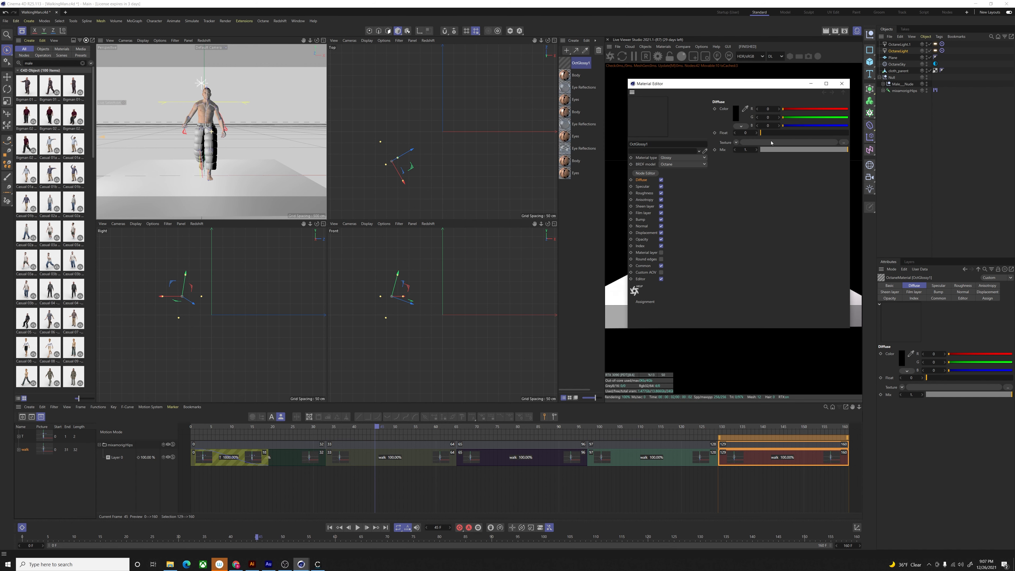
Step: Load the blue and pink abstract image as the material's Roughness texture without copying it to the project location
click(843, 143)
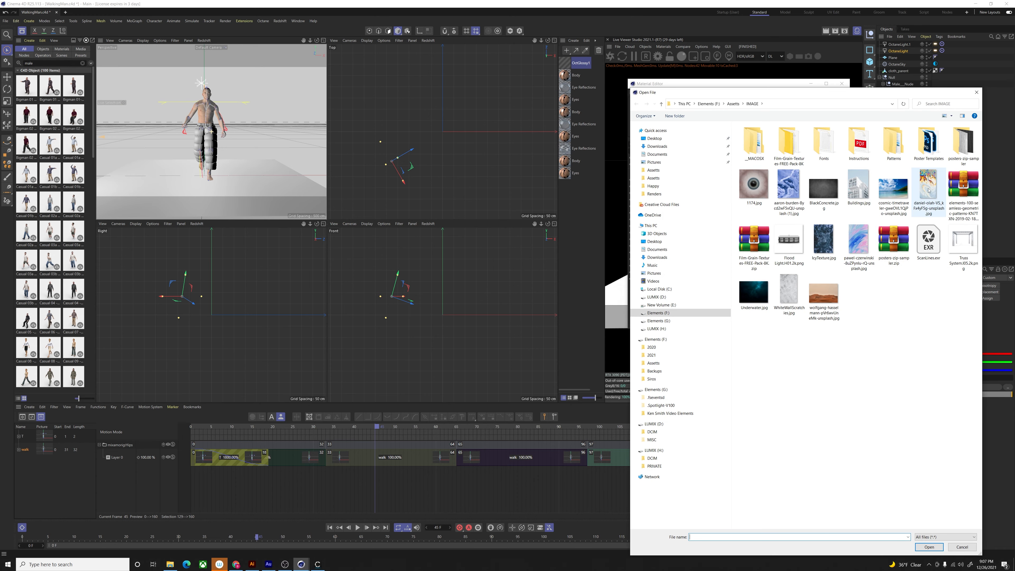
double_click(860, 244)
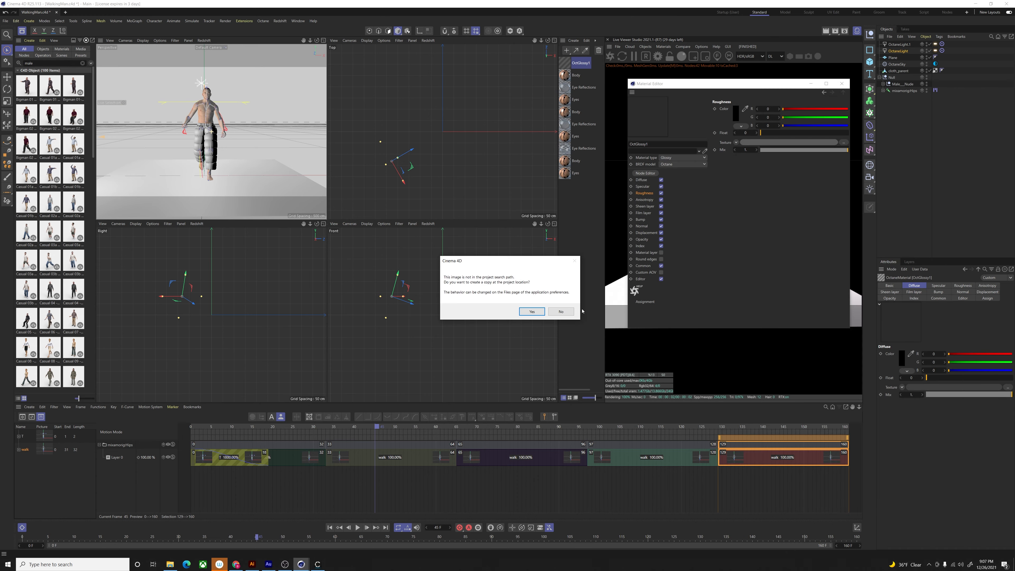
click(564, 311)
drag(716, 85, 360, 143)
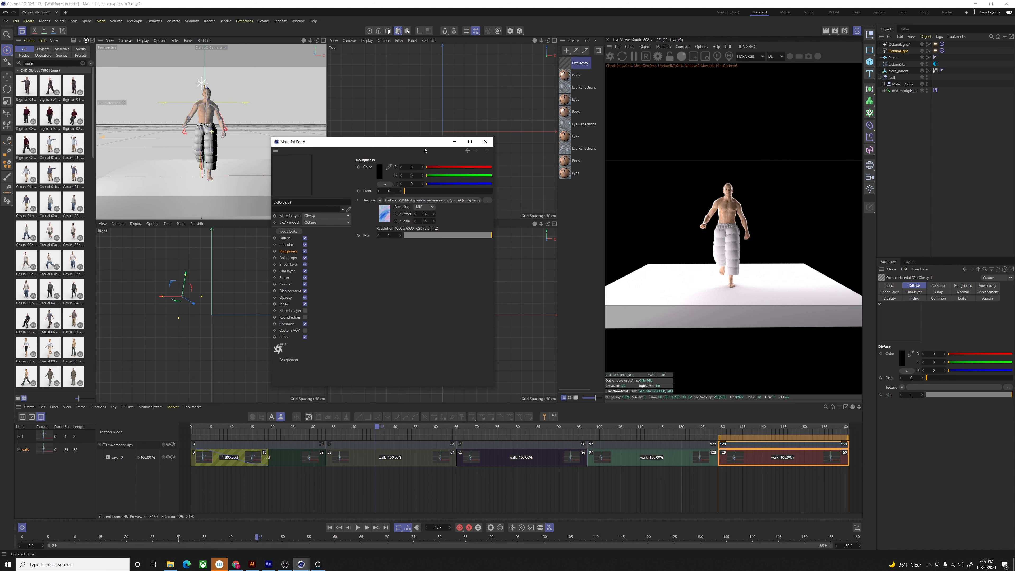
click(484, 142)
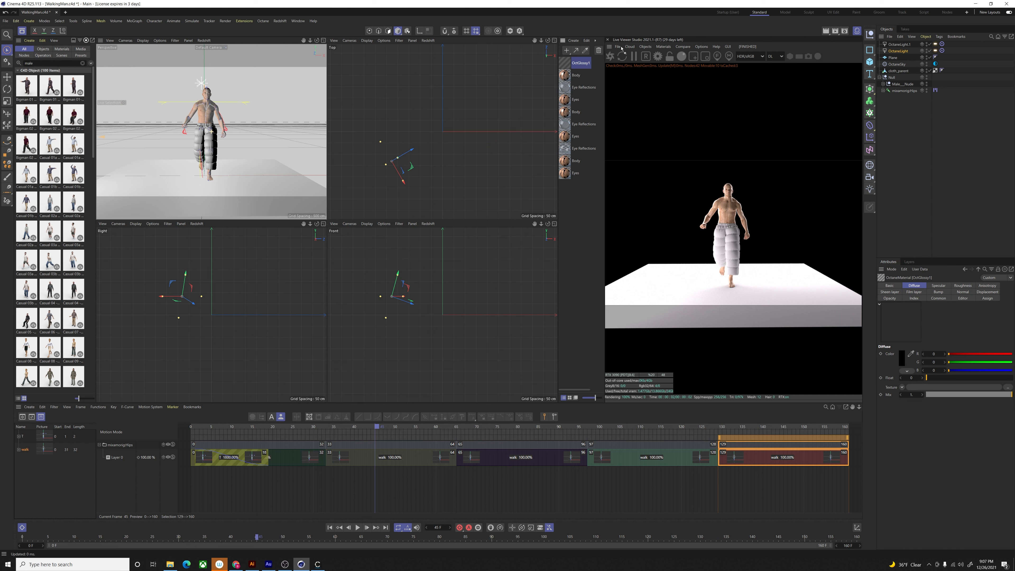
Step: Apply the glossy material to the trousers, the avatar's body and the floor plane, and widen the floor to about 663 cm
drag(622, 48, 898, 71)
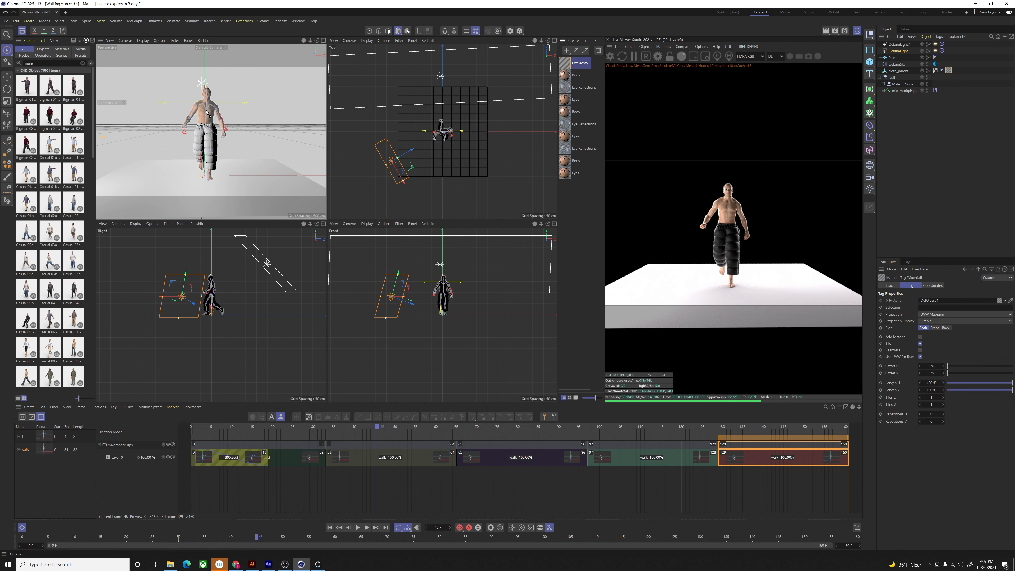
drag(206, 112, 207, 112)
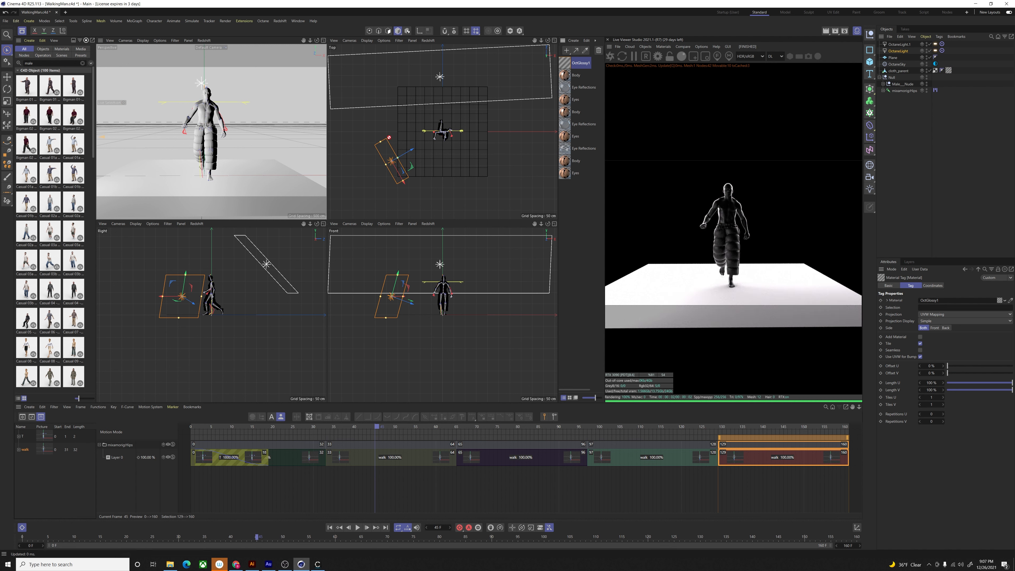
drag(389, 137, 229, 187)
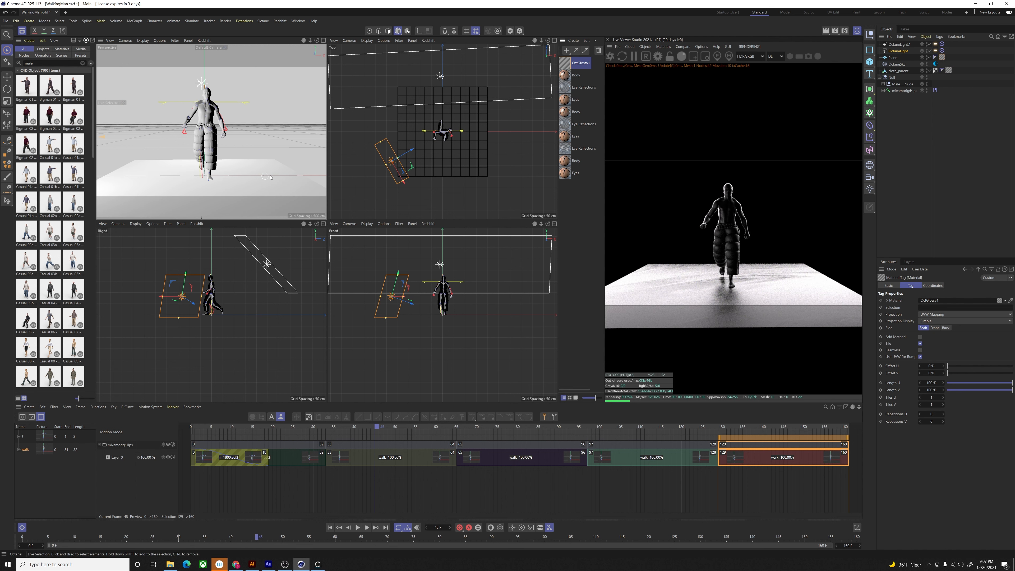
click(301, 183)
drag(306, 176, 371, 176)
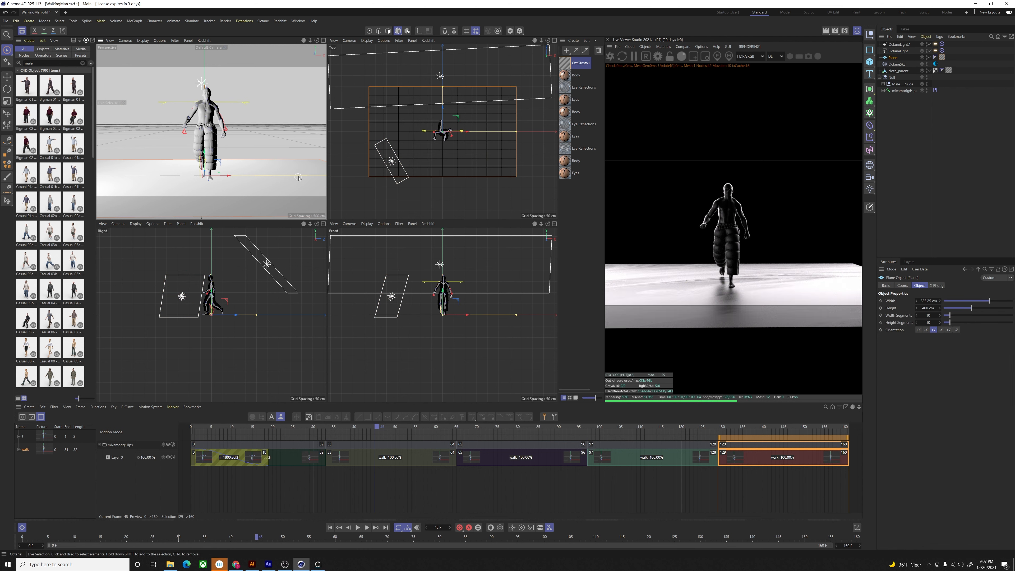
Step: Duplicate the glossy material and replace the copy's Roughness image with IcyTexture.jpg, without copying it to the project location
double_click(568, 63)
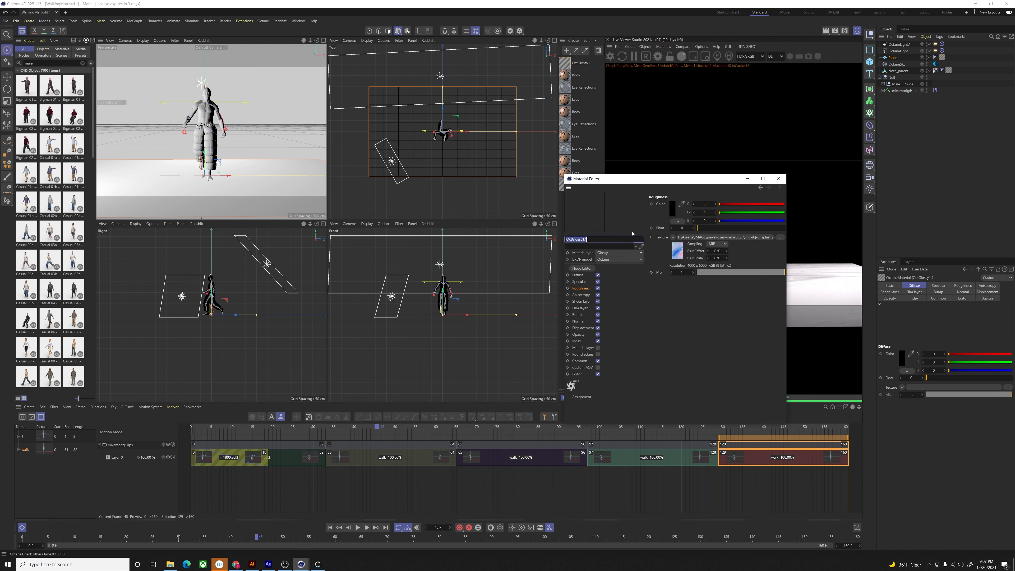
click(737, 247)
click(778, 259)
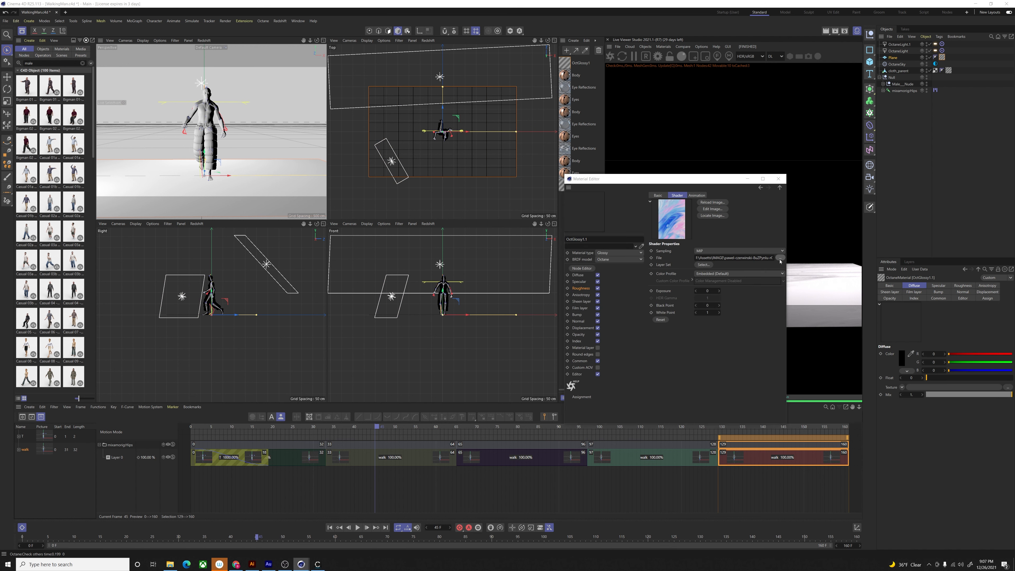
click(764, 241)
double_click(764, 240)
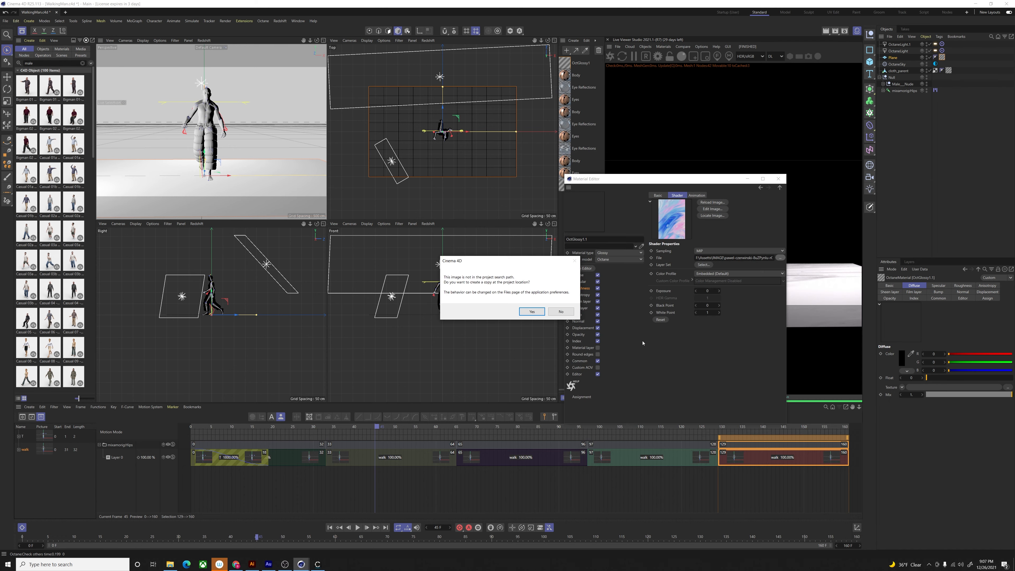
click(560, 311)
click(778, 179)
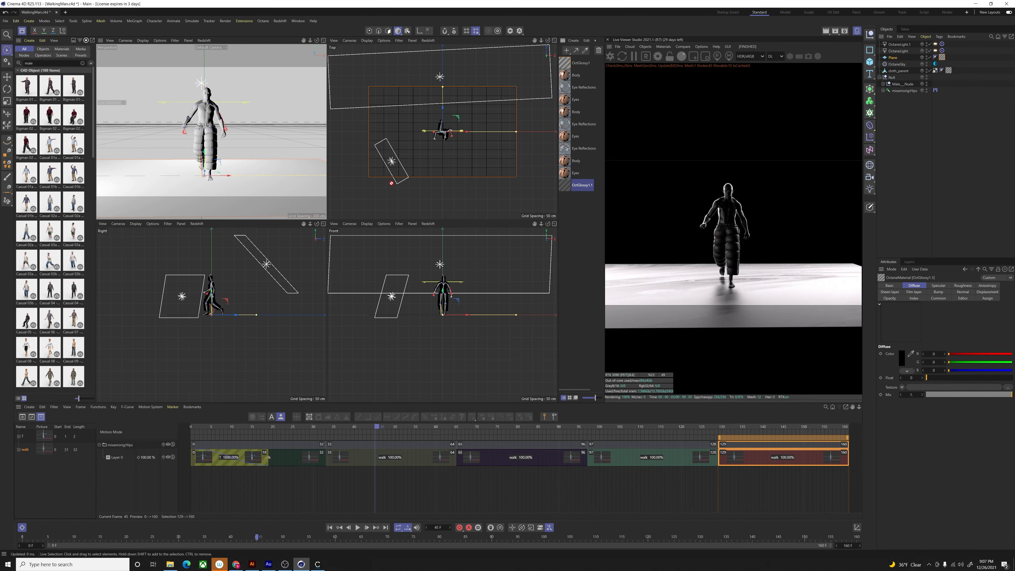
Step: Apply the IcyTexture glossy material to the floor plane and check its Roughness settings
drag(392, 183, 233, 180)
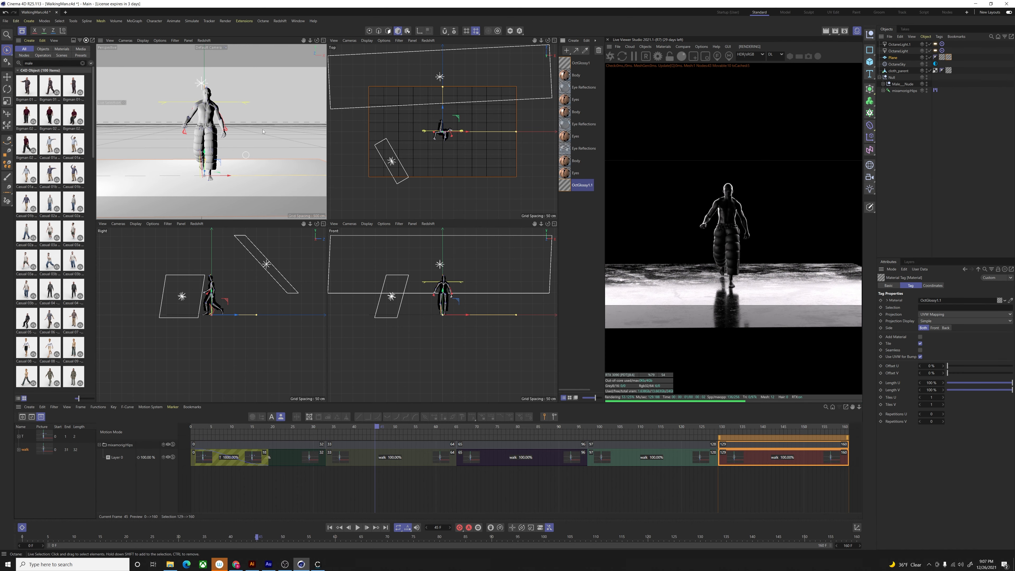
double_click(563, 187)
drag(638, 177, 421, 91)
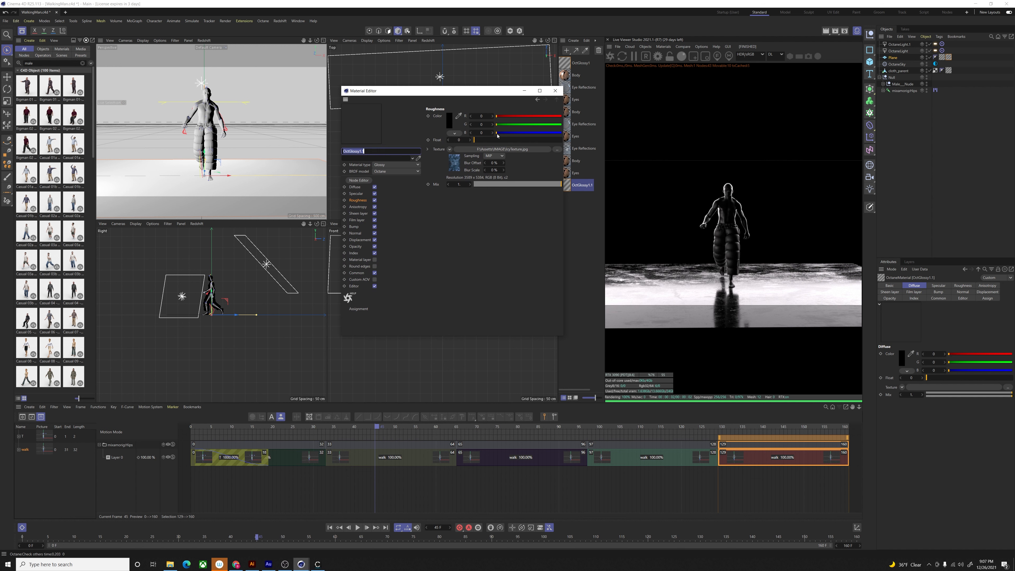
click(556, 91)
Step: Duplicate the floor plane behind the figure and rotate the copy upright as a back wall
click(266, 180)
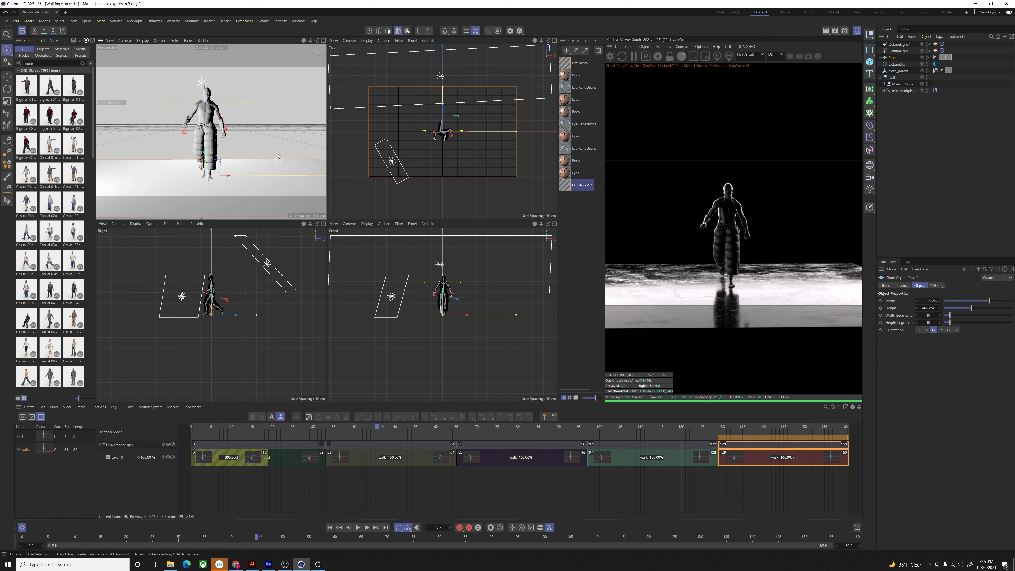
ctrl+drag(443, 109, 446, 36)
key(r)
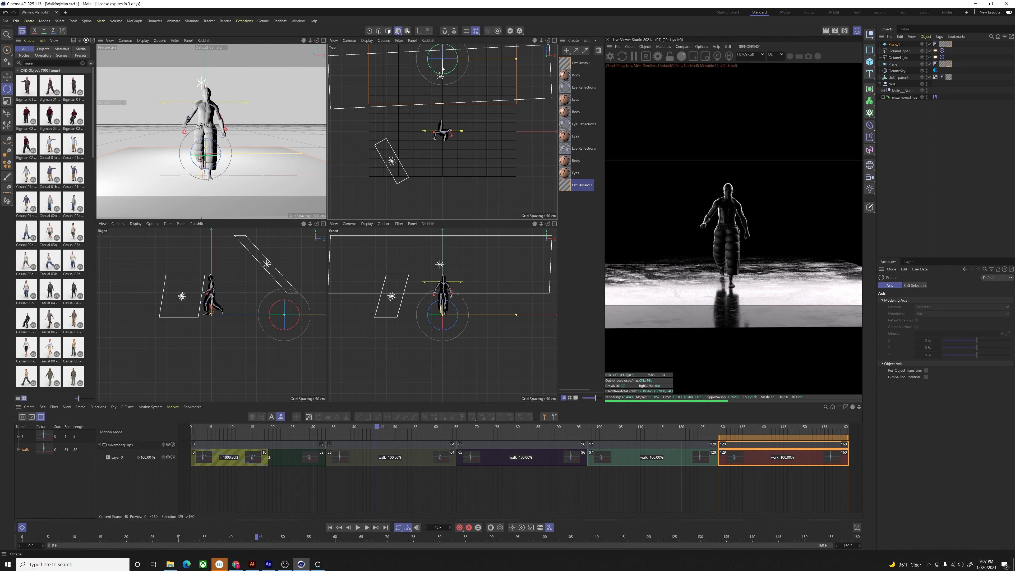
drag(443, 96, 437, 110)
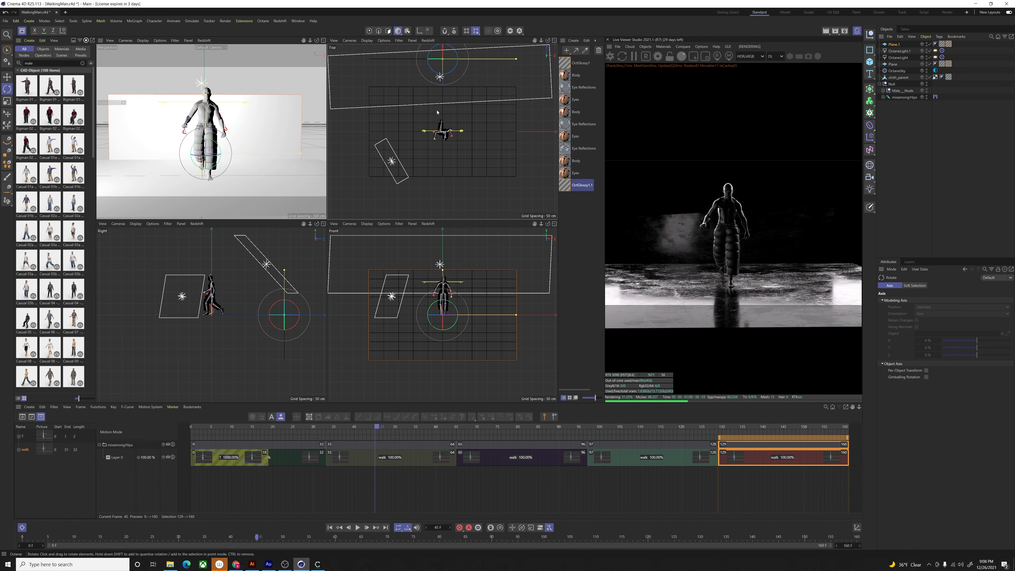
Step: Raise the back wall, widen it past the camera's view and move it farther behind the figure
key(space)
drag(203, 129, 201, 108)
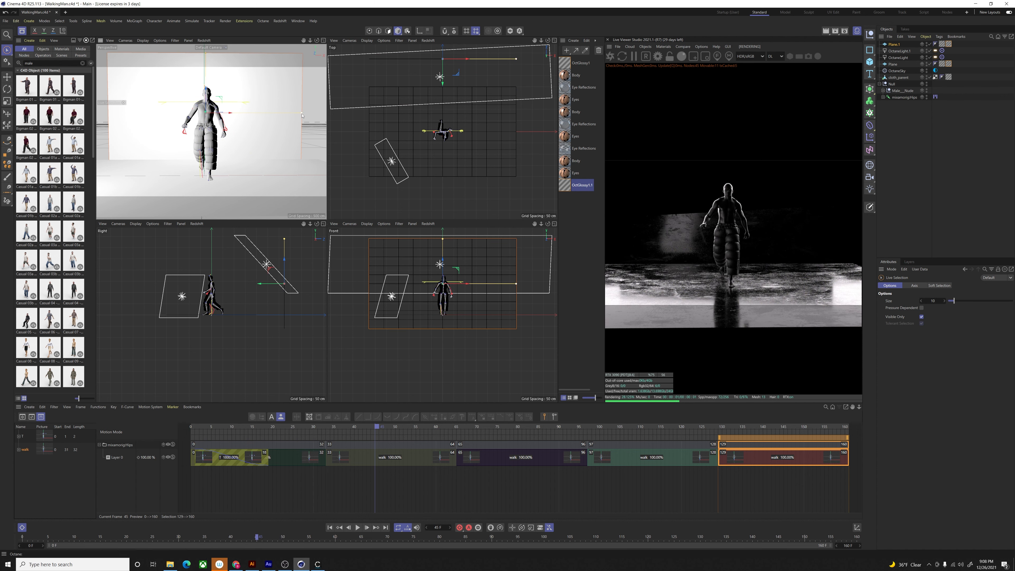
drag(302, 114, 360, 116)
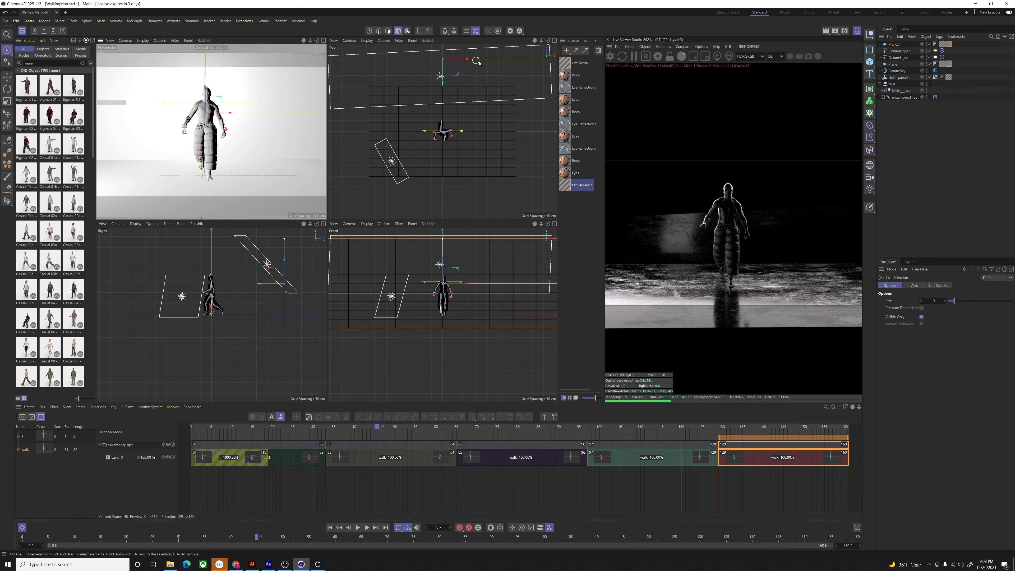
drag(445, 82, 444, 60)
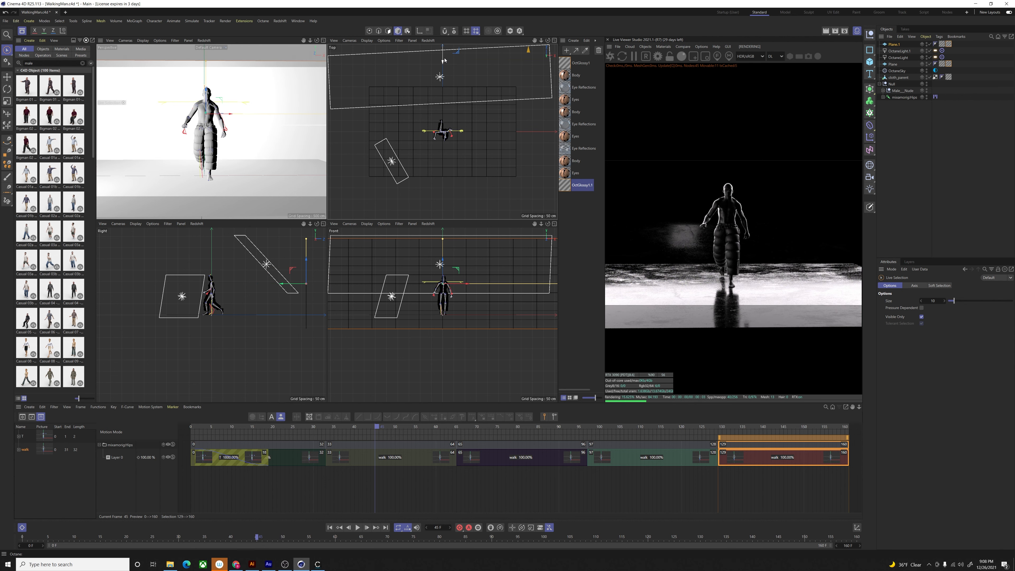
Step: Enlarge the floor plane to about 1900 cm wide and 968 cm deep
click(443, 89)
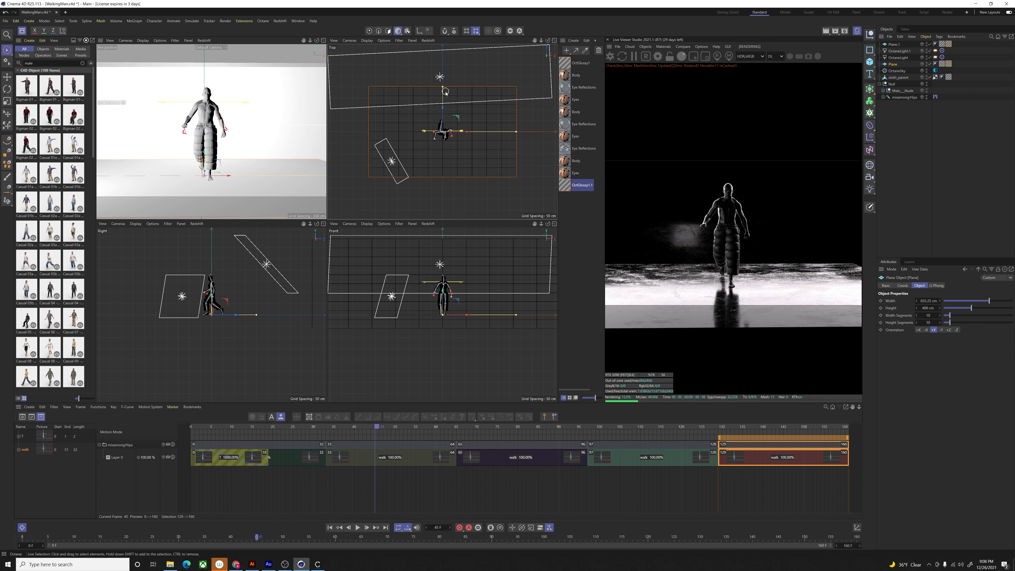
scroll(452, 116, down, 3)
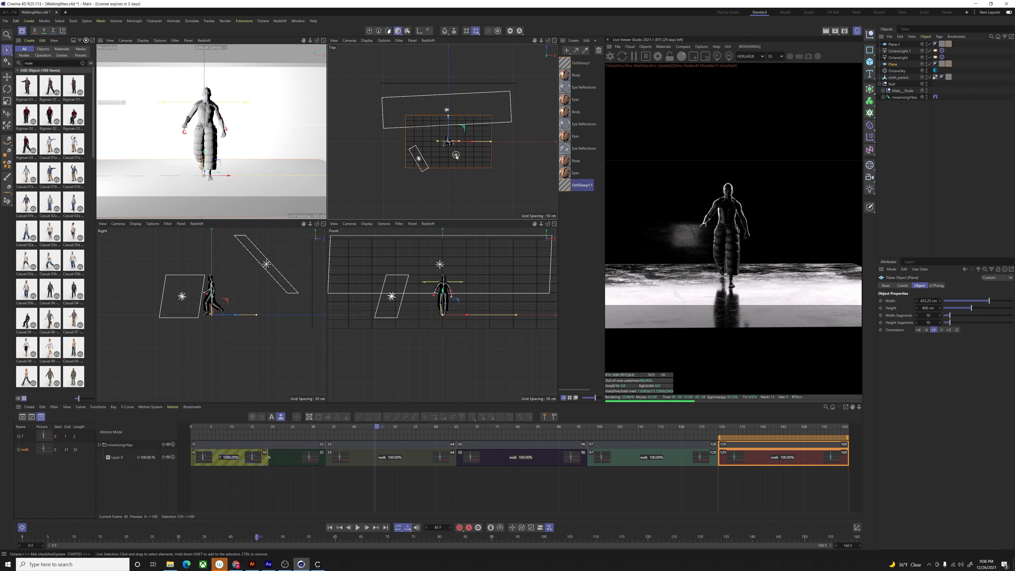
drag(452, 116, 448, 78)
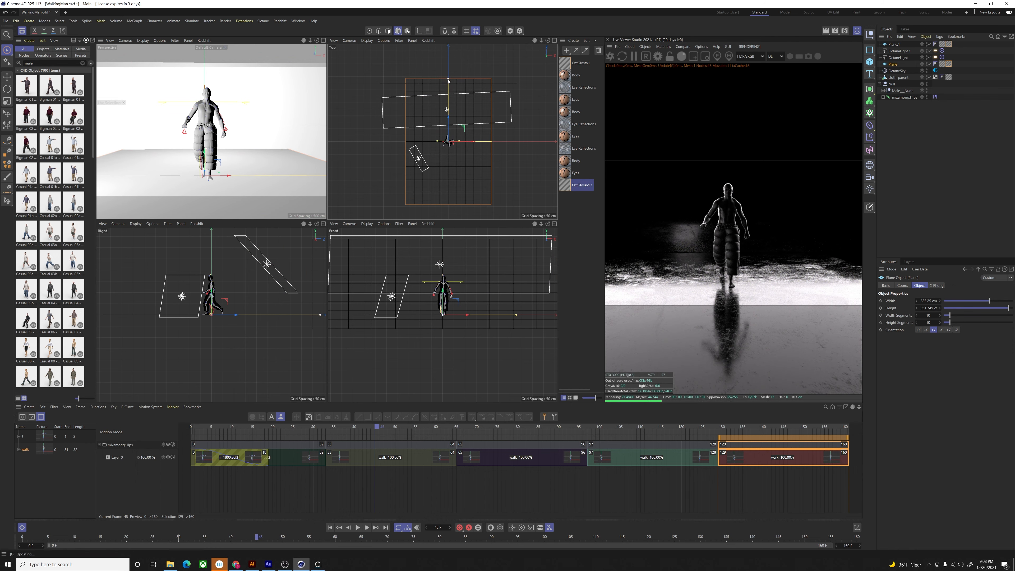
drag(491, 141, 571, 142)
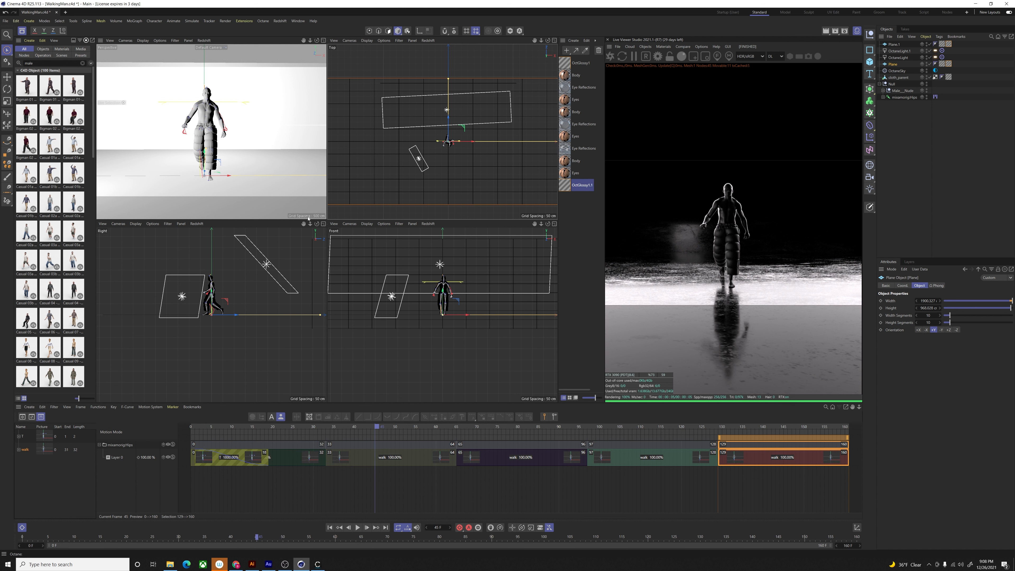
Step: Try switching the OctGlossy1.1 material's type from Glossy to Specular
click(565, 230)
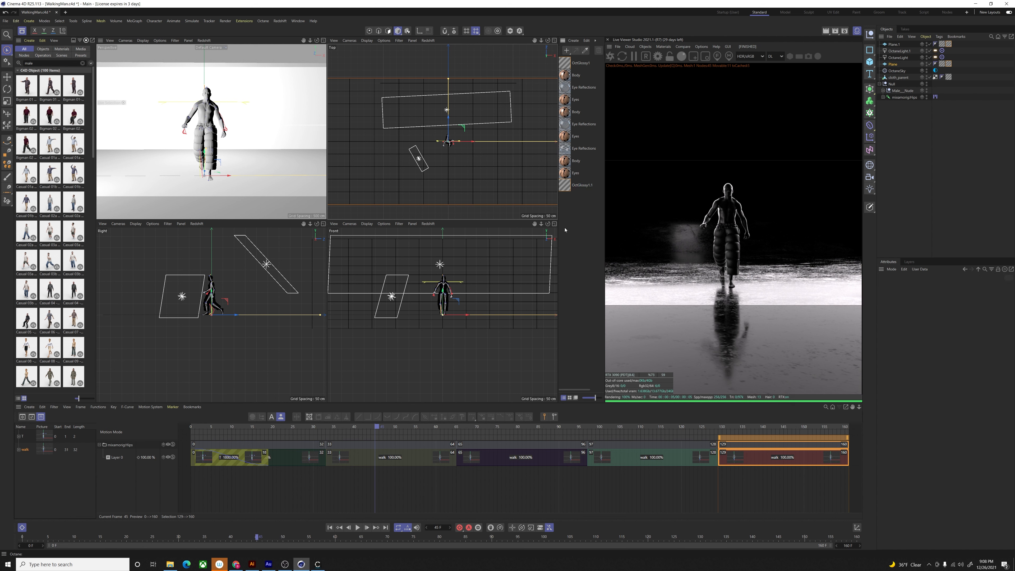
click(565, 187)
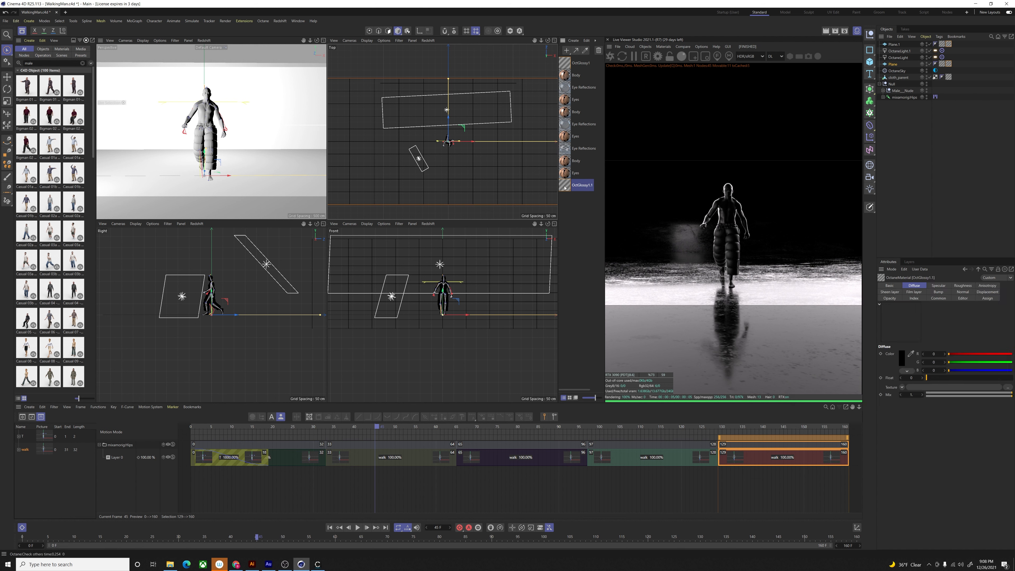
double_click(565, 187)
click(629, 256)
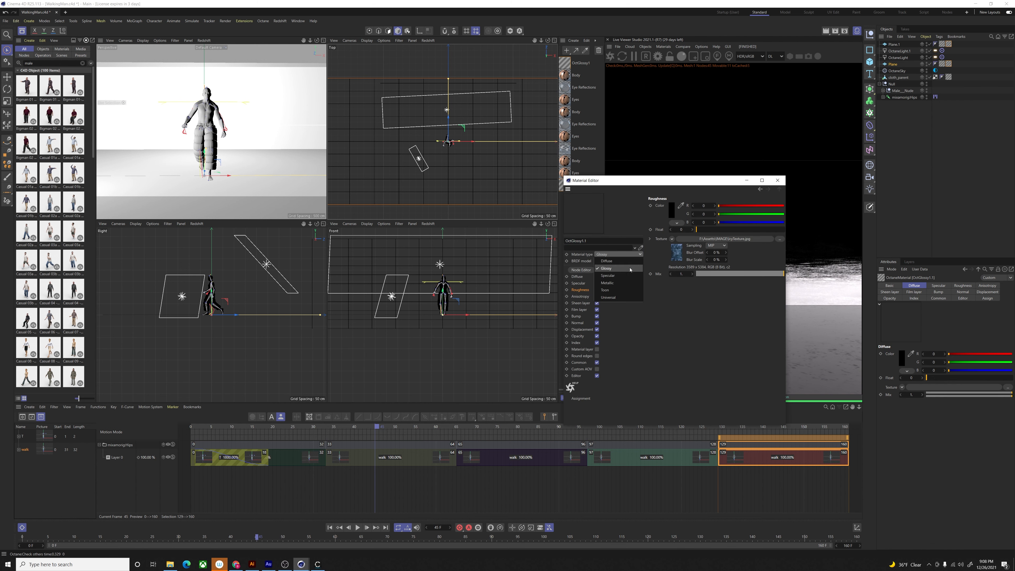
click(611, 267)
drag(644, 183, 368, 213)
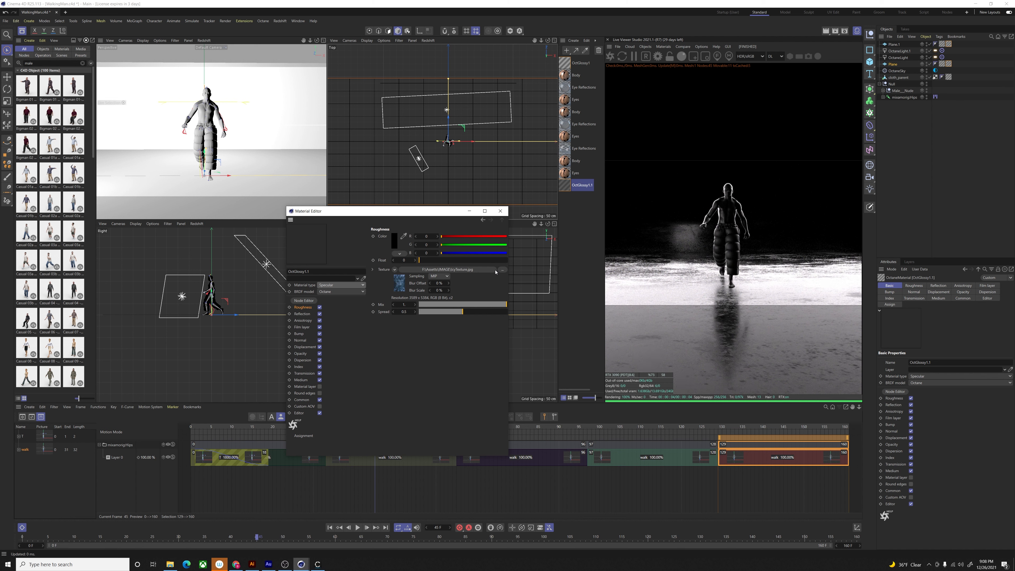
Step: Set Tiles U and Tiles V to 3 on the OctGlossy1.1 material tags of both the floor and the back wall
click(950, 50)
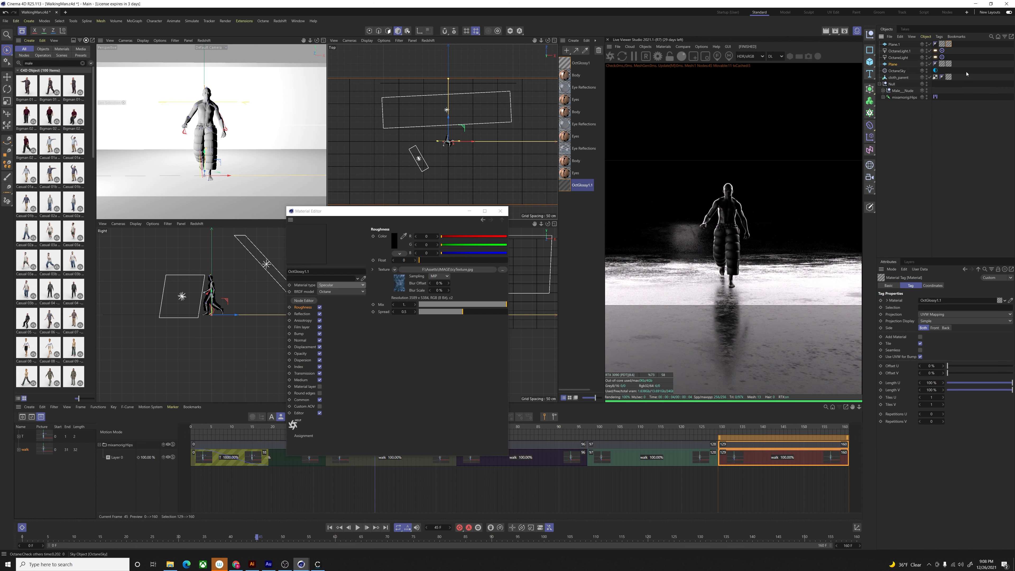
click(948, 44)
click(932, 397)
click(932, 404)
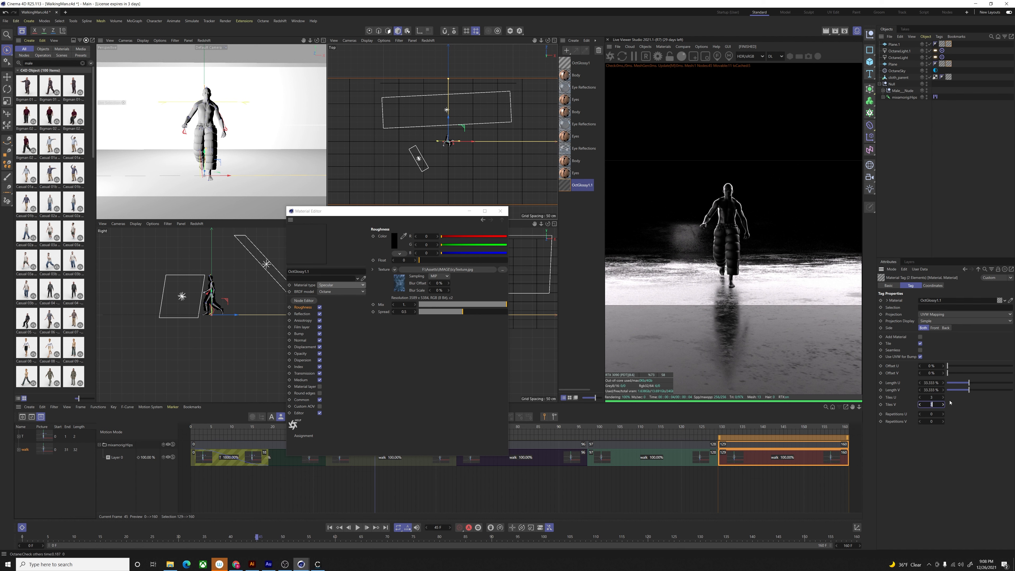
key(Return)
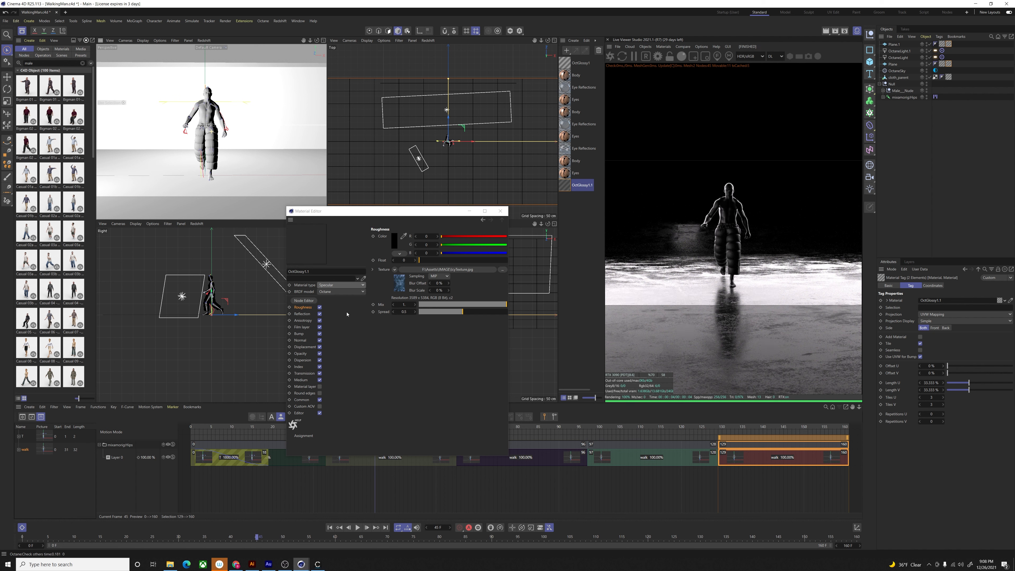
Step: Try OctGlossy1.1 with its Roughness channel off, and browse for a different roughness image
click(319, 307)
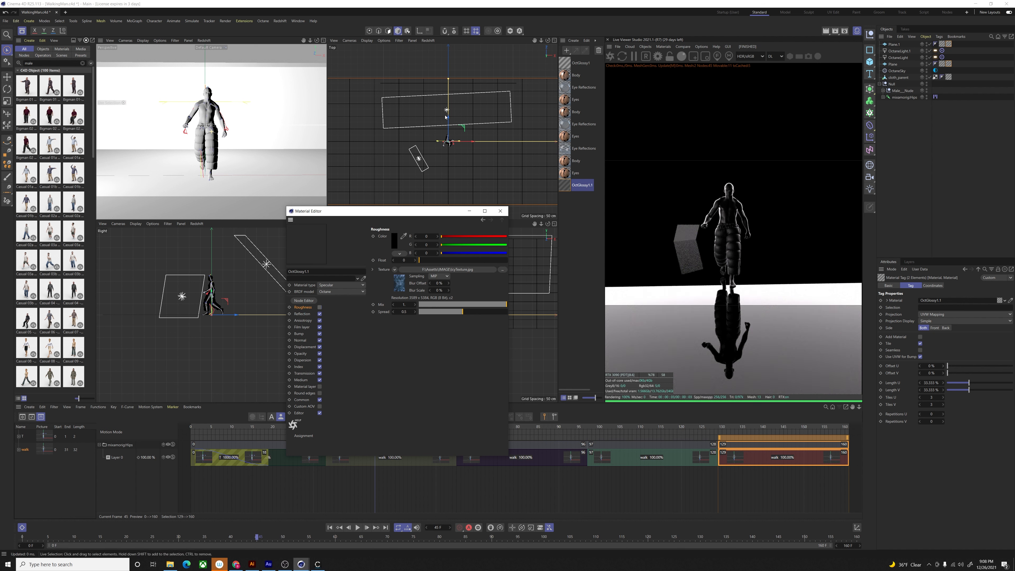
click(429, 172)
click(986, 129)
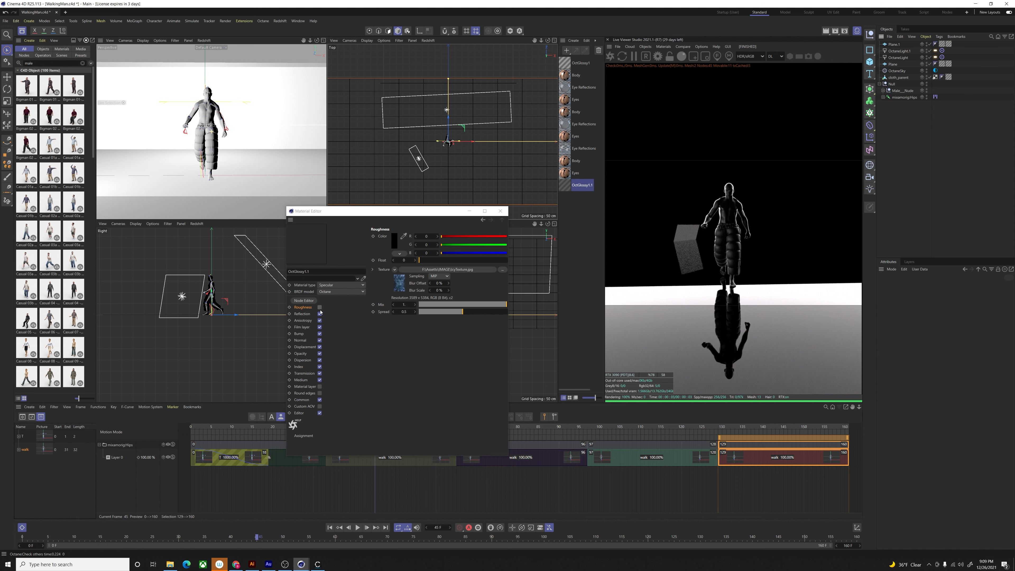
click(502, 270)
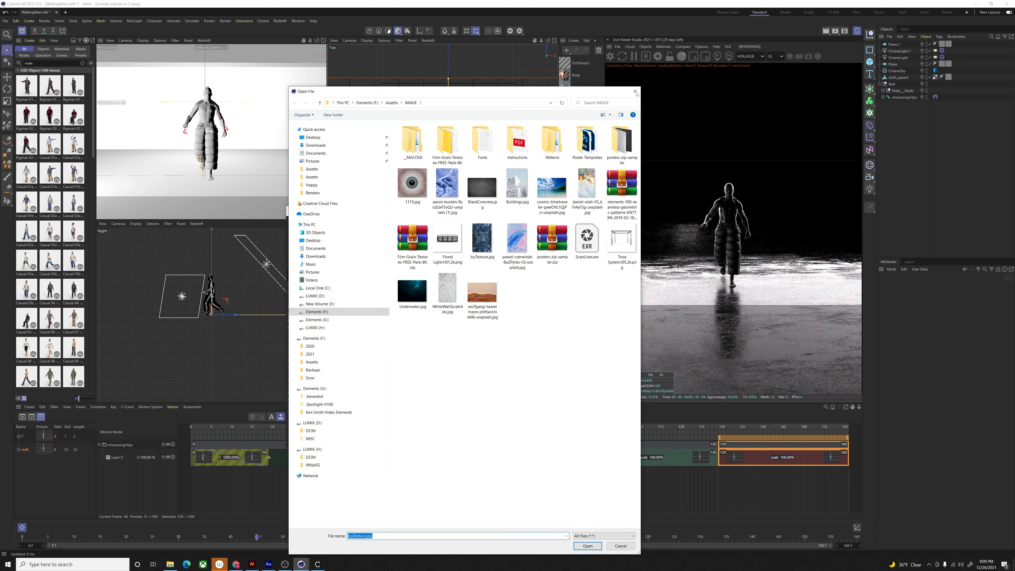
click(633, 93)
Step: Clear the IcyTexture image from OctGlossy1.1's Roughness channel and set the roughness float to about 0.015
click(394, 269)
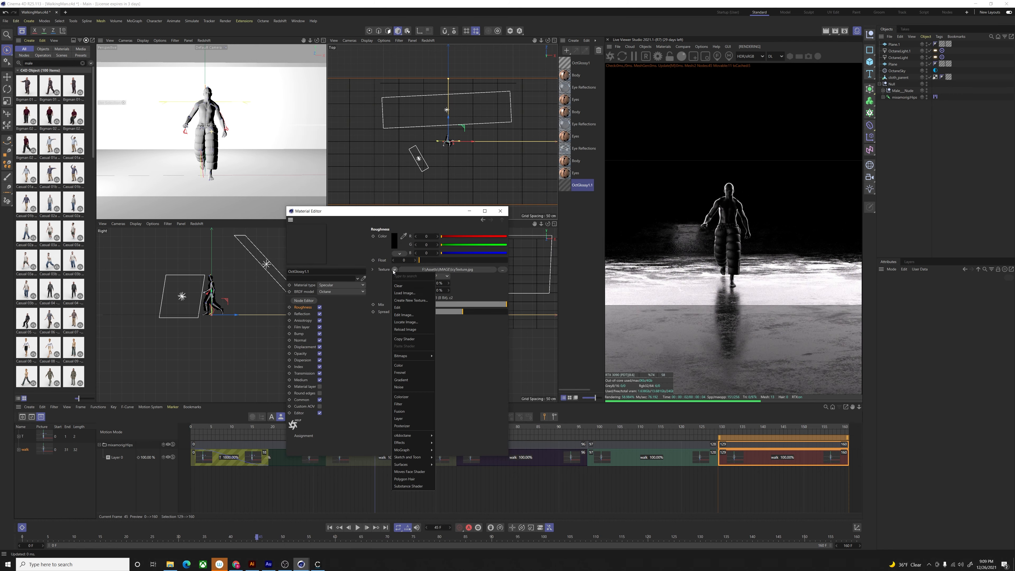
click(402, 285)
click(423, 260)
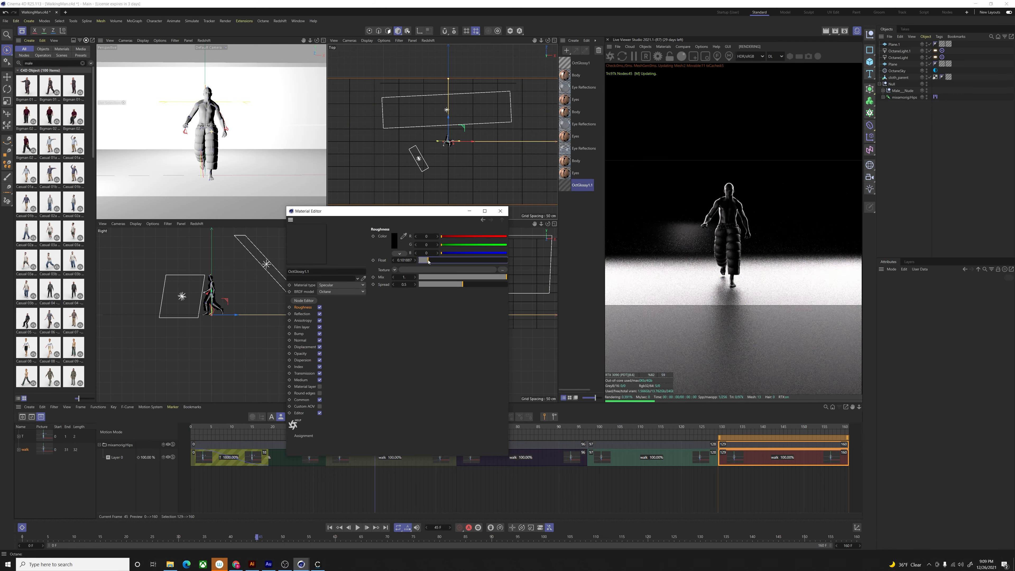
drag(424, 262, 421, 263)
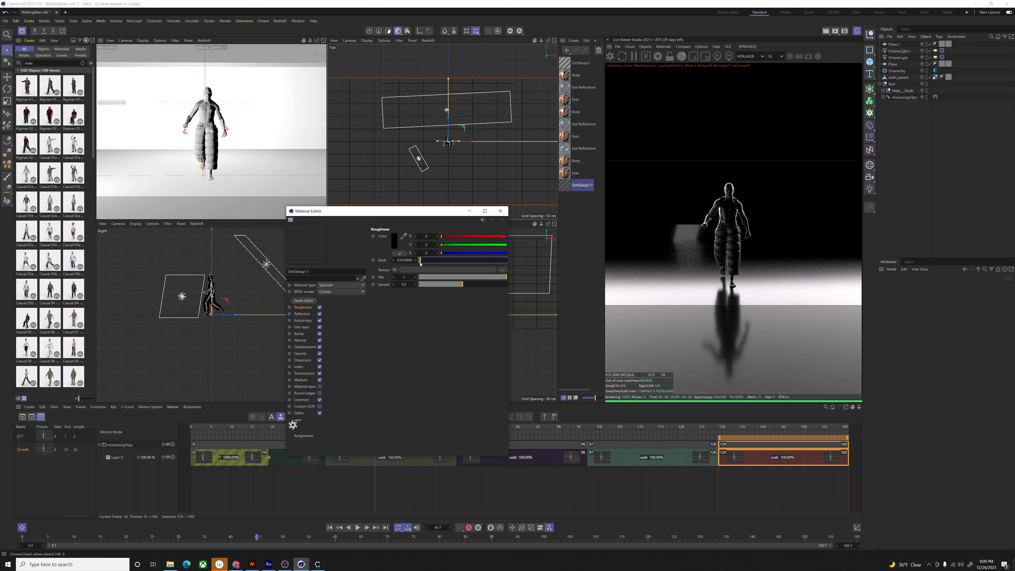
click(499, 210)
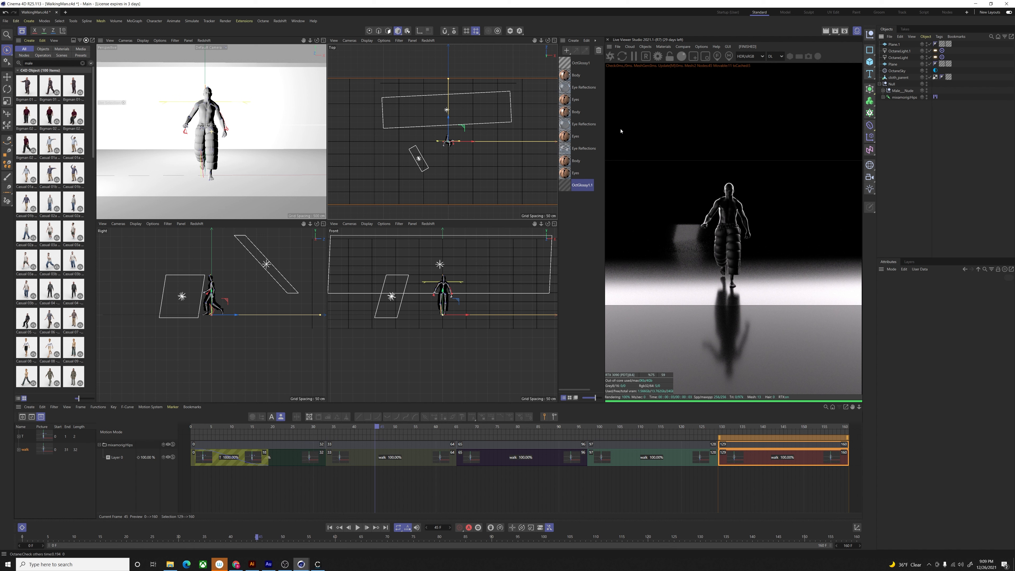
Step: Set OctGlossy1.1's material type to Glossy and its roughness float to 0
double_click(570, 186)
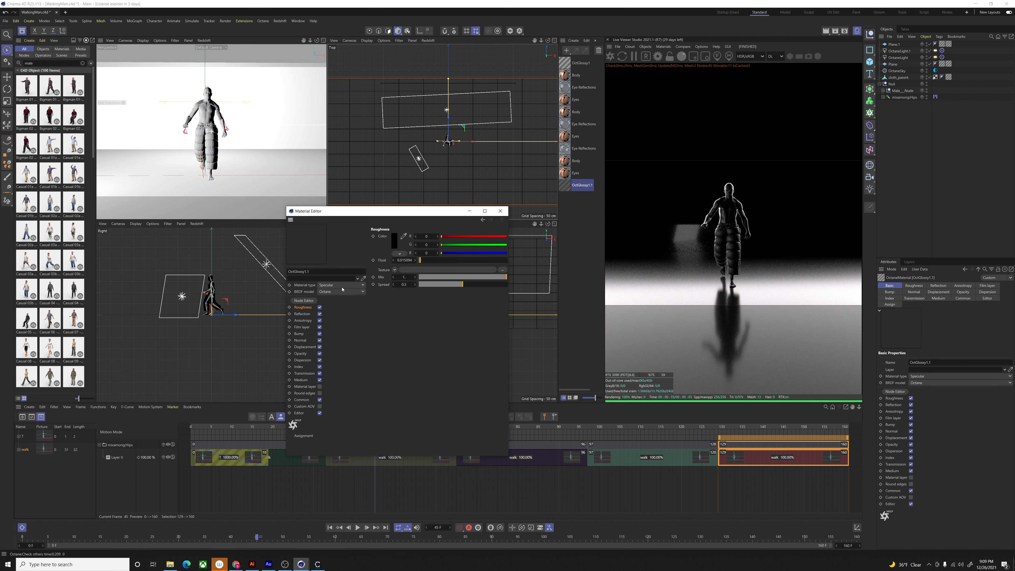
click(341, 285)
click(335, 299)
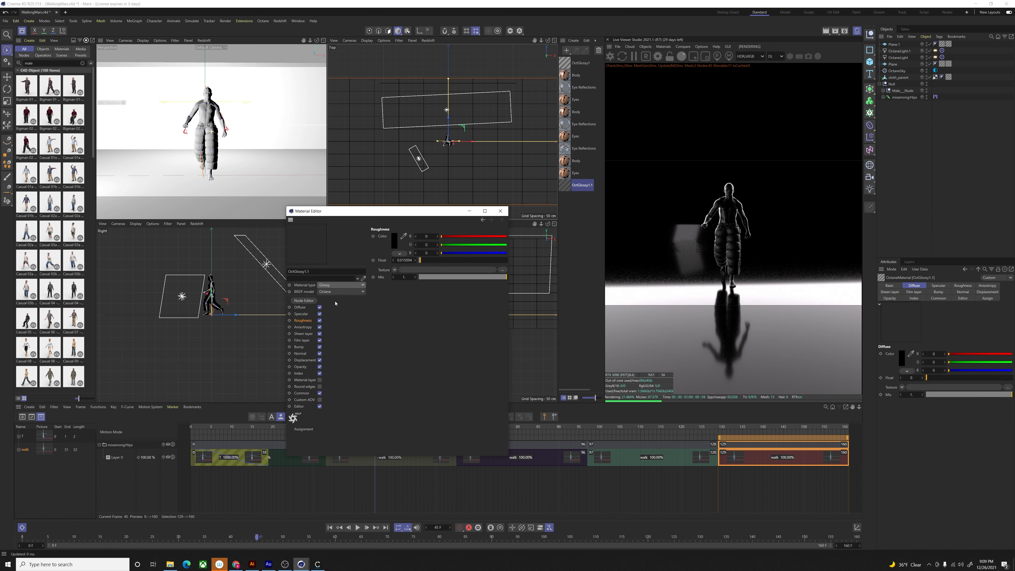
click(301, 307)
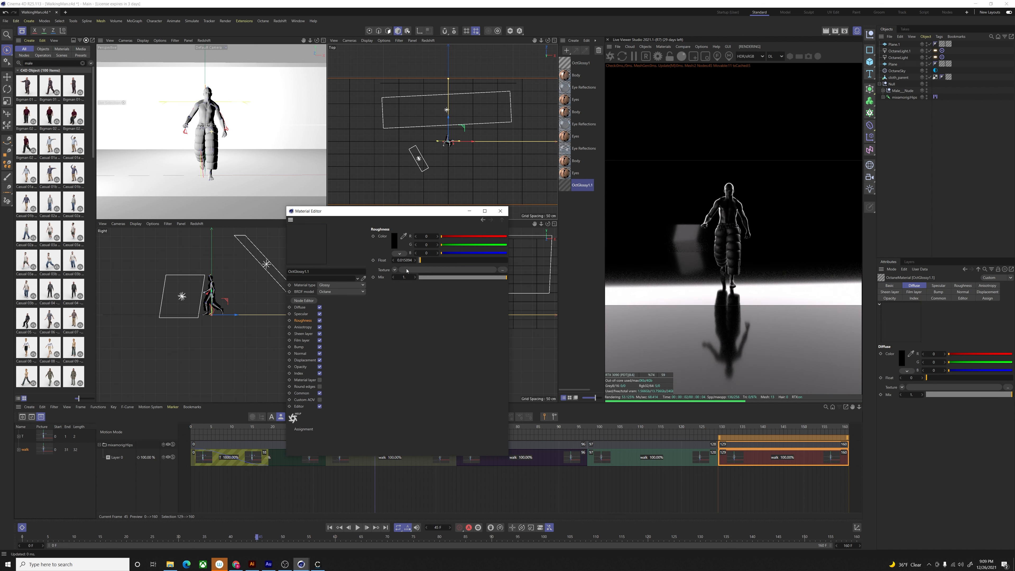
click(415, 260)
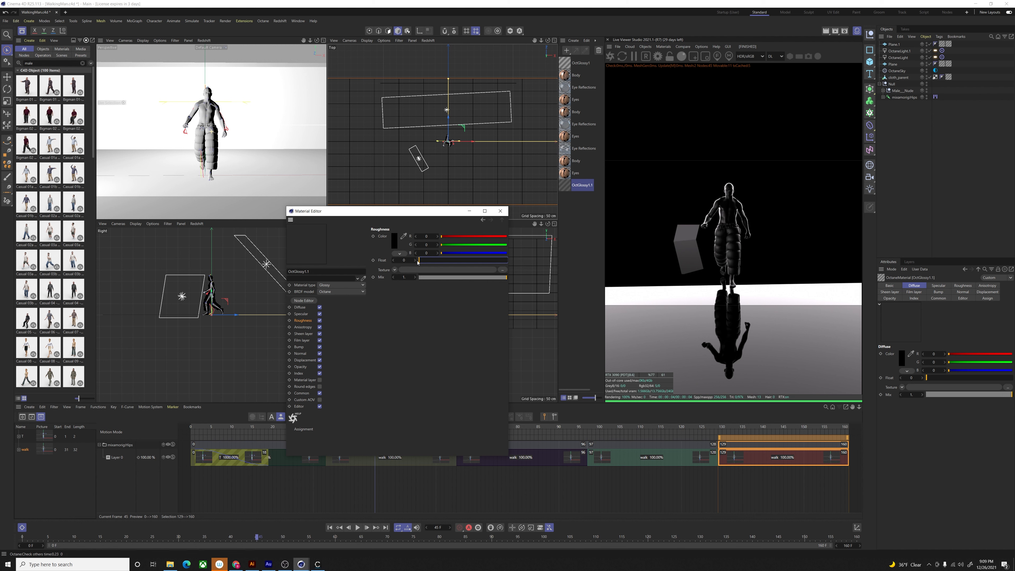
Step: Select the small OctaneLight beside the figure, tilt and enlarge it, and raise it above the figure
click(184, 298)
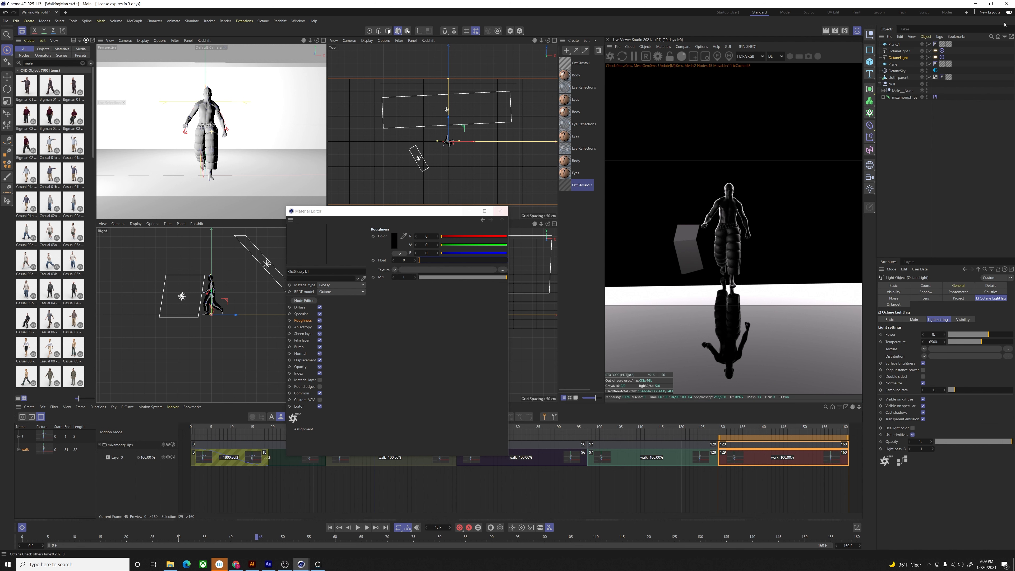
click(895, 58)
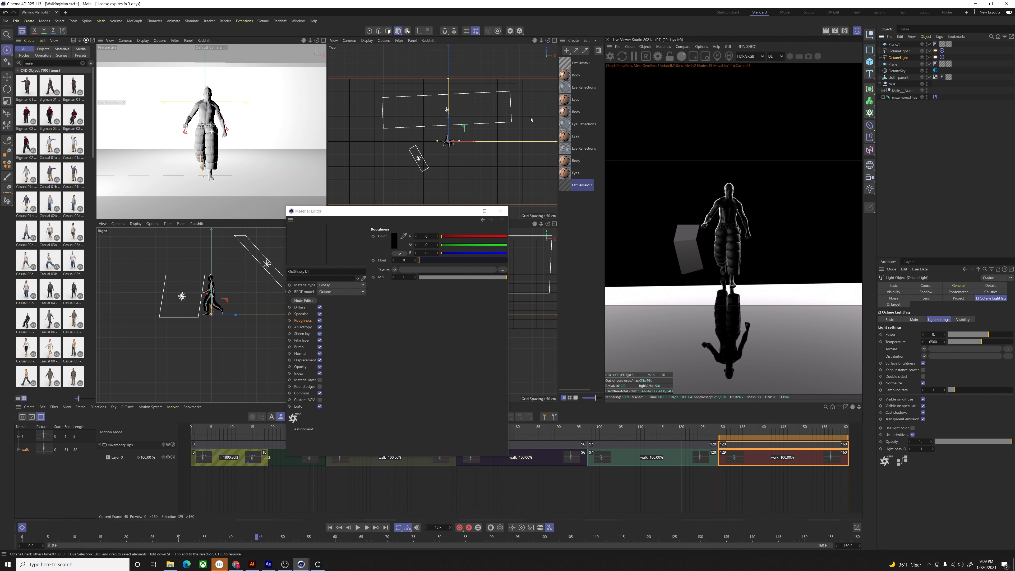
click(909, 100)
click(898, 58)
drag(422, 153, 430, 154)
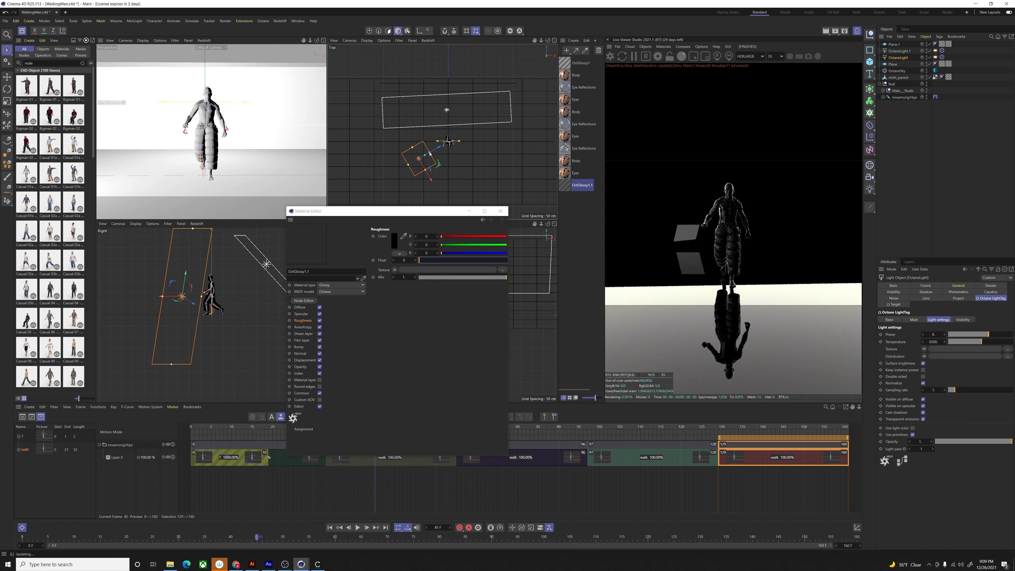
drag(184, 282, 193, 230)
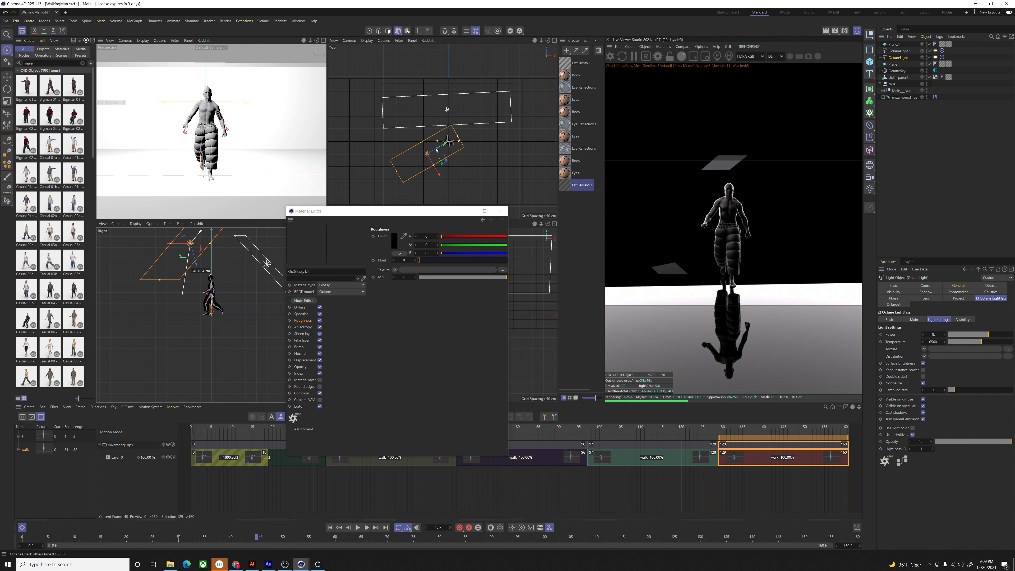
Step: Lower and widen OctaneLight, move it out to one side angled toward the figure, and close the material editor
drag(436, 150, 346, 261)
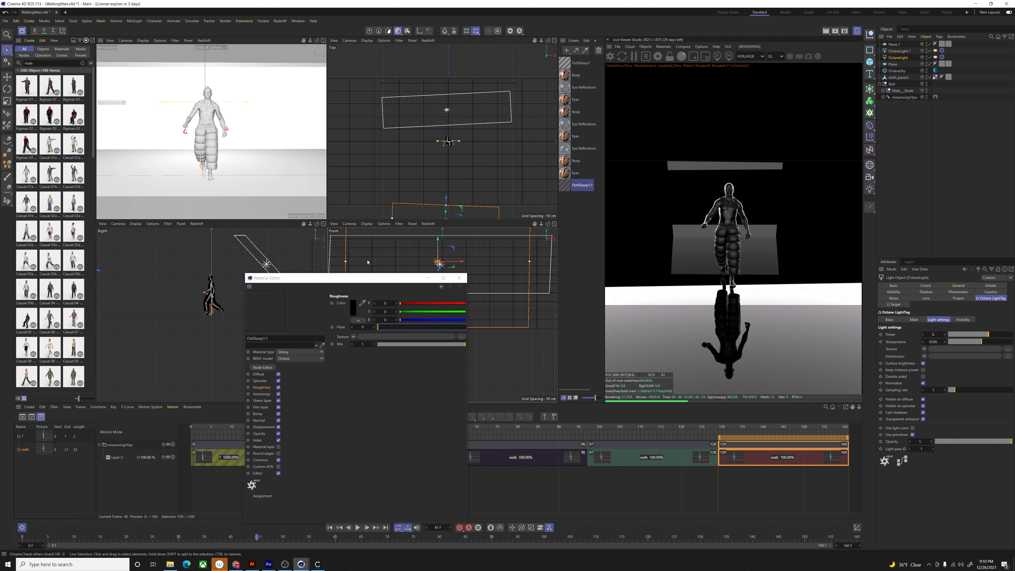
drag(456, 262, 353, 269)
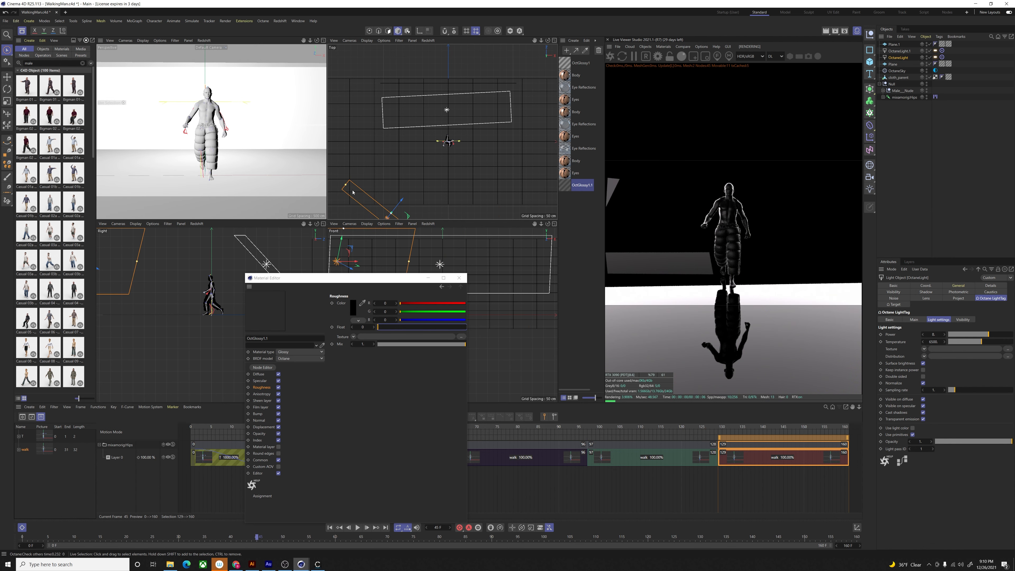
shift+click(346, 187)
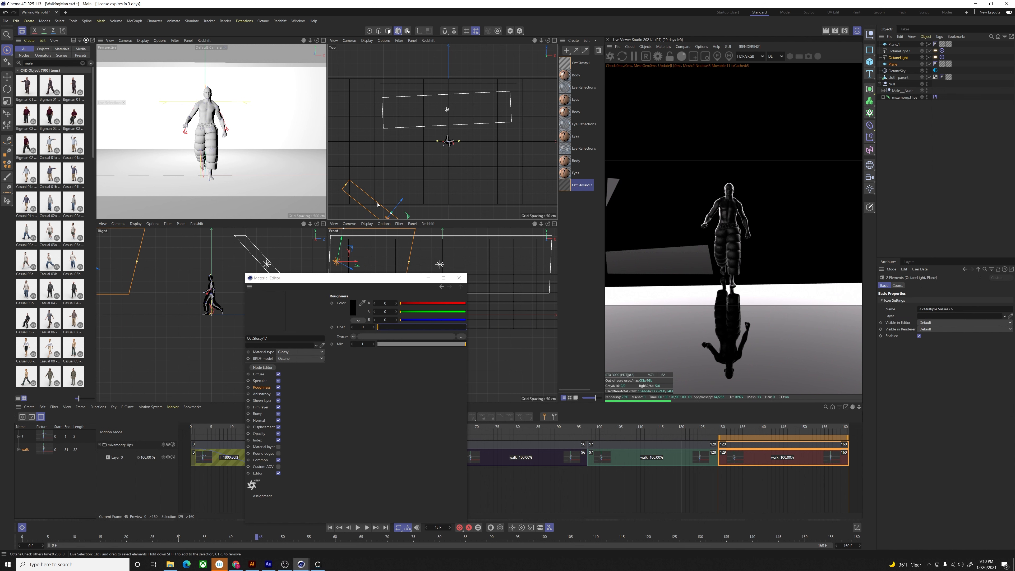
click(399, 202)
click(459, 278)
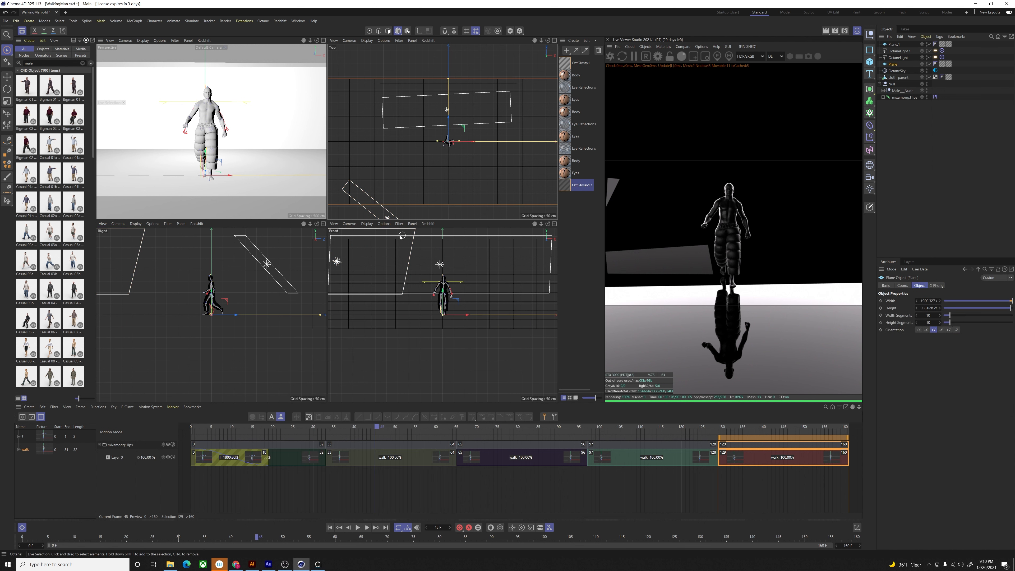
Step: Bring OctaneLight closer to the figure, narrow it, and raise it overhead tilted down at the figure
click(386, 222)
click(388, 217)
click(388, 217)
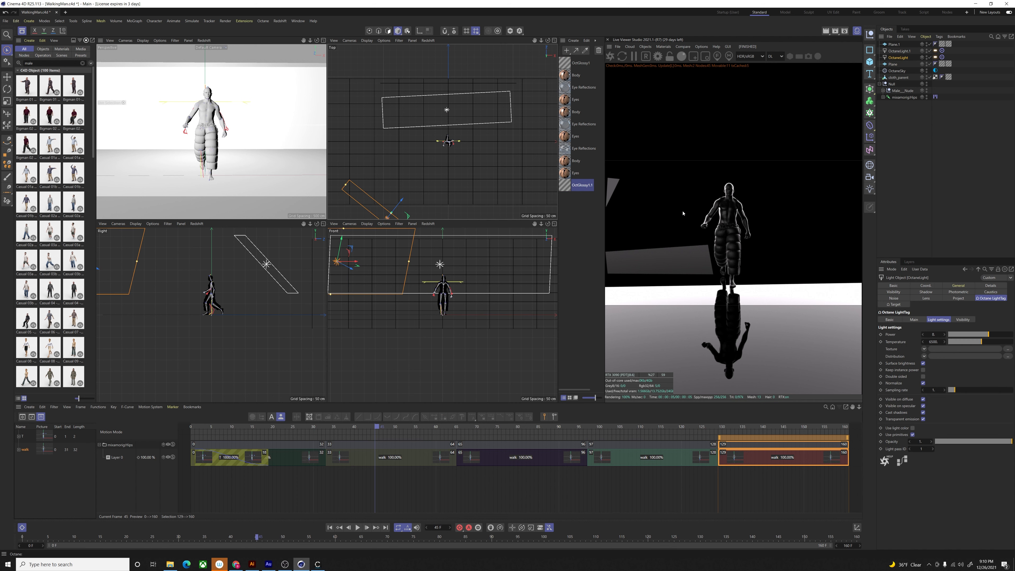
drag(401, 203, 434, 162)
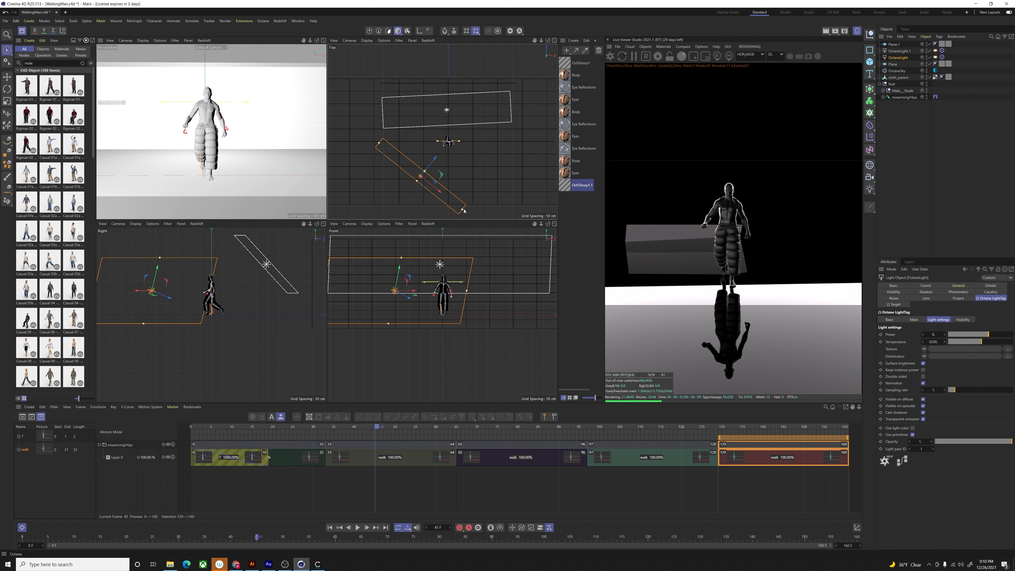
drag(463, 210, 433, 195)
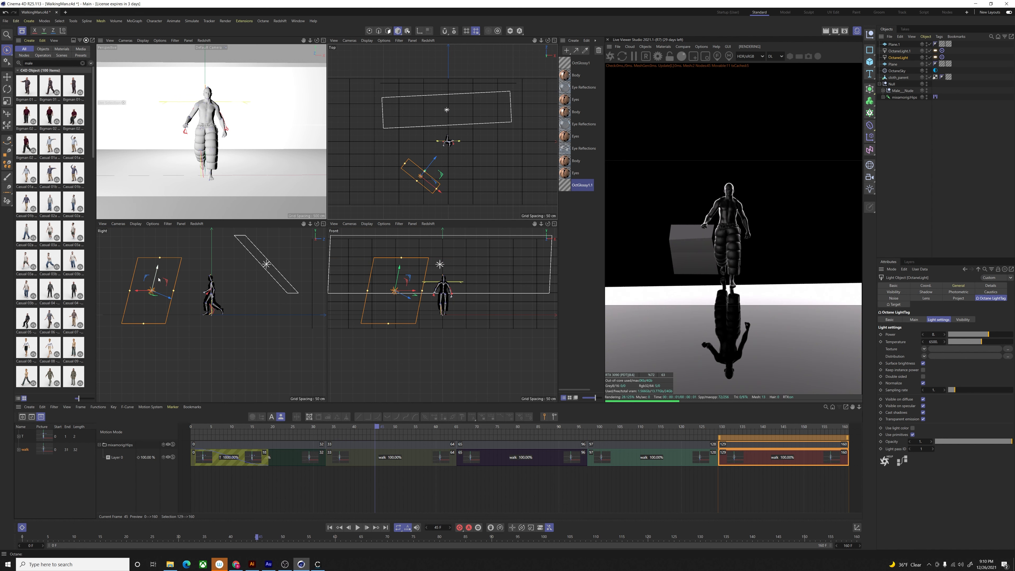
mouse_move(158, 279)
mouse_down()
mouse_move(131, 321)
mouse_move(155, 246)
mouse_move(154, 272)
mouse_up()
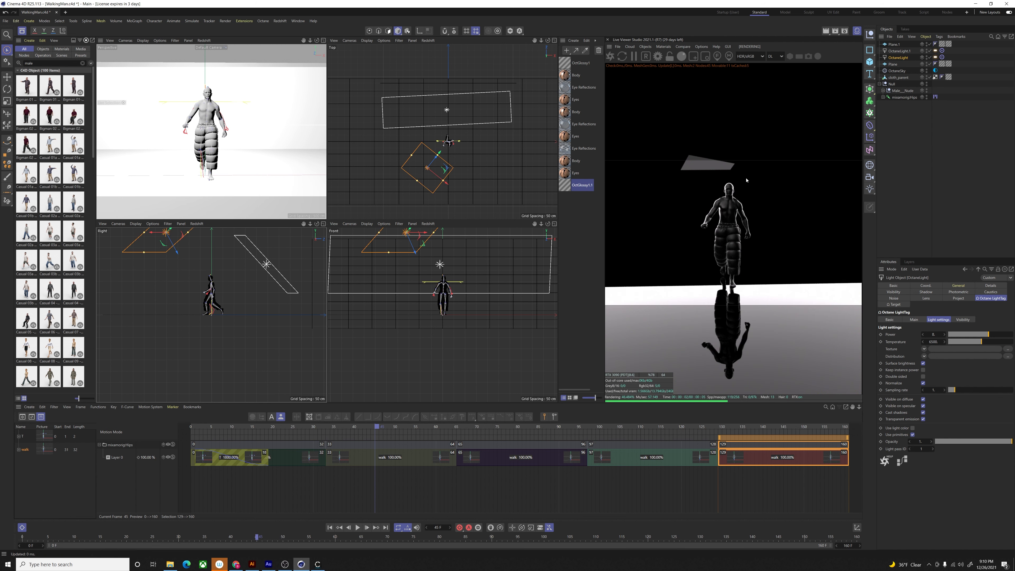
Step: Straighten OctaneLight.1's rotation so the wide light sits square to the figure
click(898, 51)
drag(432, 116, 433, 116)
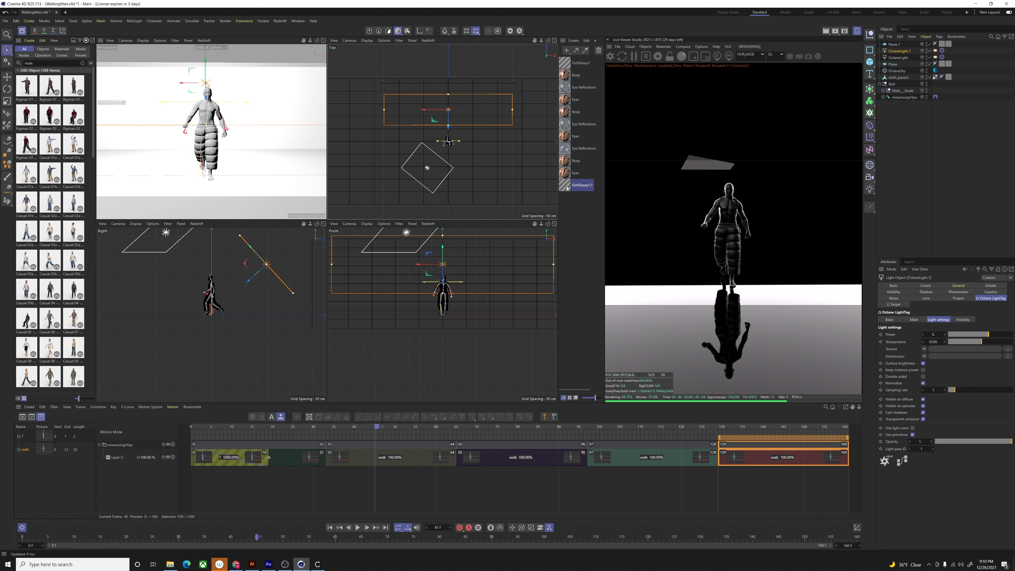
Step: Duplicate OctGlossy1.1, change the copy's material type to Diffuse and apply it to the back wall, Plane.1
ctrl+drag(564, 186, 565, 200)
double_click(565, 199)
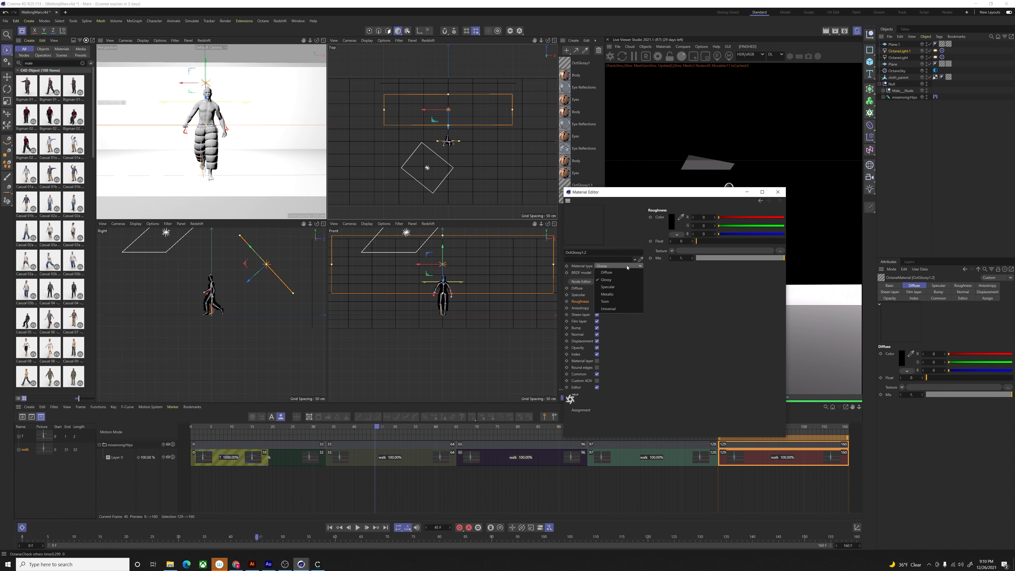
click(778, 191)
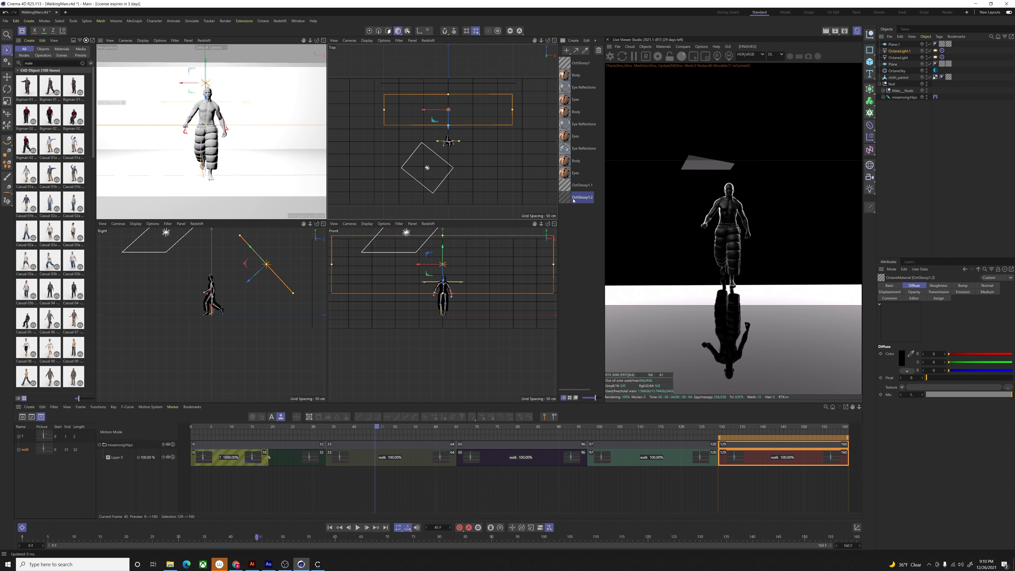
drag(263, 115, 276, 106)
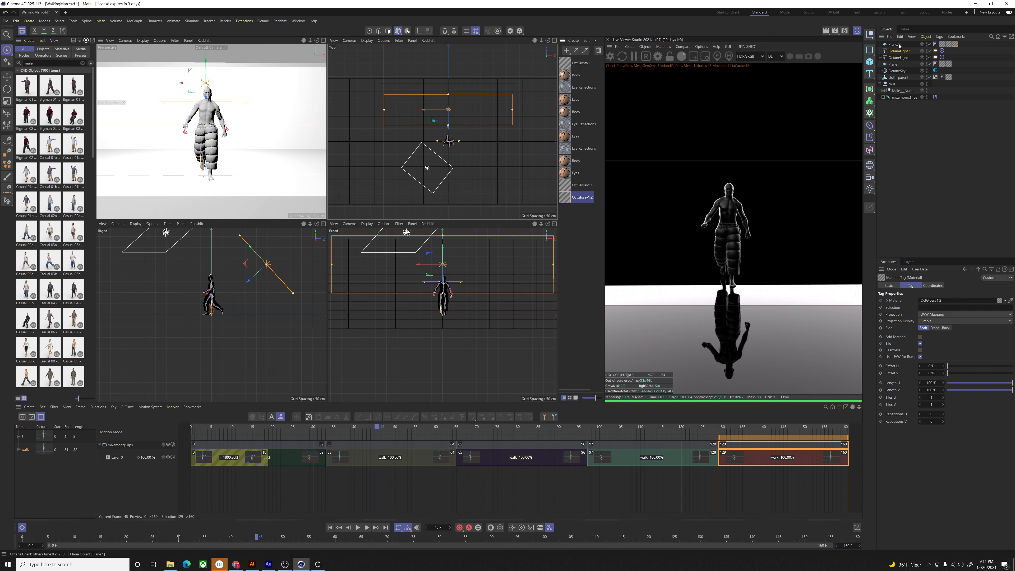
Step: Merge the Alembic file chaqueta.abc into the scene with the existing import settings
click(889, 37)
click(901, 45)
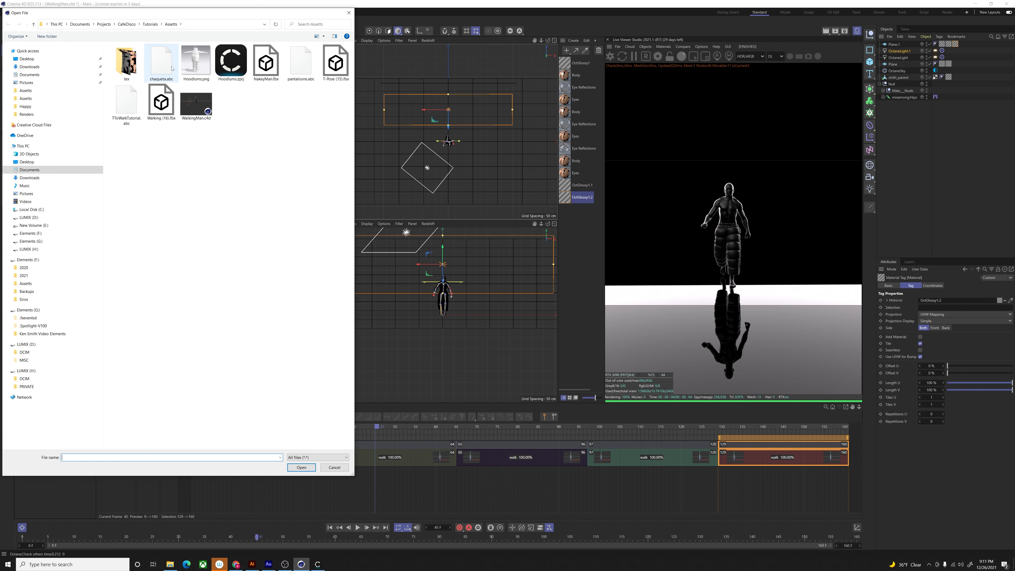
click(164, 74)
click(302, 467)
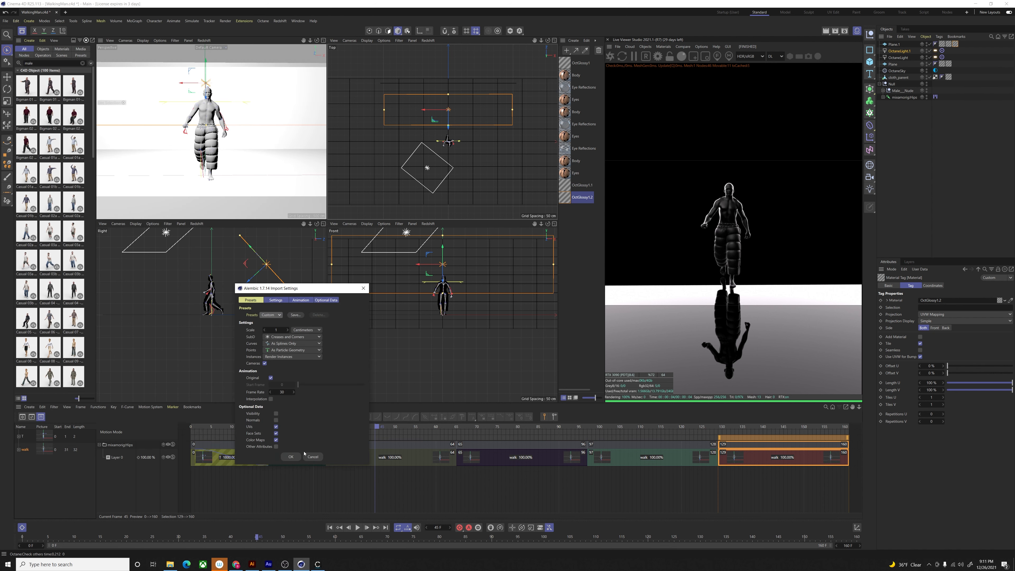
click(291, 458)
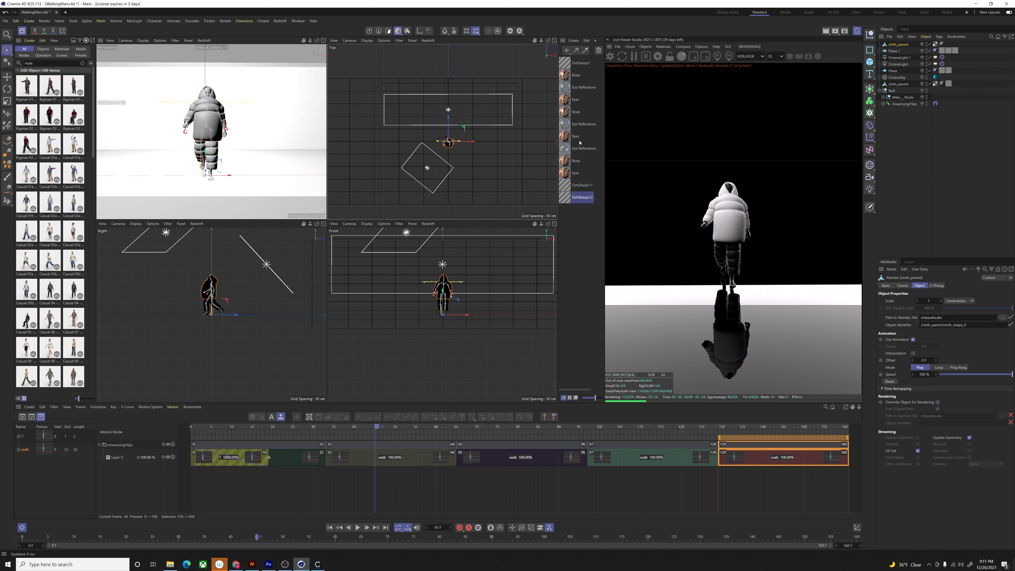
Step: Apply the OctGlossy1 material to the imported jacket, the uppermost cloth_parent object
click(565, 64)
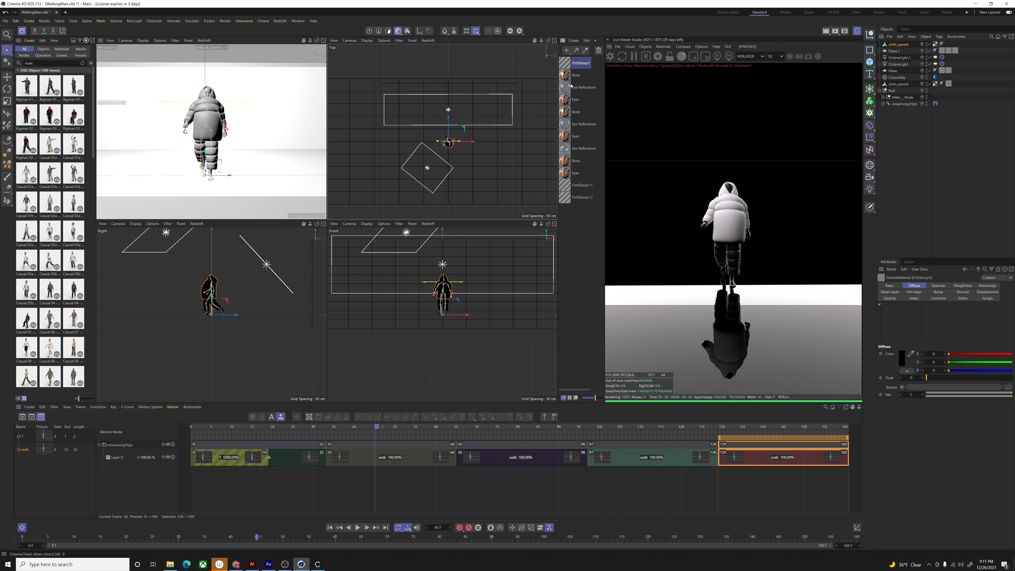
drag(913, 47, 908, 43)
drag(897, 47, 897, 44)
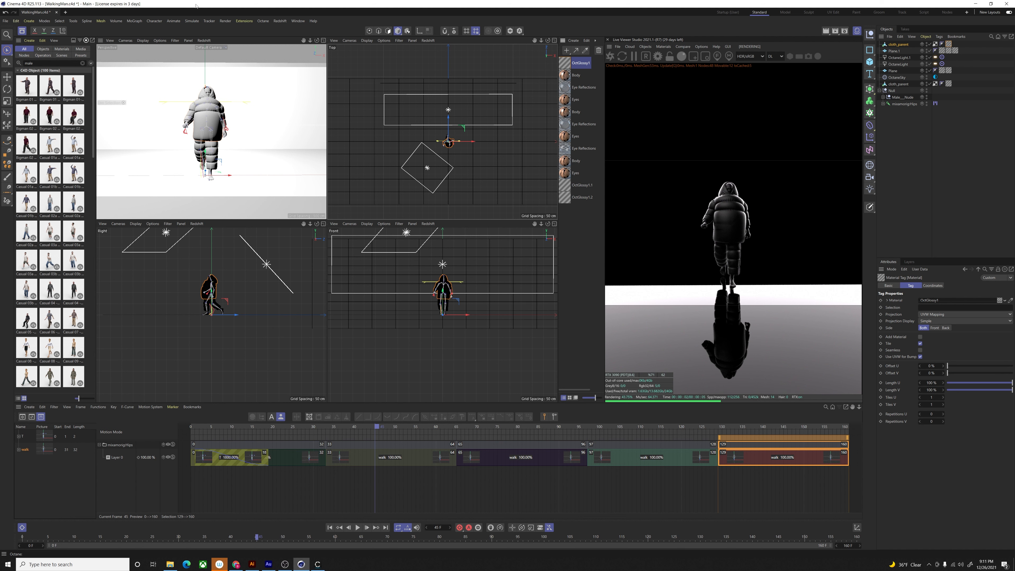
Step: Set the render output size to 2160 by 2160 pixels in the render settings
click(226, 21)
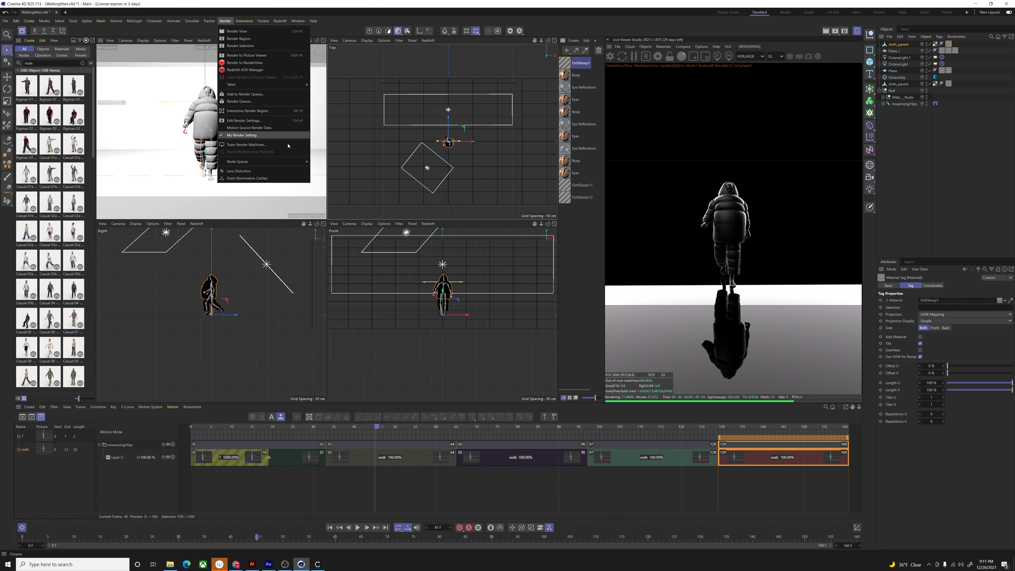
click(252, 120)
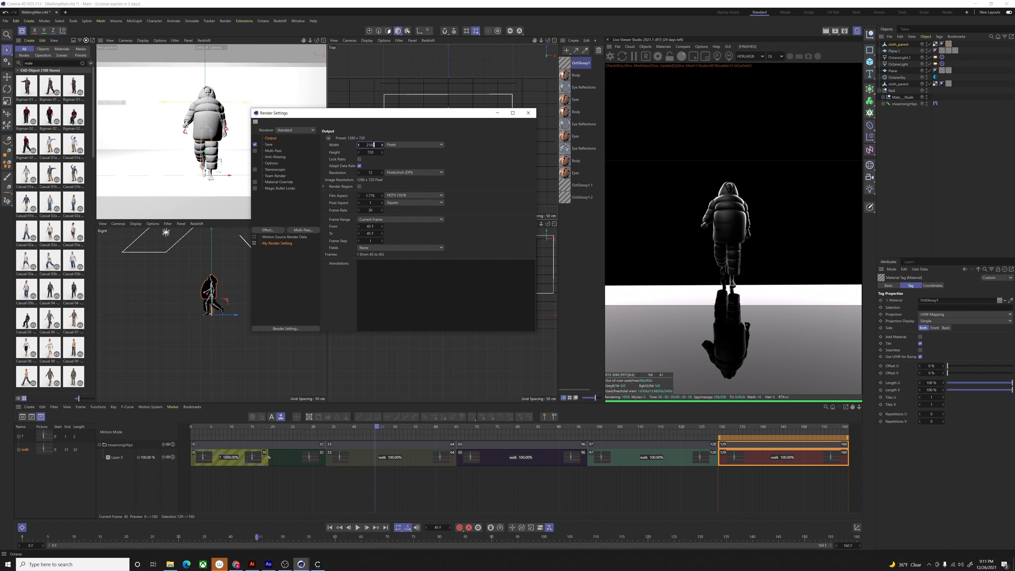
click(370, 152)
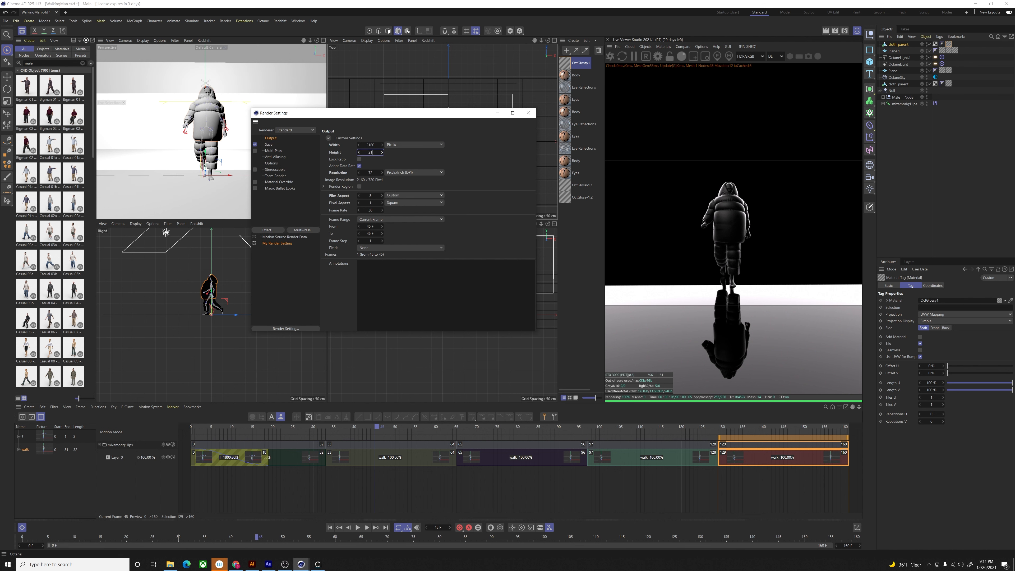
text(2160)
Step: Switch the renderer to Octane Renderer and set the output frame range to All Frames
click(301, 130)
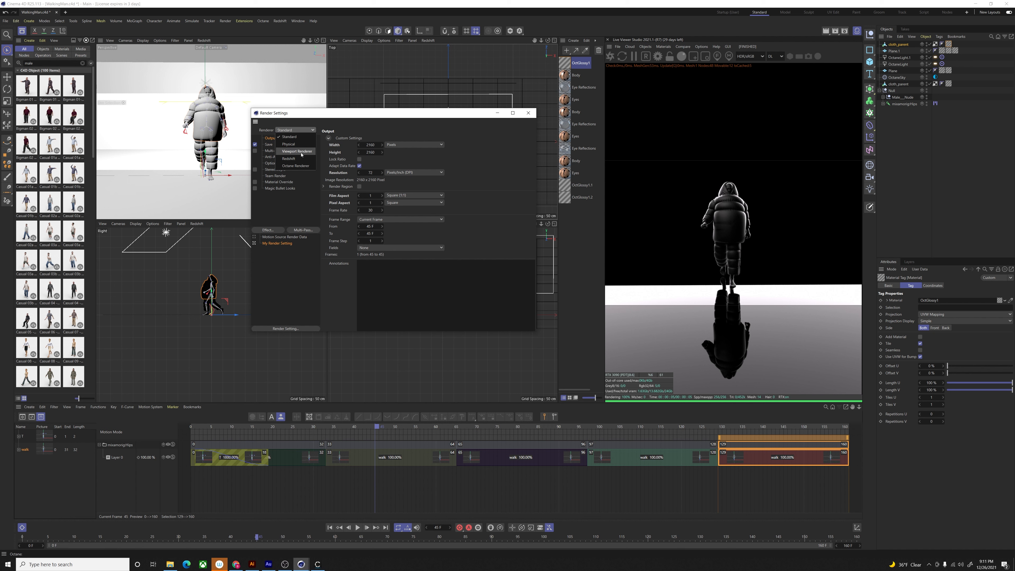
click(295, 166)
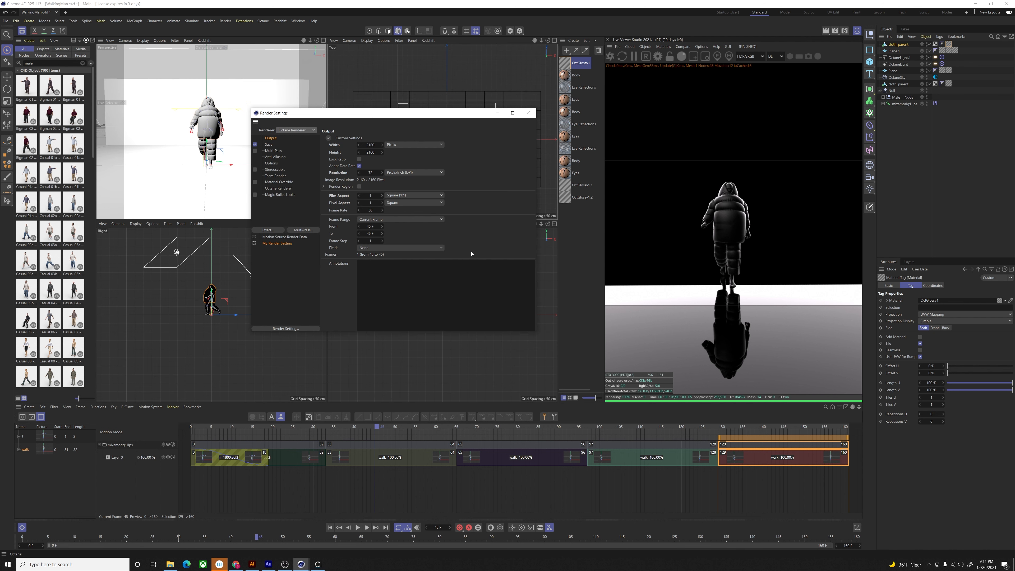
click(392, 220)
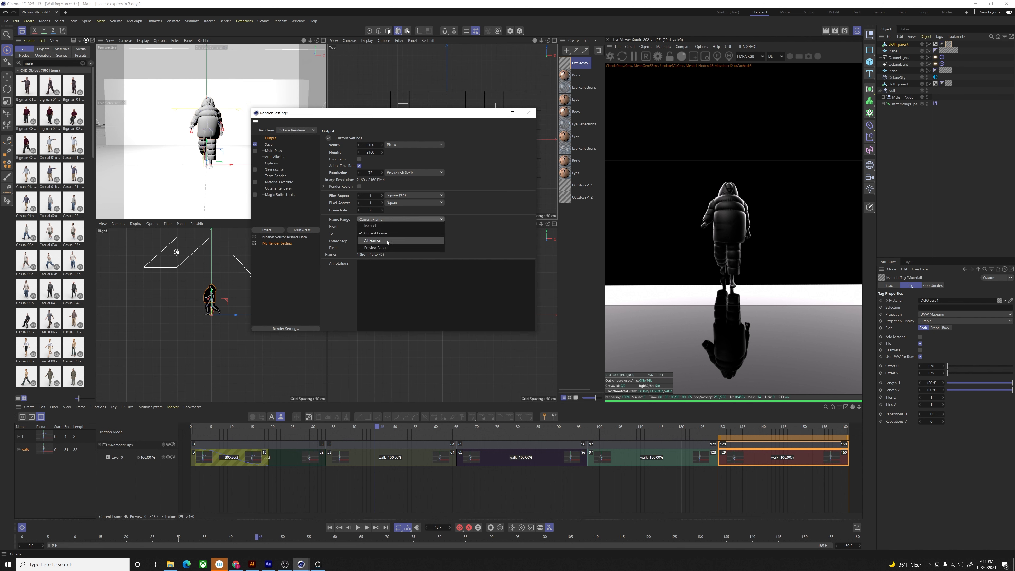
click(387, 241)
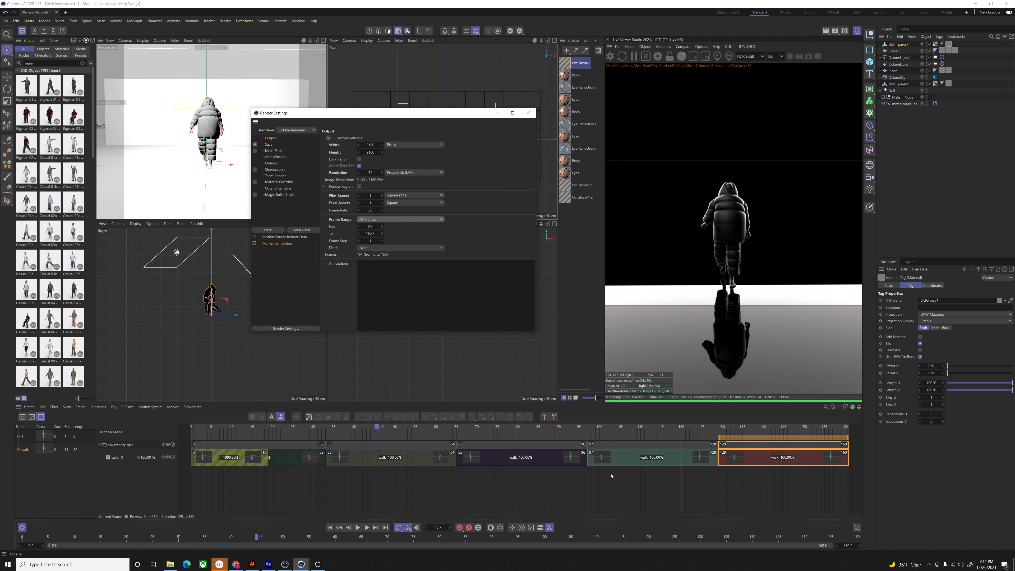
Step: Browse for the render's save location to Documents > Projects > CafeDisco > Tutorials and create a folder named Renders there
click(268, 145)
click(520, 152)
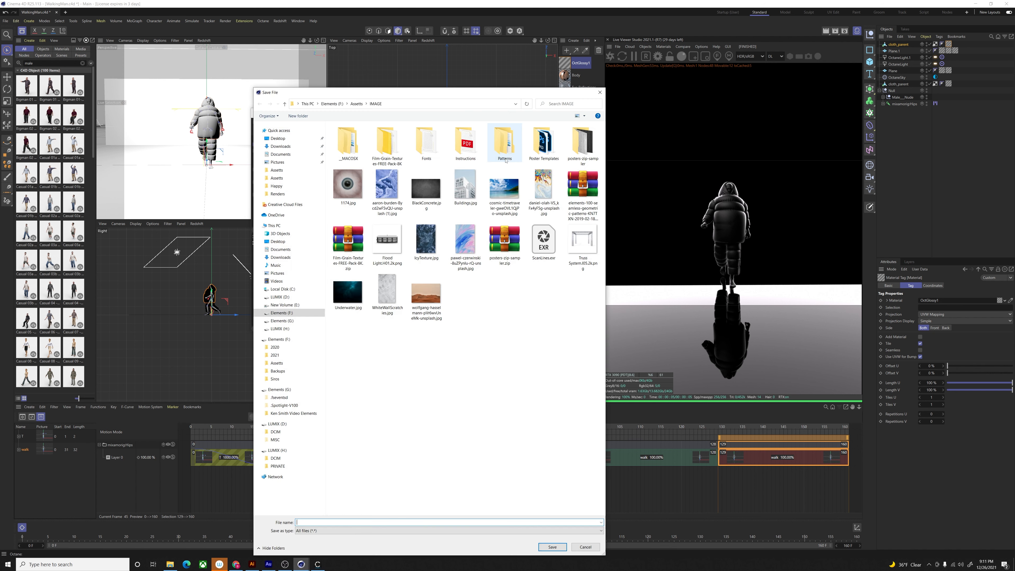
click(288, 249)
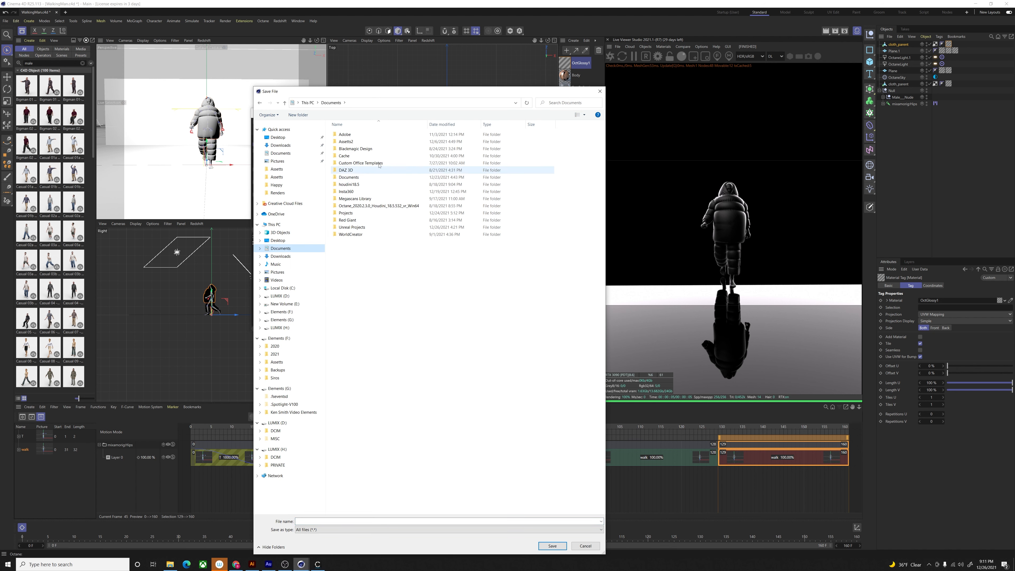
double_click(360, 216)
double_click(387, 144)
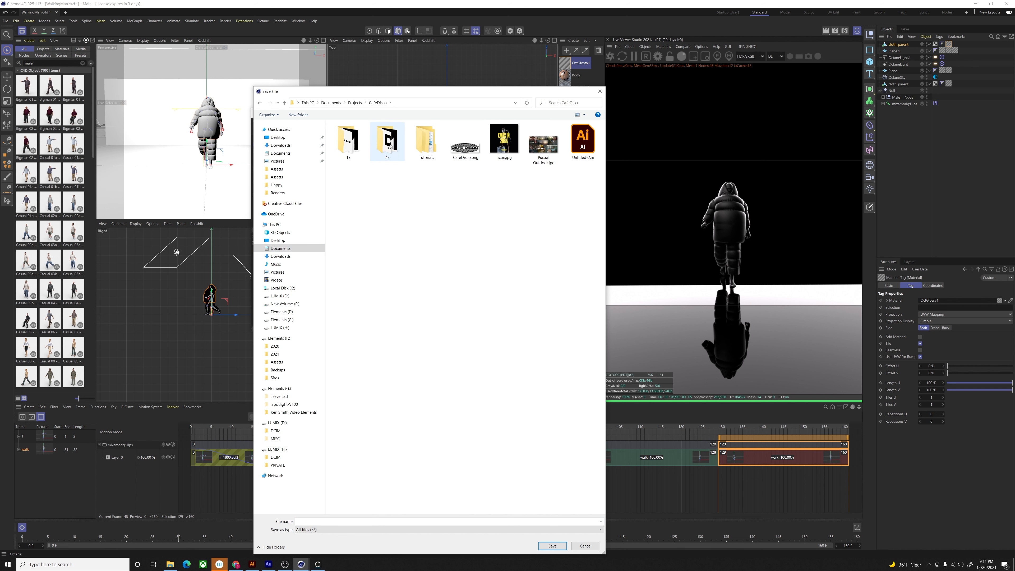
double_click(426, 141)
right_click(352, 155)
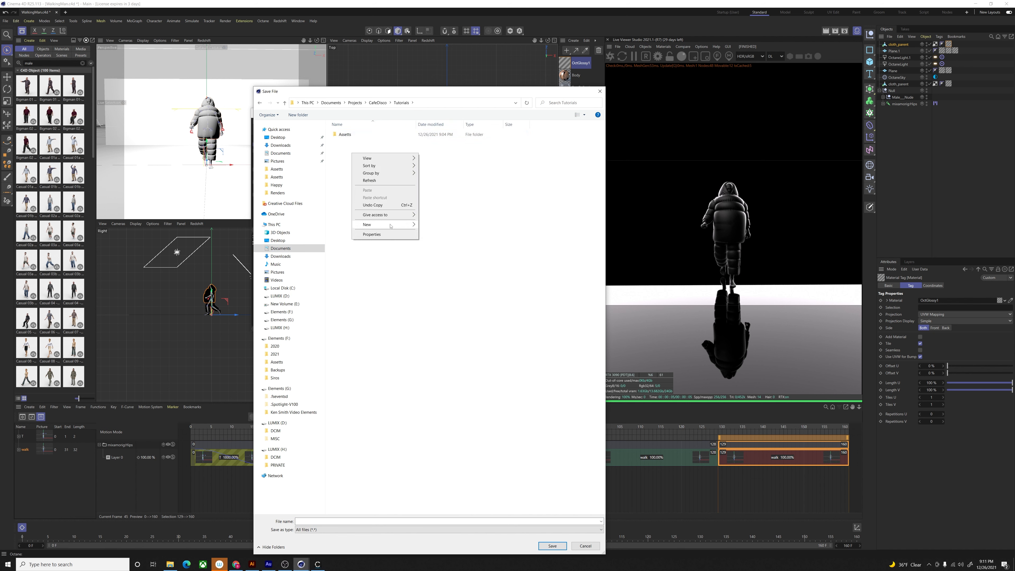
mouse_move(369, 225)
click(432, 226)
text(Renders)
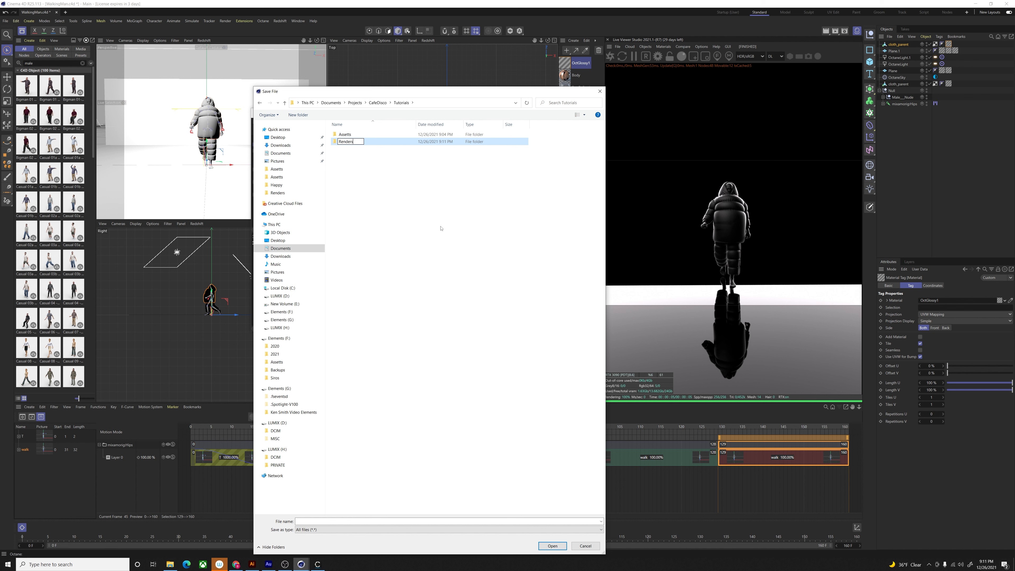
key(Return)
Step: Set the render output file to "tutorial" inside the Renders folder and close the render settings
double_click(388, 142)
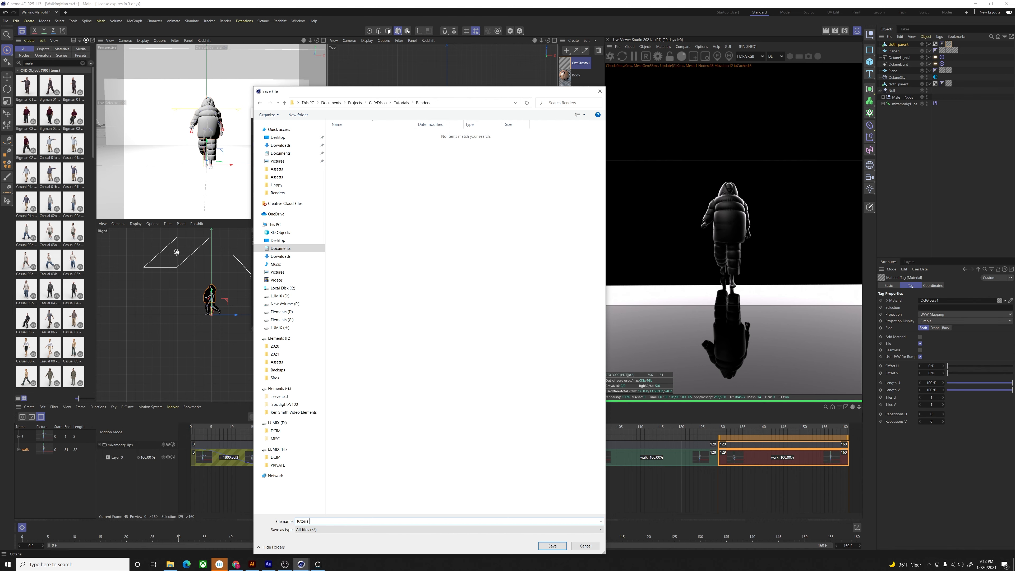
key(Return)
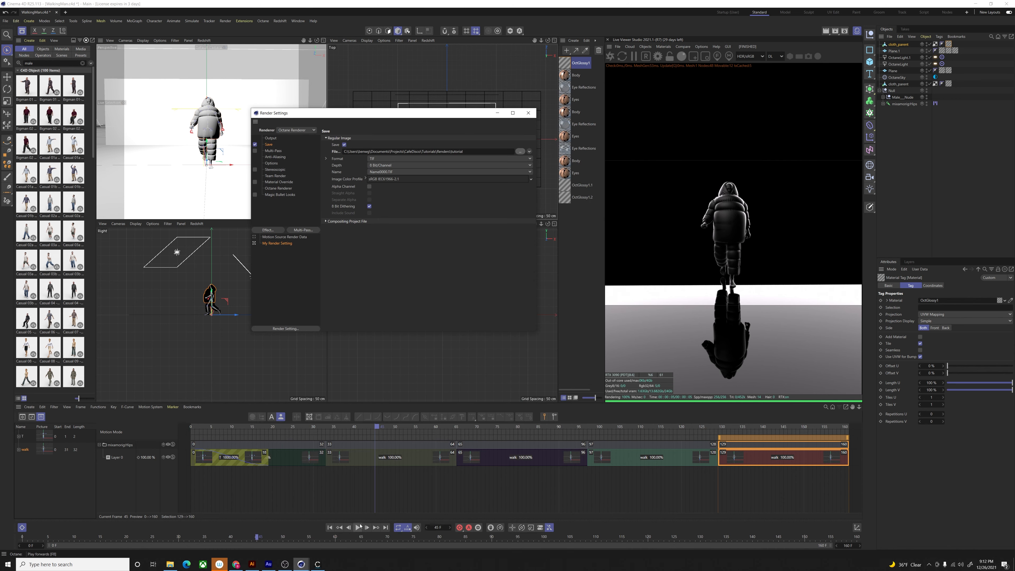
click(271, 139)
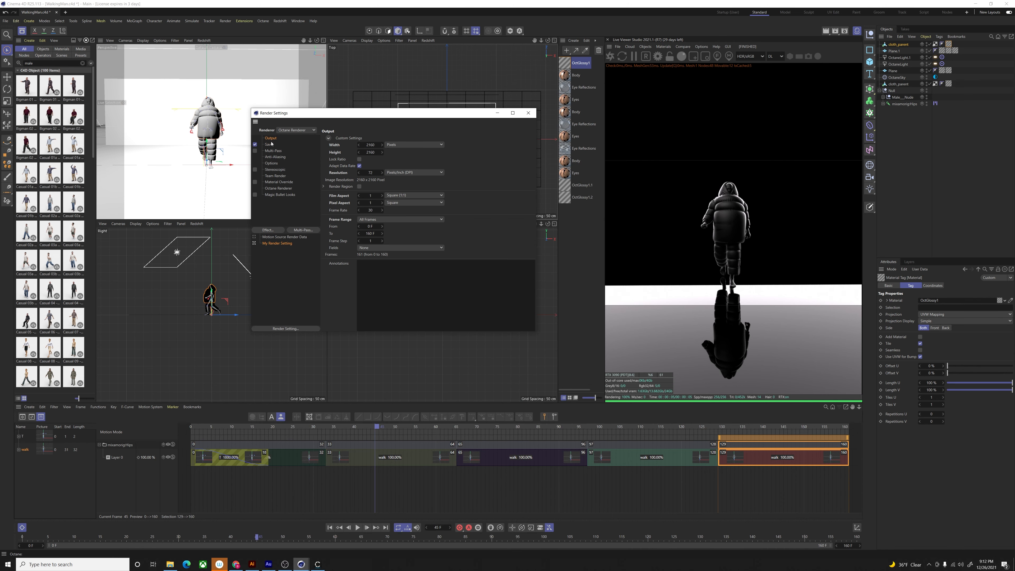
click(529, 113)
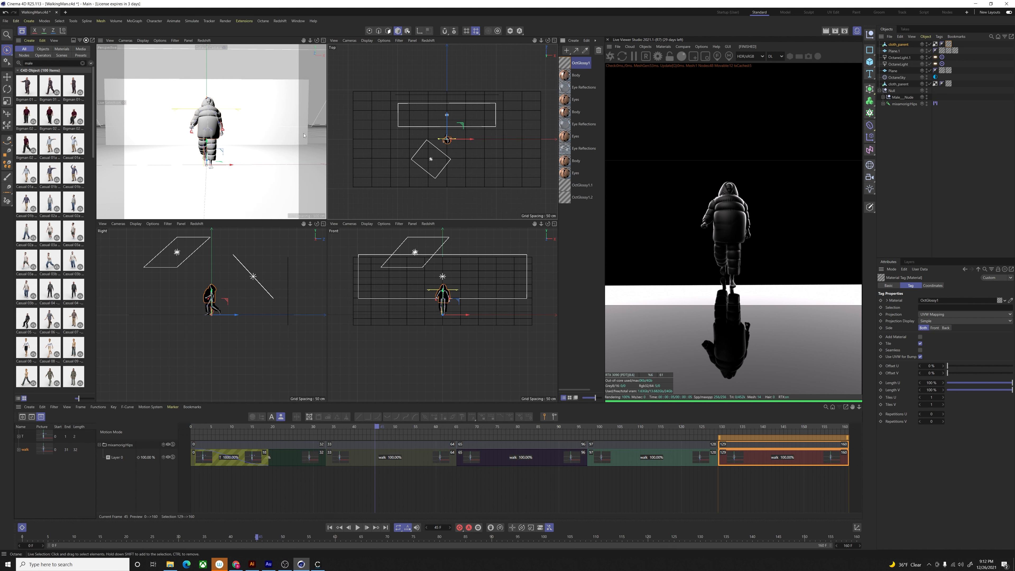
Step: Play through the walk animation to check the dressed figure in the live render, and save the project
scroll(207, 124, up, 3)
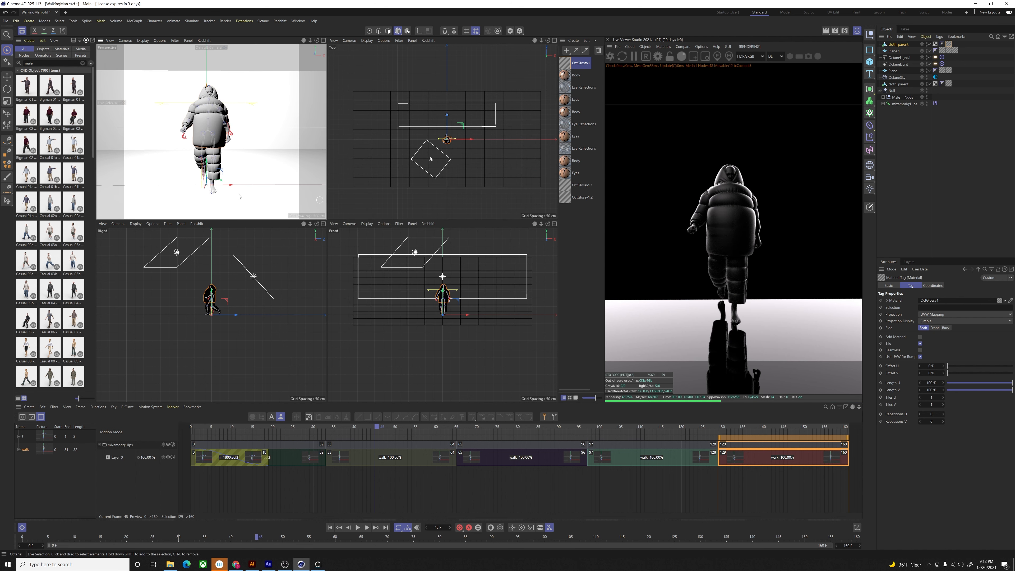
click(307, 448)
key(F8)
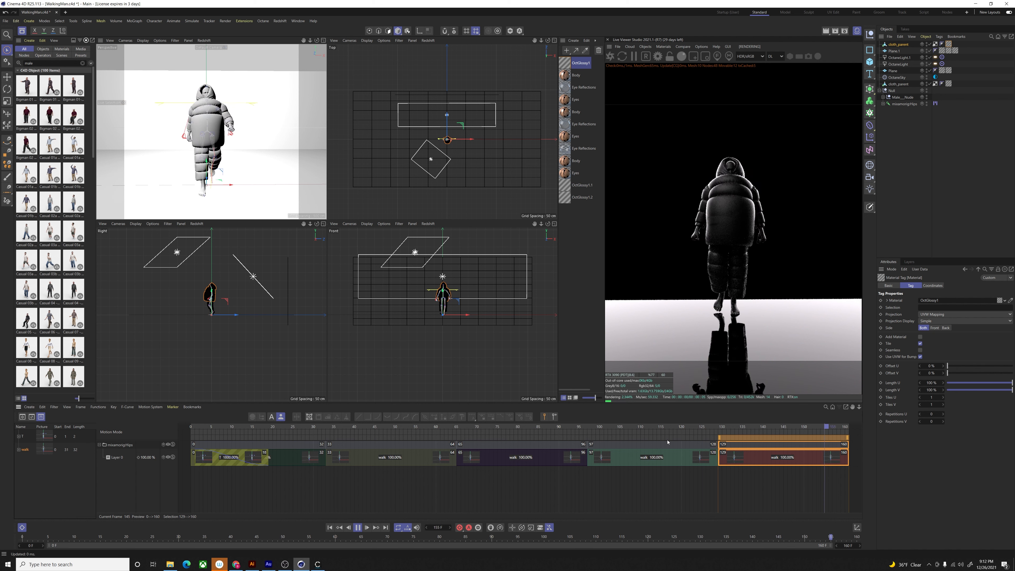
key(F8)
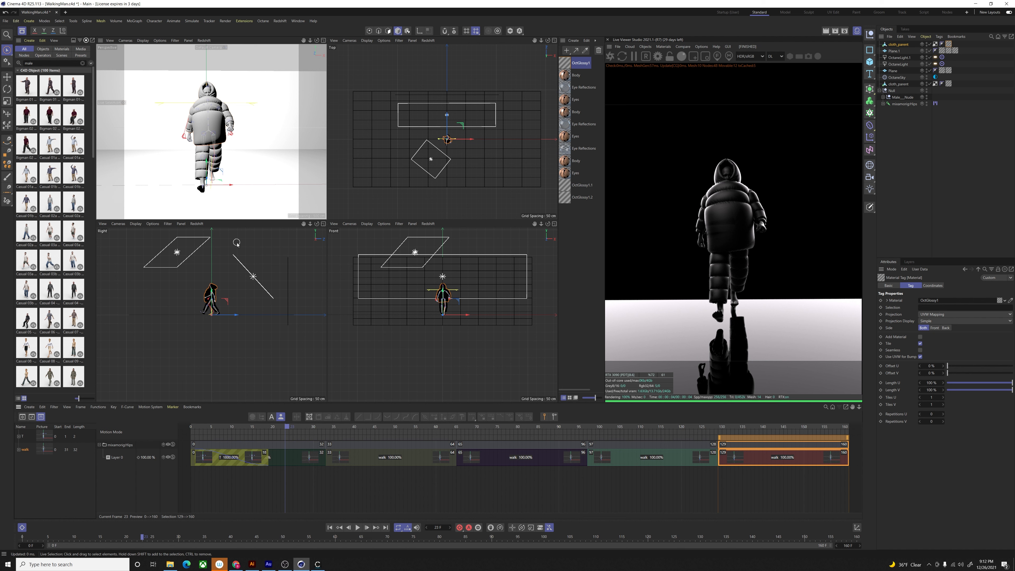
key(ctrl+s)
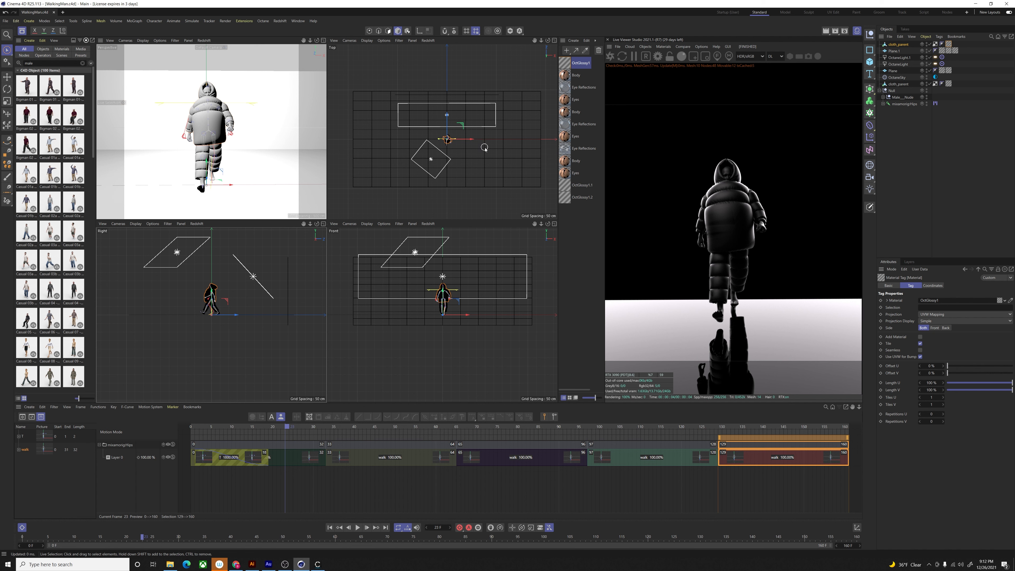
Step: Go to frame 84 and set the power of OctaneLight.1 to 5
drag(359, 428, 534, 428)
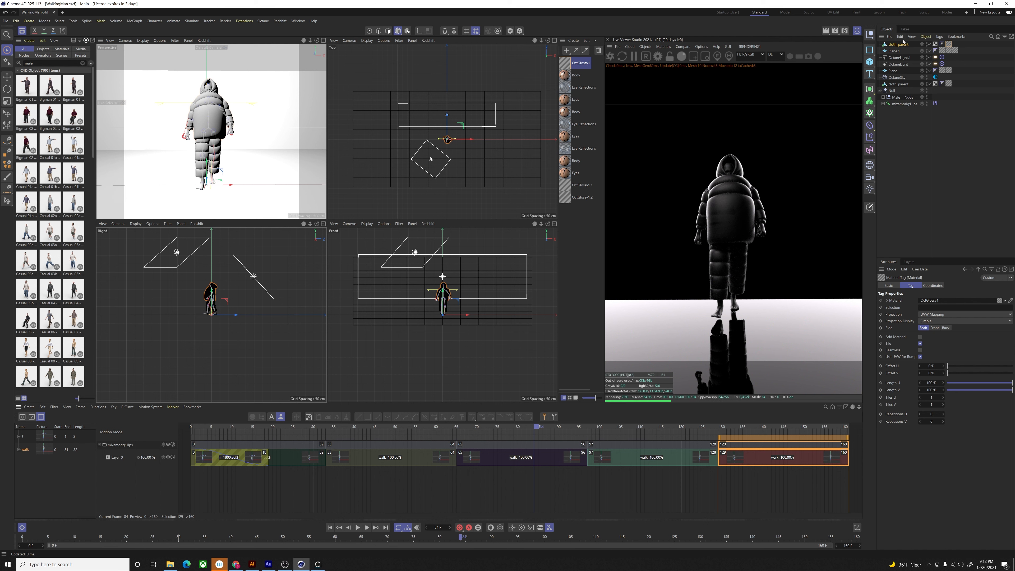
click(900, 57)
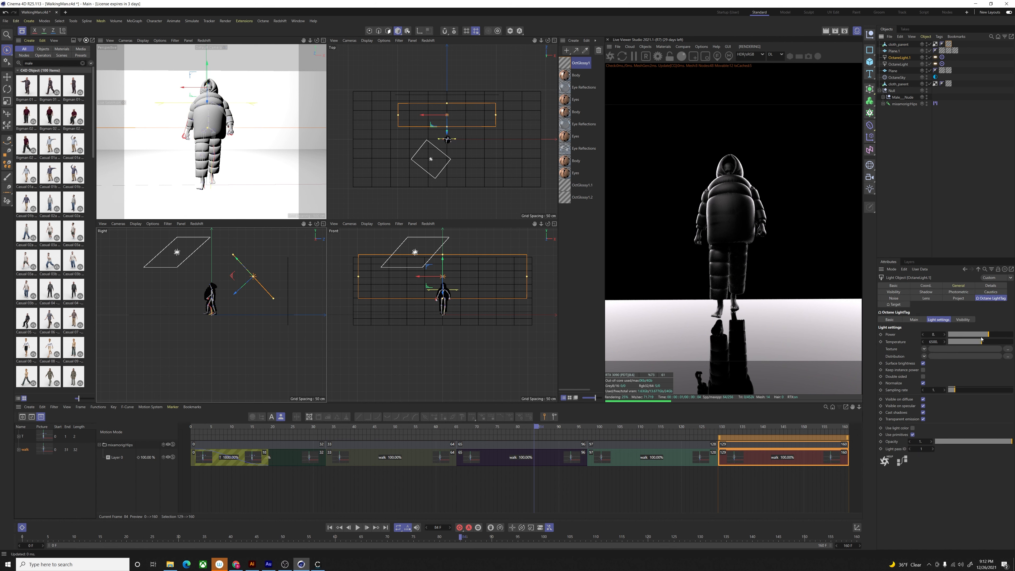
click(984, 335)
click(986, 336)
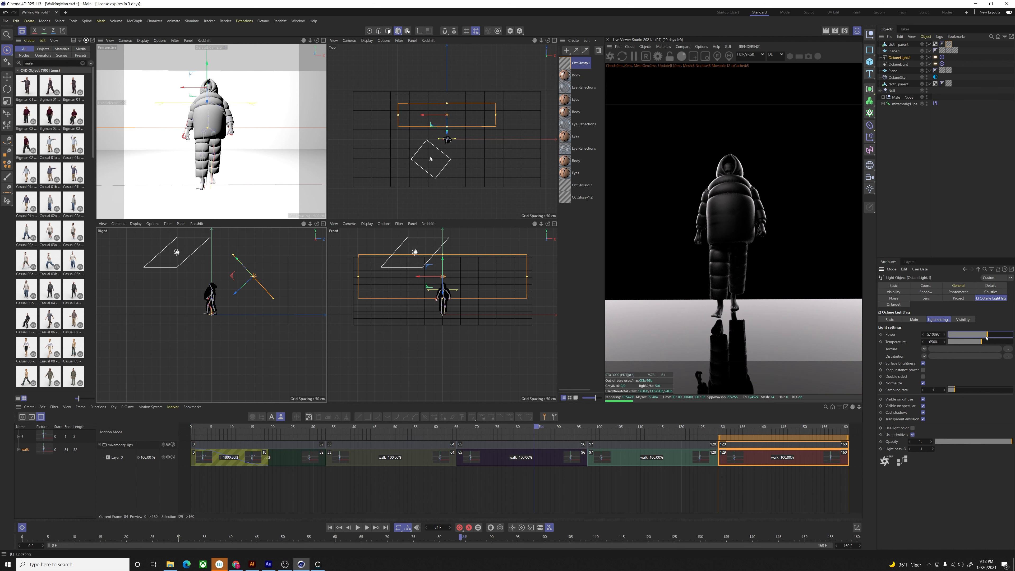
click(985, 336)
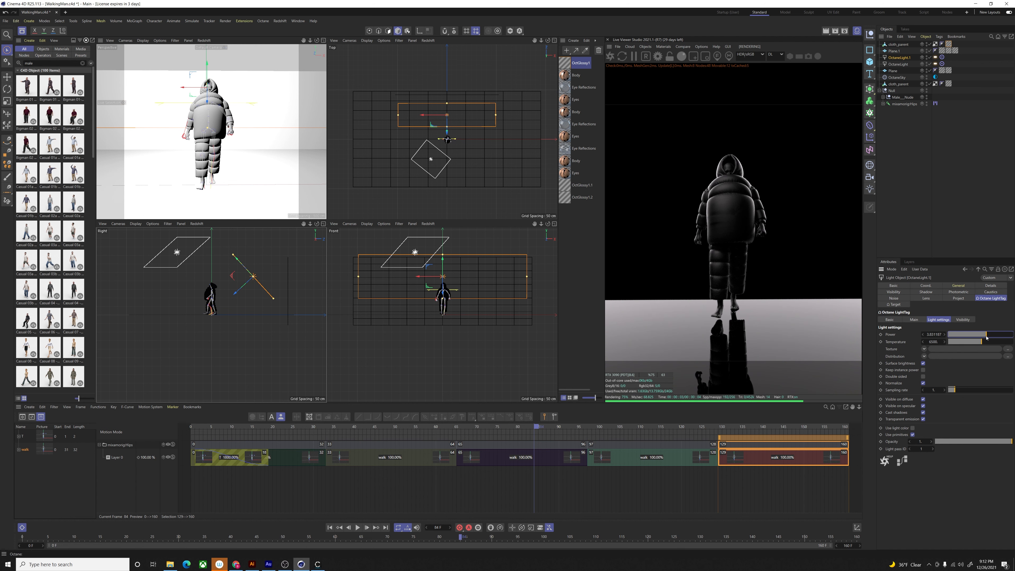
double_click(931, 334)
text(5)
key(Return)
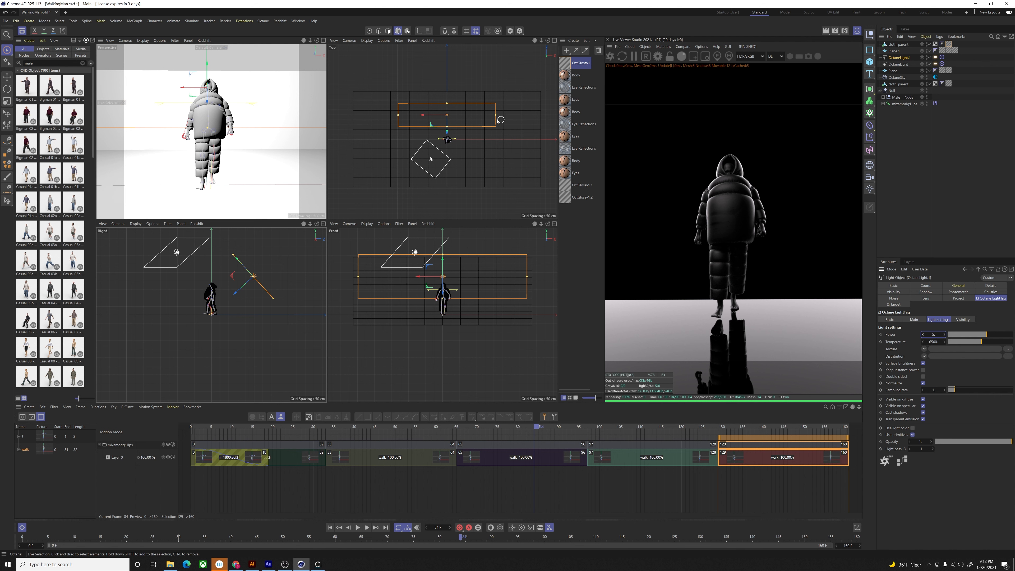
Step: Add the project to the Render Queue, saving its changes, and start rendering the queued WalkingMan.c4d job
click(225, 21)
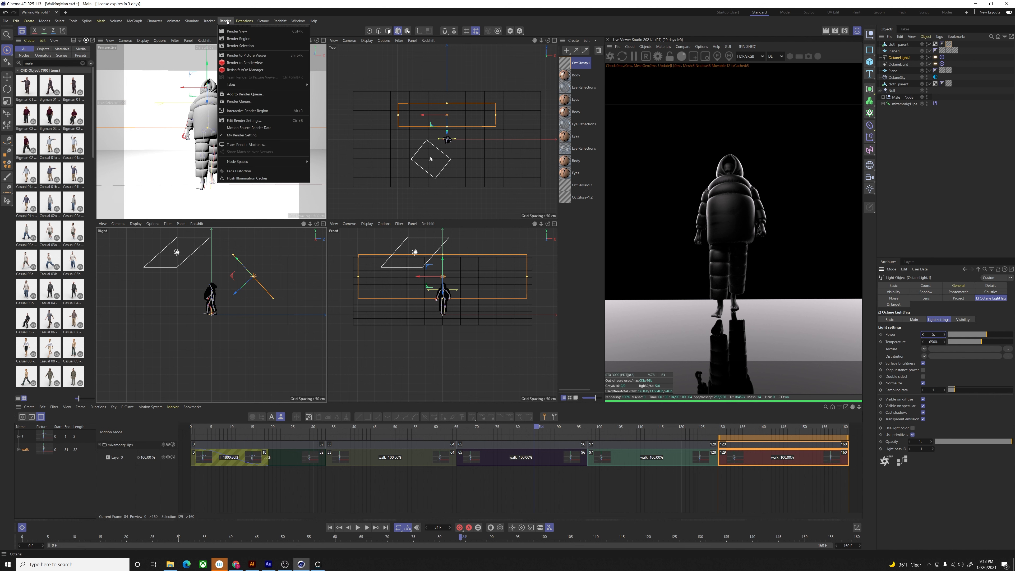
click(250, 94)
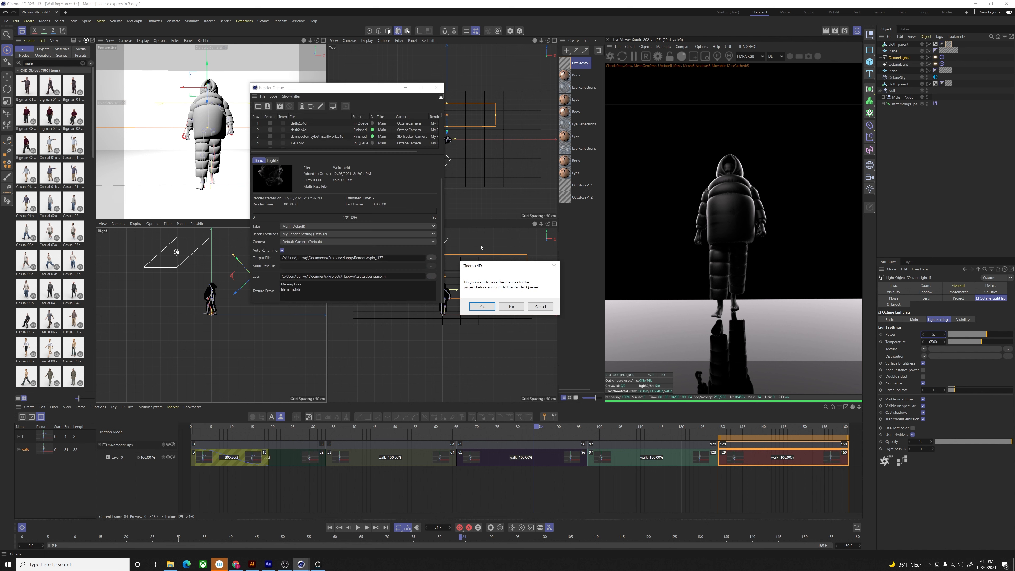
click(482, 308)
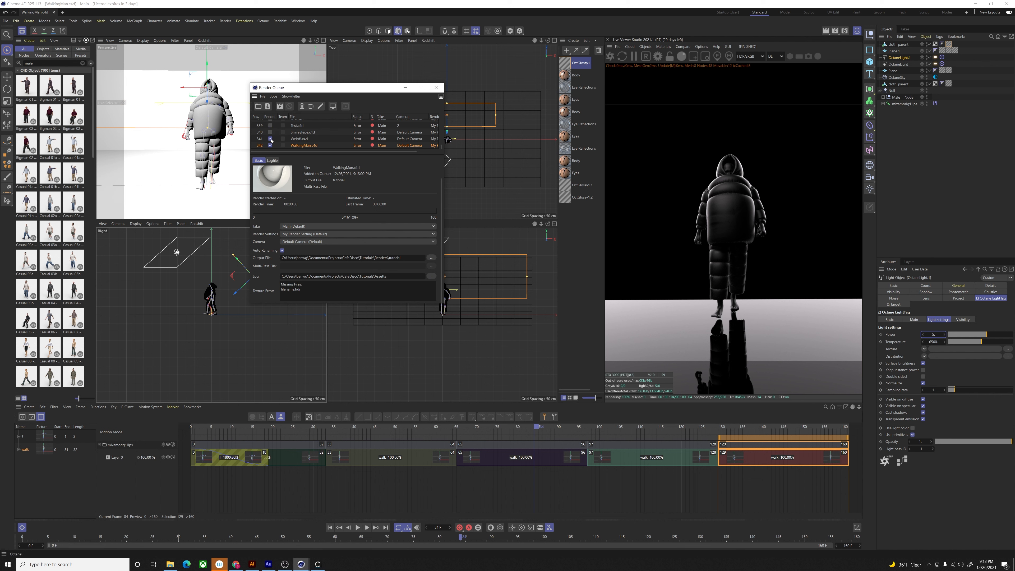
click(279, 108)
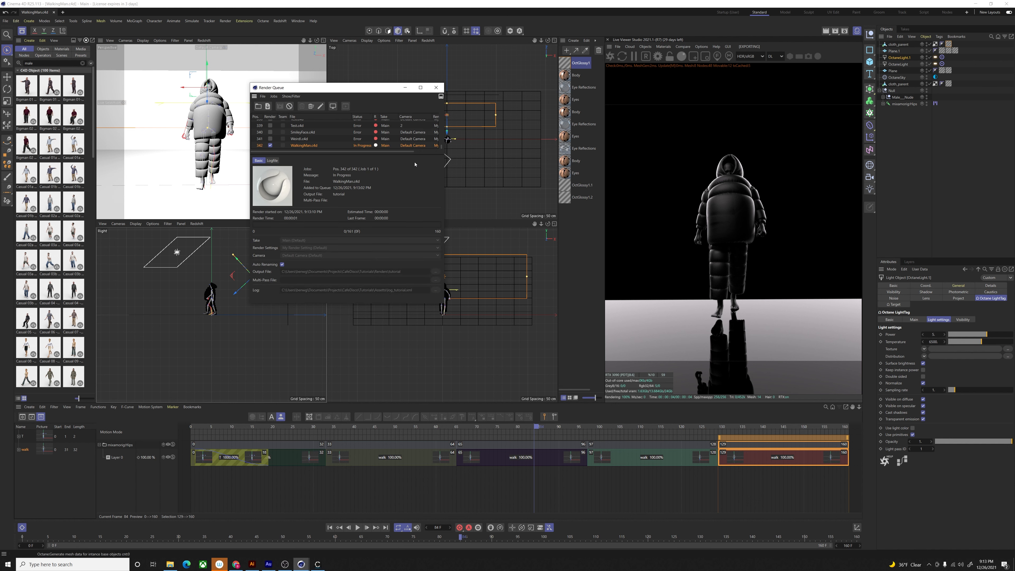